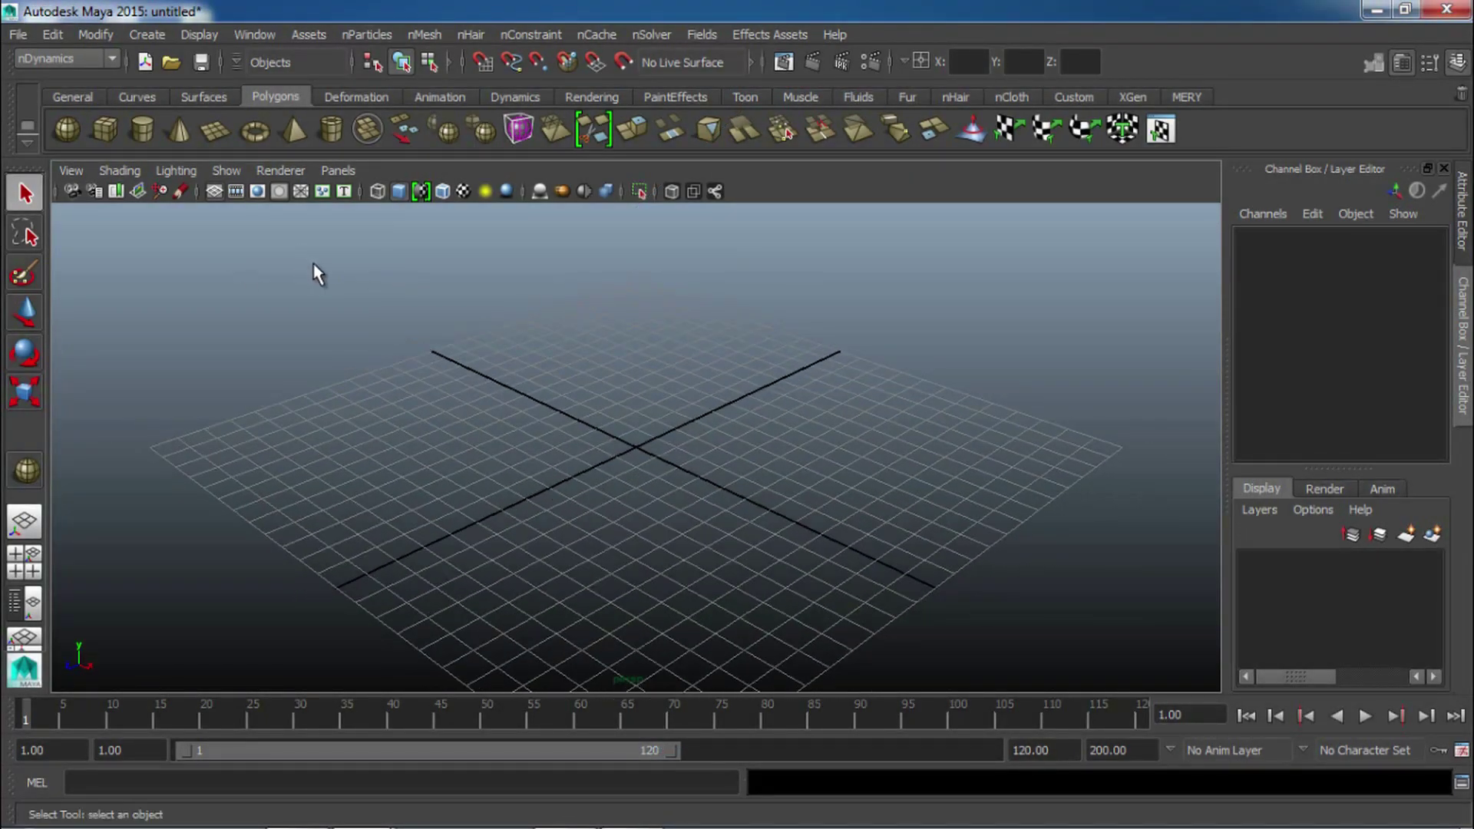
Switch to the Polygons menu set and draw a polygon plane about 8.4 by 10 units on the grid.
left_click_drag(675, 340, 668, 395, "alt")
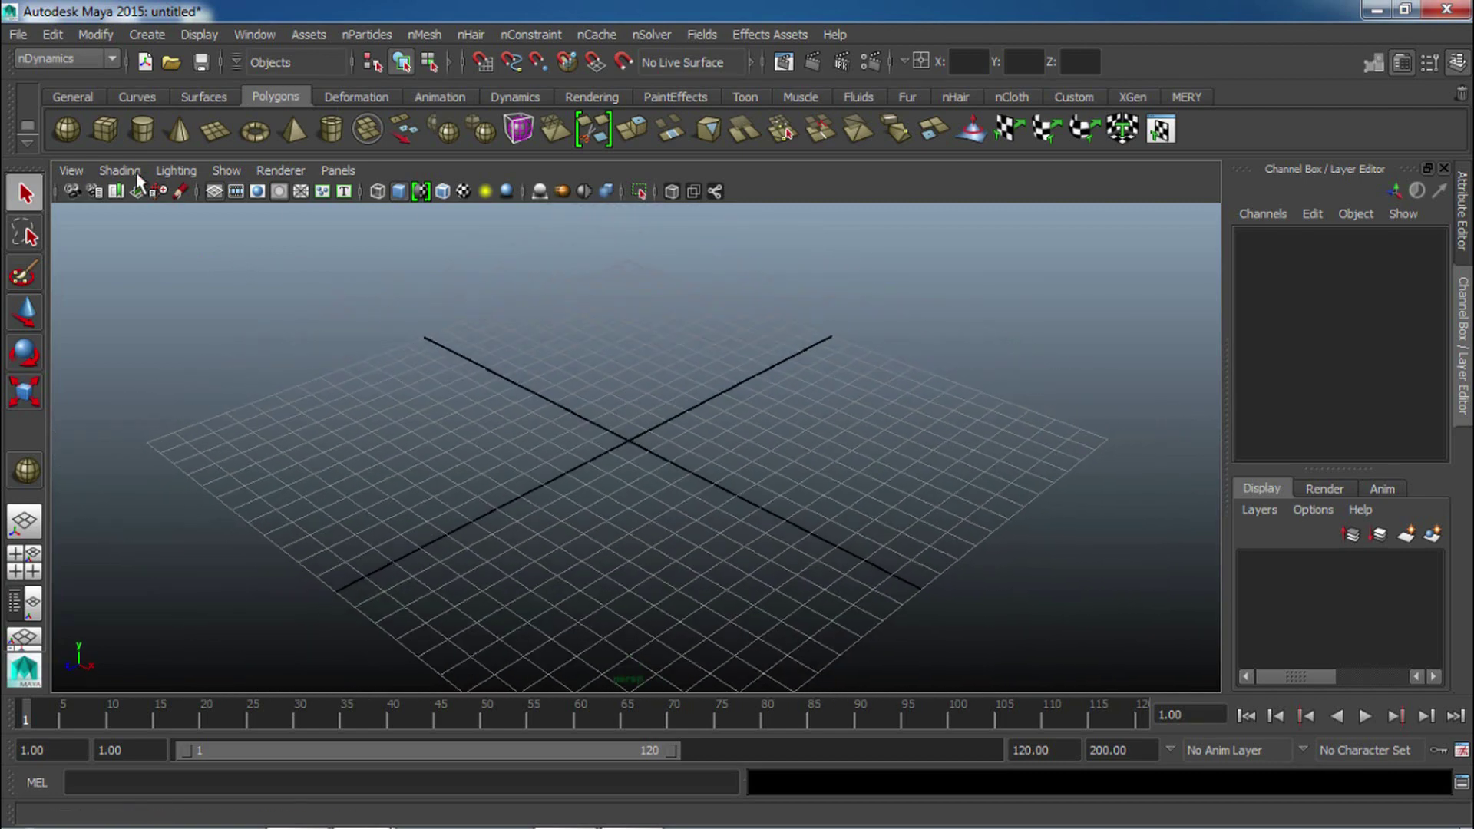
left_click(101, 60)
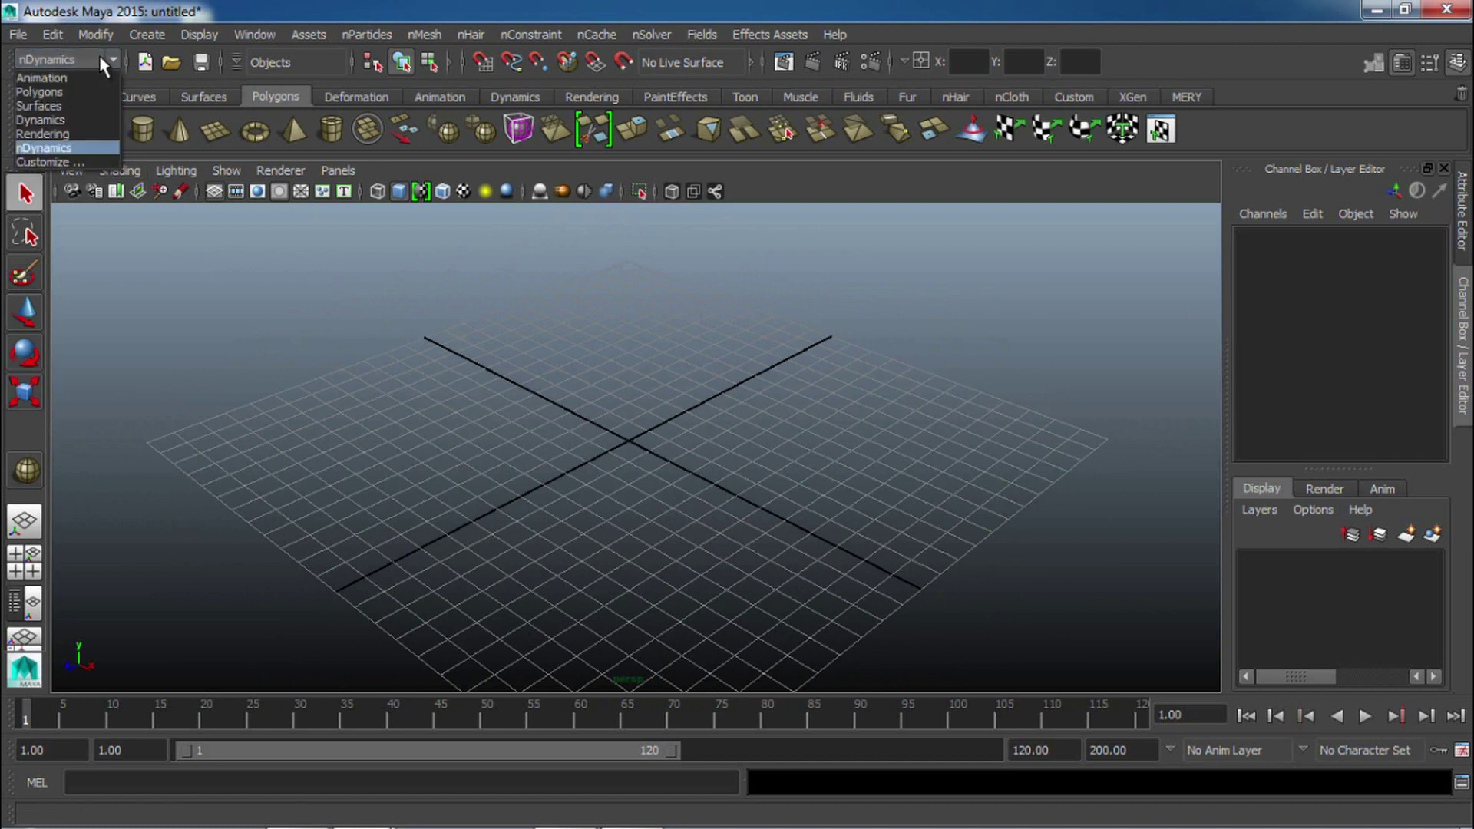
left_click(50, 92)
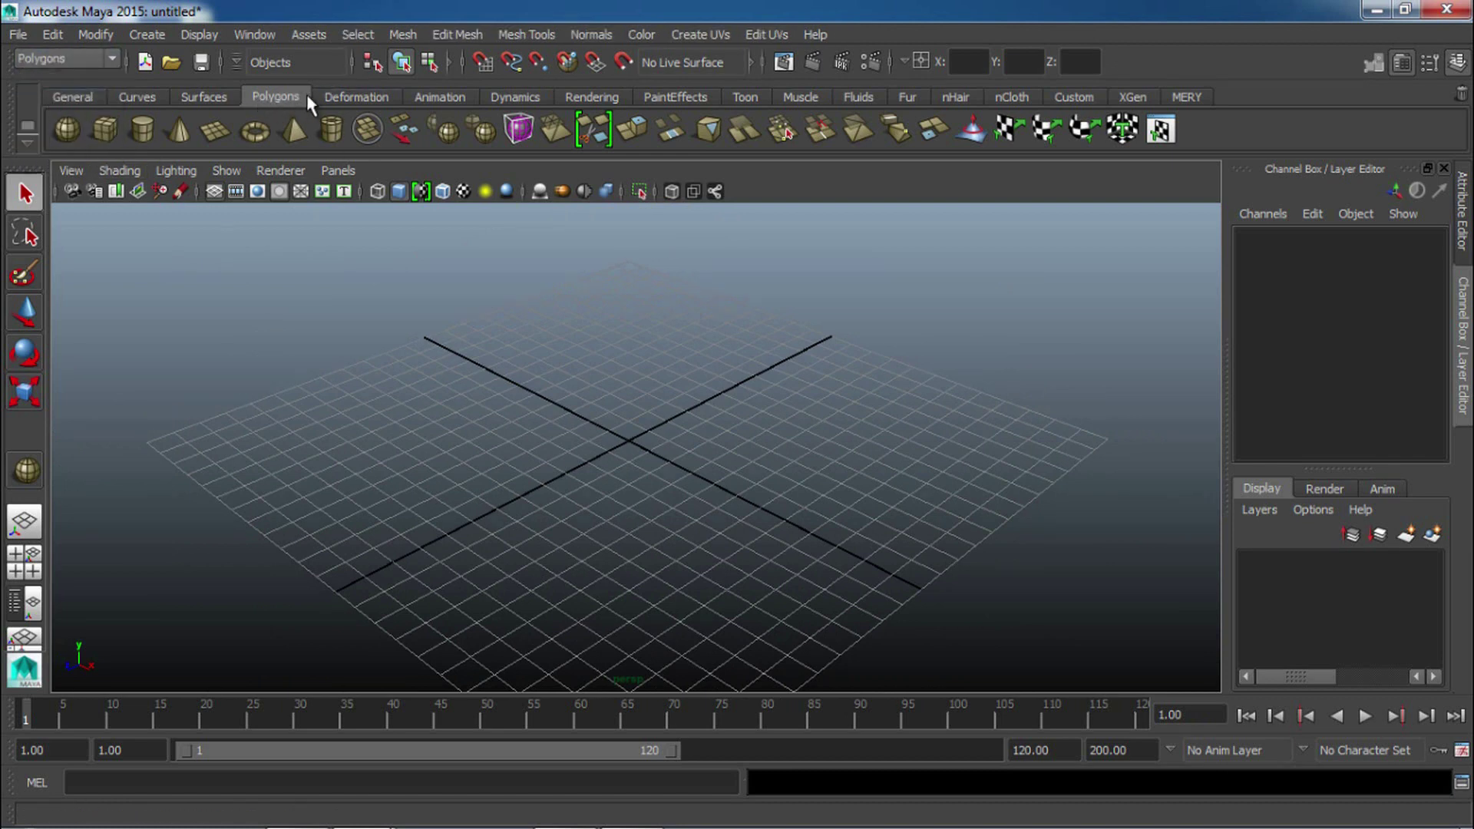
left_click(215, 131)
left_click_drag(628, 437, 990, 411)
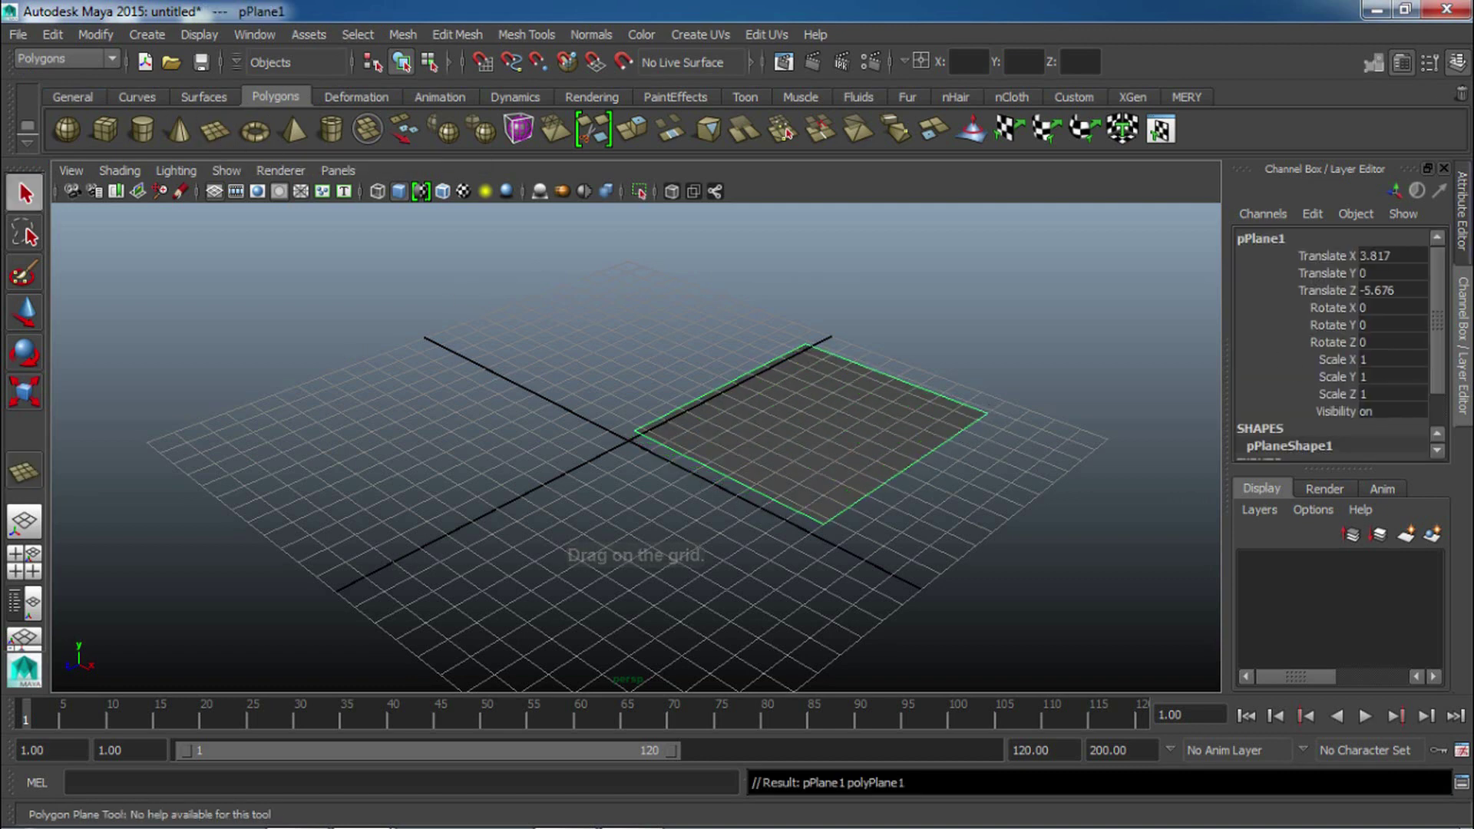
Stand the plane upright by setting its Rotate Z to 90.
left_click(1387, 342)
type("90")
key("Return")
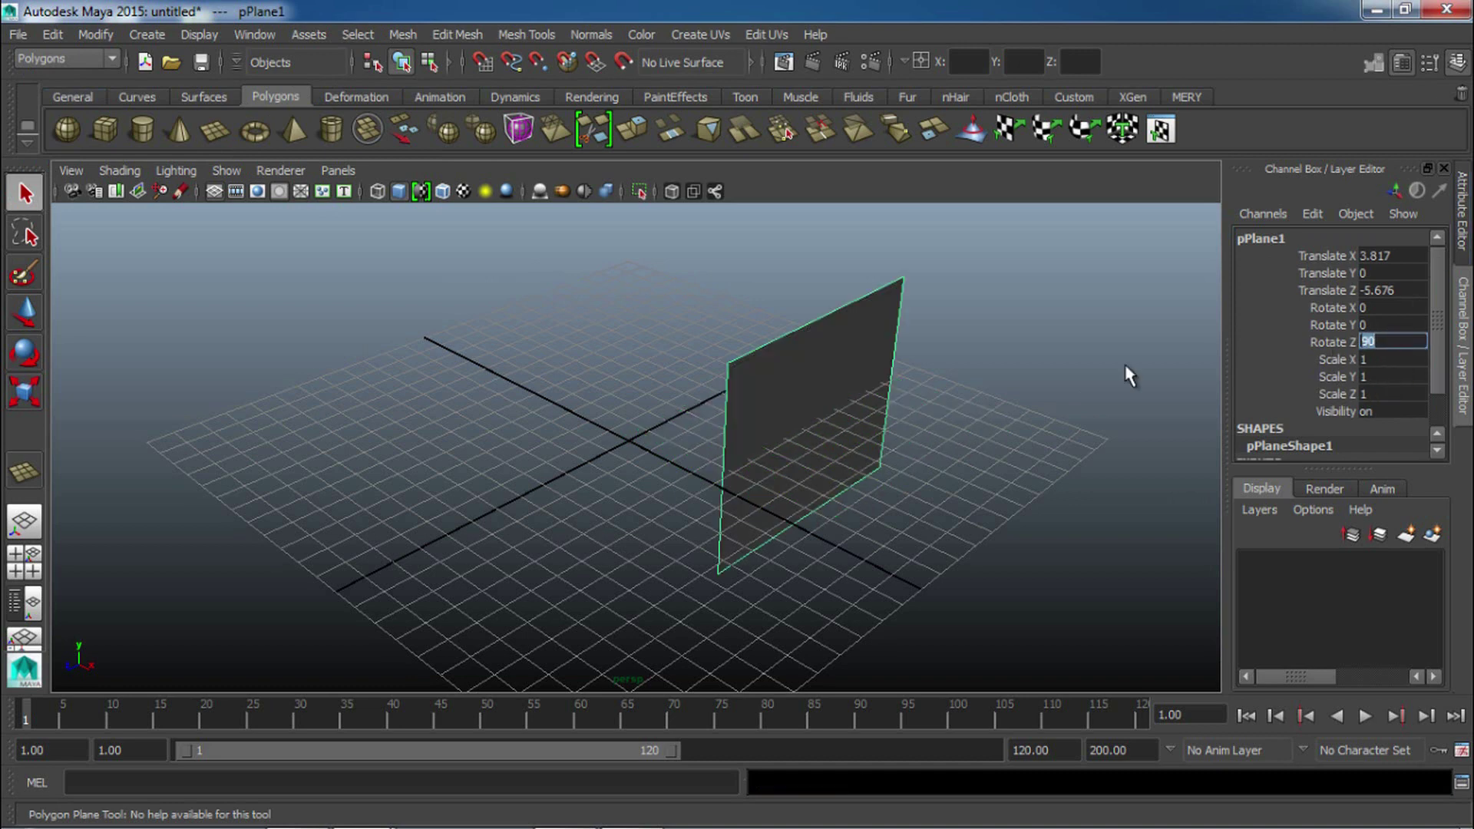
Move the upright plane to about X 5.786, Y 3.68, Z 0.063 and scale it to 0.899 in X.
left_click(759, 330)
key("w")
left_click(836, 339)
left_click_drag(820, 331, 839, 215)
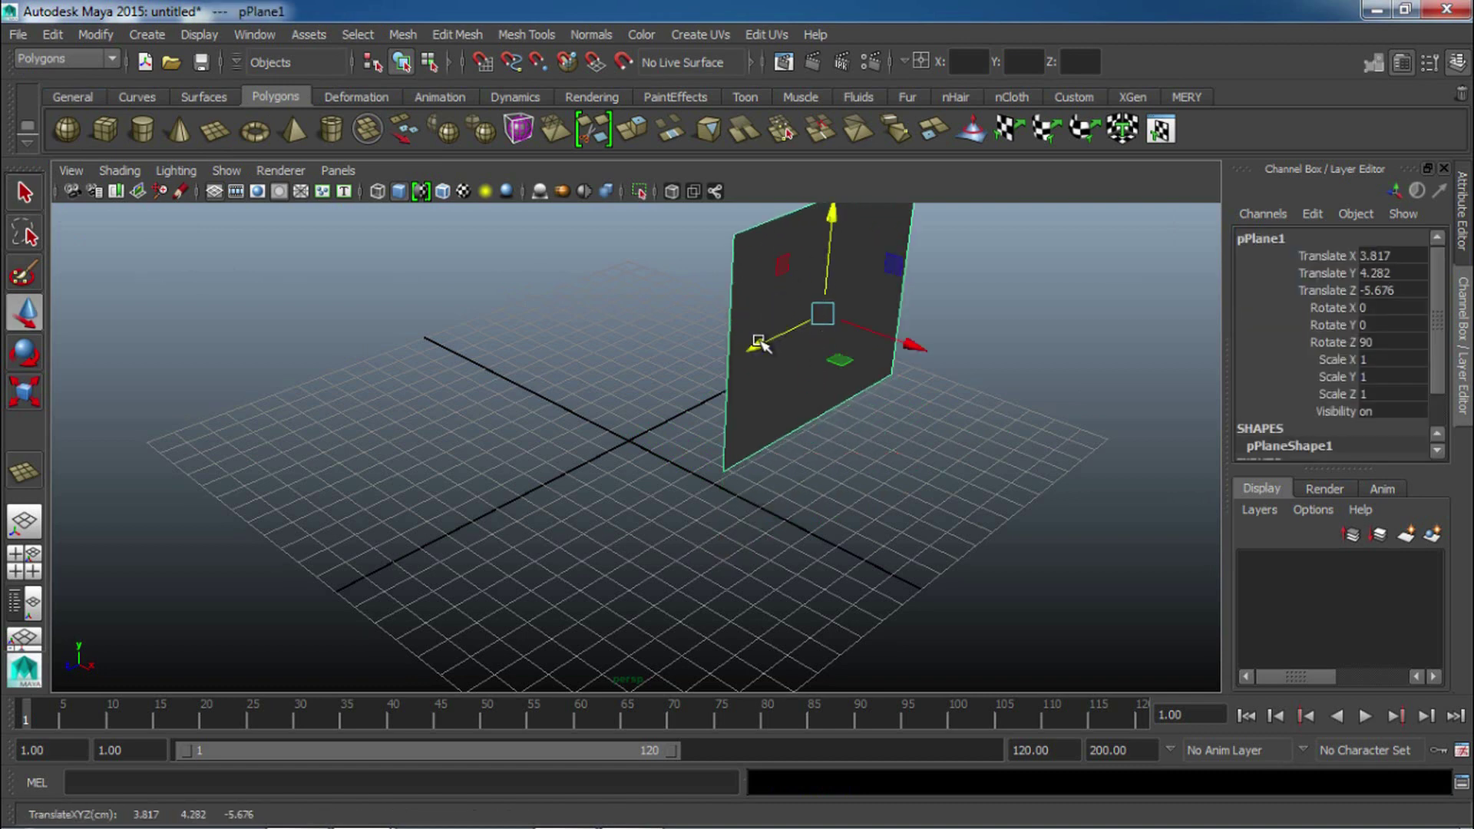
left_click_drag(758, 344, 615, 450)
left_click_drag(752, 417, 798, 453)
key("r")
left_click_drag(741, 312, 750, 336)
key("w")
left_click_drag(670, 456, 1469, 239)
Switch back and forth between the plane's Attribute Editor and Channel Box views.
left_click(1464, 231)
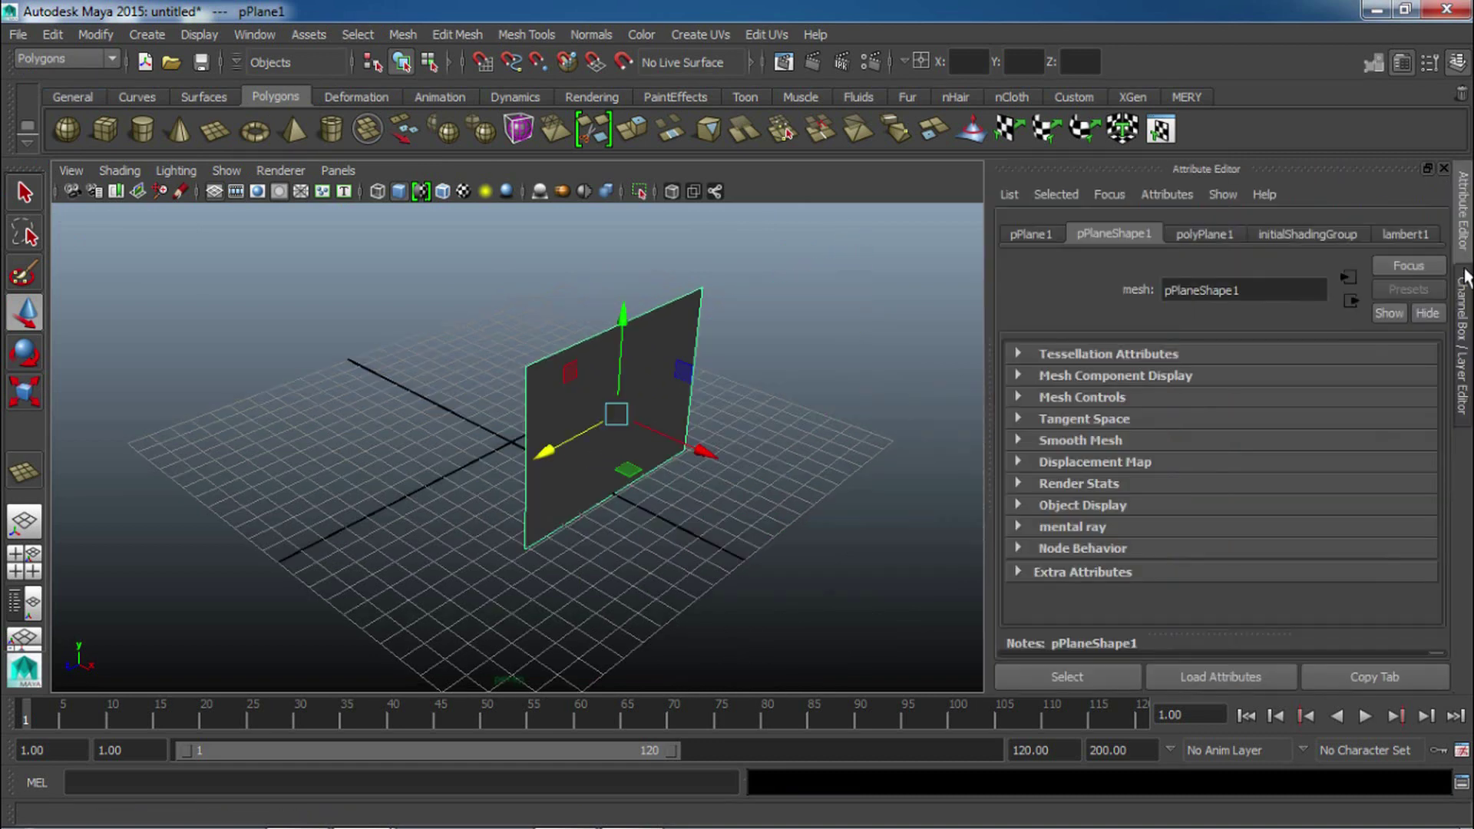
left_click(1461, 322)
left_click(1403, 63)
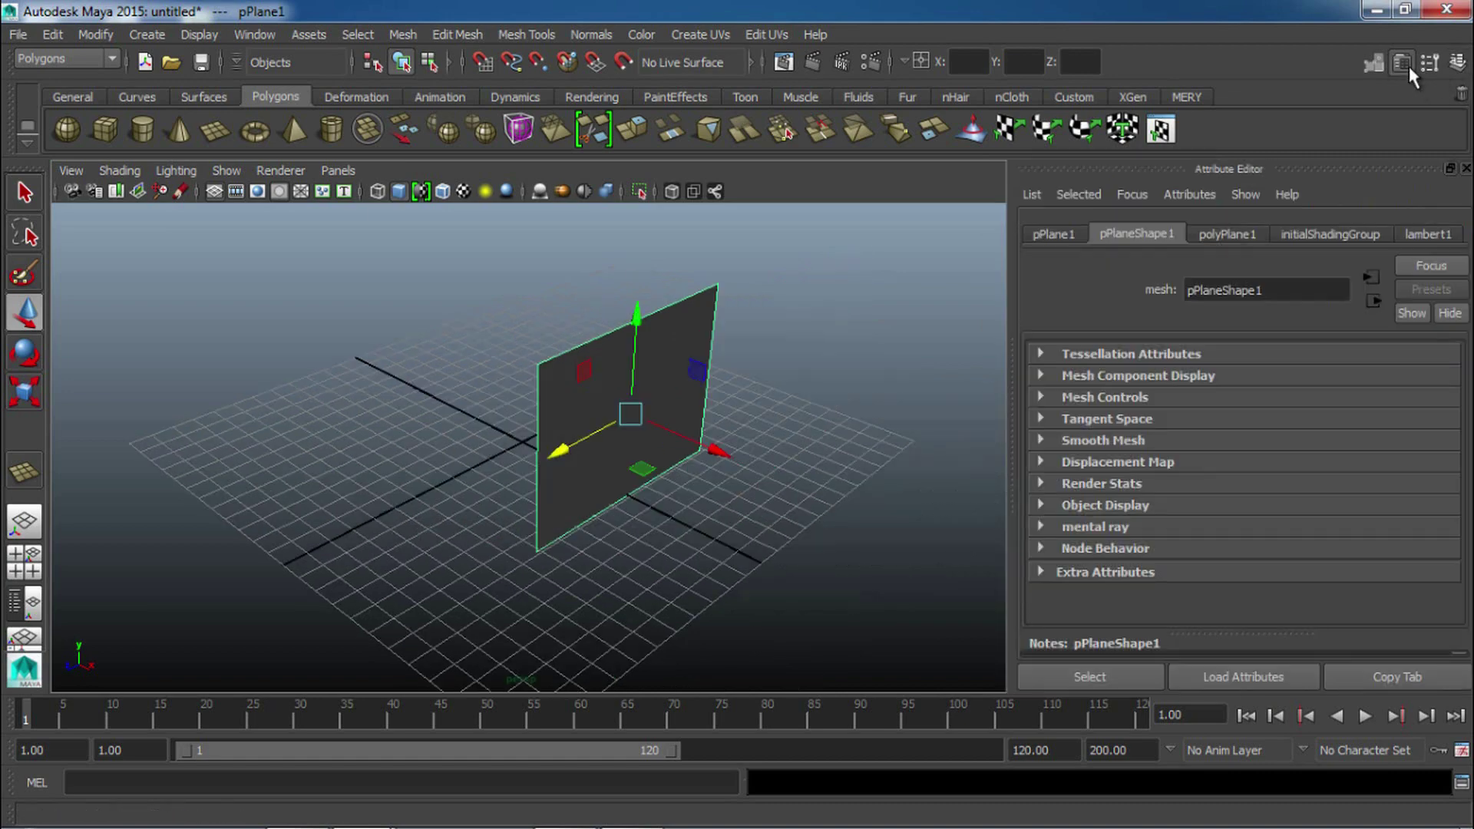
left_click(1406, 65)
left_click(1458, 63)
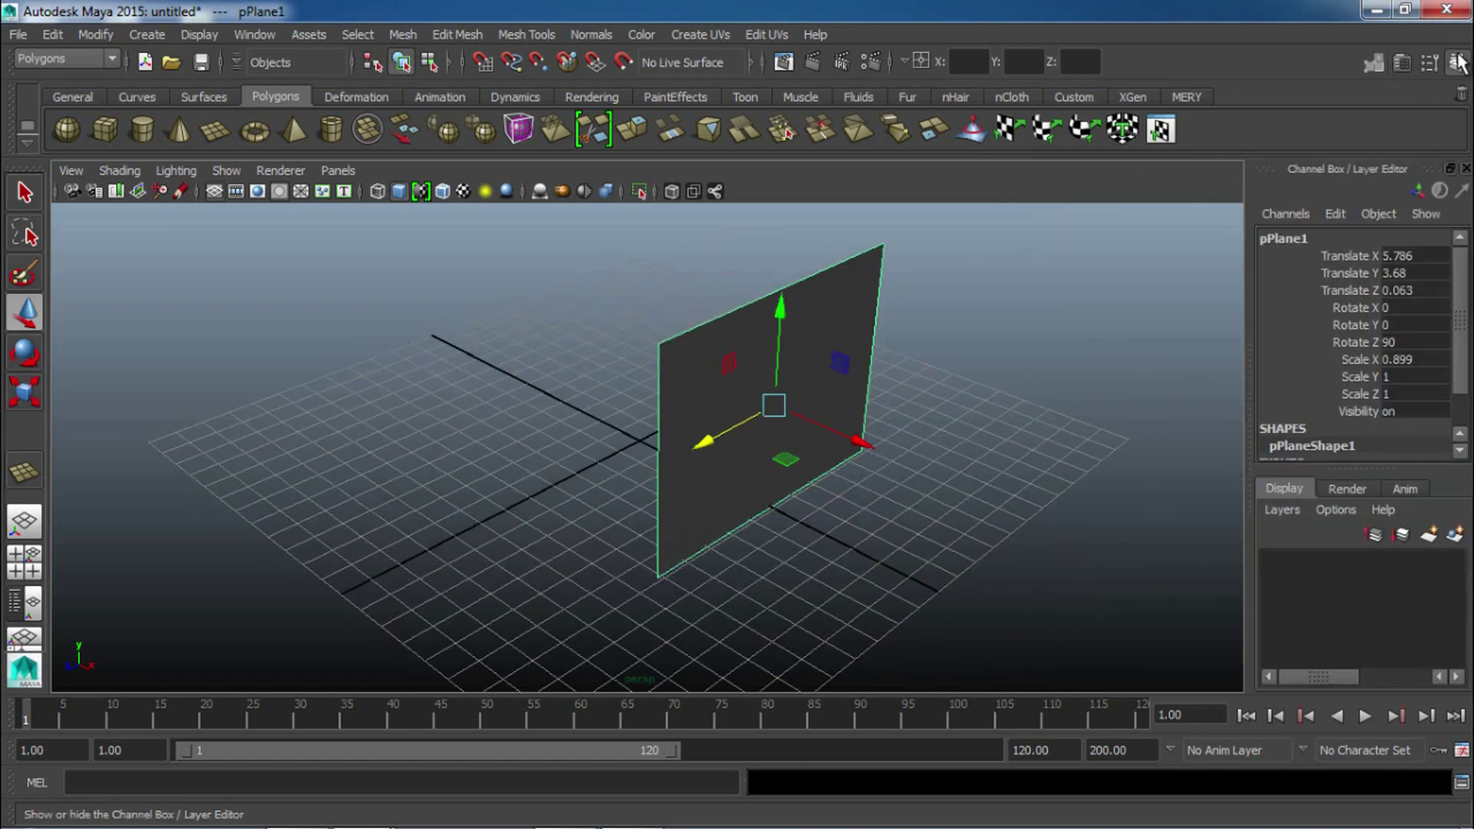
left_click(1404, 63)
left_click(1465, 219)
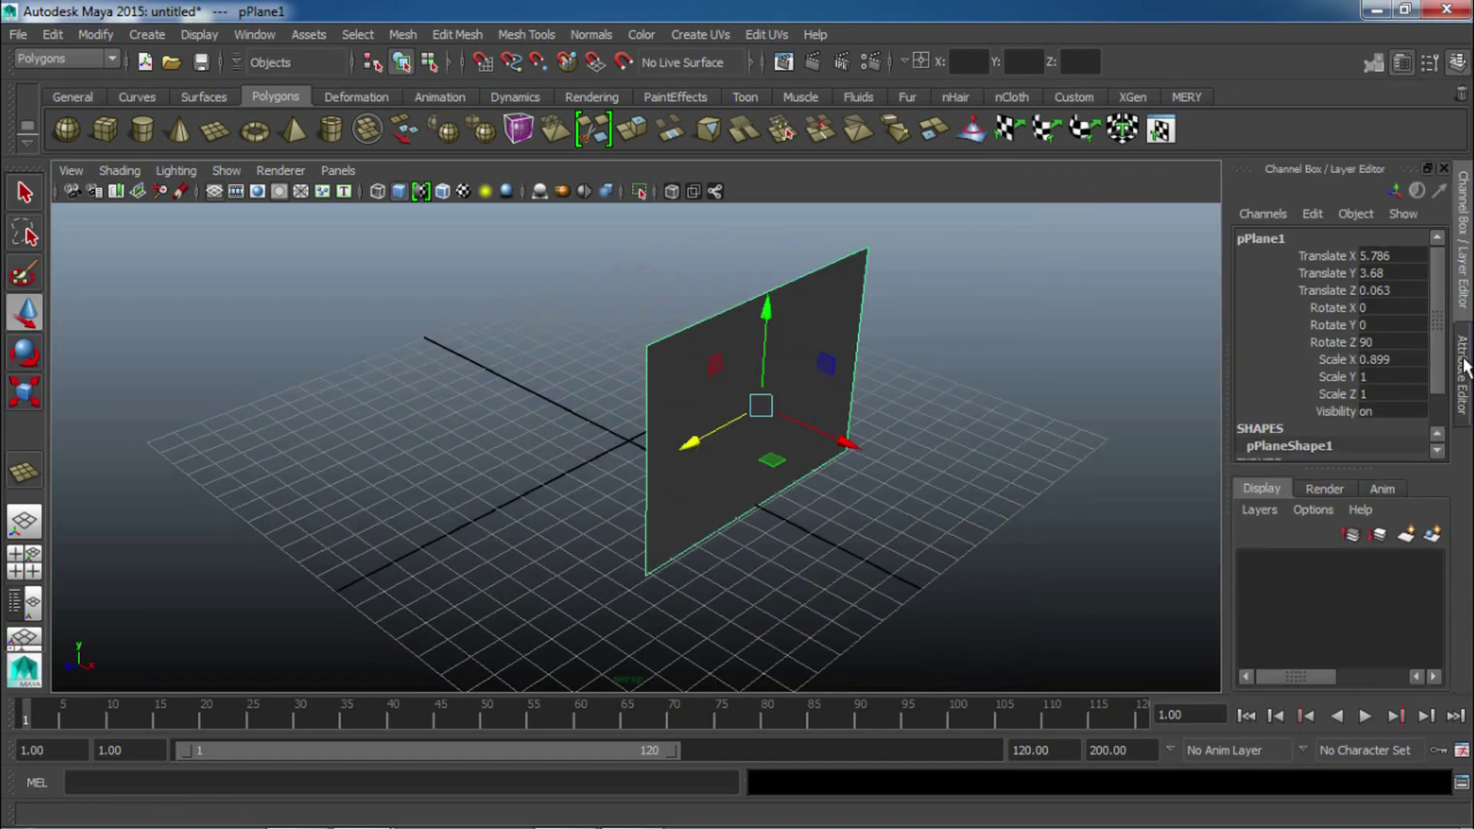
left_click(1463, 364)
key("ctrl+a")
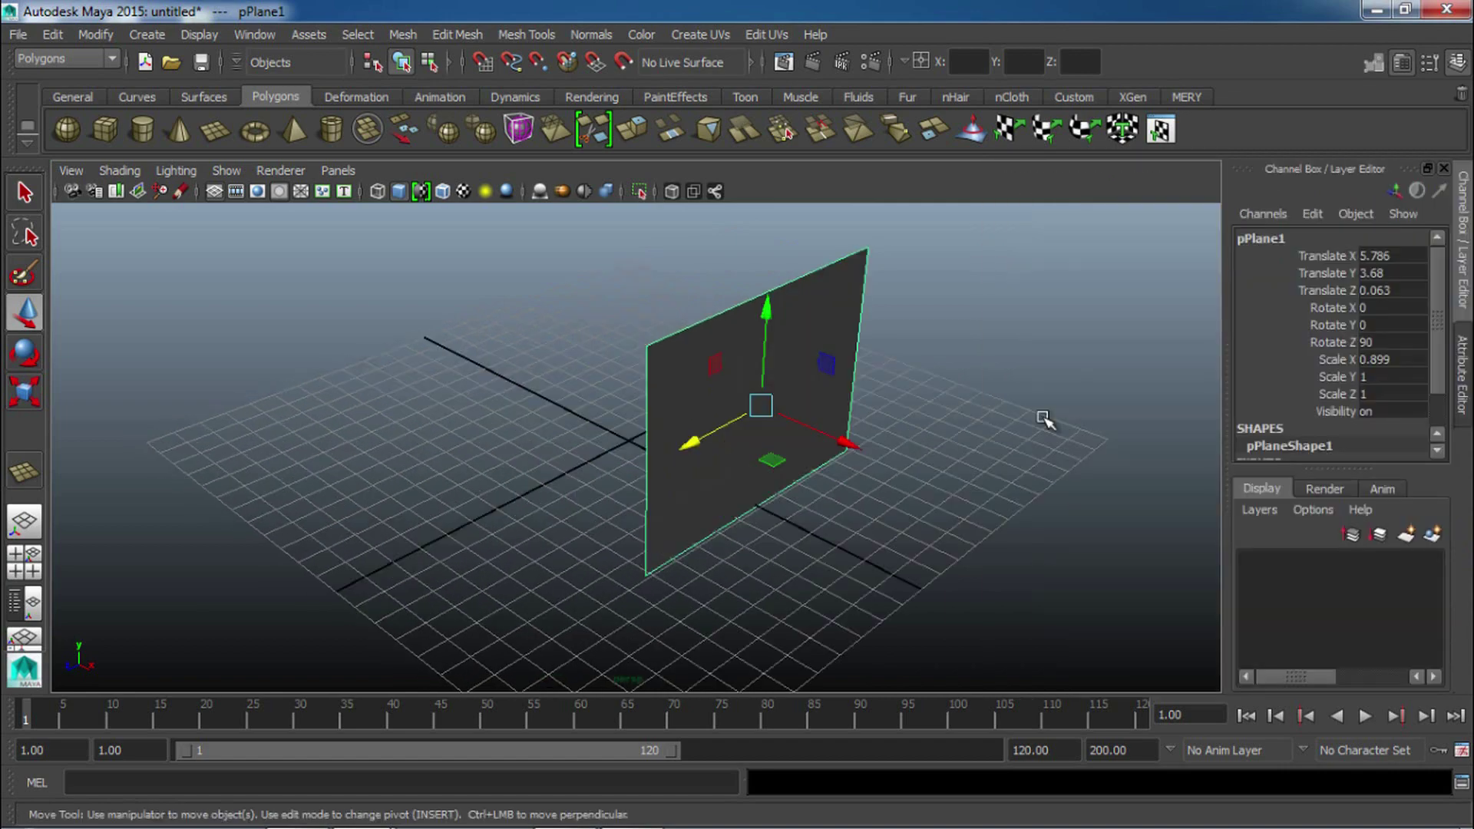
key("ctrl+a")
key("ctrl+a")
key("ctrl+a")
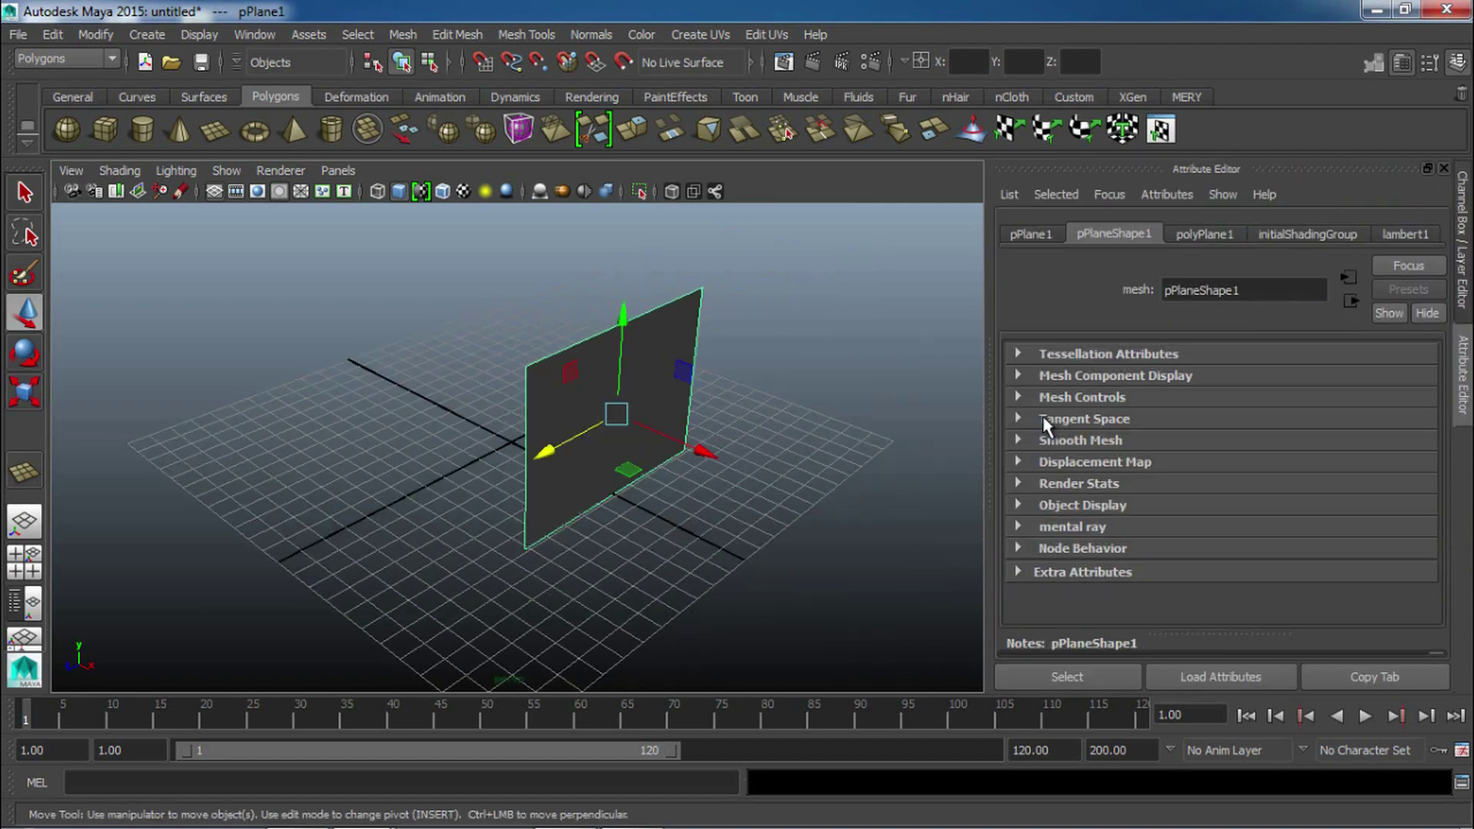
Shift the plane to about Translate X 5.473 and Translate Y 3.873, and bring back the Channel Box.
left_click(744, 371)
left_click(687, 449)
mouse_move(693, 452)
left_mouse_down()
mouse_move(710, 456)
mouse_move(696, 444)
left_mouse_up()
key("ctrl+a")
left_click_drag(882, 382, 772, 380, "alt")
left_click_drag(815, 322, 816, 301)
left_click_drag(817, 301, 1237, 382, "alt")
Set the plane's Subdivisions Width and Subdivisions Height to 30 each.
scroll(1335, 375, "down", 3)
scroll(1306, 399, "down", 2)
scroll(1267, 342, "up", 2)
scroll(1268, 374, "down", 2)
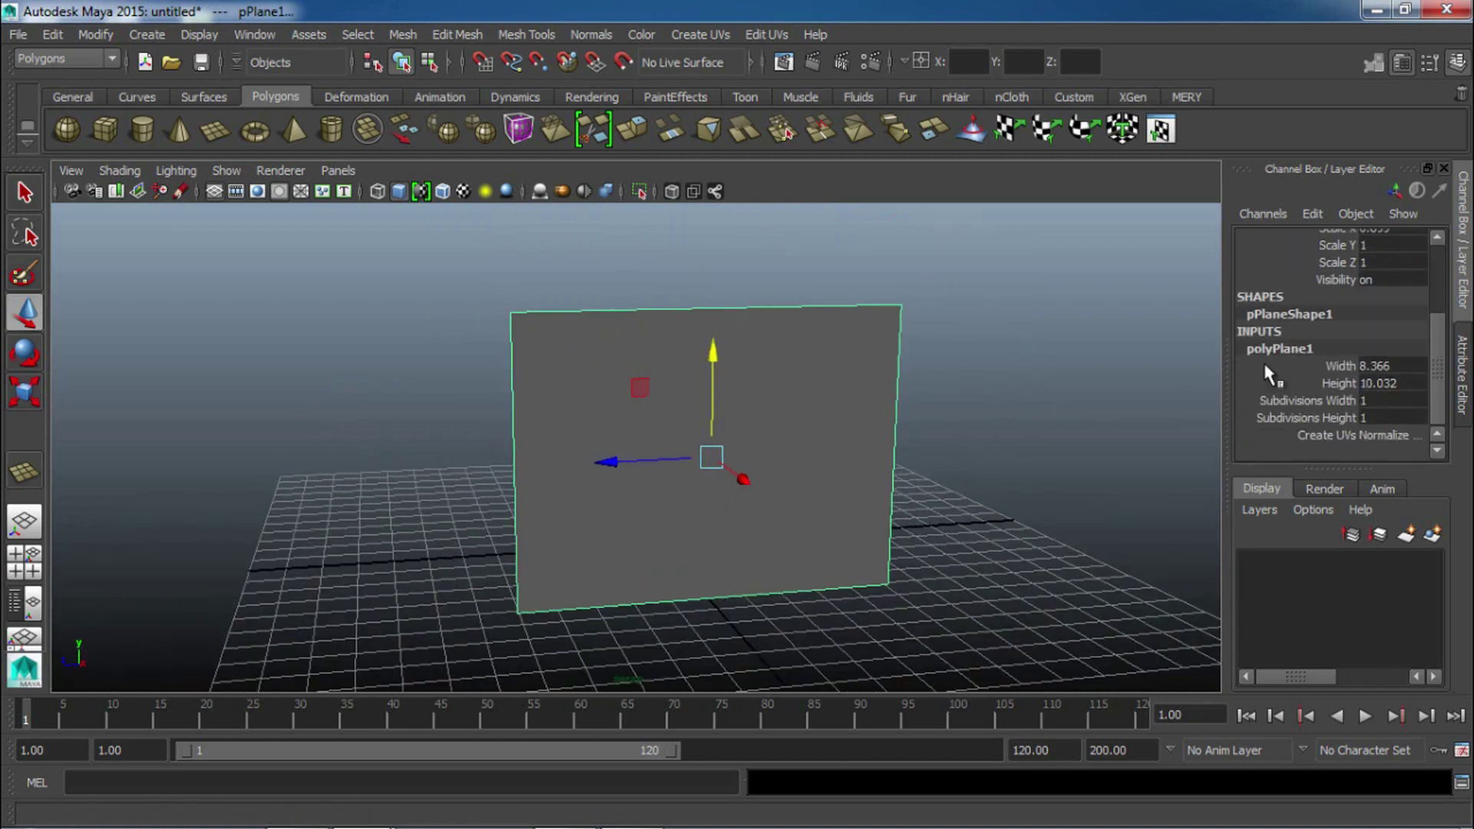
left_click(1395, 407)
type("30")
key("Tab")
type("30")
key("Return")
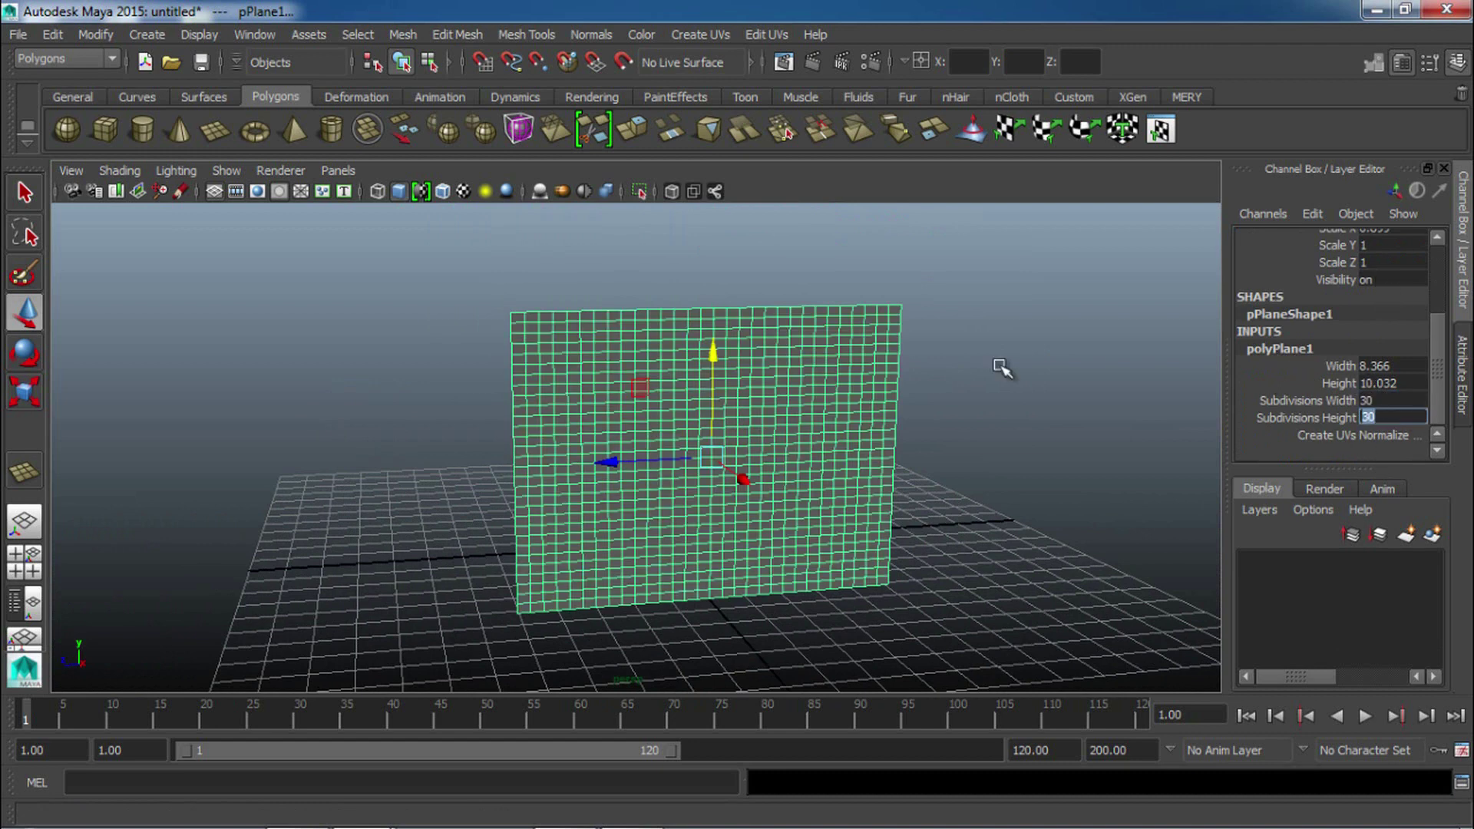
Slice the plane with many random crisscrossing cuts in all directions using the Cut Faces tool, and return to the Select tool.
left_click(981, 380)
left_click_drag(757, 382, 796, 461, "alt")
left_click(790, 415)
mouse_move(741, 459)
right_mouse_down("alt")
mouse_move(723, 461)
mouse_move(740, 458)
right_mouse_up("alt")
left_click_drag(740, 458, 709, 458, "alt")
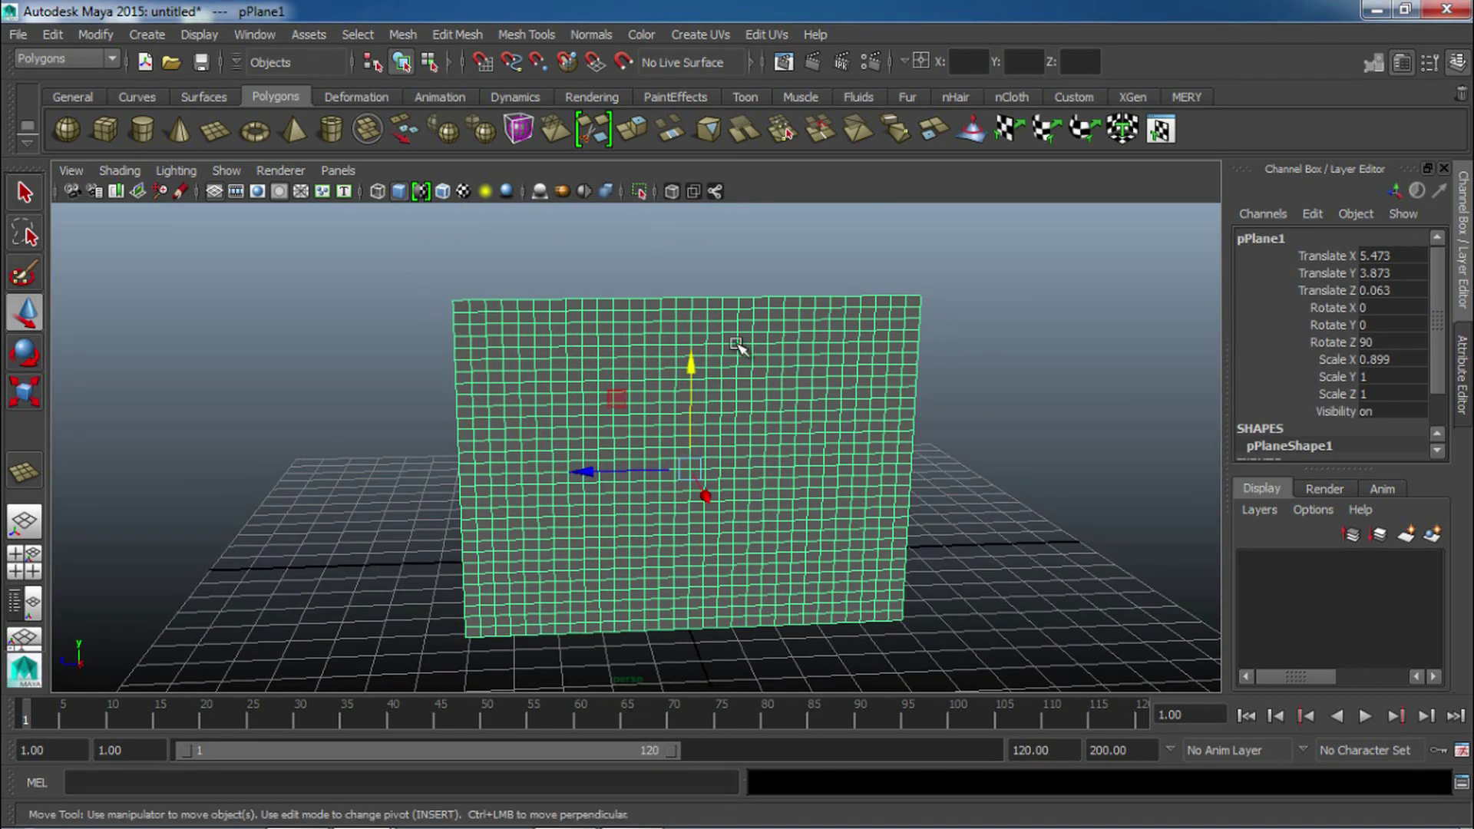
left_click(746, 133)
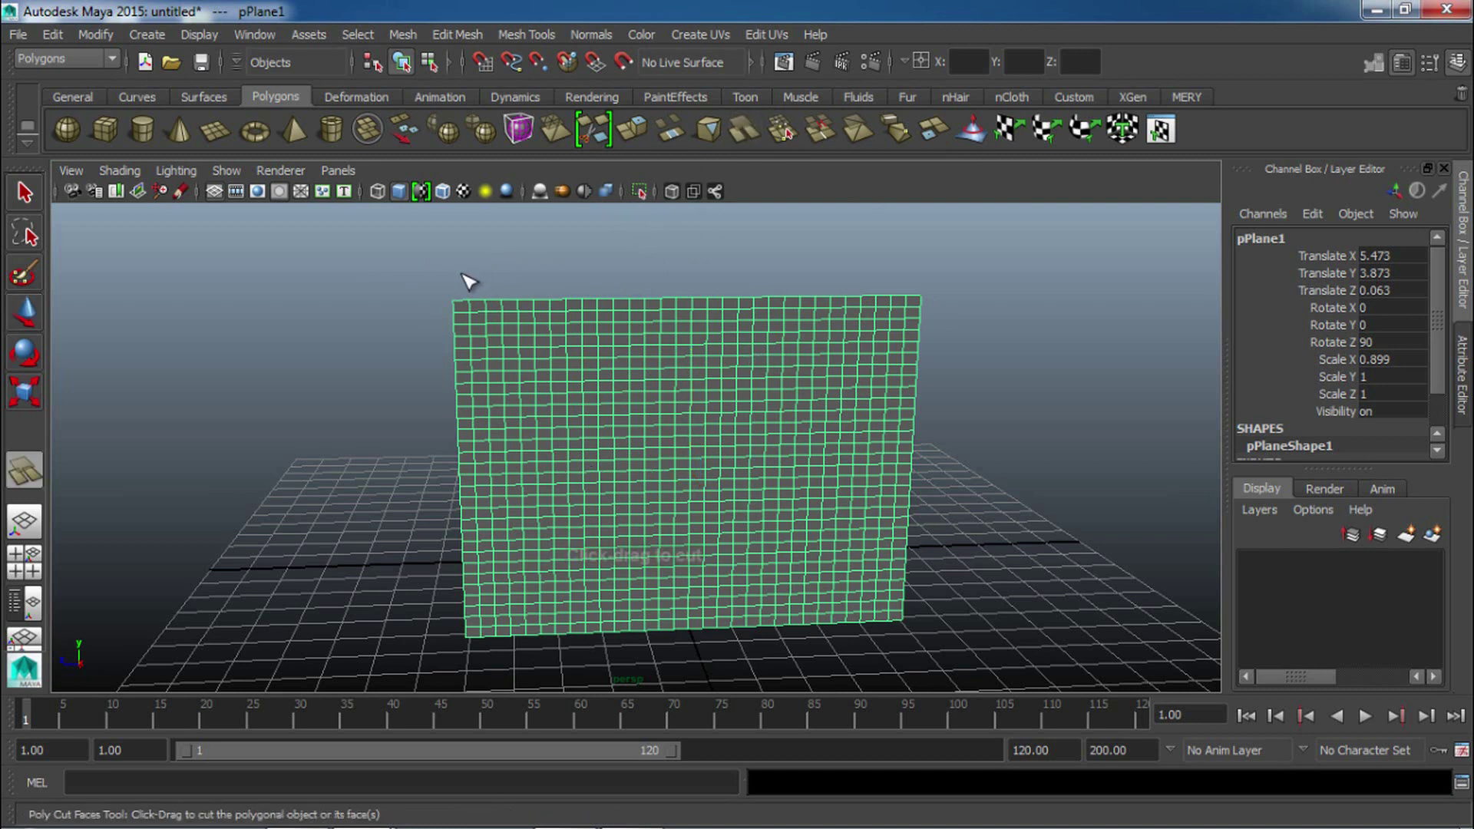
left_click_drag(460, 291, 583, 384)
left_click_drag(868, 298, 726, 372)
left_click_drag(595, 272, 678, 482)
left_click_drag(486, 469, 695, 466)
left_click_drag(715, 265, 647, 464)
left_click_drag(540, 283, 476, 415)
left_click_drag(698, 445, 829, 429)
left_click_drag(768, 322, 499, 519)
left_click_drag(516, 332, 559, 507)
left_click_drag(615, 287, 443, 528)
left_click_drag(453, 487, 705, 382)
left_click_drag(691, 311, 561, 421)
left_click_drag(585, 336, 684, 454)
left_click_drag(876, 440, 782, 338)
left_click_drag(711, 334, 694, 522)
left_click_drag(812, 484, 840, 593)
left_click_drag(844, 604, 888, 520)
left_click_drag(768, 533, 579, 541)
left_click_drag(662, 618, 644, 593)
left_click_drag(530, 589, 729, 512)
left_click_drag(845, 466, 830, 513)
left_click_drag(708, 507, 775, 517)
left_click_drag(793, 324, 735, 461)
left_click(25, 192)
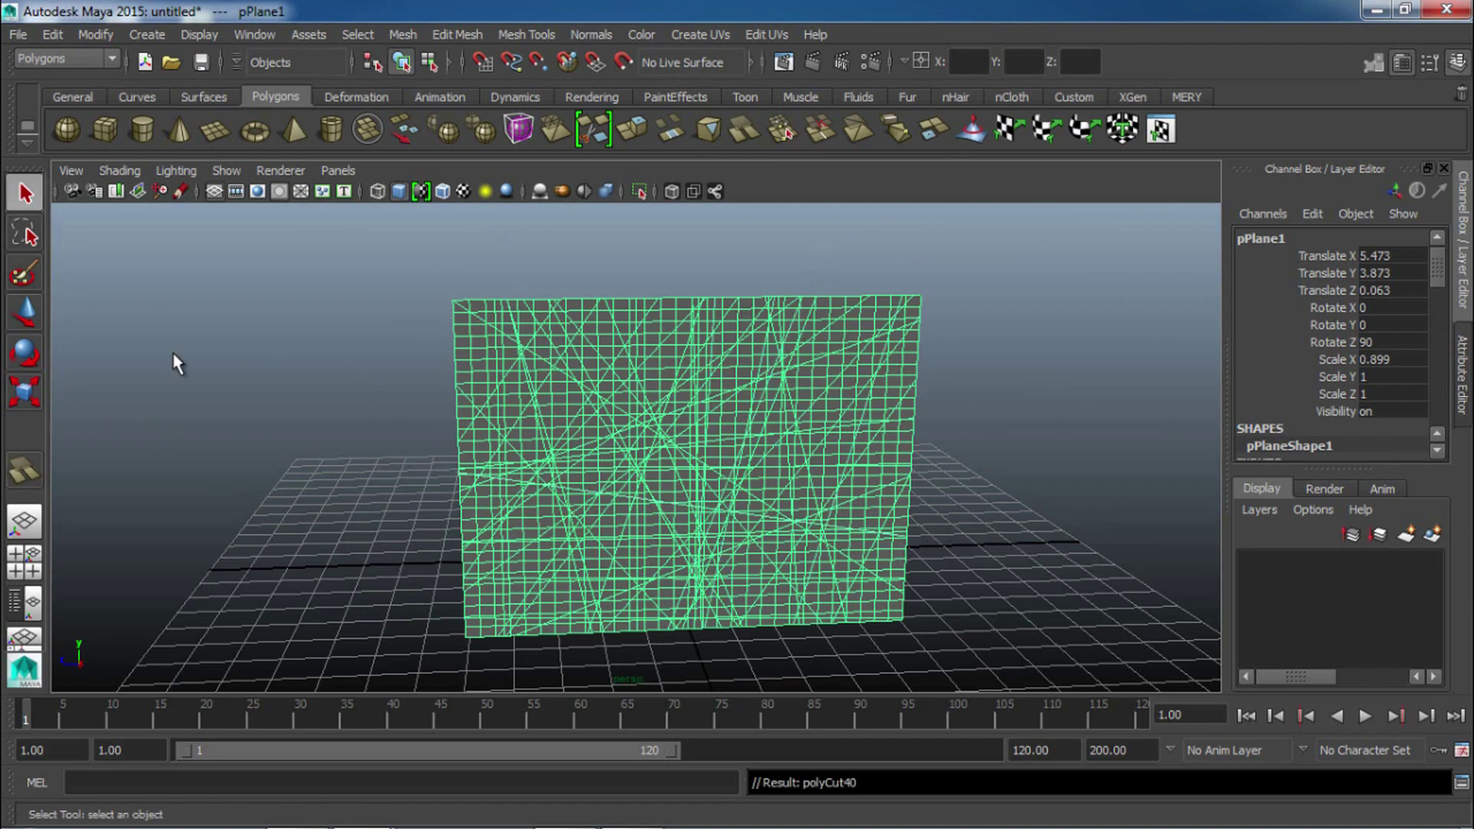
Select all edges of the cut plane and detach them.
left_click_drag(222, 388, 710, 399, "alt")
left_click_drag(798, 418, 849, 484, "alt")
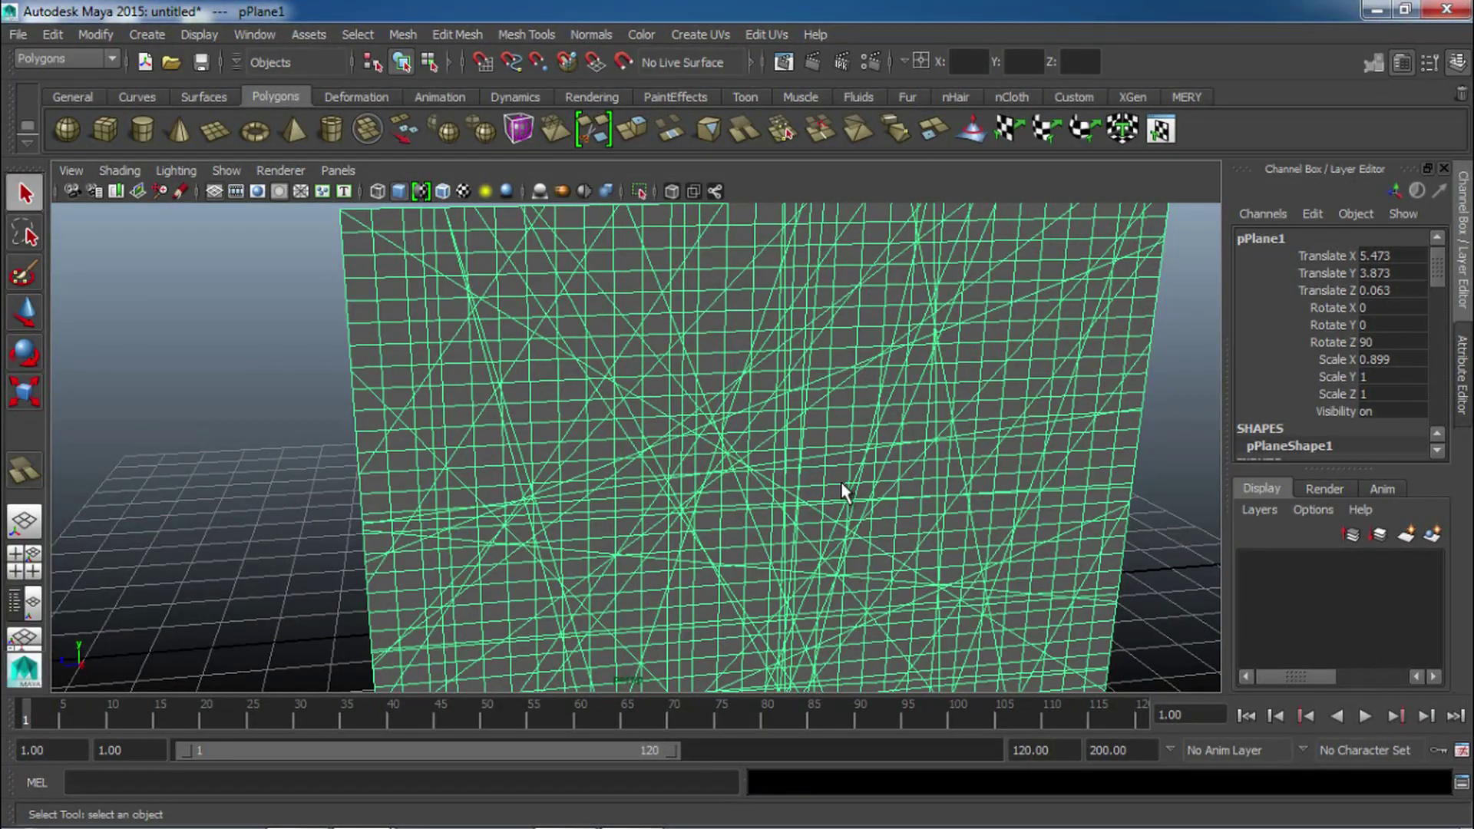
scroll(839, 491, "down", 5)
left_click_drag(842, 494, 656, 459, "alt")
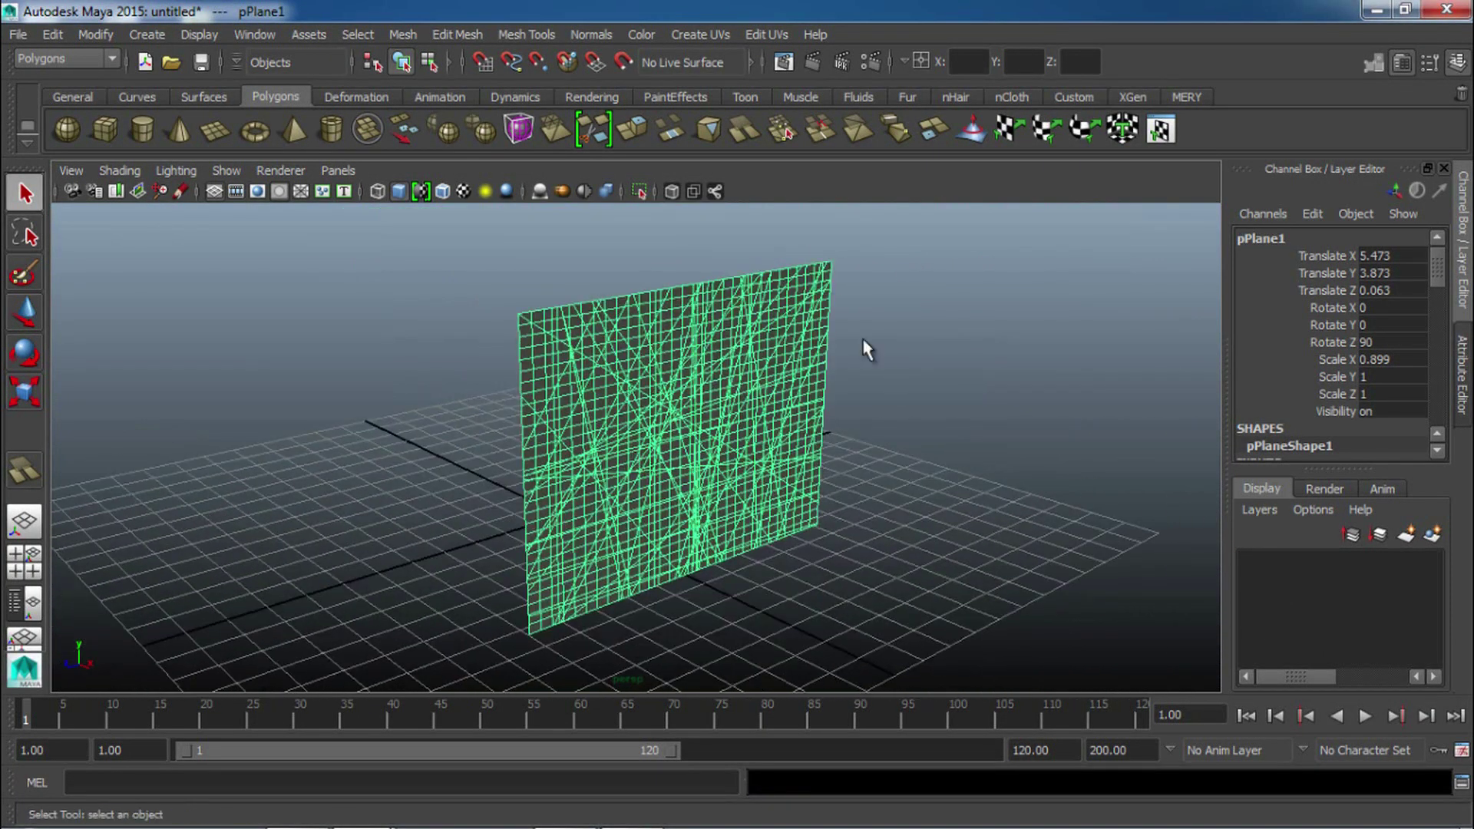
left_click_drag(785, 492, 720, 497, "alt")
right_click_drag(551, 478, 618, 474, "alt")
right_click(639, 357)
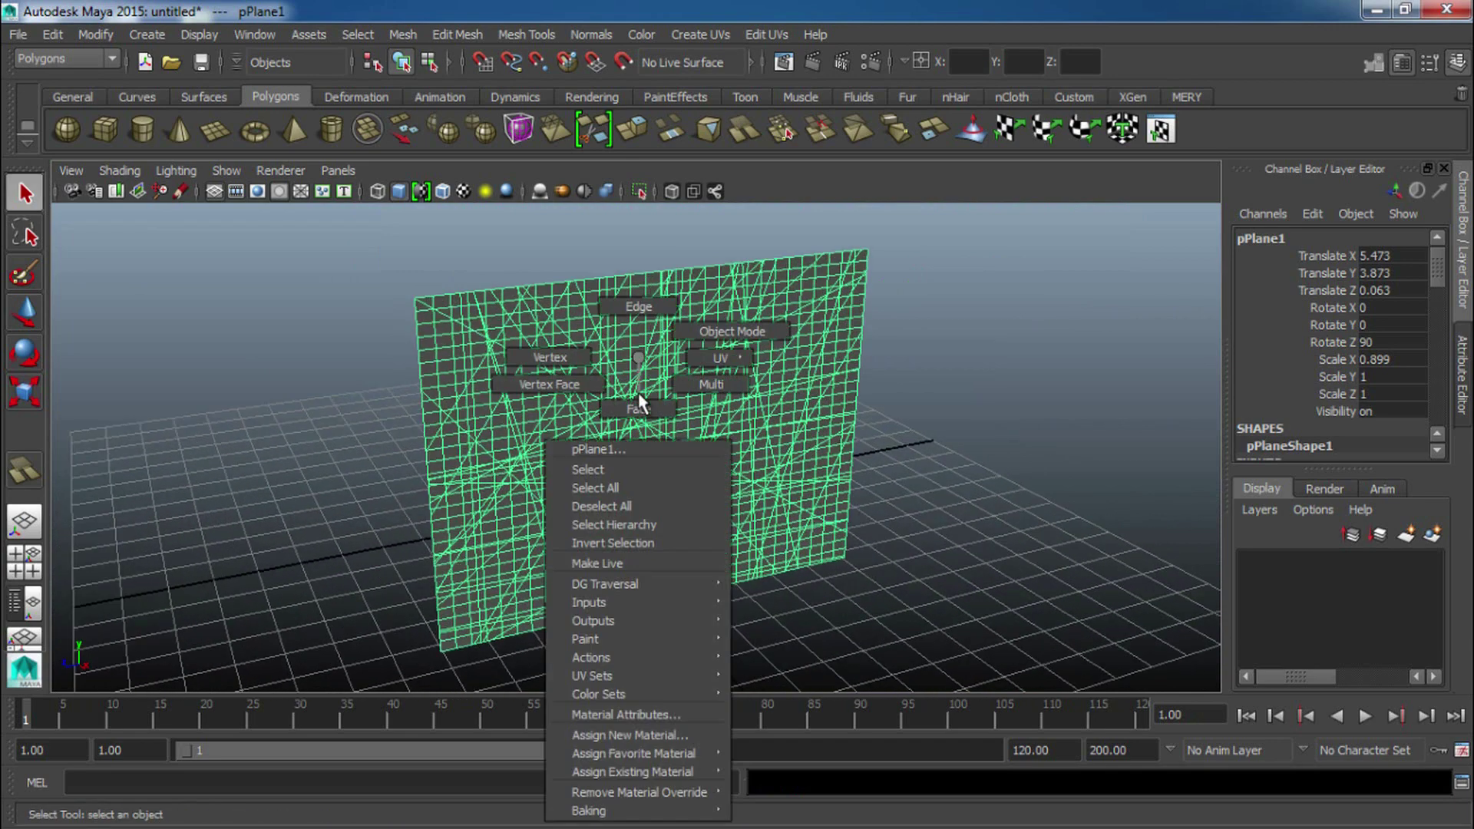
left_click(619, 280)
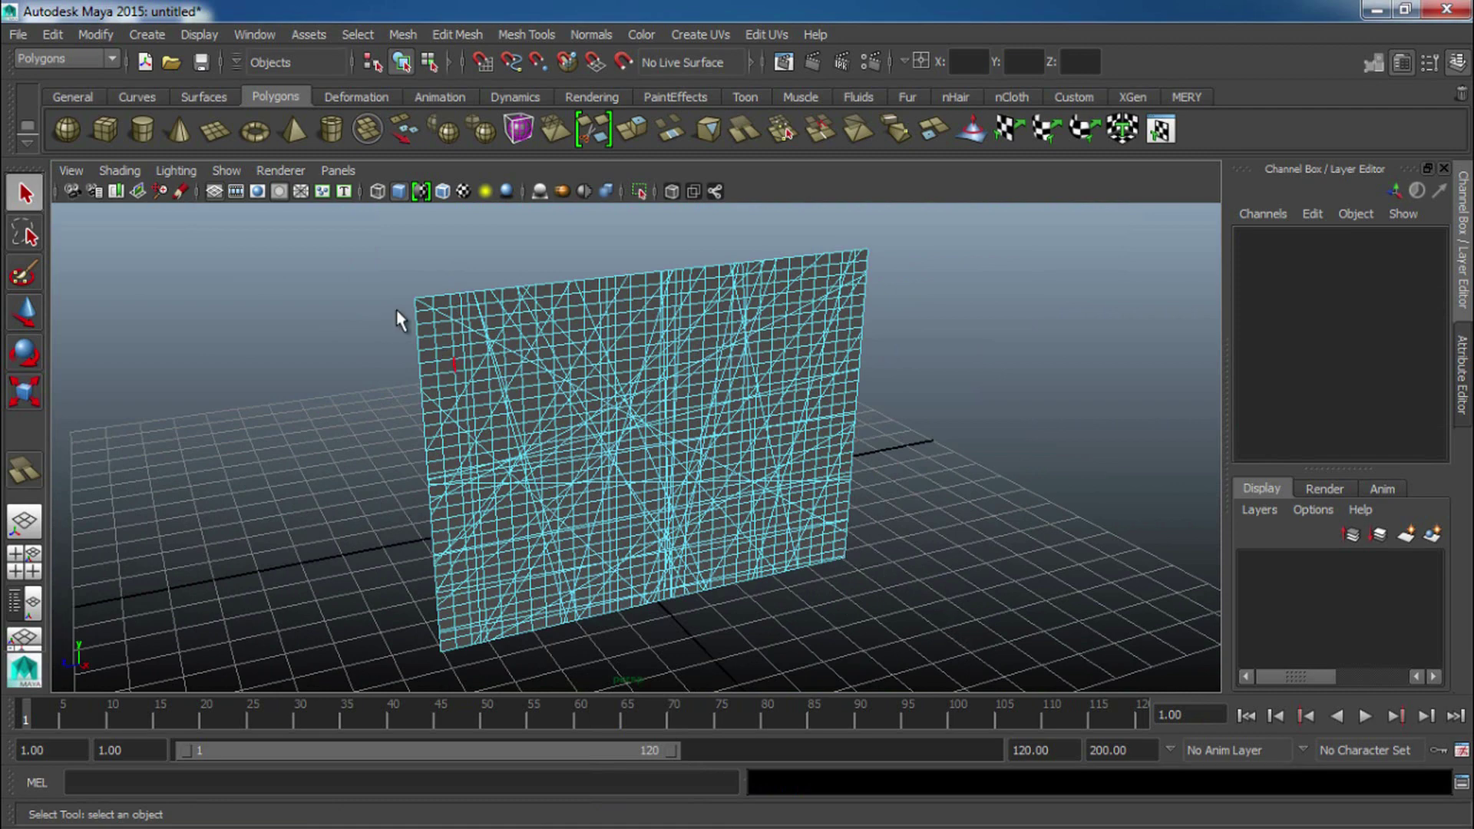
left_click_drag(321, 253, 1018, 714)
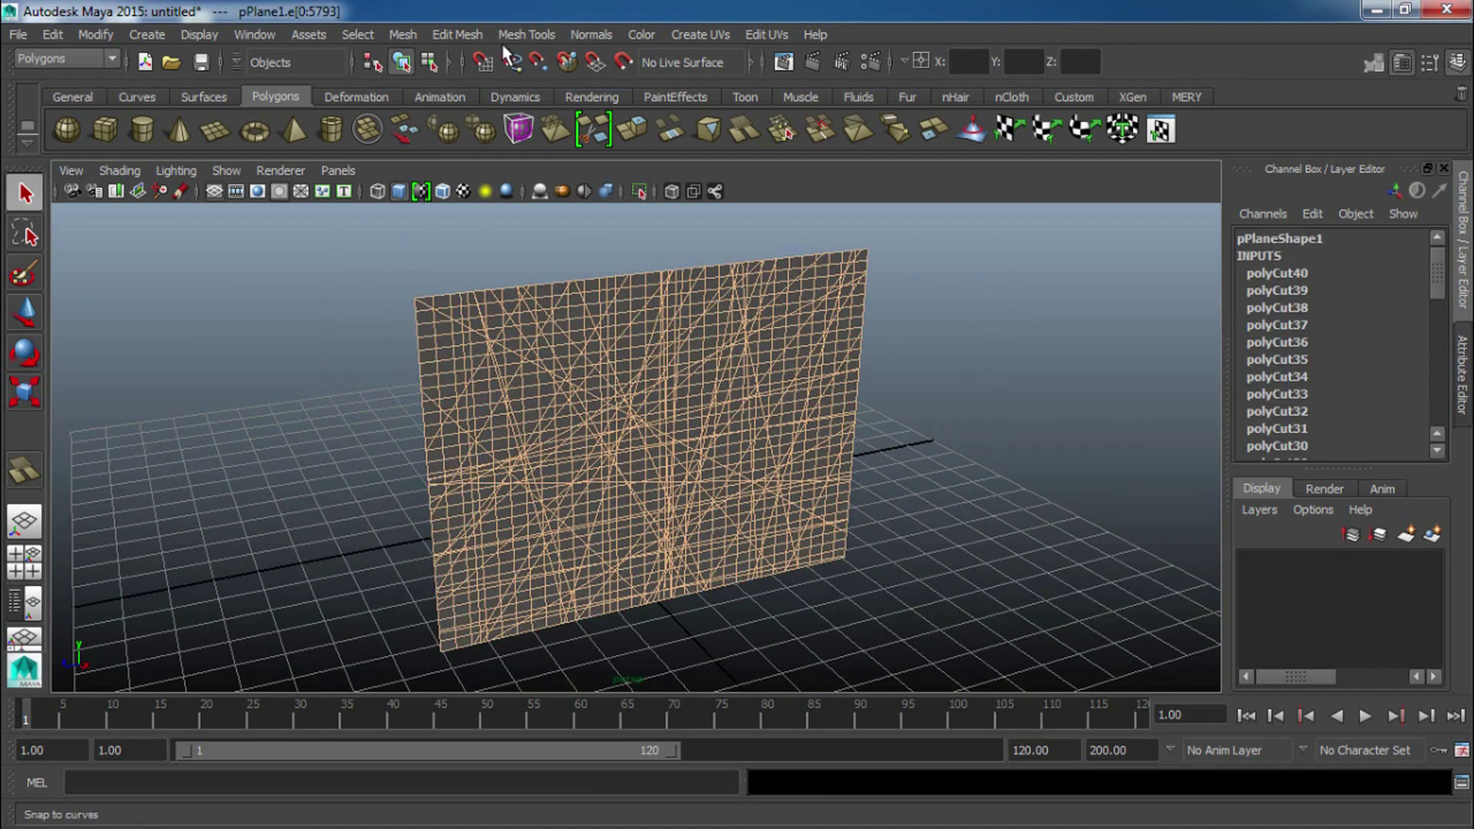
left_click(476, 37)
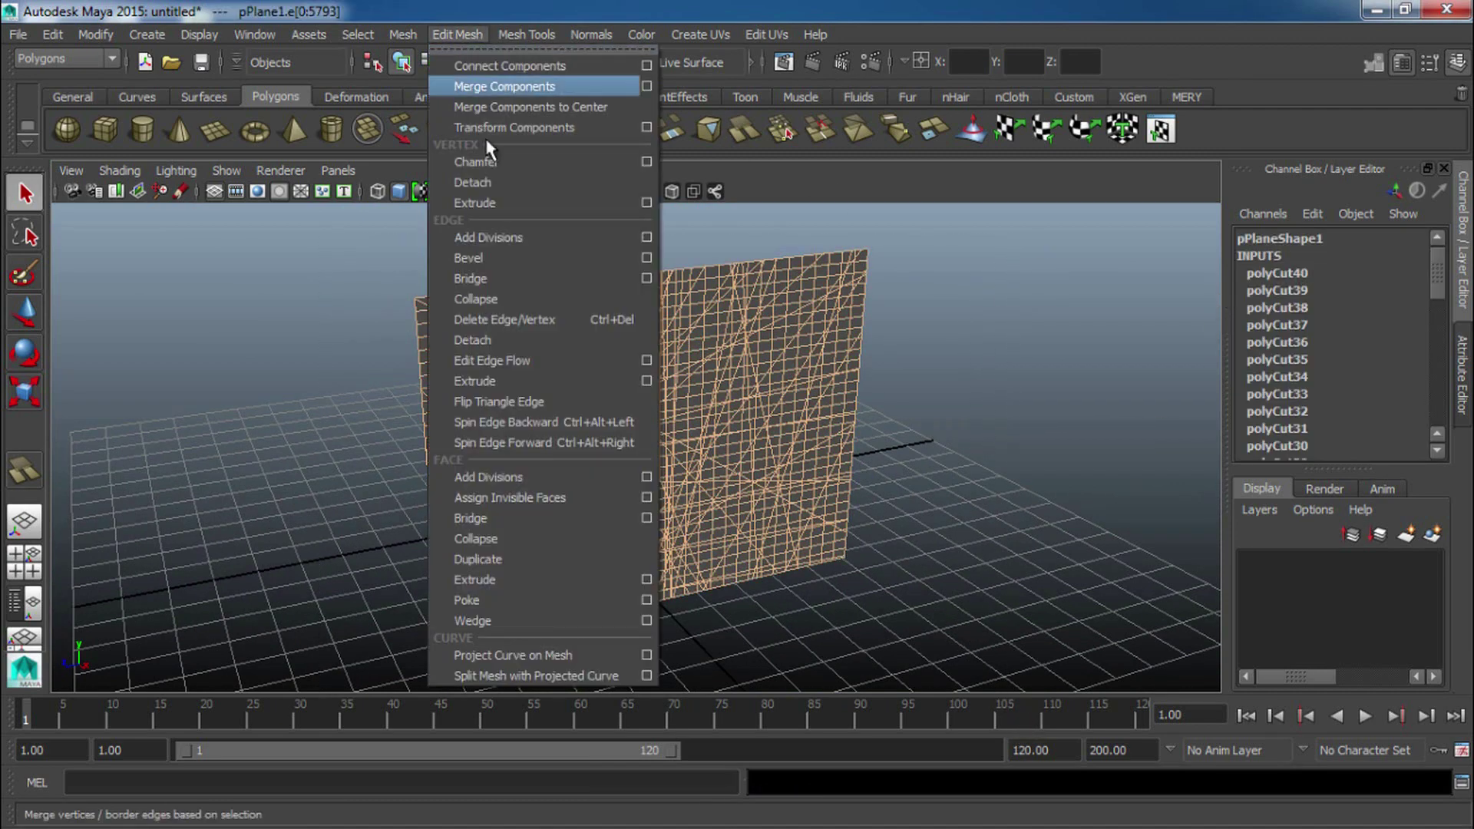
left_click(494, 349)
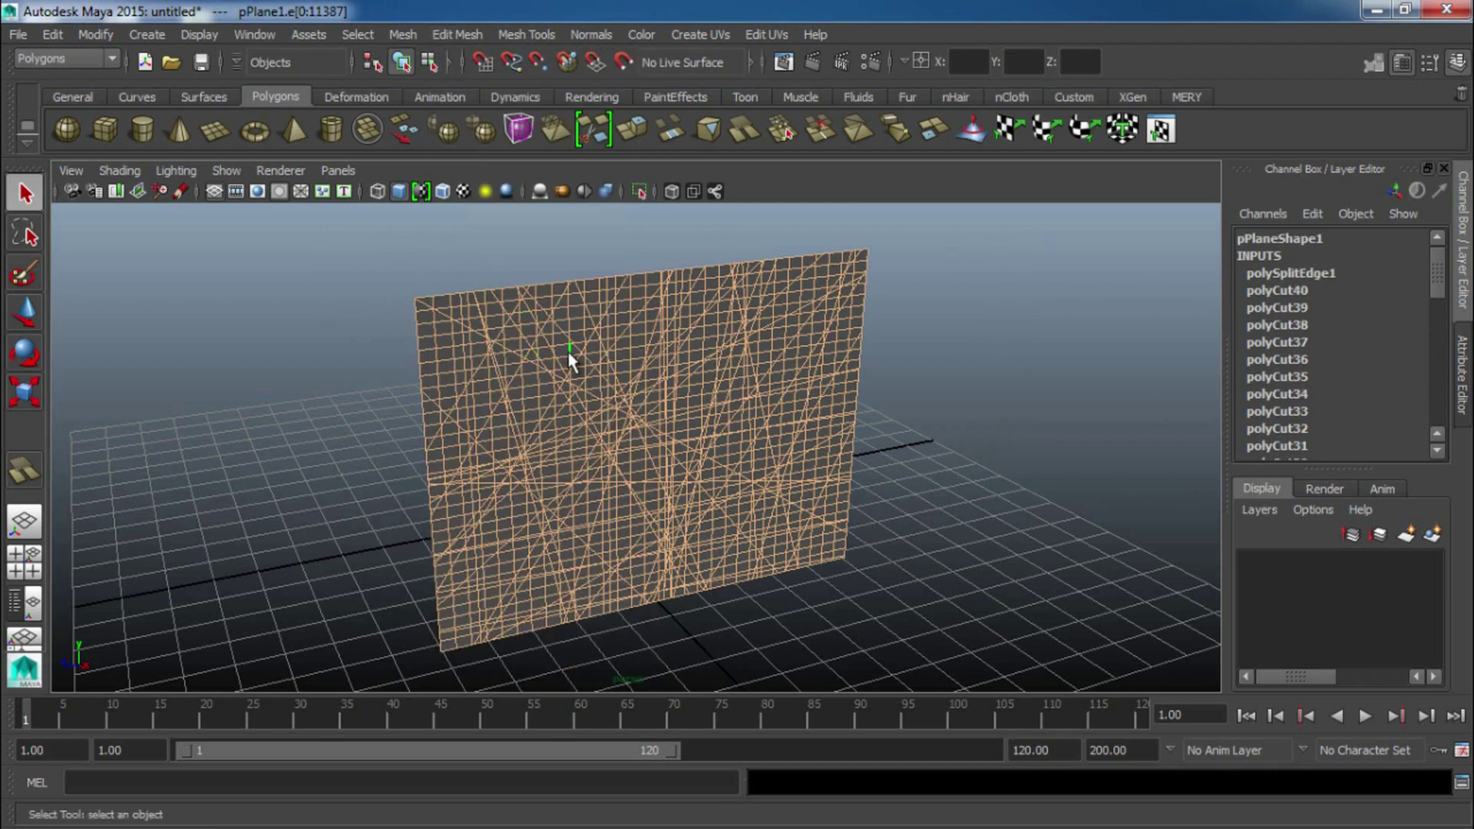
Select all faces of the plane, extrude them slightly outward into a thin wall, and return to Object Mode.
scroll(642, 396, "down", 3)
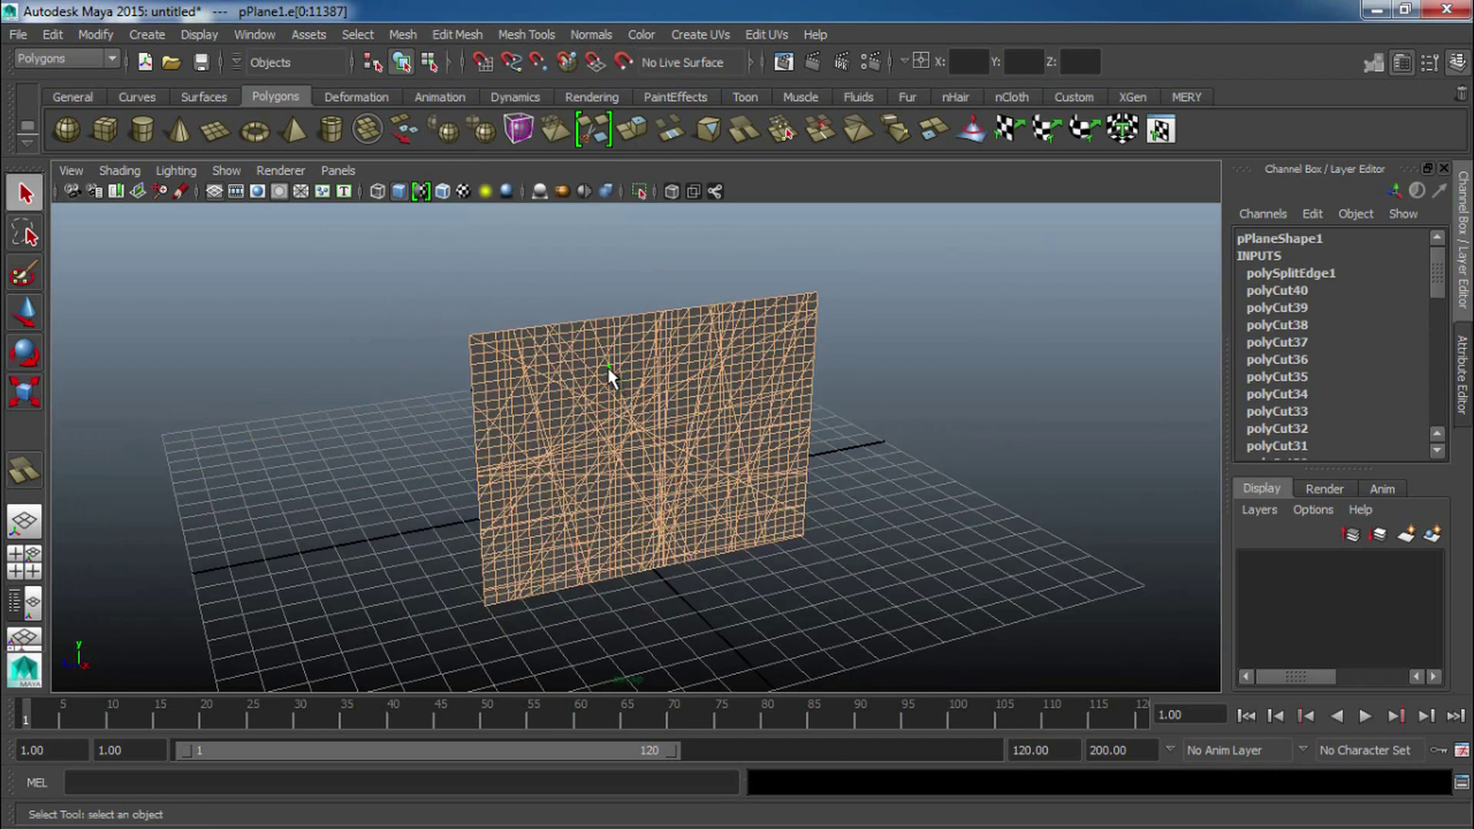
right_click(609, 376)
right_click_drag(609, 376, 701, 331)
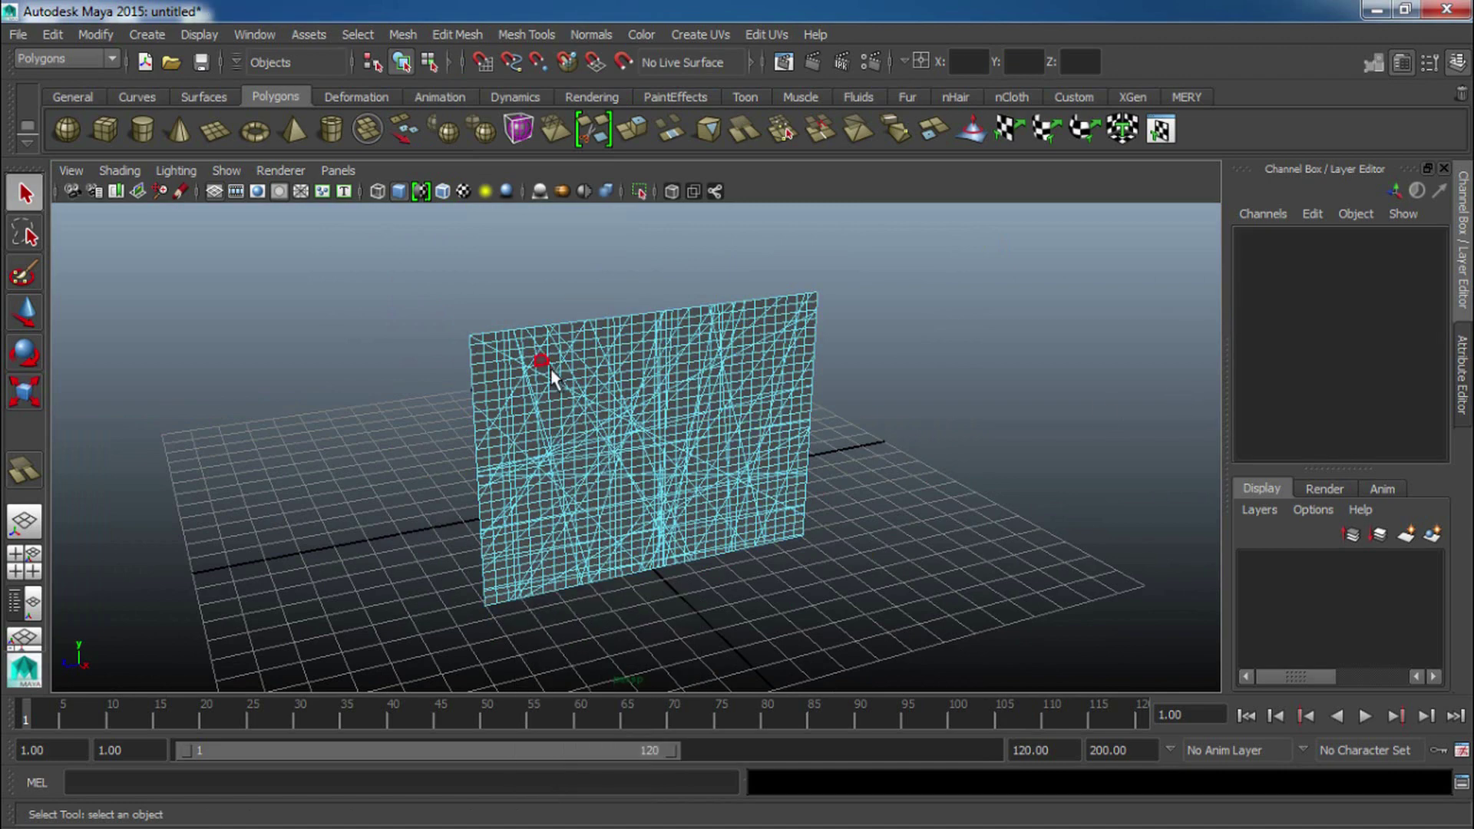
right_click_drag(605, 397, 605, 417)
left_click_drag(241, 233, 1047, 717)
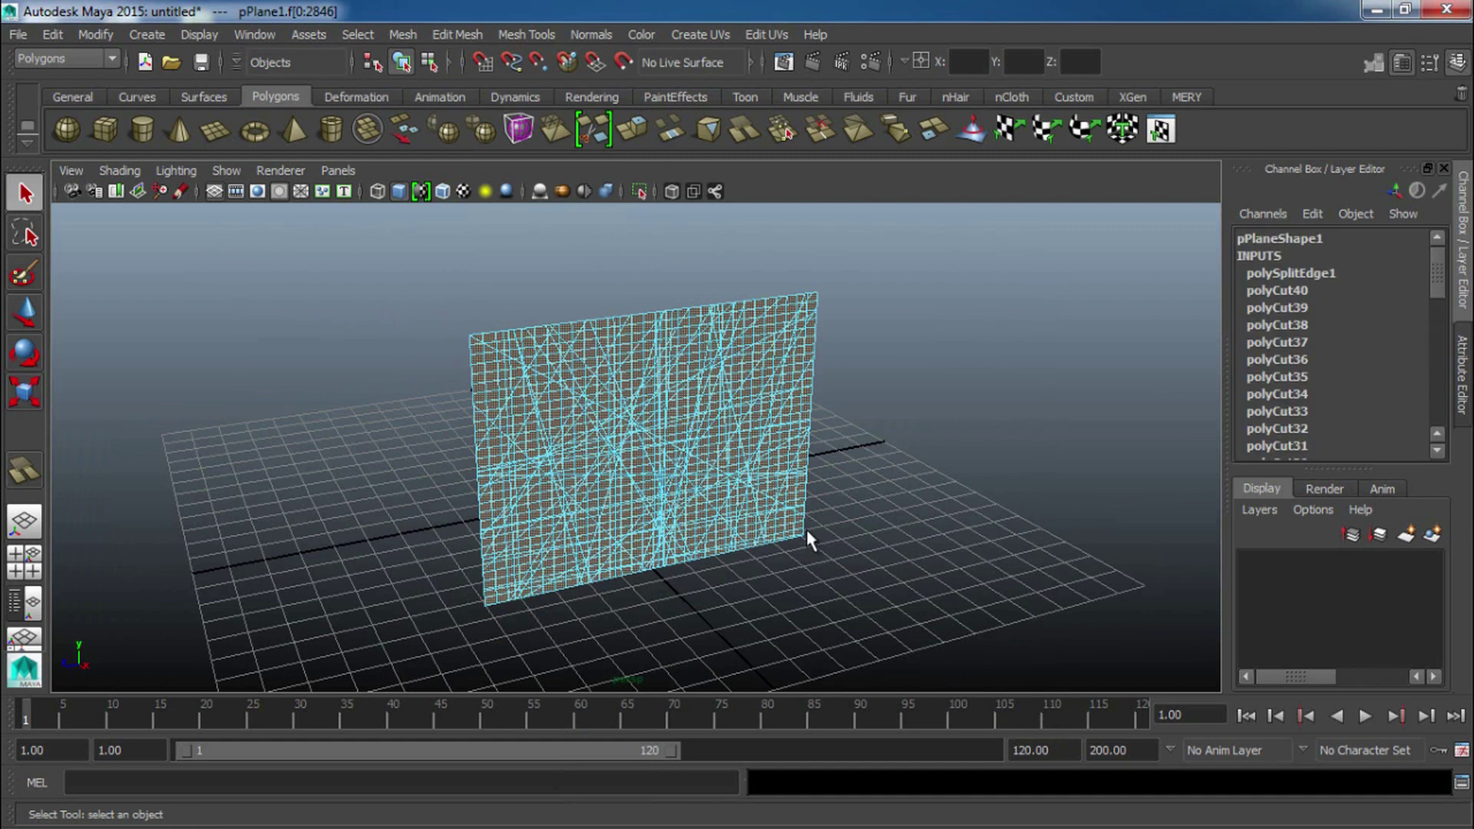
right_click_drag(608, 372, 608, 421, "shift")
left_click(461, 35)
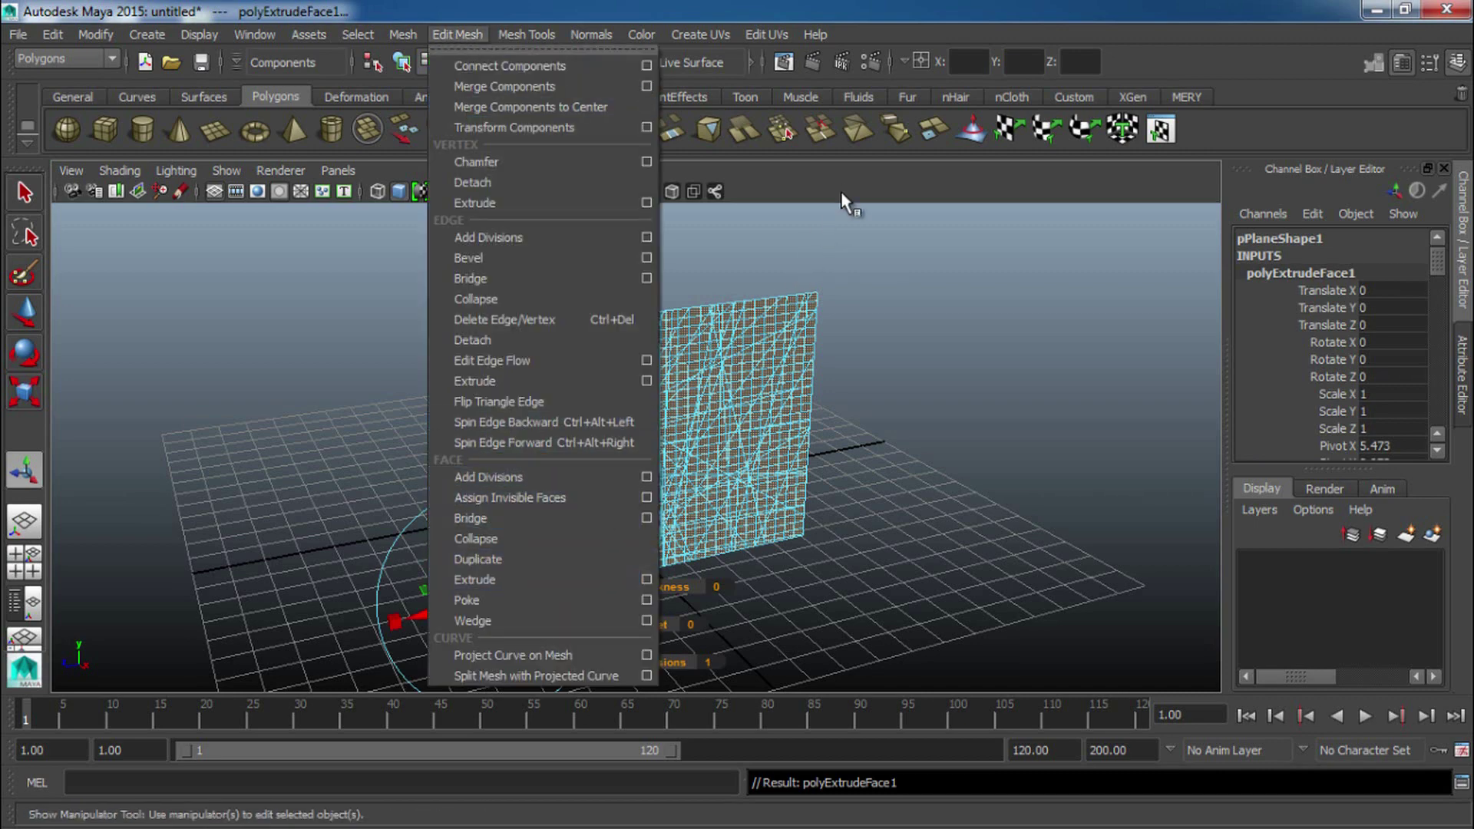
left_click(701, 401)
left_click_drag(726, 428, 801, 452, "alt")
left_click_drag(588, 596, 577, 597)
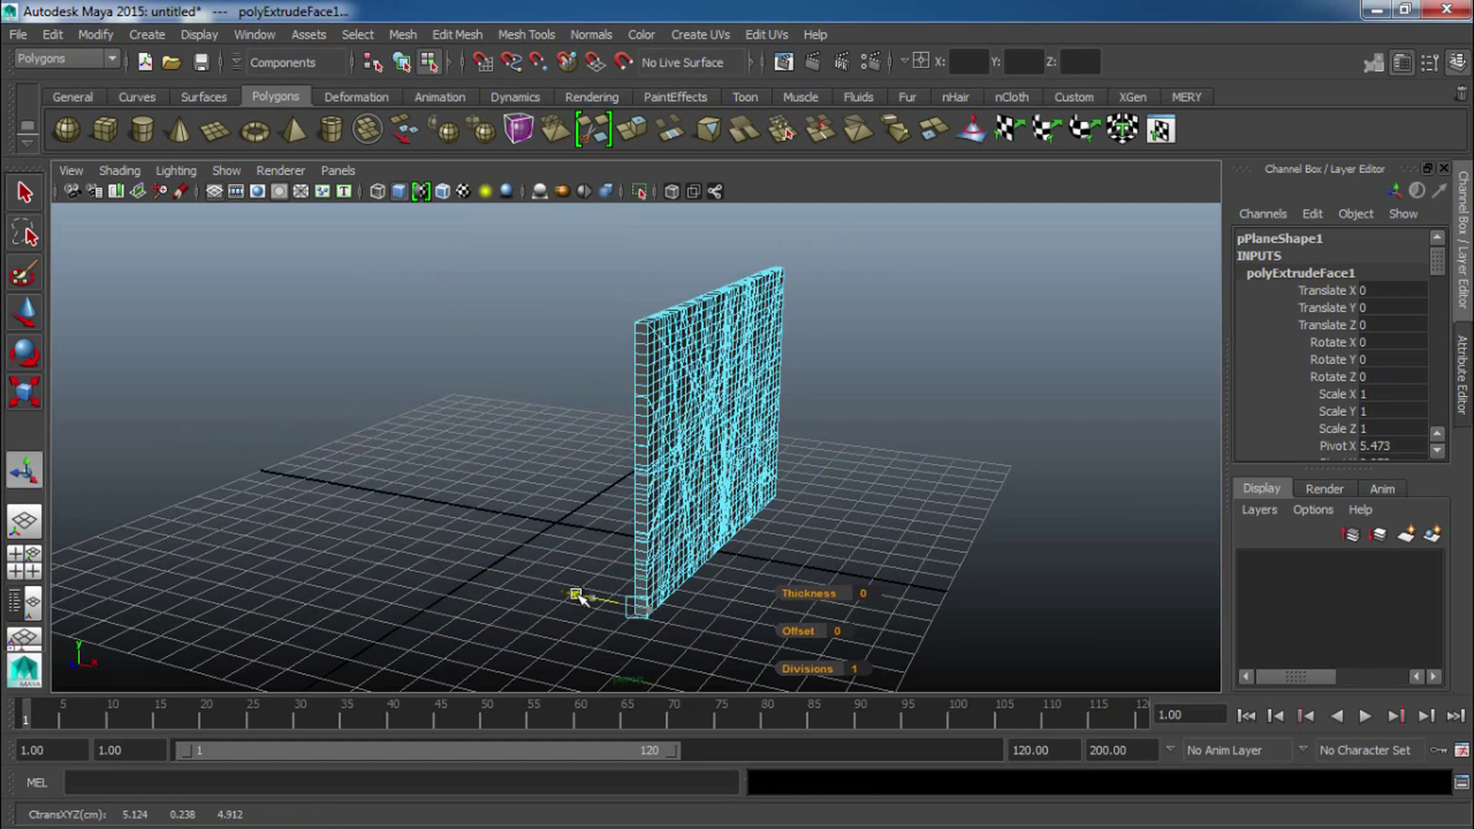
left_click(920, 361)
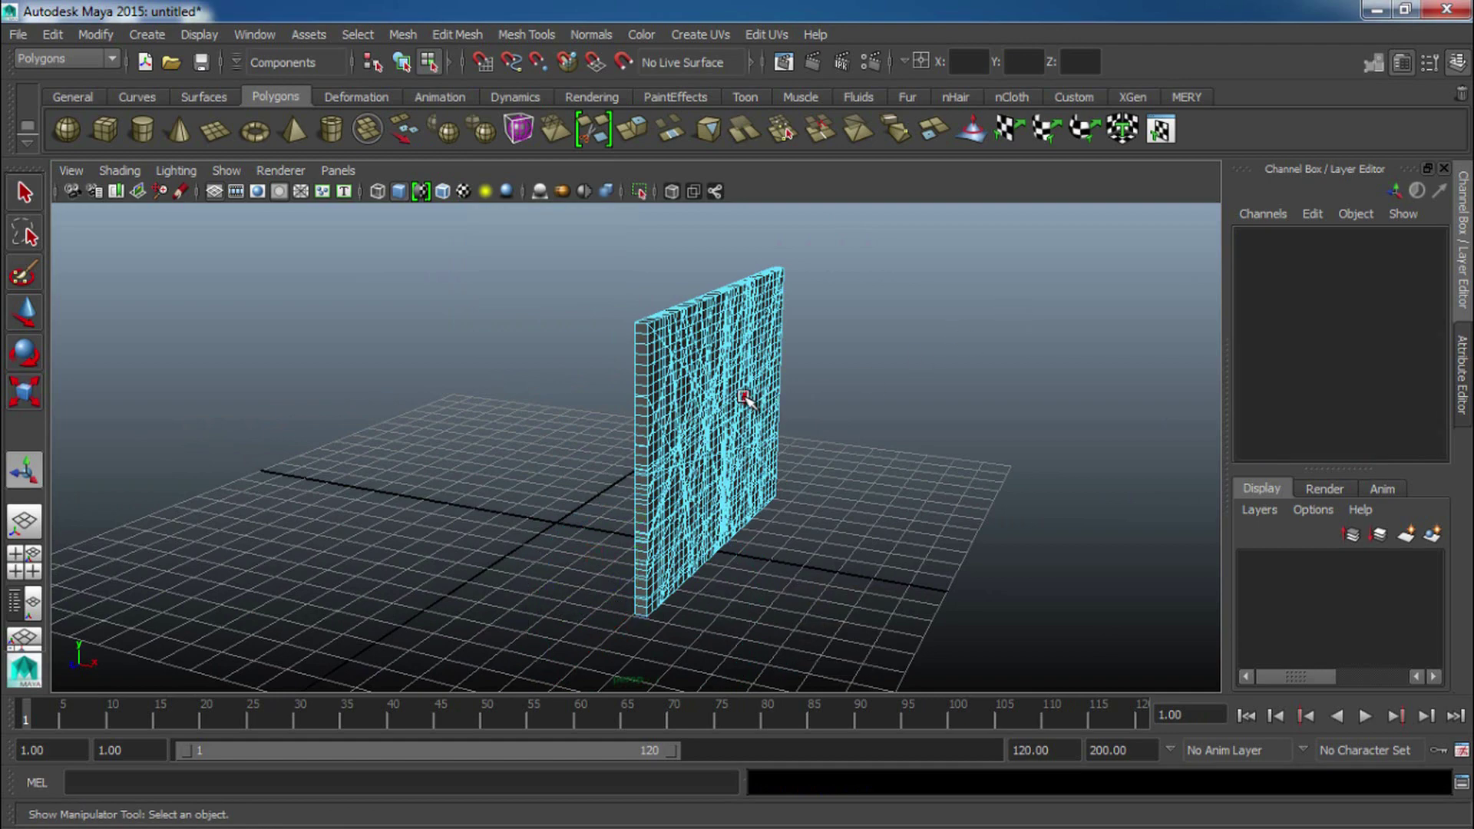
right_click_drag(744, 396, 839, 330)
Move the wall slightly along the X axis, farther from the grid's centre, and deselect it.
left_click_drag(878, 418, 660, 435, "alt")
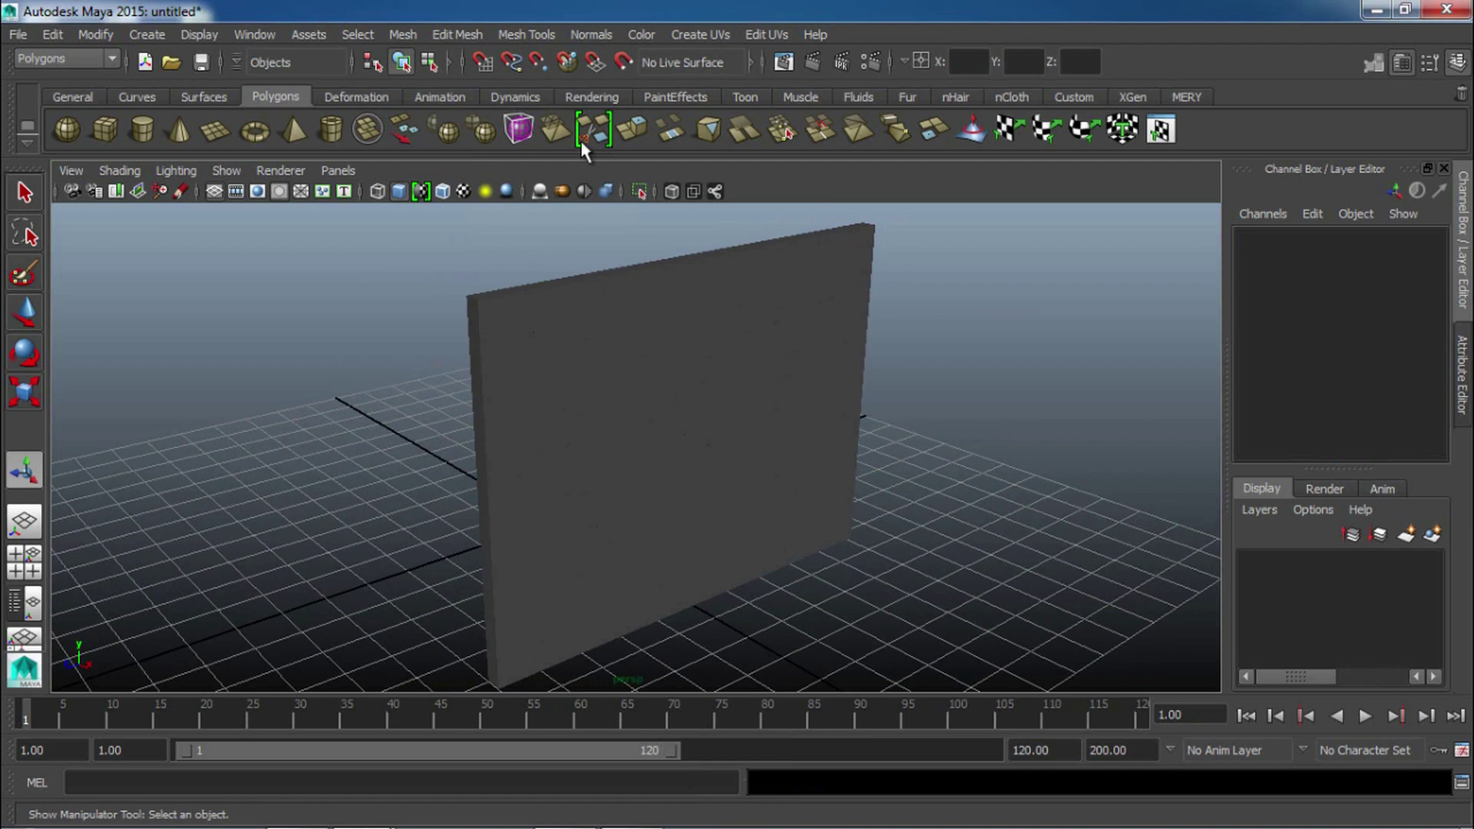
left_click(458, 35)
left_click(687, 491)
left_click_drag(946, 427, 803, 431, "alt")
left_click(759, 439)
left_click_drag(995, 491, 783, 494, "alt")
key("w")
left_click_drag(706, 461, 748, 487)
left_click(1004, 385)
left_click_drag(1003, 384, 776, 487, "alt")
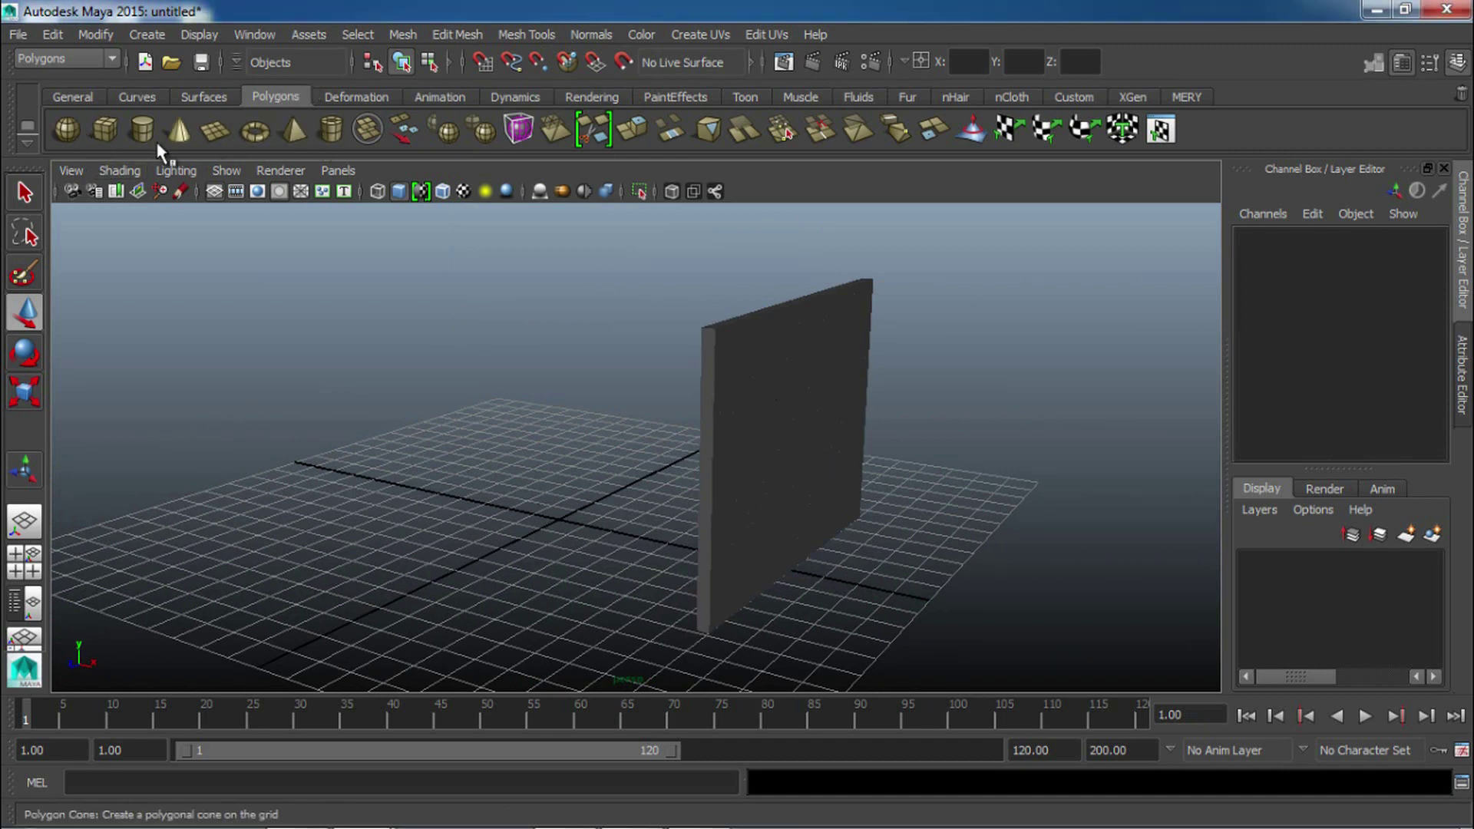
Create a polygon sphere in front of the wall at about X -6.63, Y 2.799, Z -1.022 and key it at frame 1.
left_click(67, 133)
left_click_drag(477, 510, 411, 527, "alt")
key("w")
left_click_drag(368, 378, 362, 410)
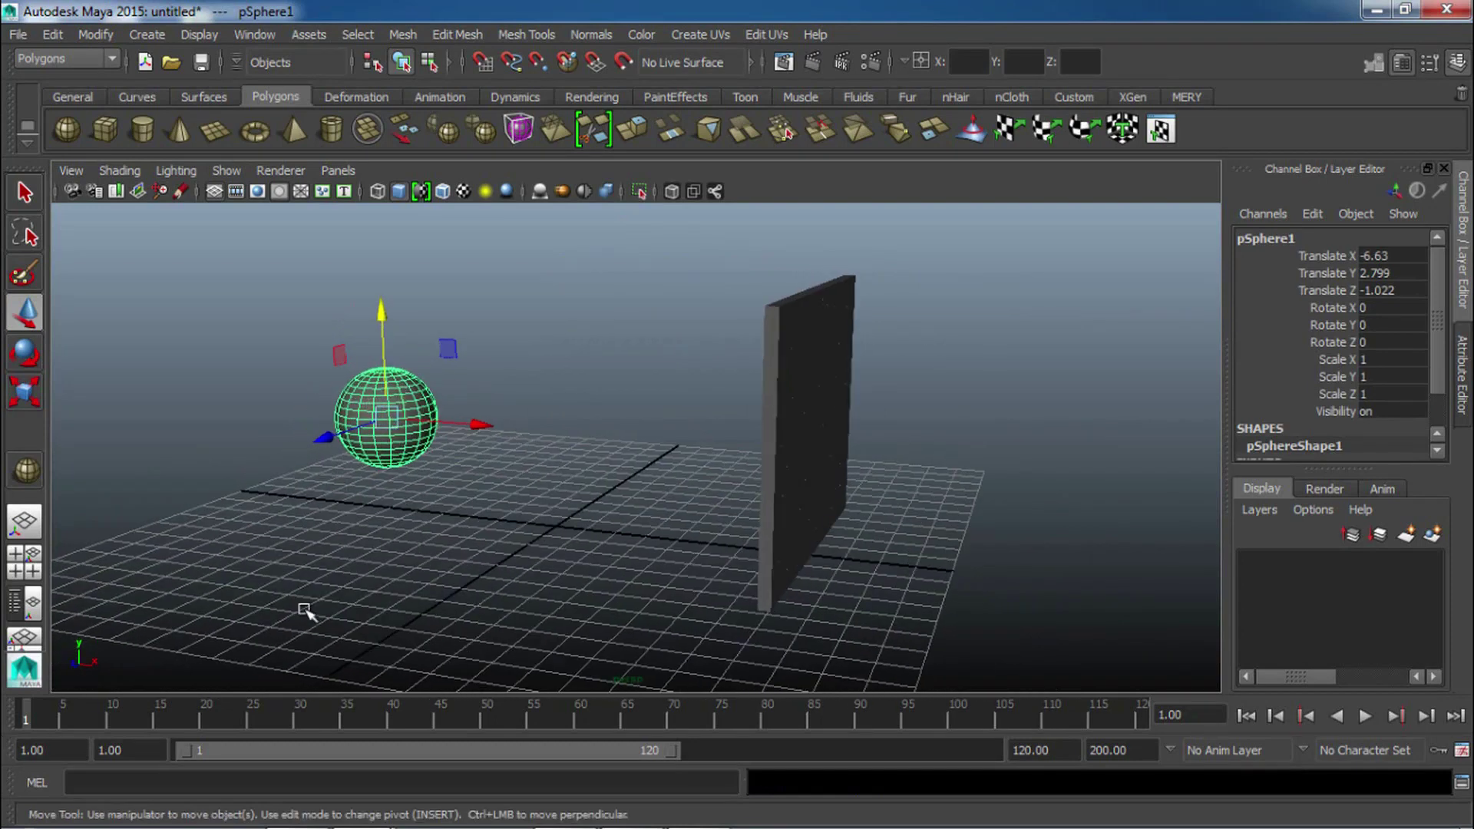
key("s")
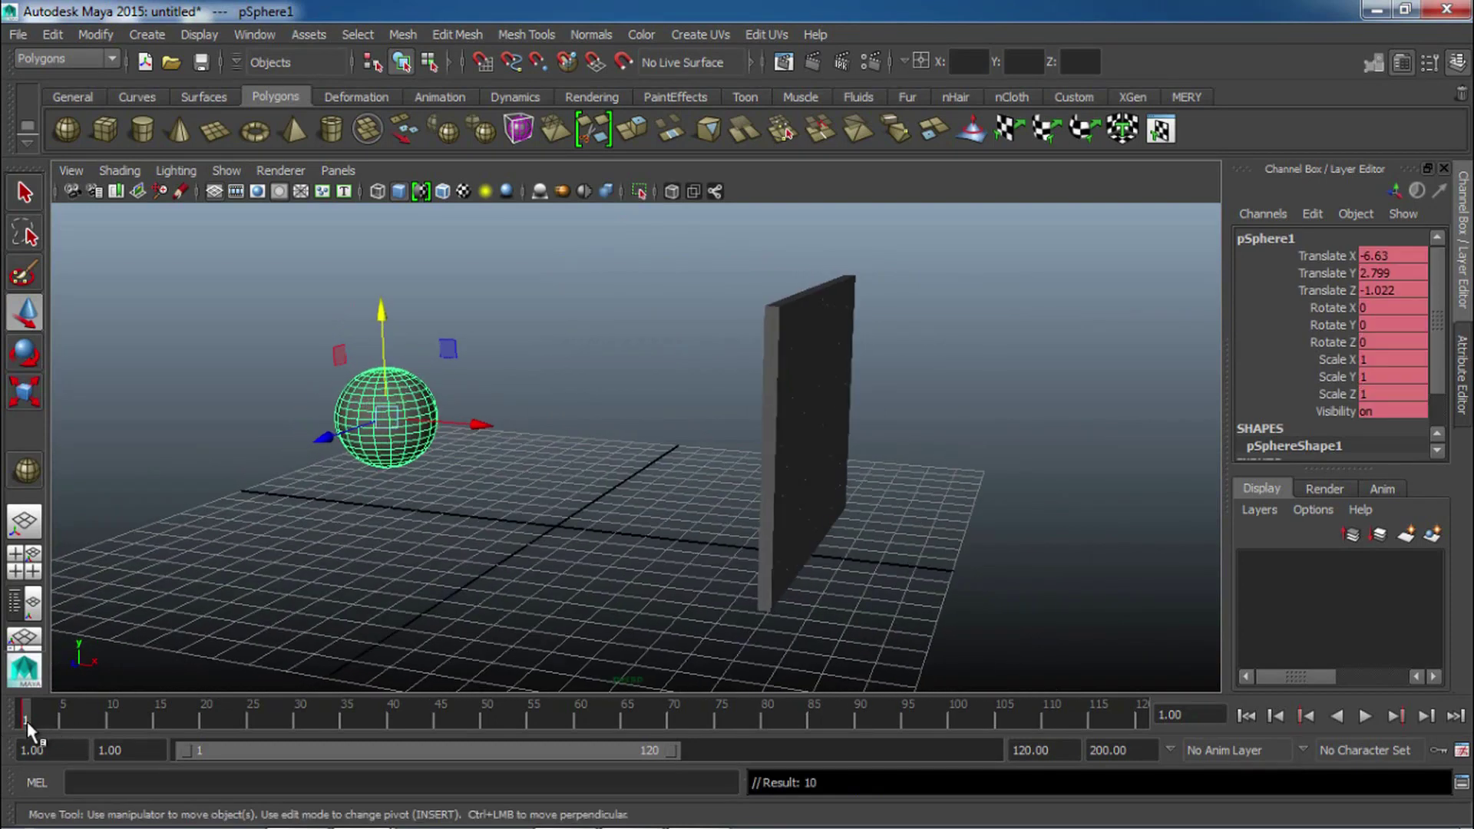
At frame 30, move the sphere through the wall to about X 16.66 and key it, return to frame 1 and deselect it.
left_click_drag(25, 716, 298, 722)
left_click_drag(475, 425, 868, 453)
left_click_drag(1046, 582, 795, 481, "alt")
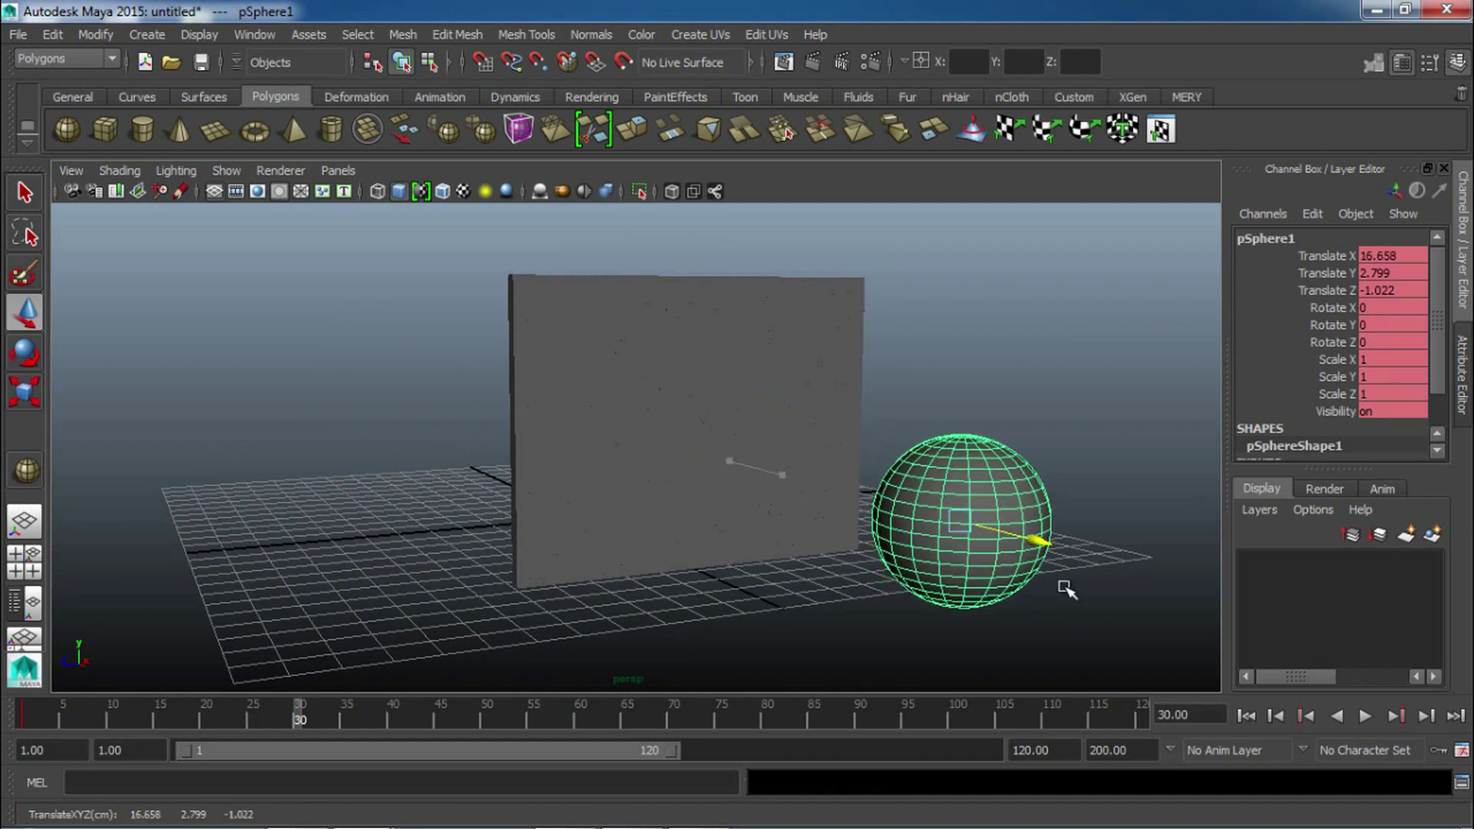
key("s")
left_click_drag(319, 717, 6, 736)
left_click(909, 648)
Play the sphere animation past the wall, stop it, and rewind to frame 1.
left_click_drag(929, 650, 980, 671, "alt")
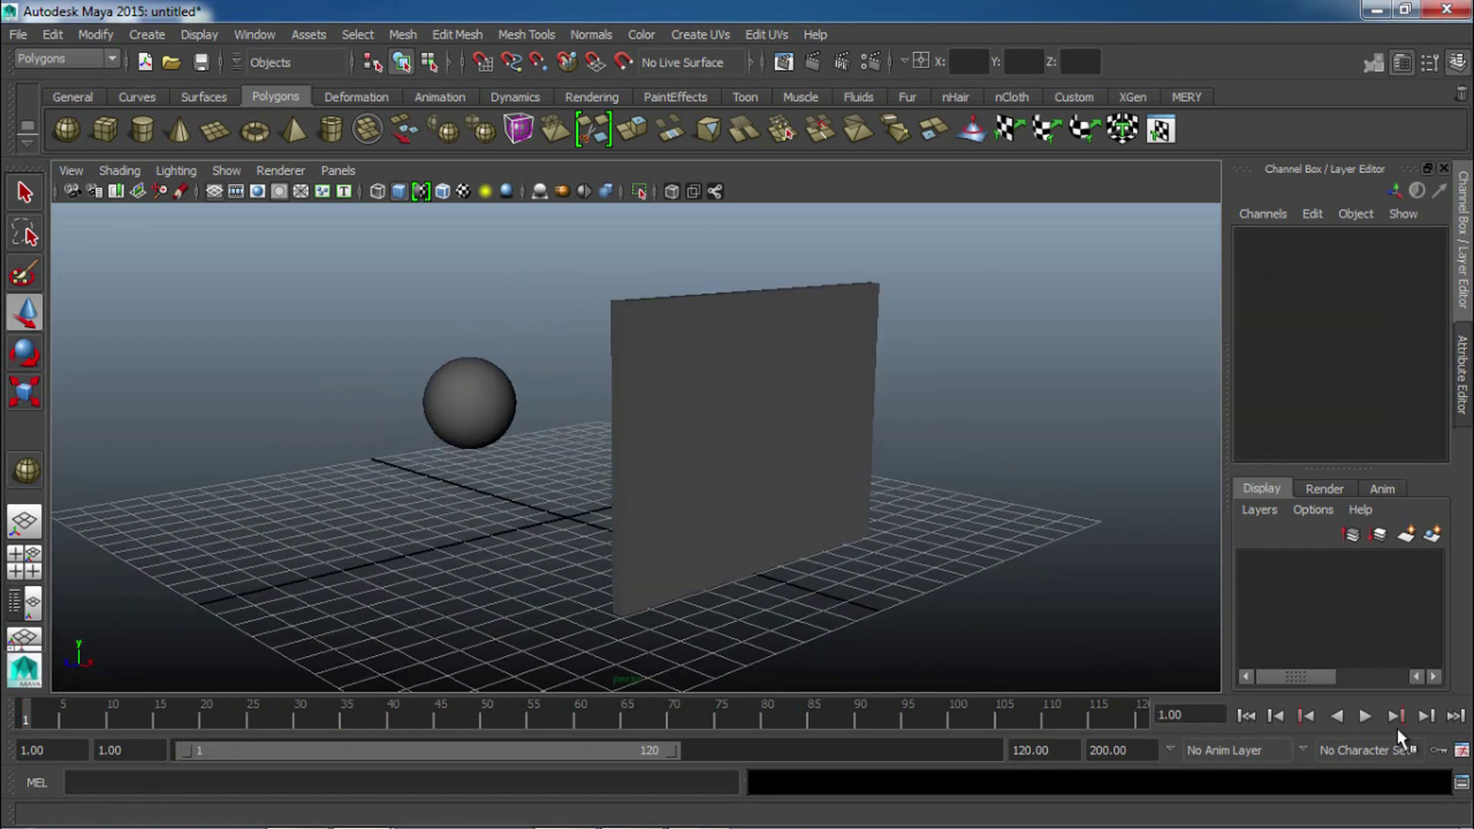
left_click(1366, 717)
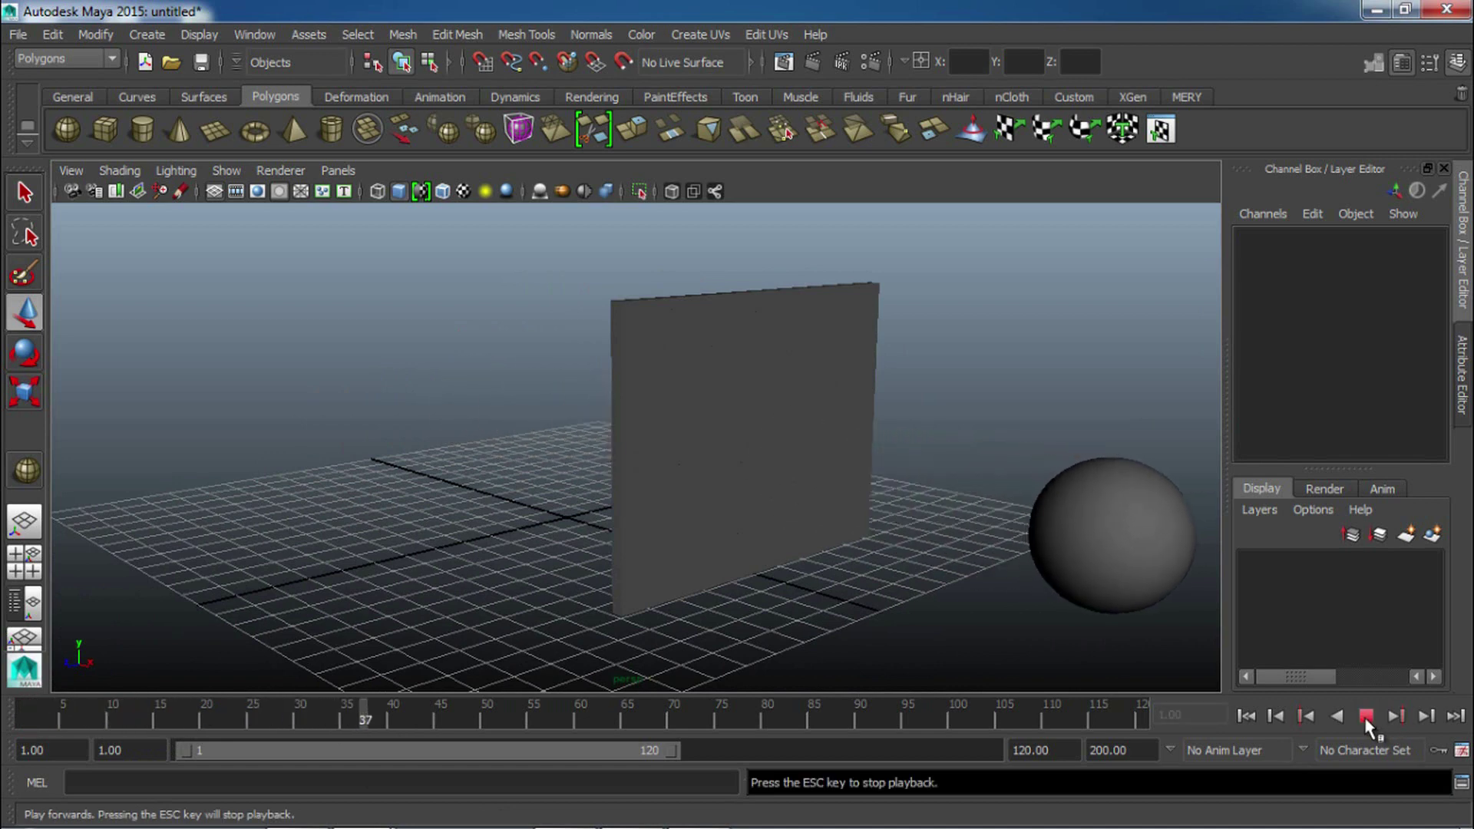
left_click(1366, 717)
left_click(1246, 717)
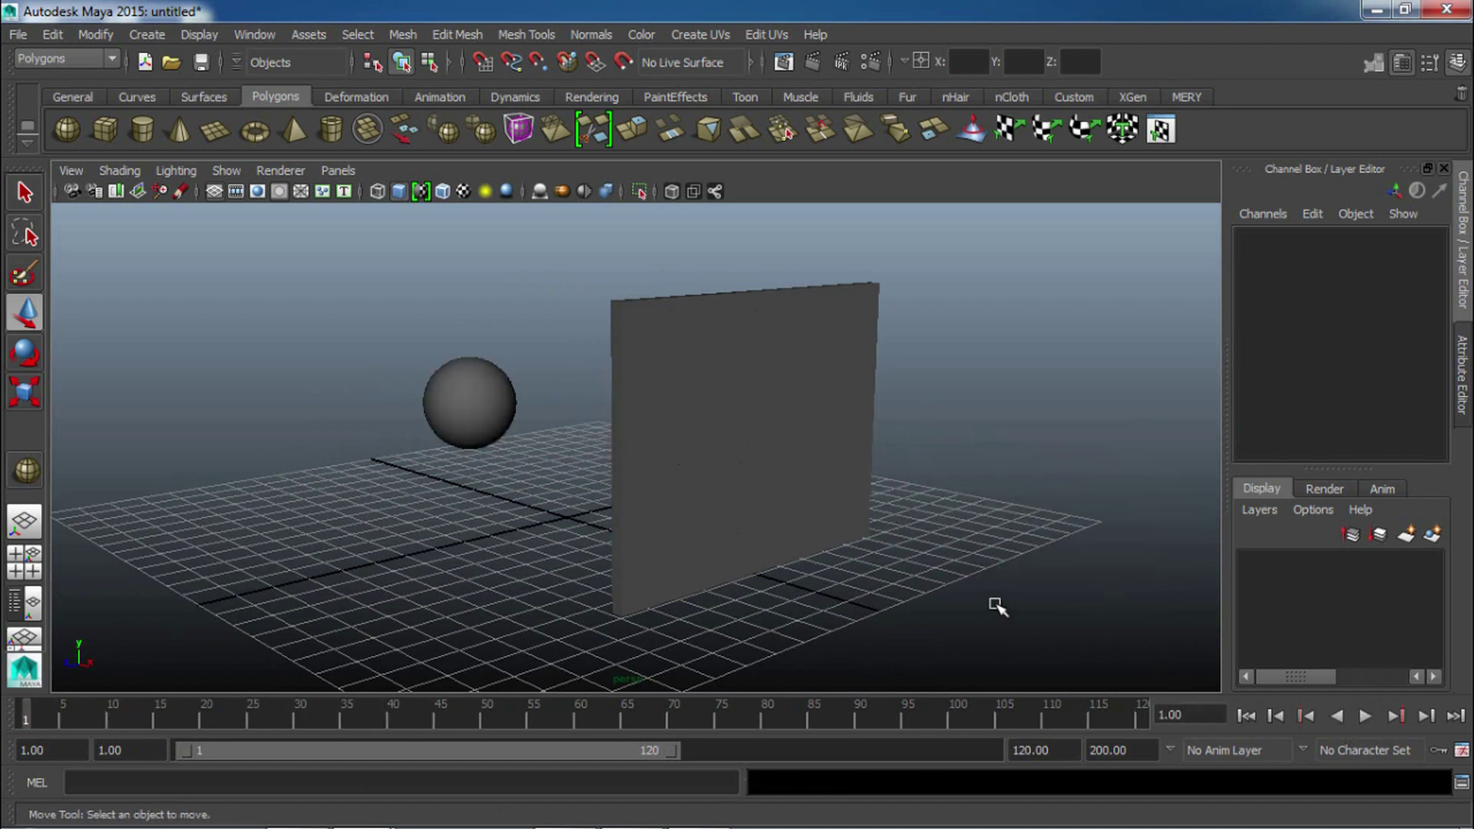
left_click_drag(1048, 473, 865, 544, "alt")
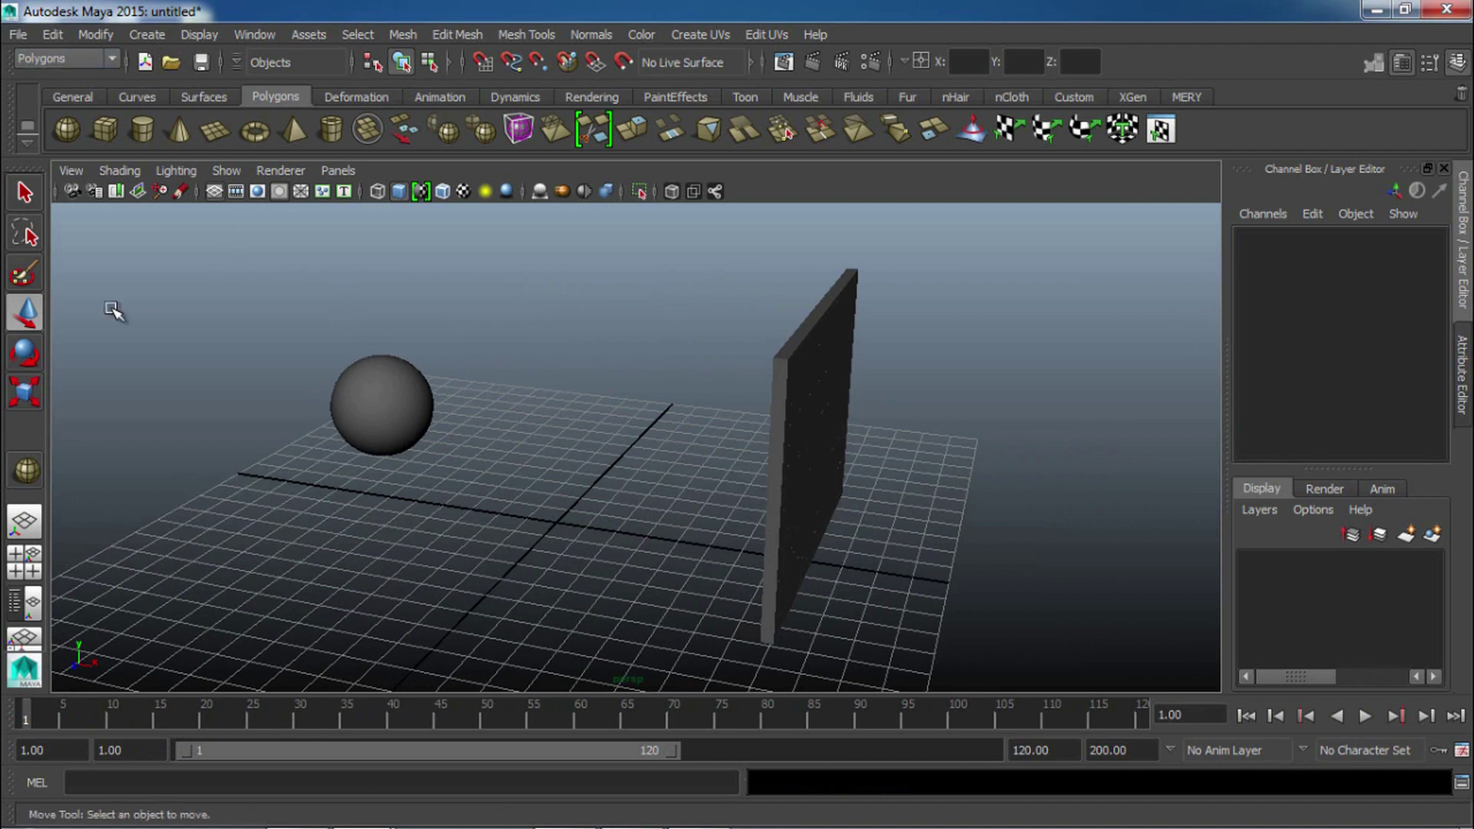
Switch to the nDynamics menu set, convert the wall into an nCloth, and clear the selection.
left_click(74, 62)
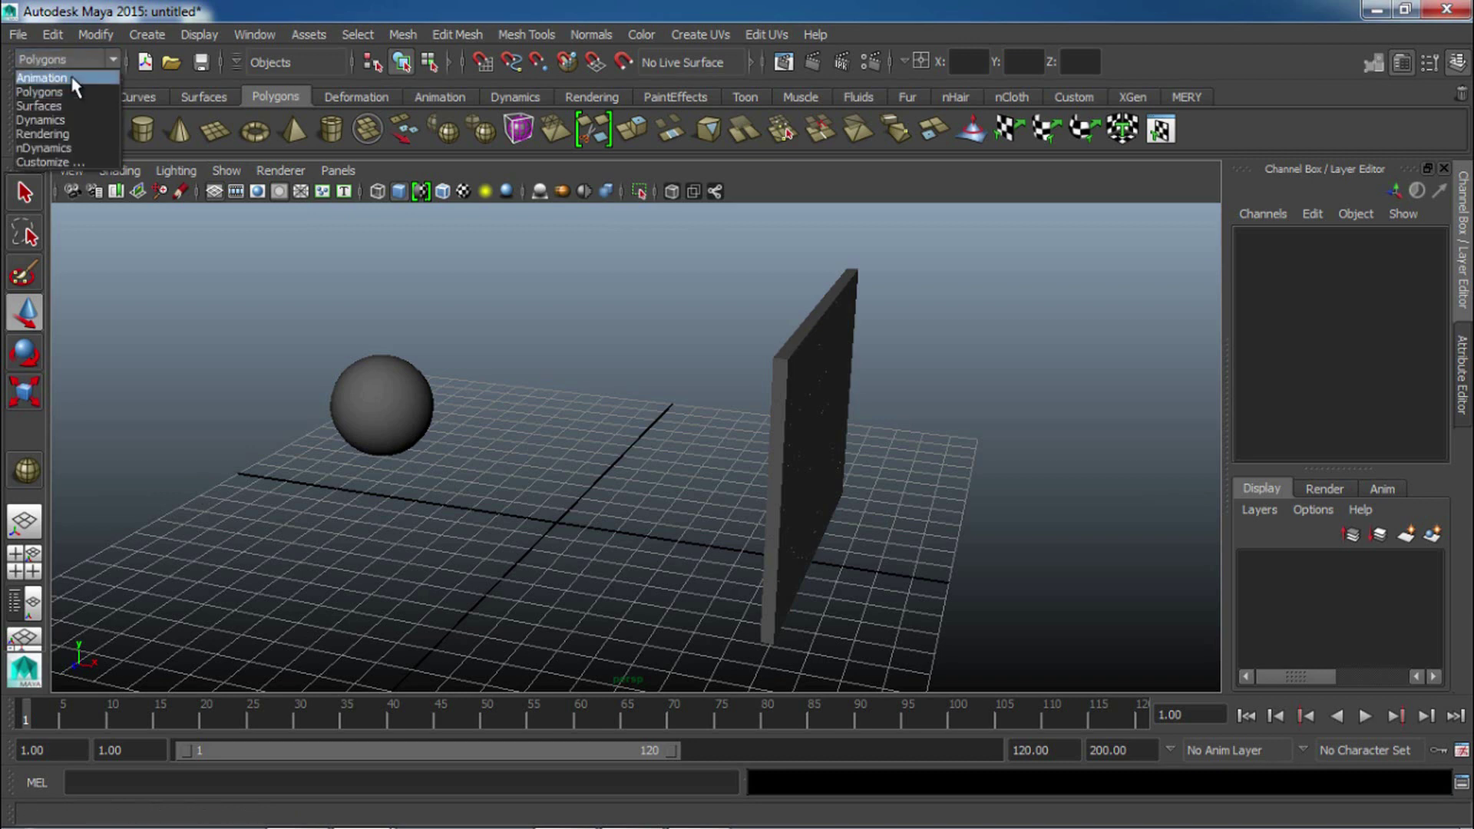
left_click(72, 149)
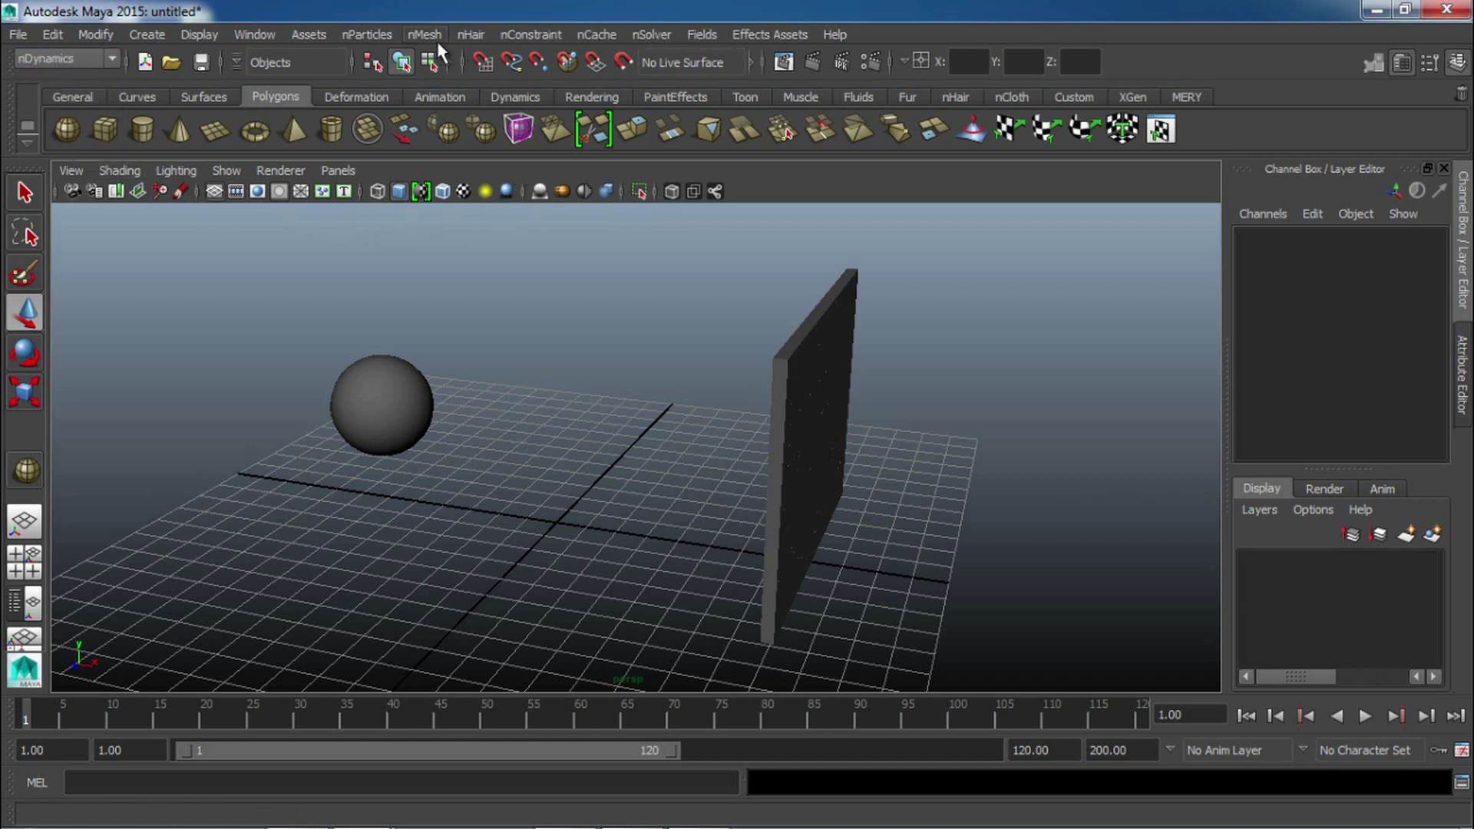
left_click(826, 380)
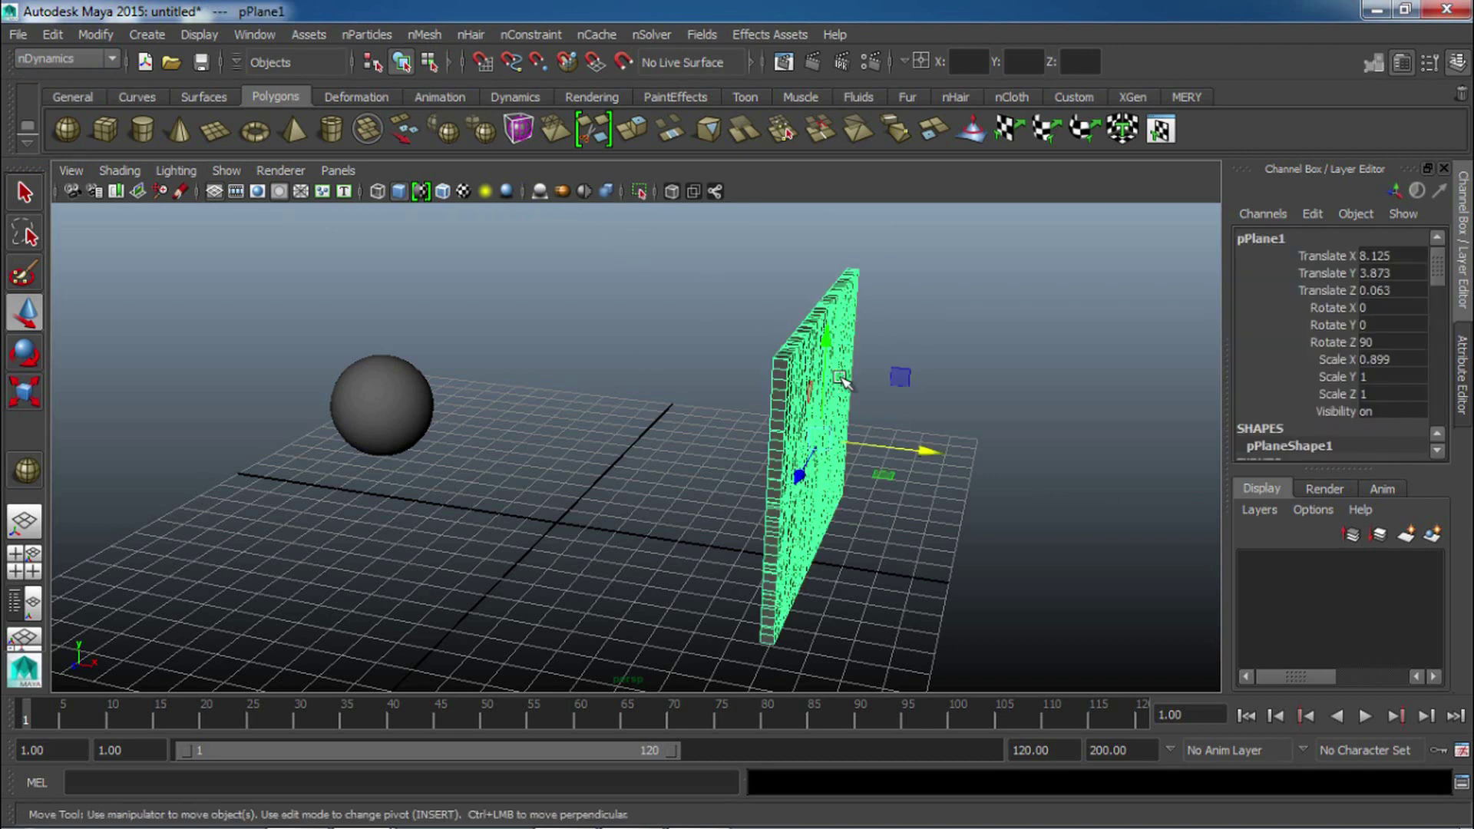
left_click(425, 35)
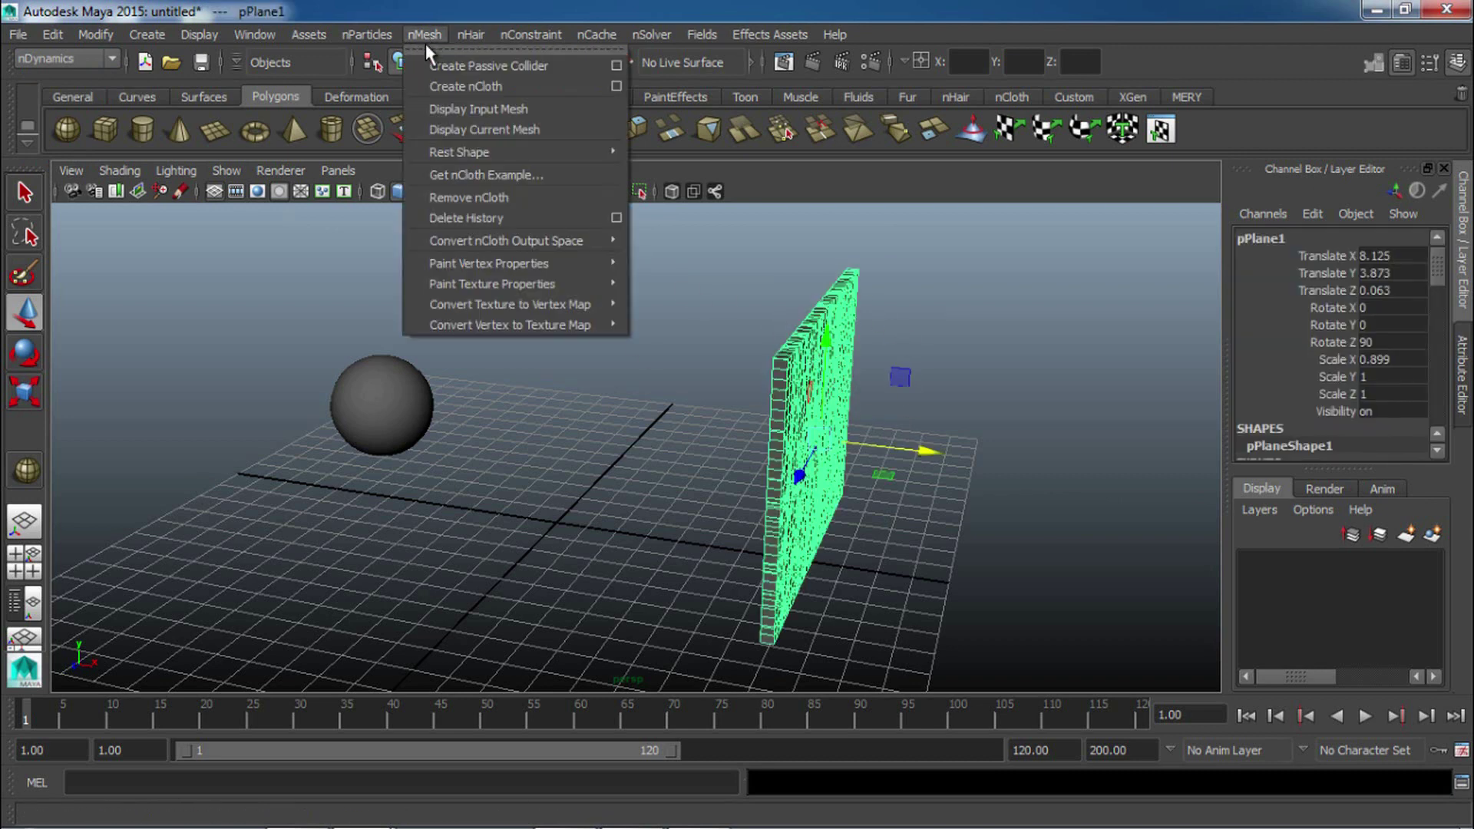
left_click(440, 86)
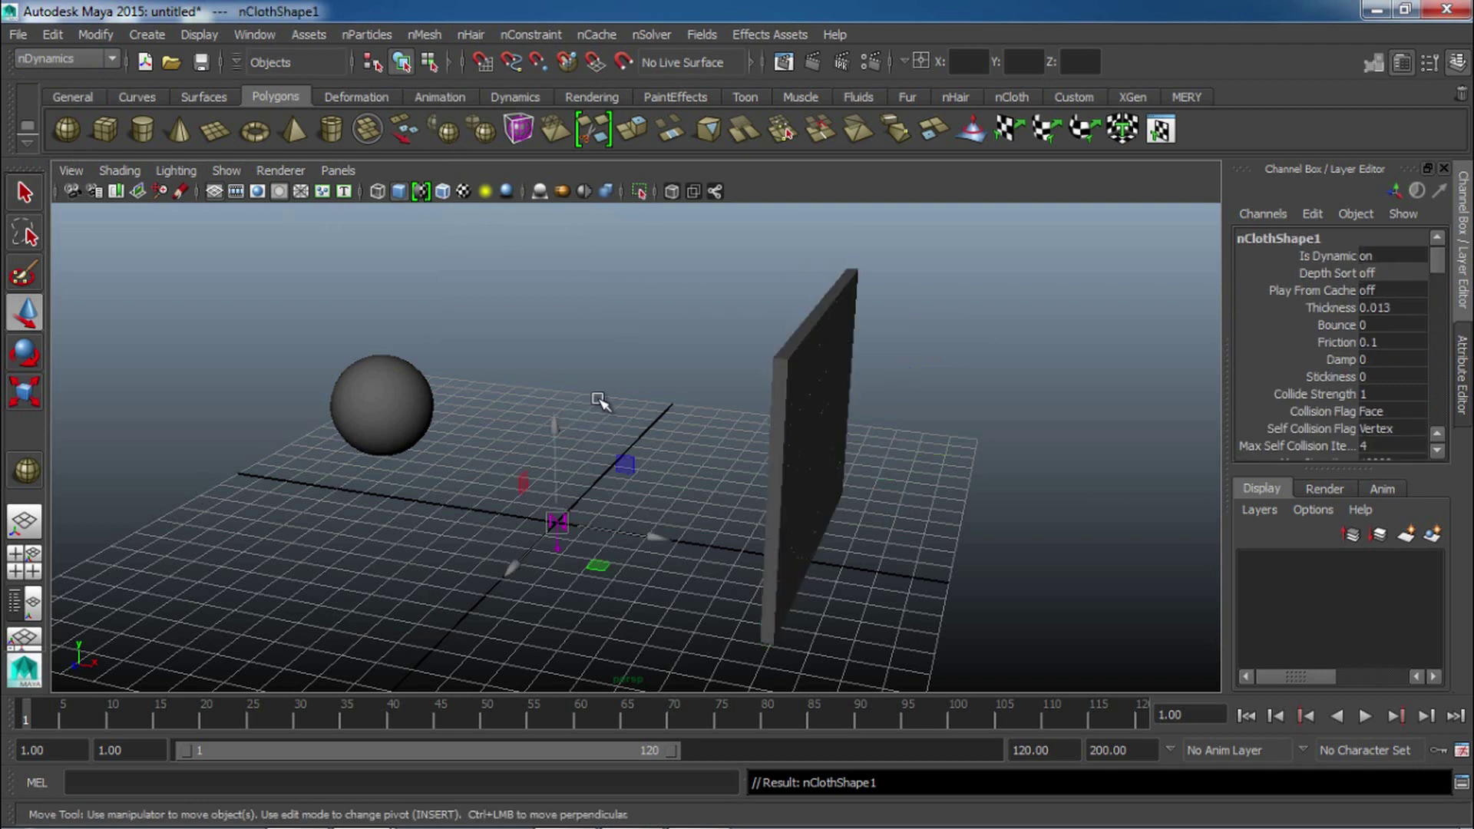
left_click(642, 355)
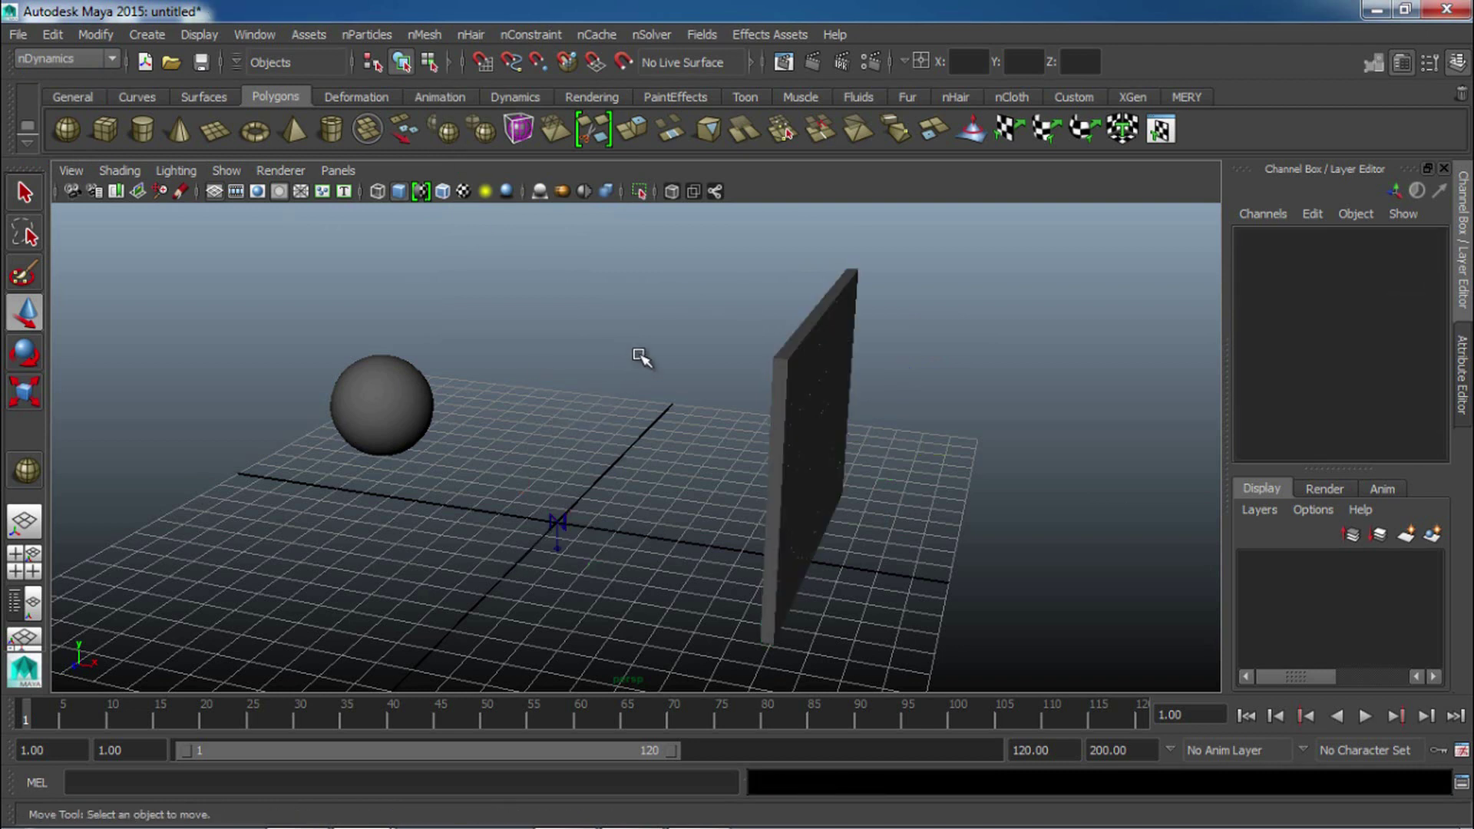
Make the sphere a passive collider and deselect it.
left_click(376, 399)
left_click(428, 31)
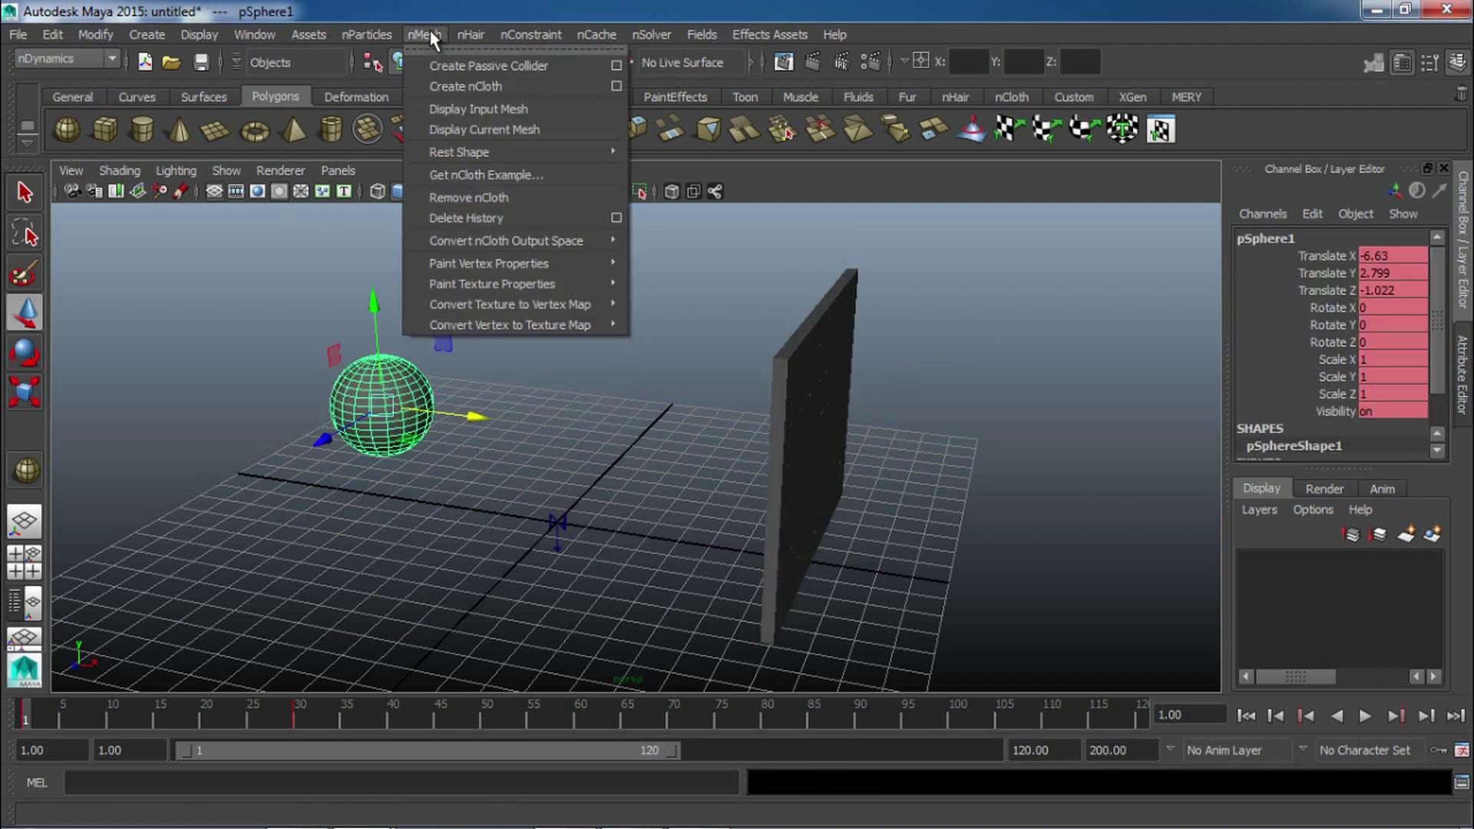
left_click(441, 68)
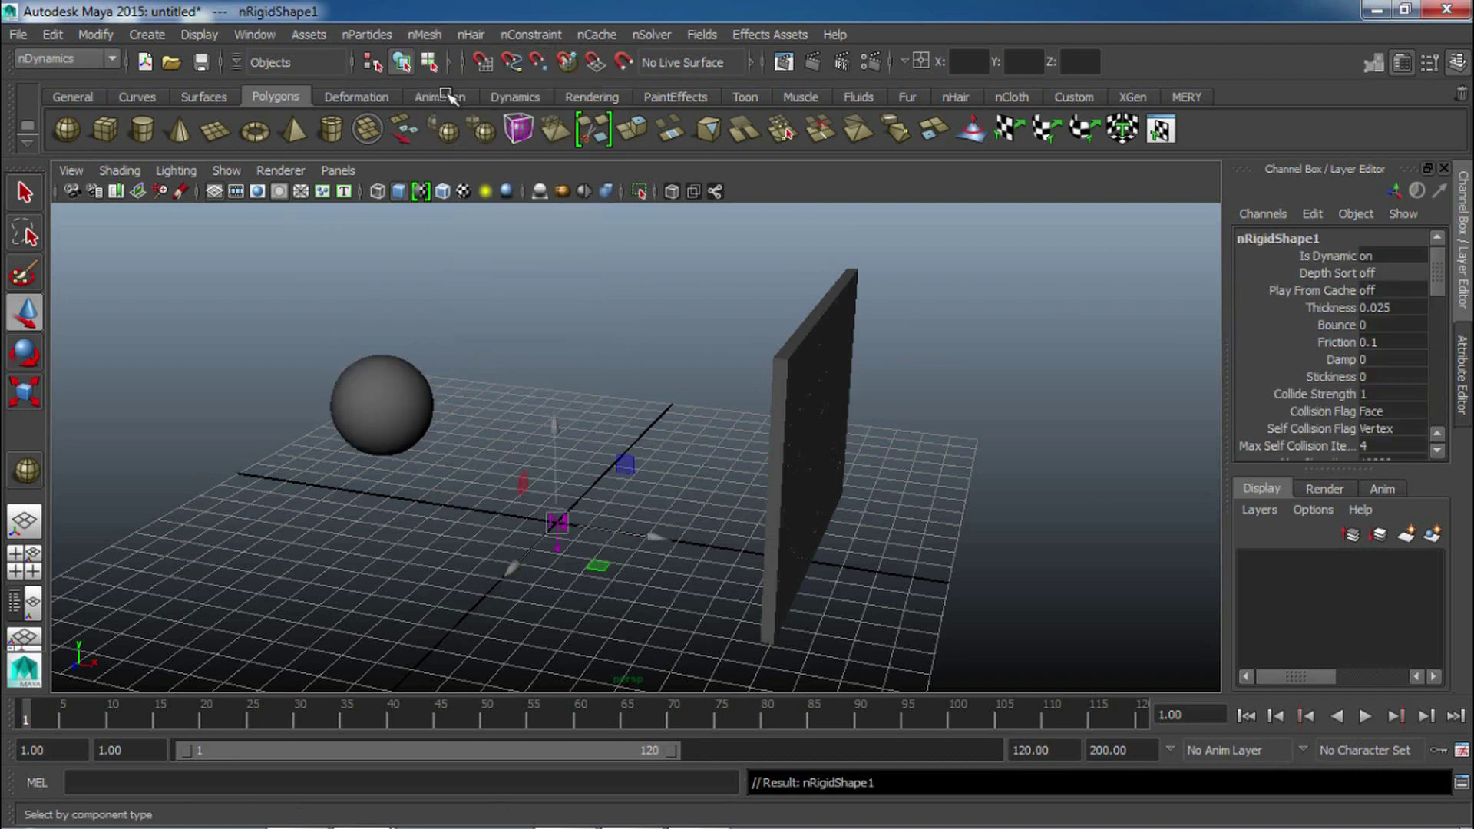
left_click(555, 349)
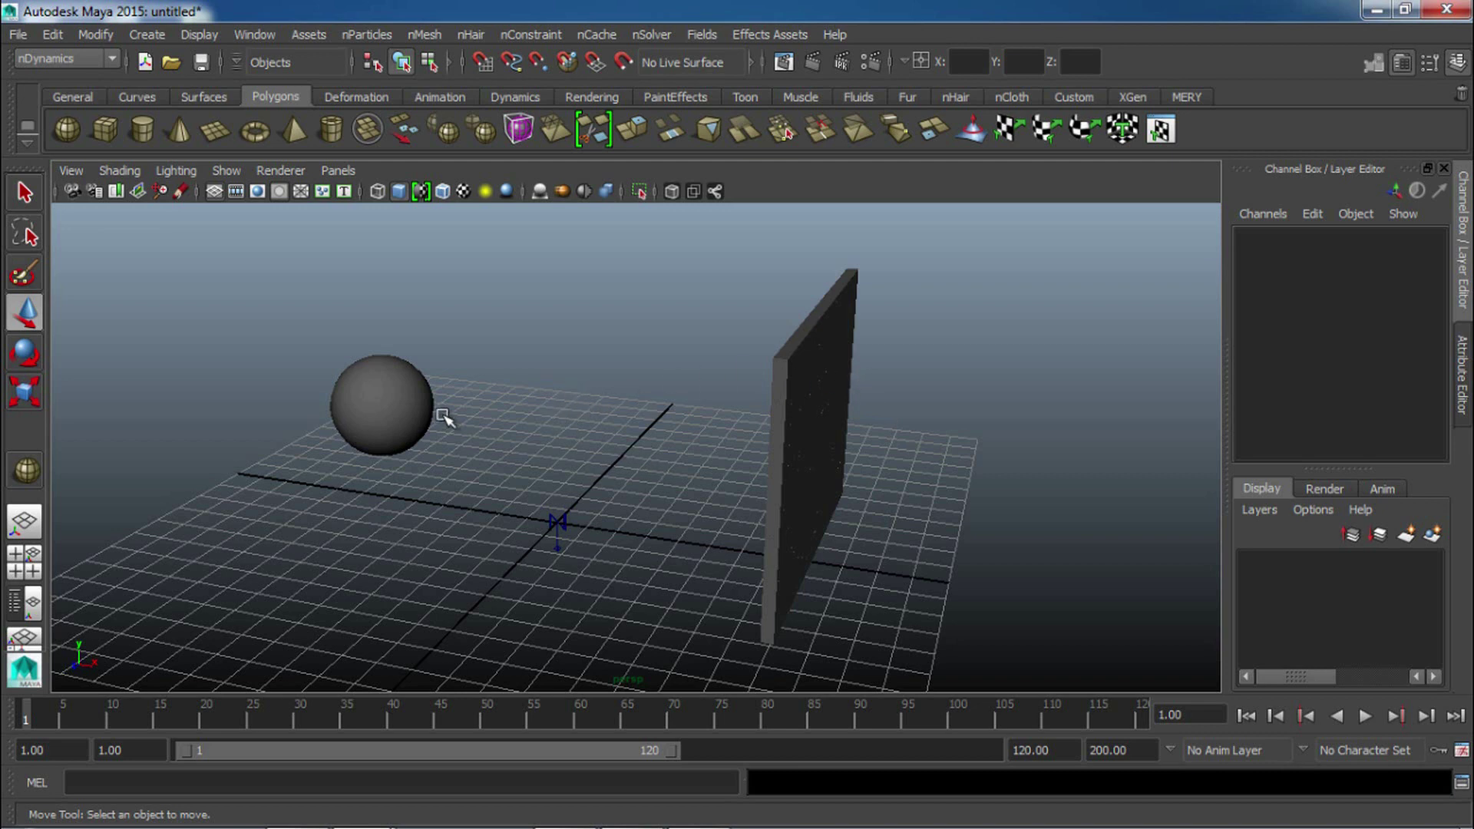
left_click(412, 361)
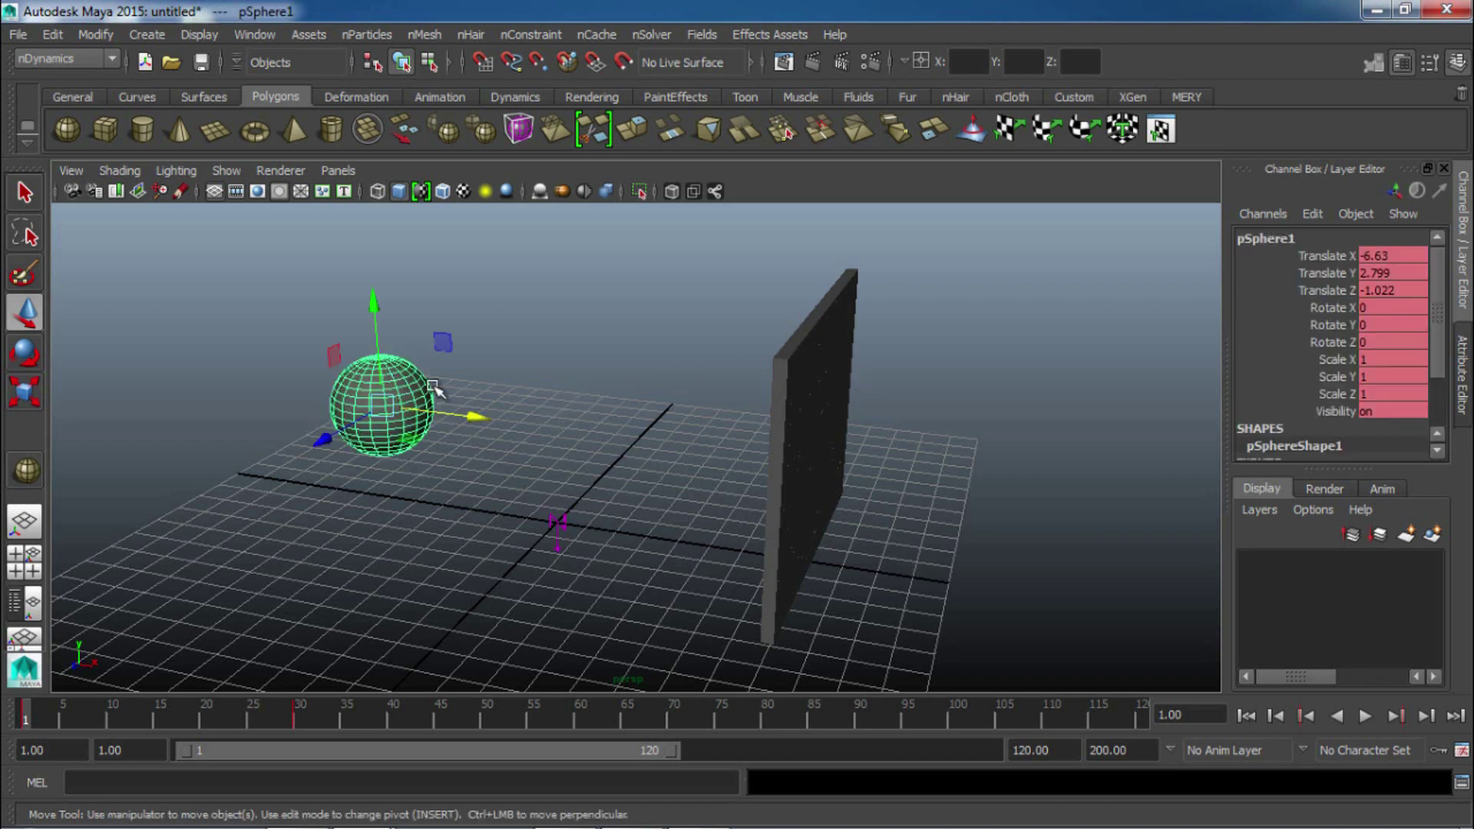
left_click(528, 384)
Set the gravity of the wall's nucleus solver to 0, deselect the wall, and hide its attributes.
left_click_drag(760, 496, 961, 389, "alt")
left_click_drag(983, 441, 879, 462, "alt")
middle_click_drag(880, 462, 749, 482, "alt")
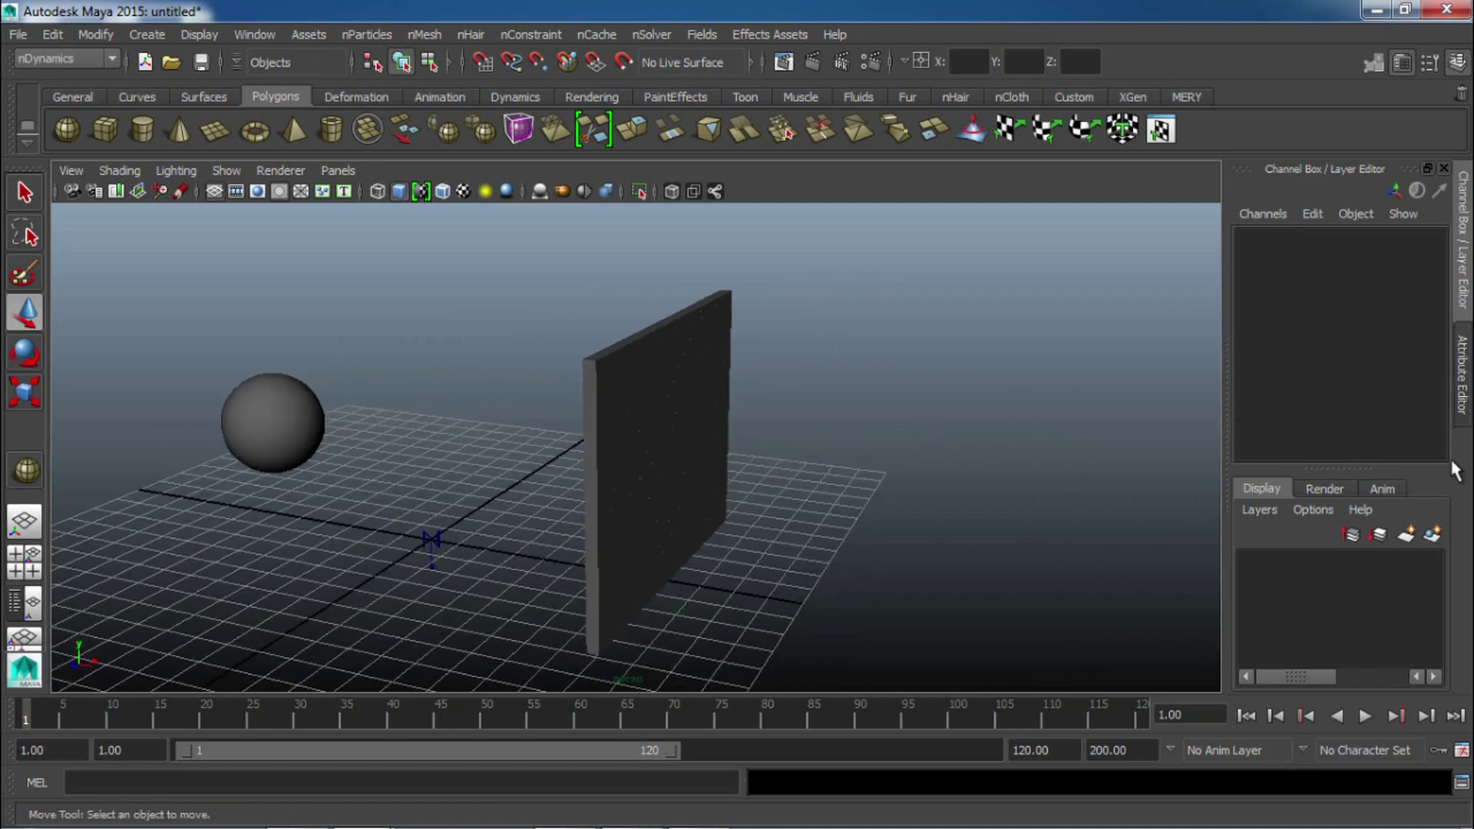
left_click(1467, 405)
left_click(546, 400)
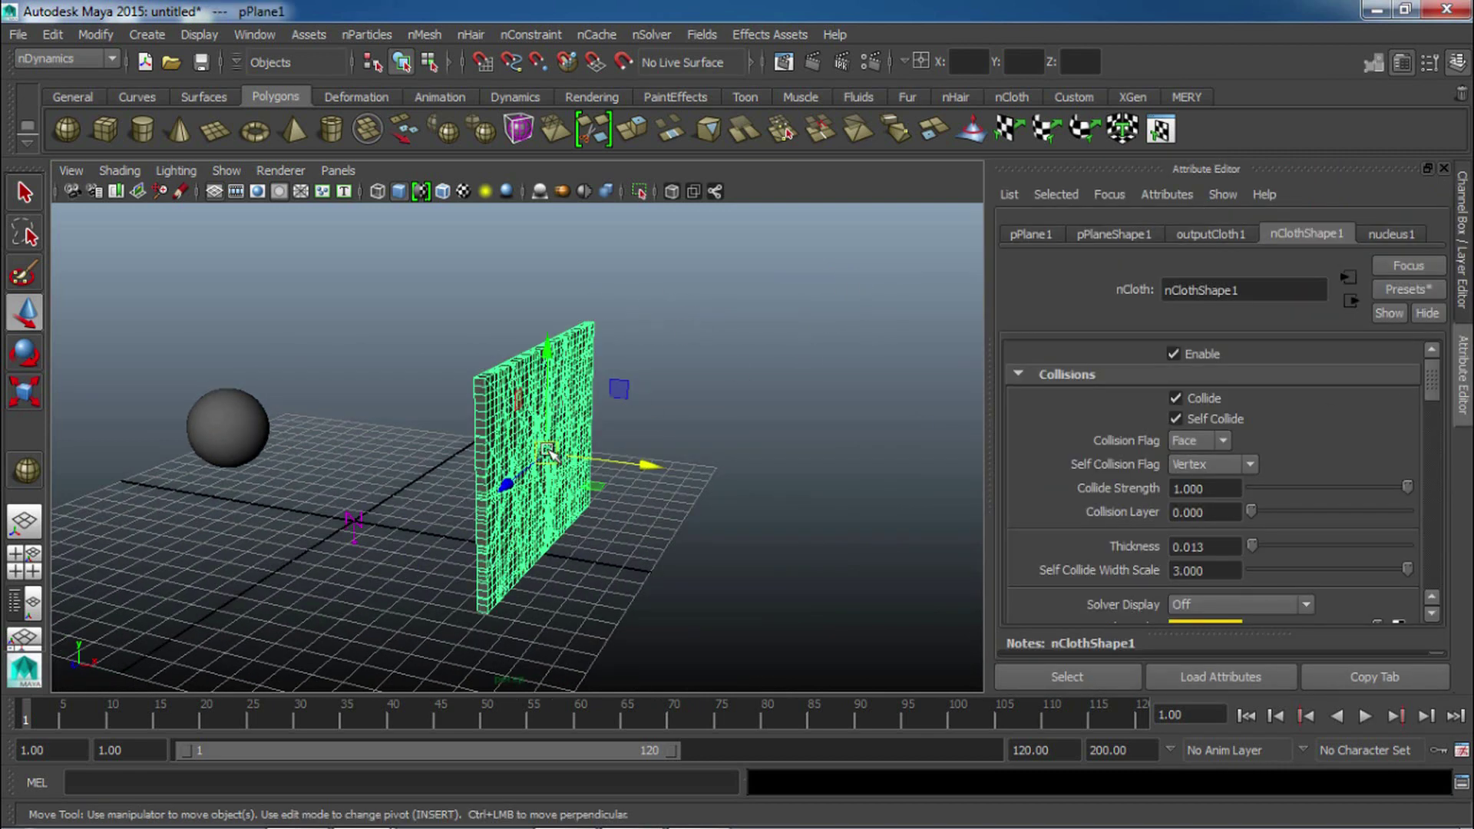
left_click(1385, 235)
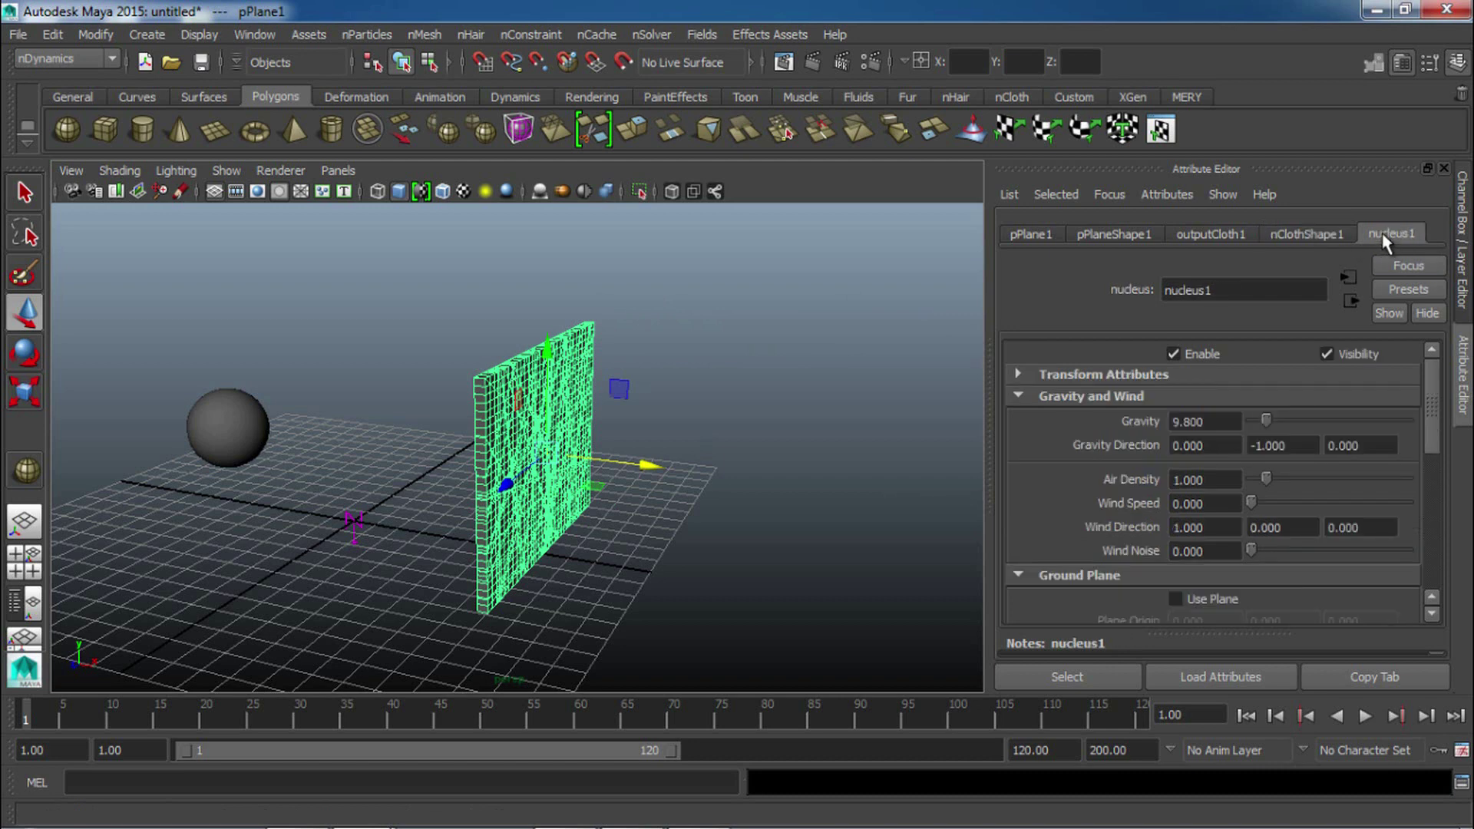
double_click(1208, 422)
type("0")
key("Return")
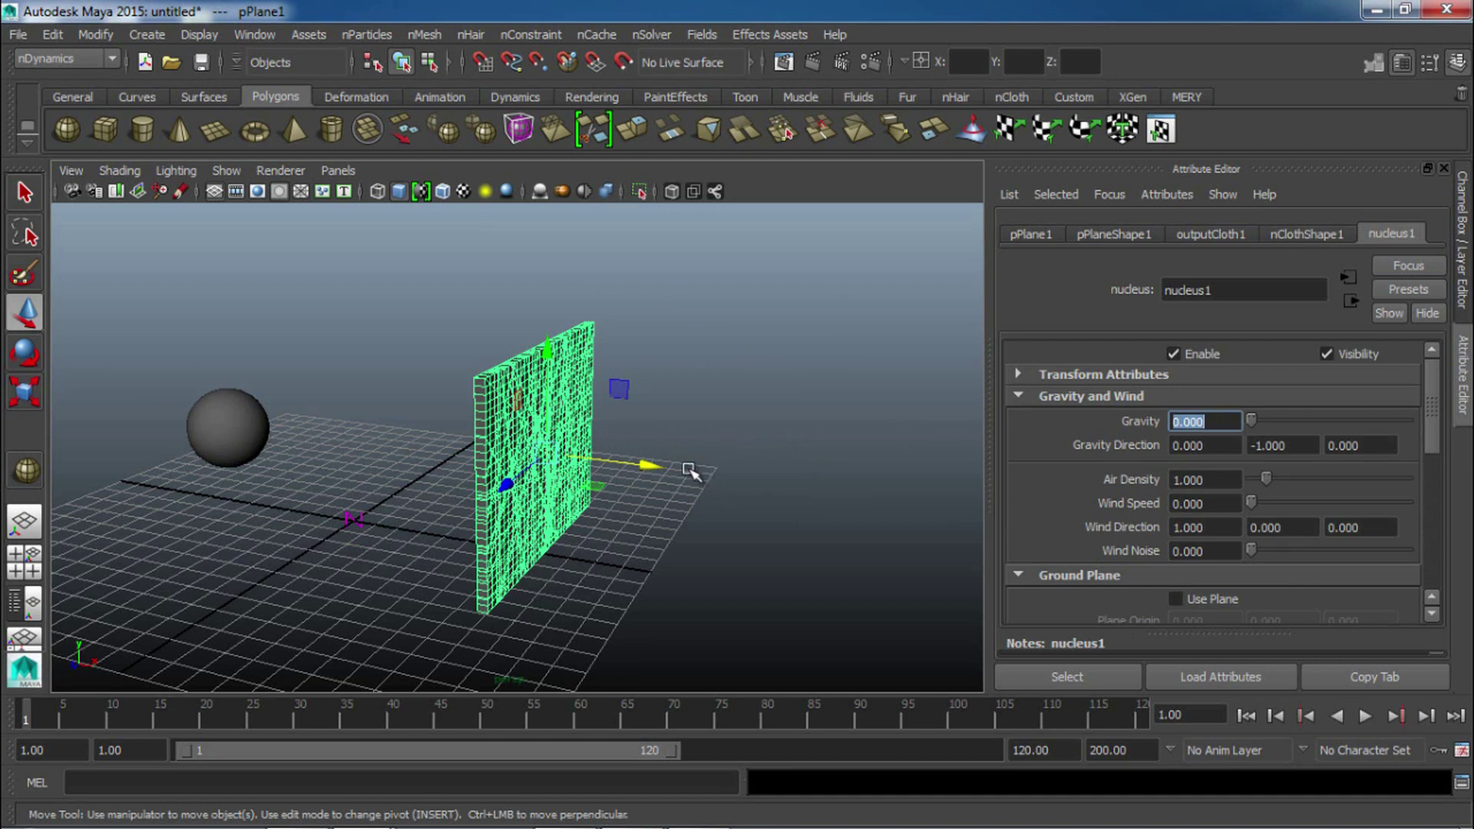
left_click(822, 373)
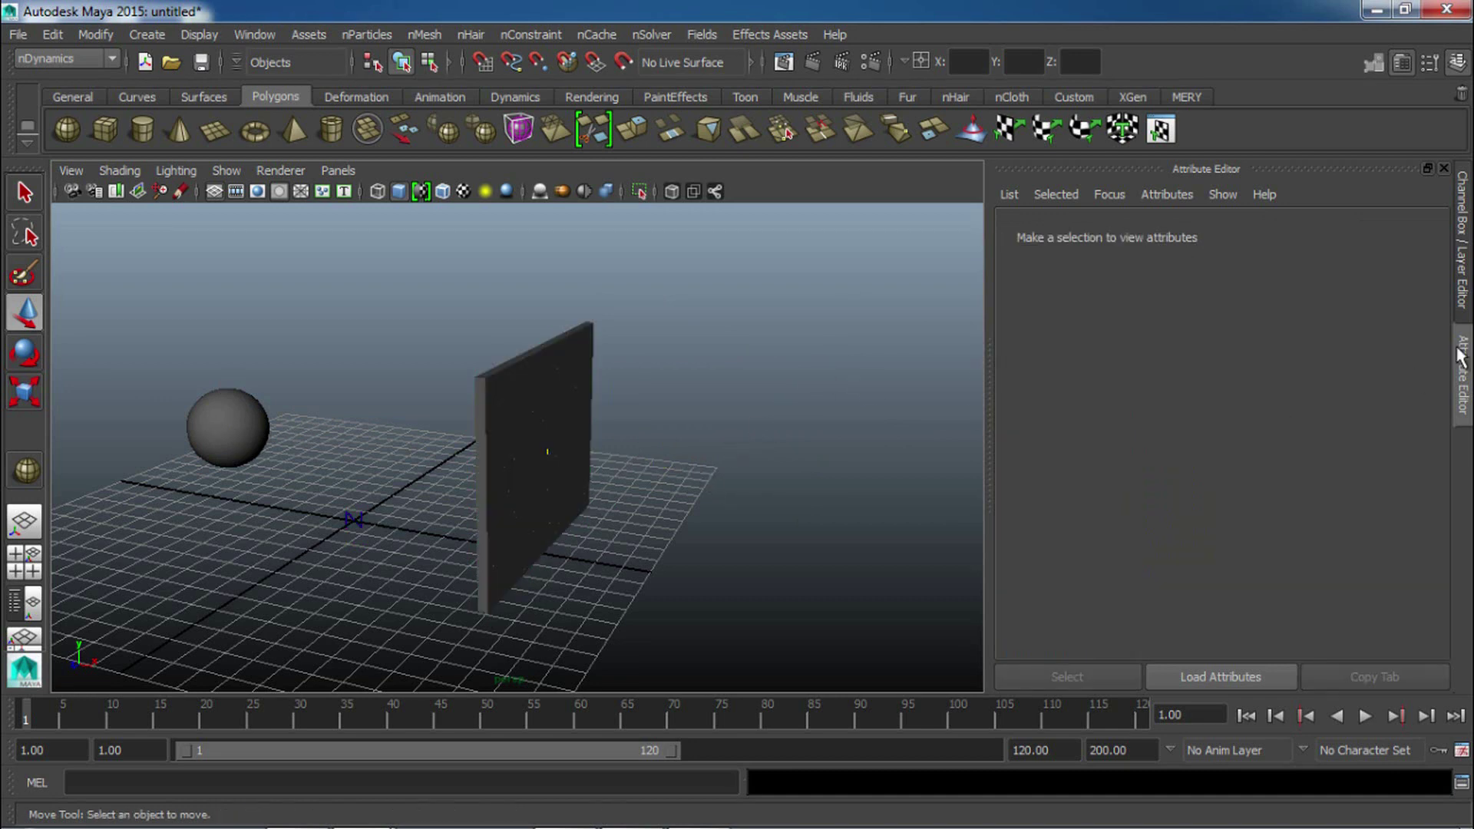
left_click(1463, 413)
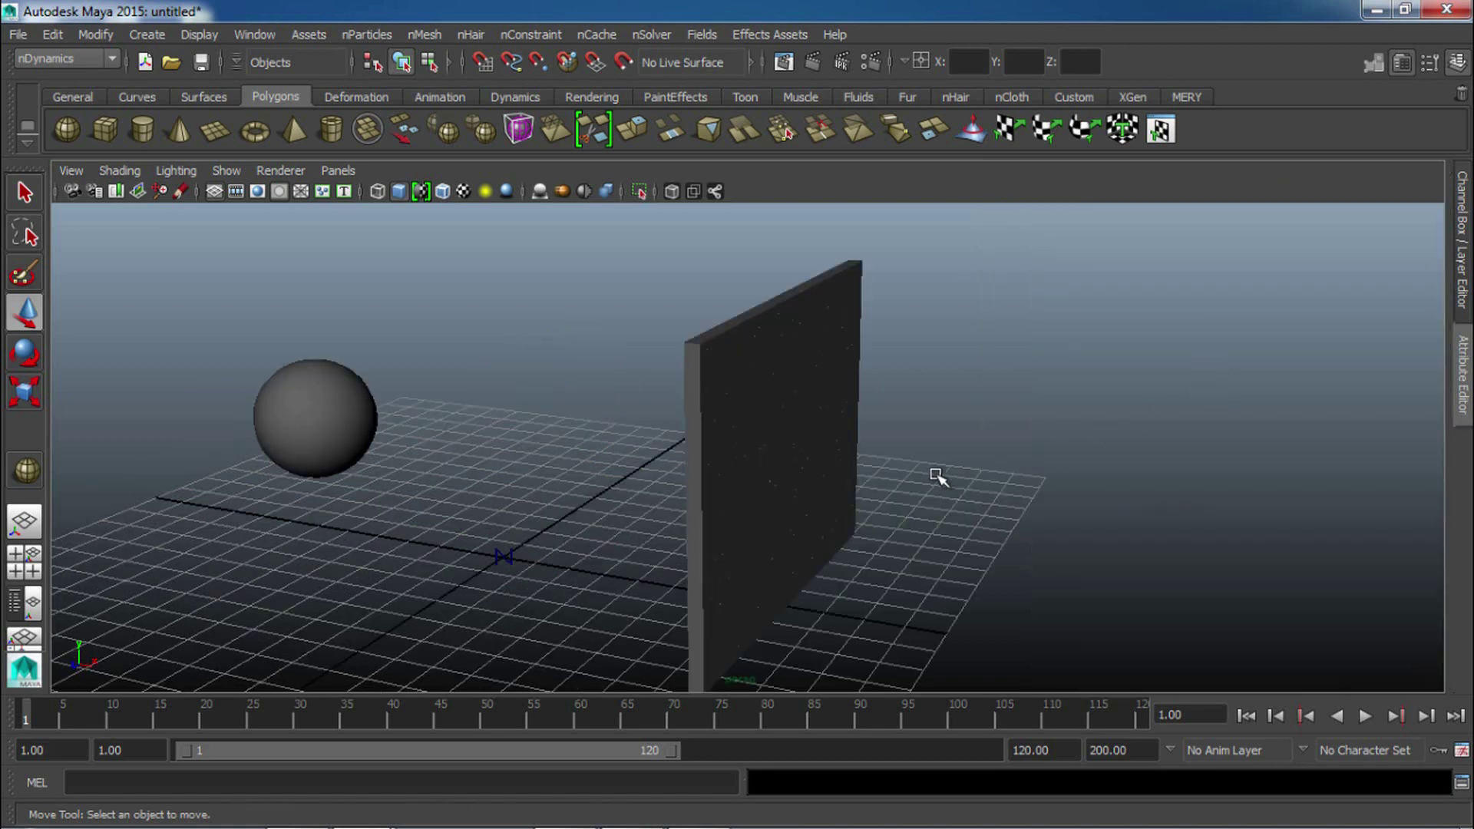
Create a new nCache for the wall with the default options and stop the caching at frame 65.
right_click_drag(939, 476, 878, 470, "alt")
middle_click_drag(878, 470, 895, 458, "alt")
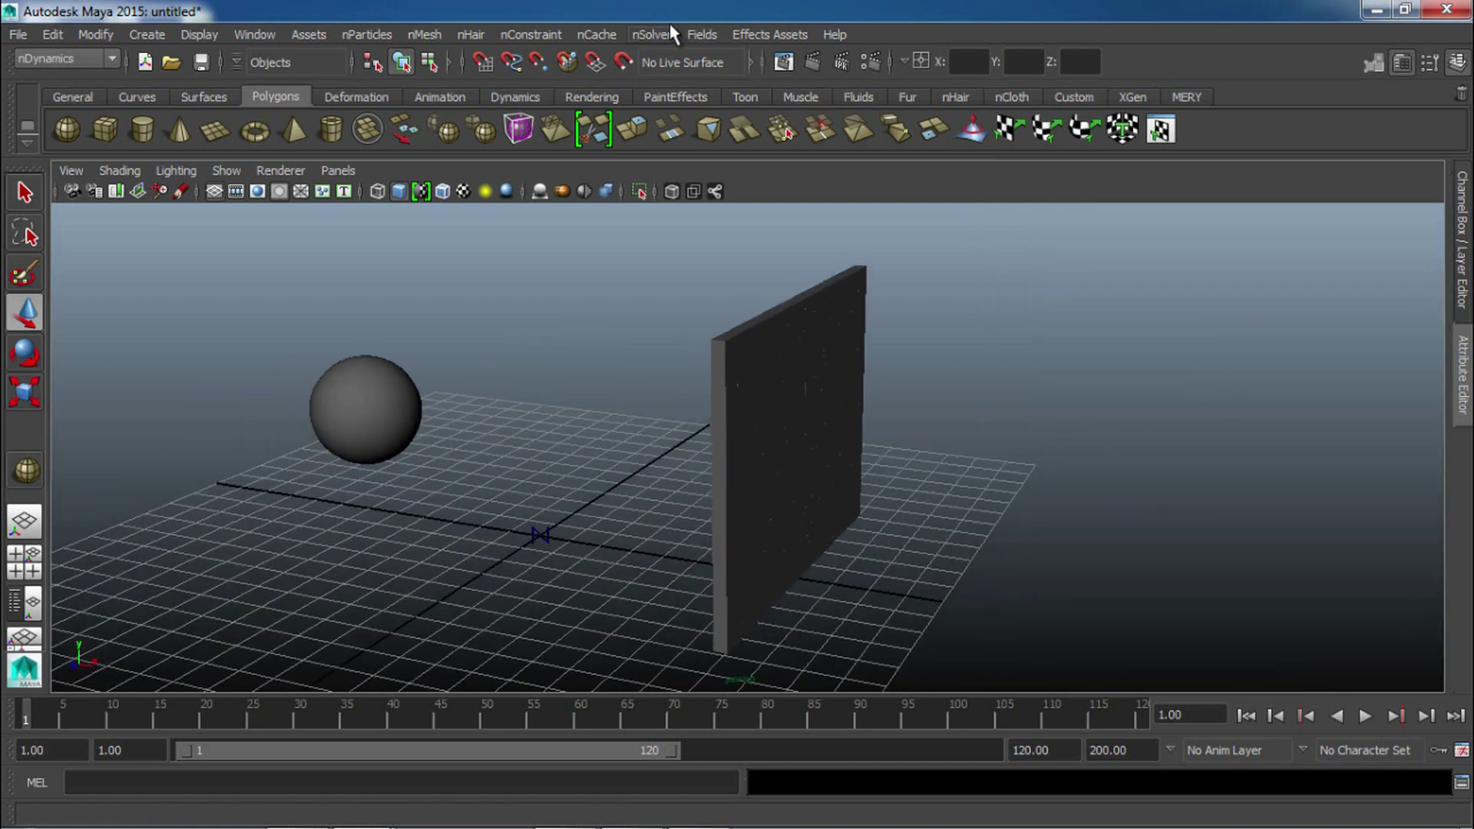
left_click(764, 342)
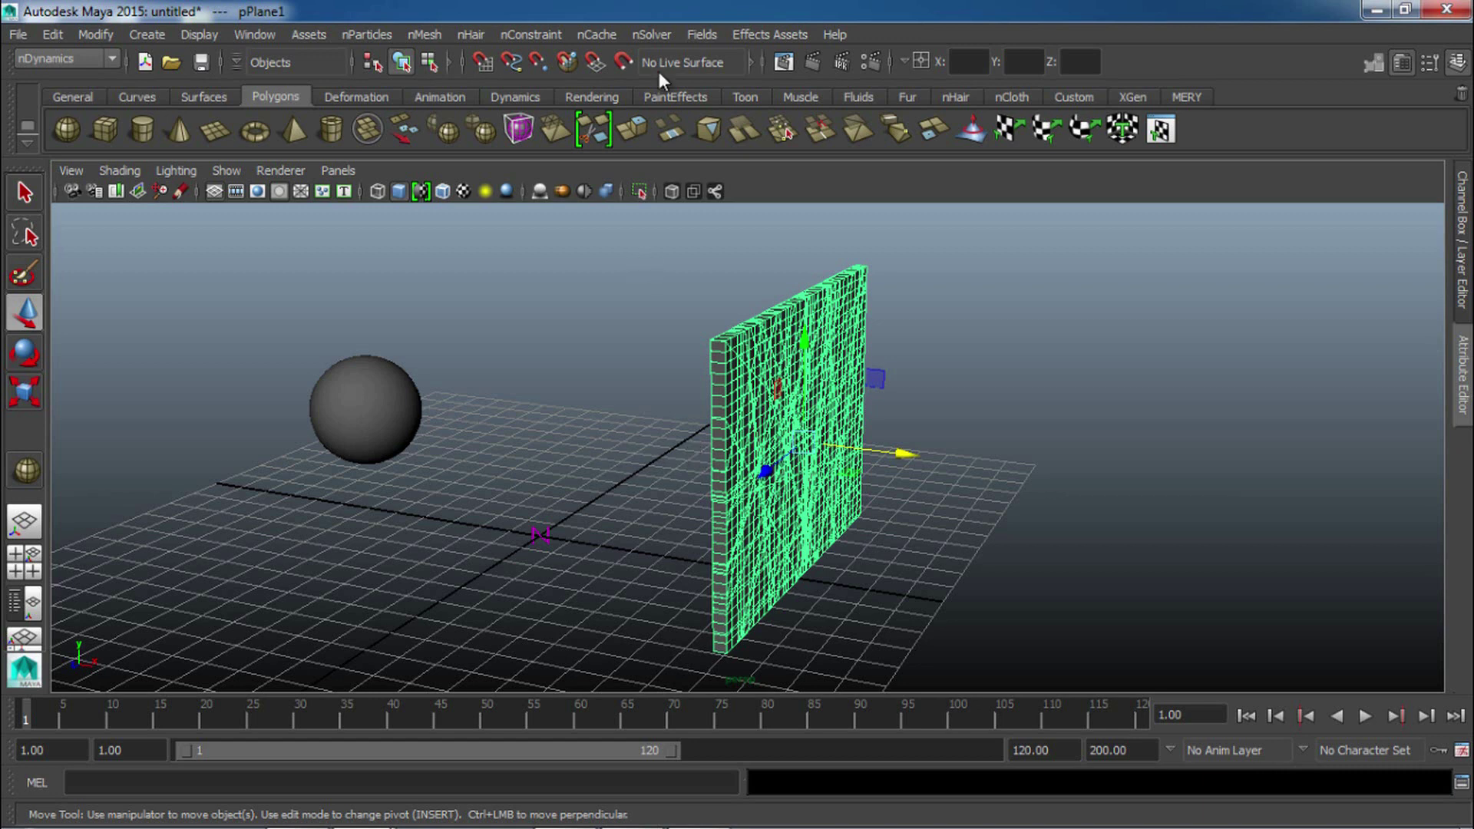
left_click(612, 39)
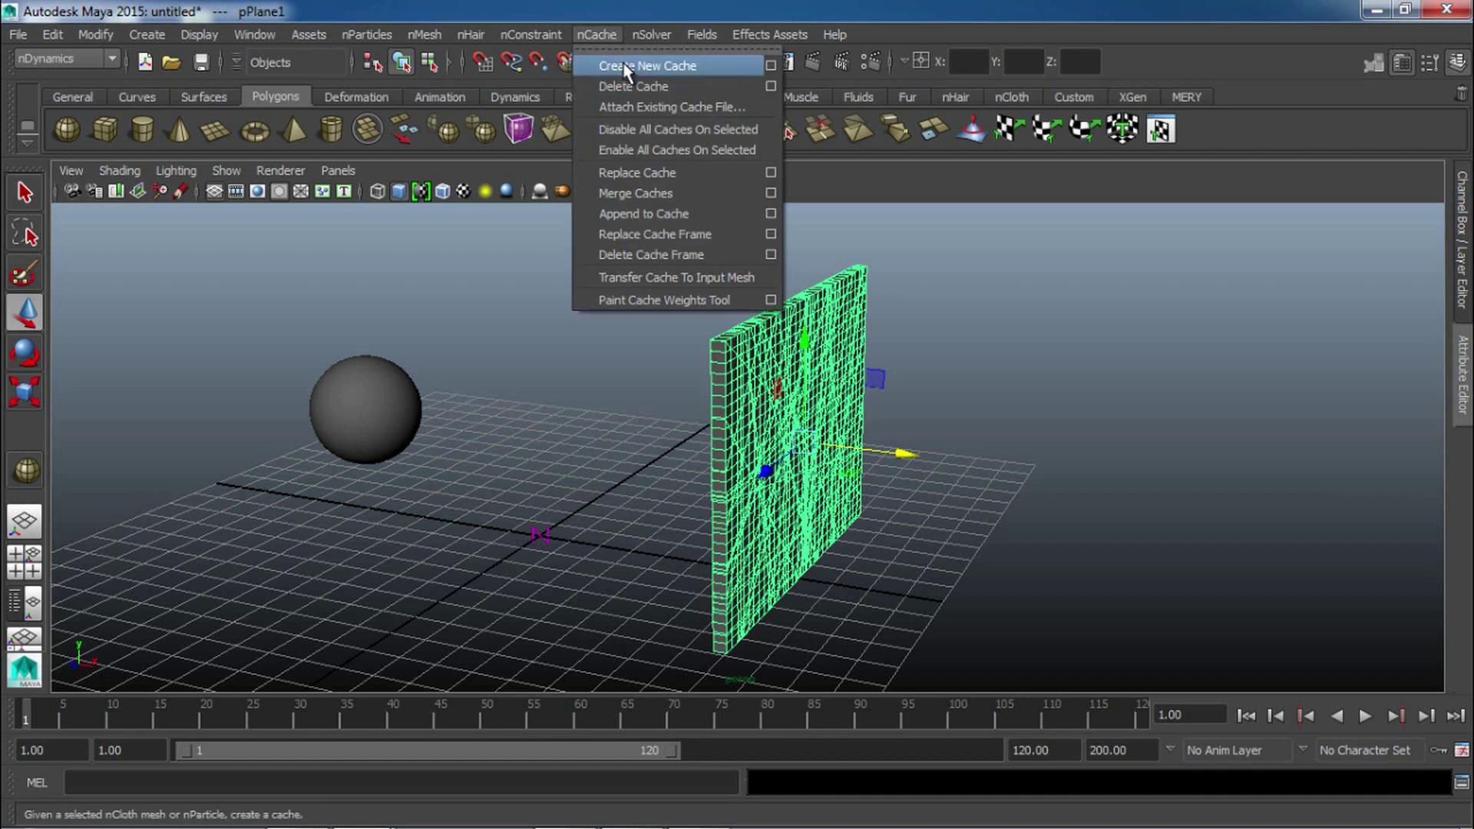
left_click(622, 65)
left_click(873, 438)
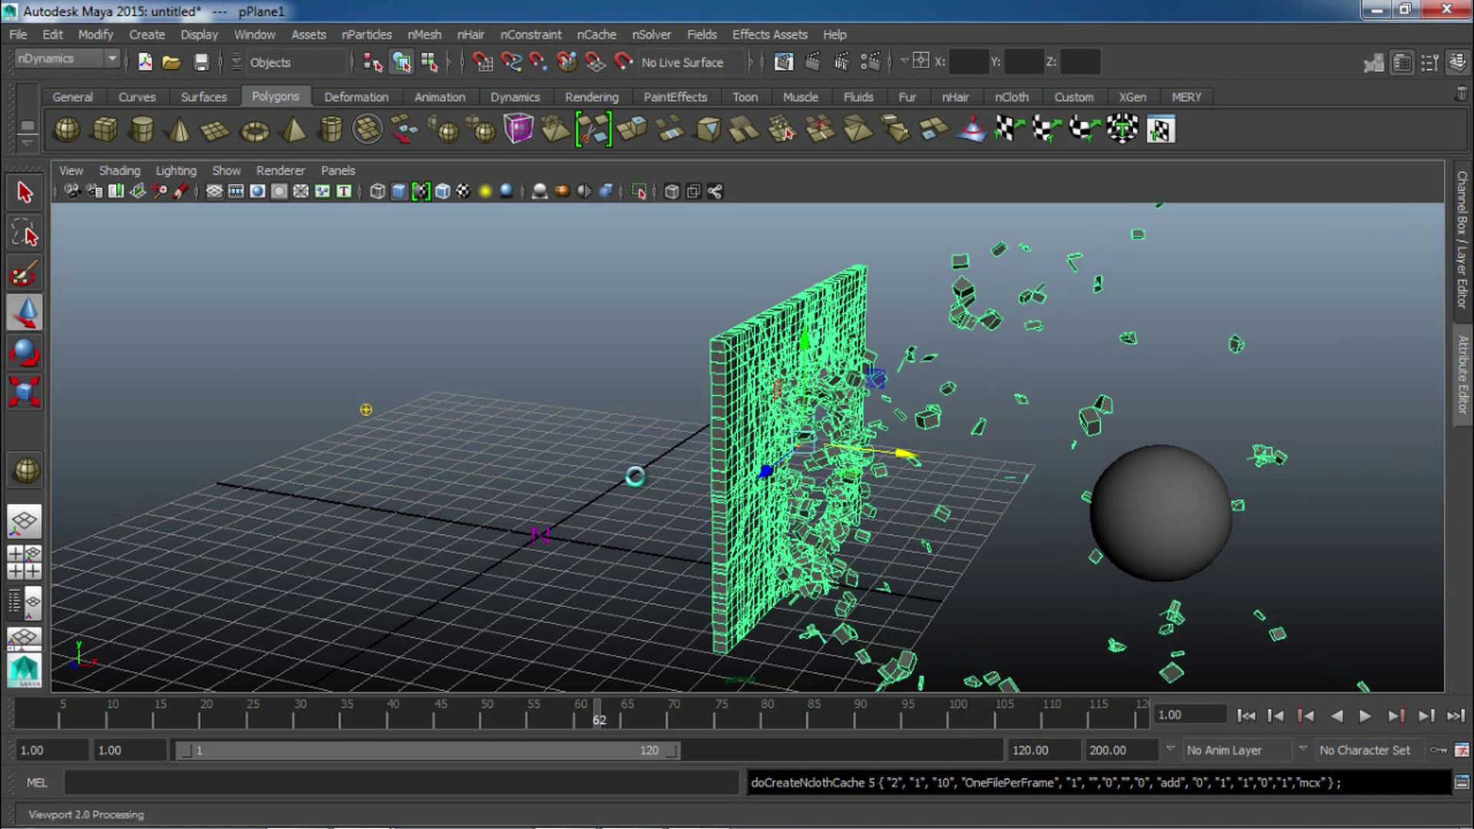
key("Escape")
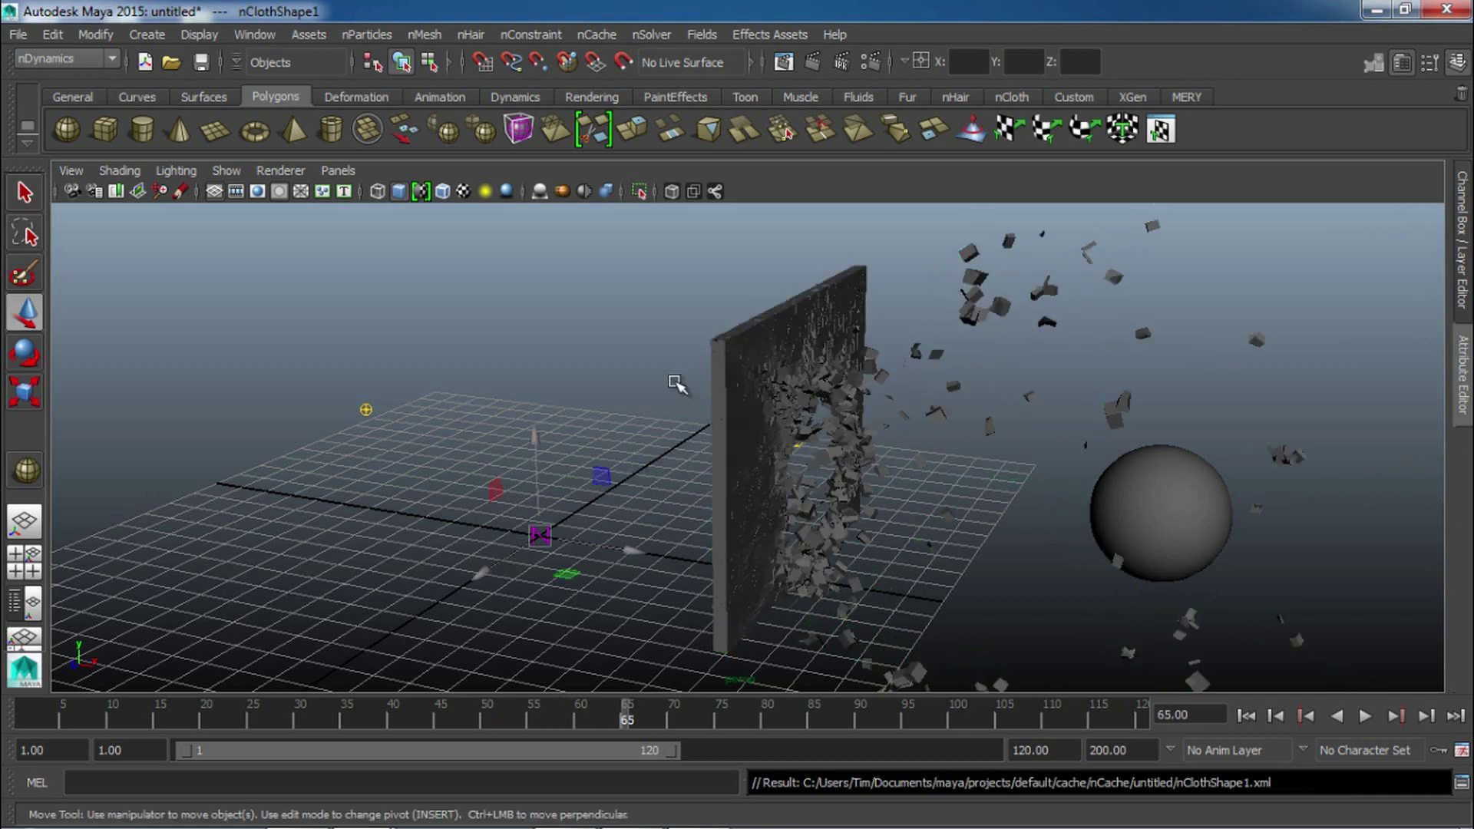
Examine the broken wall at frame 65 from both sides, checking the hole, the cracks and the loose fragments.
mouse_move(702, 401)
left_mouse_down("alt")
mouse_move(725, 471)
mouse_move(625, 458)
left_mouse_up("alt")
right_click_drag(625, 459, 980, 461, "alt")
middle_click_drag(933, 453, 1129, 572, "alt")
right_click_drag(779, 523, 891, 520, "alt")
left_click_drag(892, 520, 921, 530, "alt")
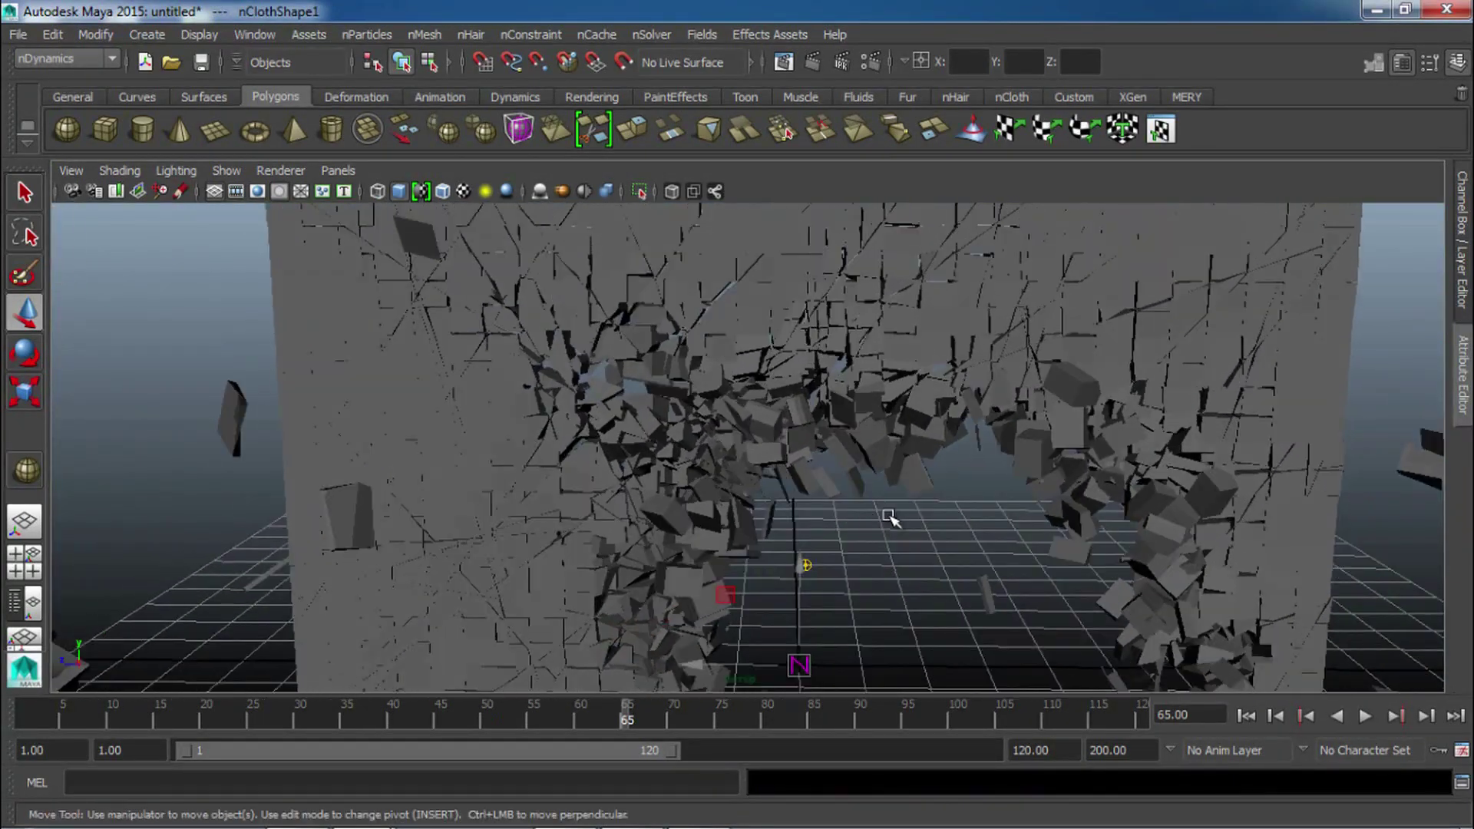
scroll(951, 303, "down", 3)
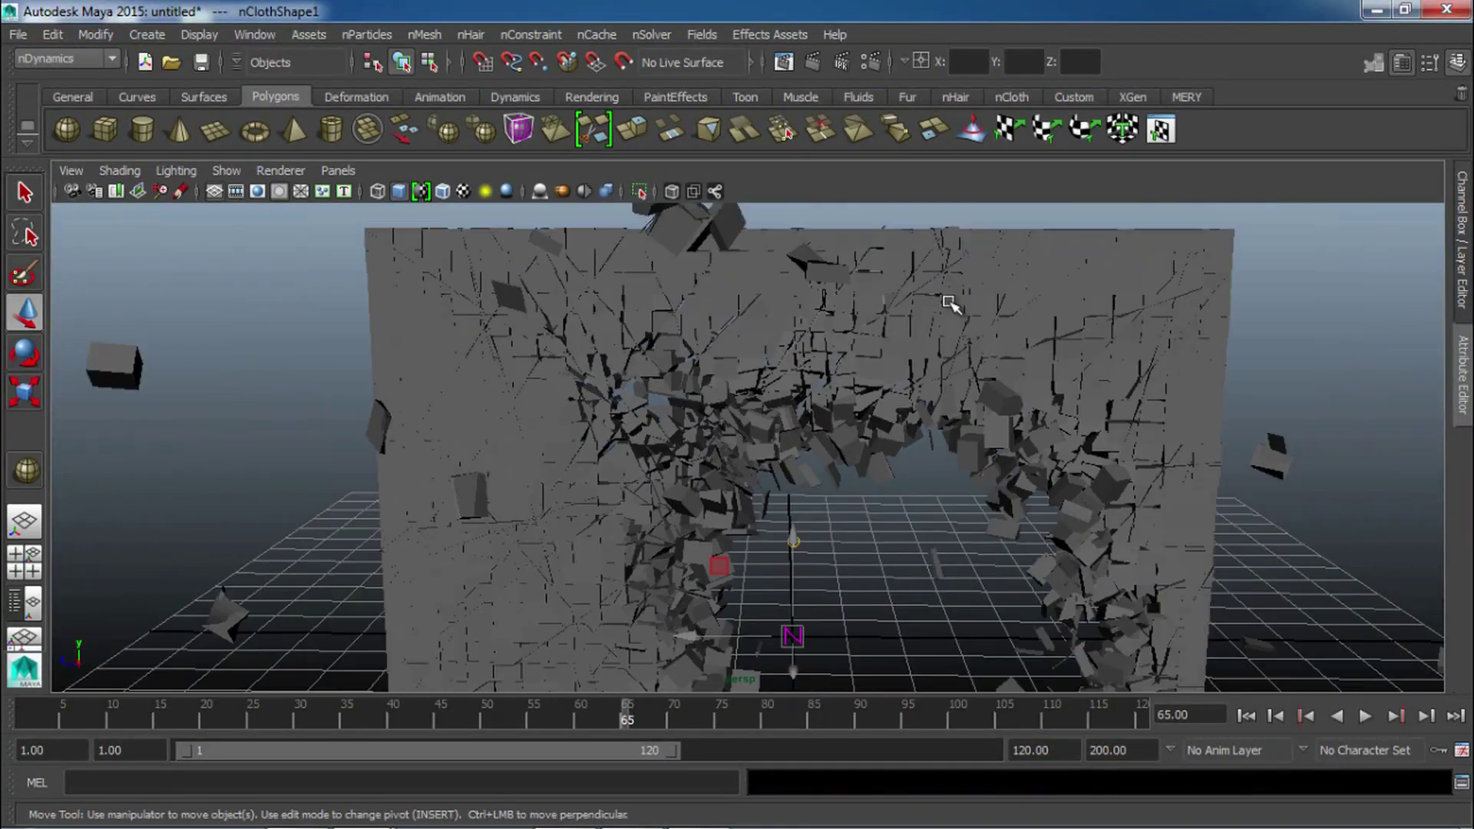
left_click(453, 335)
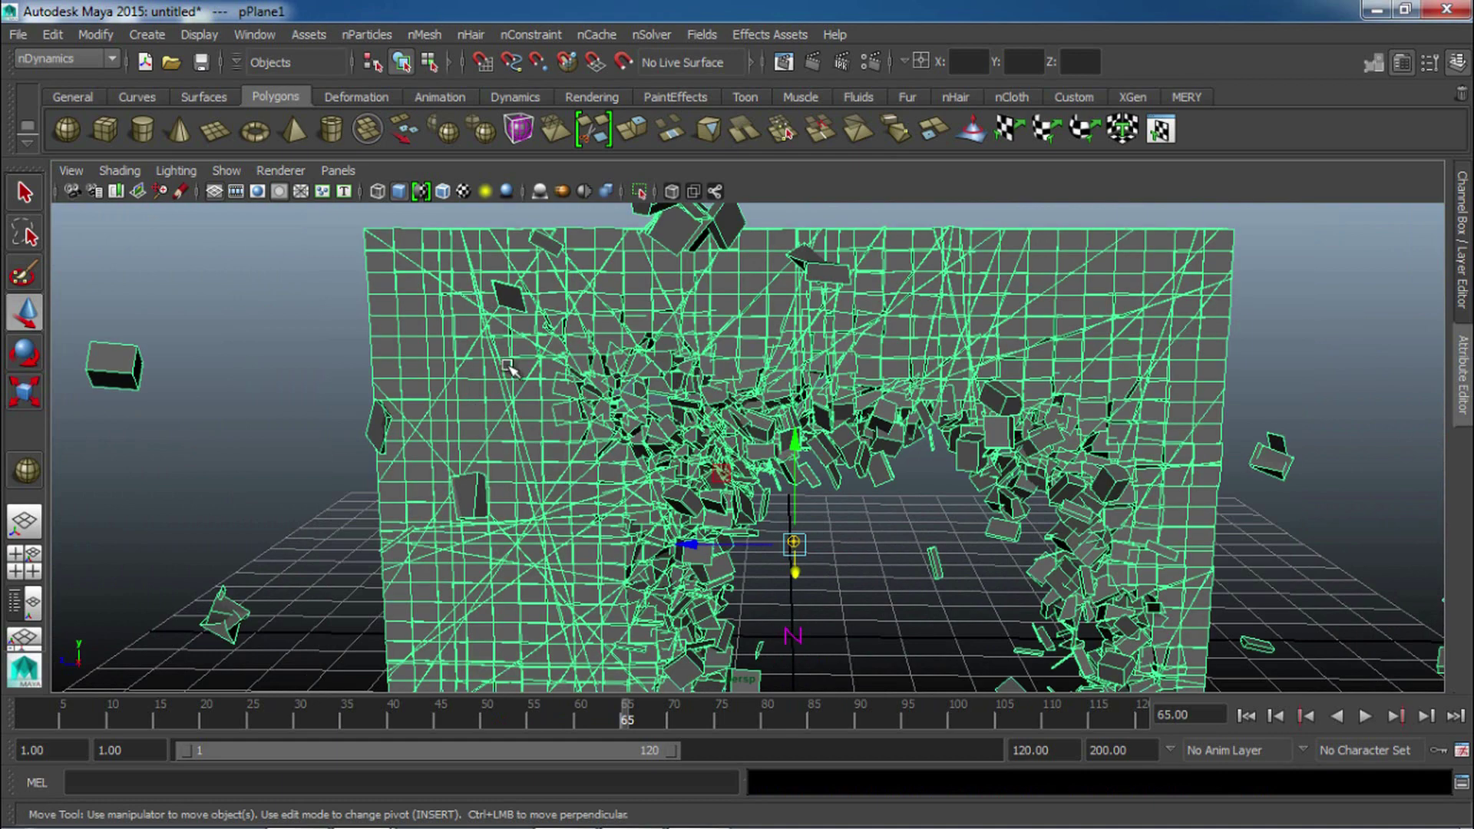
left_click(288, 338)
right_click_drag(785, 527, 645, 537, "alt")
left_click_drag(700, 533, 1125, 527, "alt")
right_click_drag(768, 559, 1012, 535, "alt")
middle_click_drag(847, 544, 935, 513, "alt")
right_click_drag(935, 513, 900, 506, "alt")
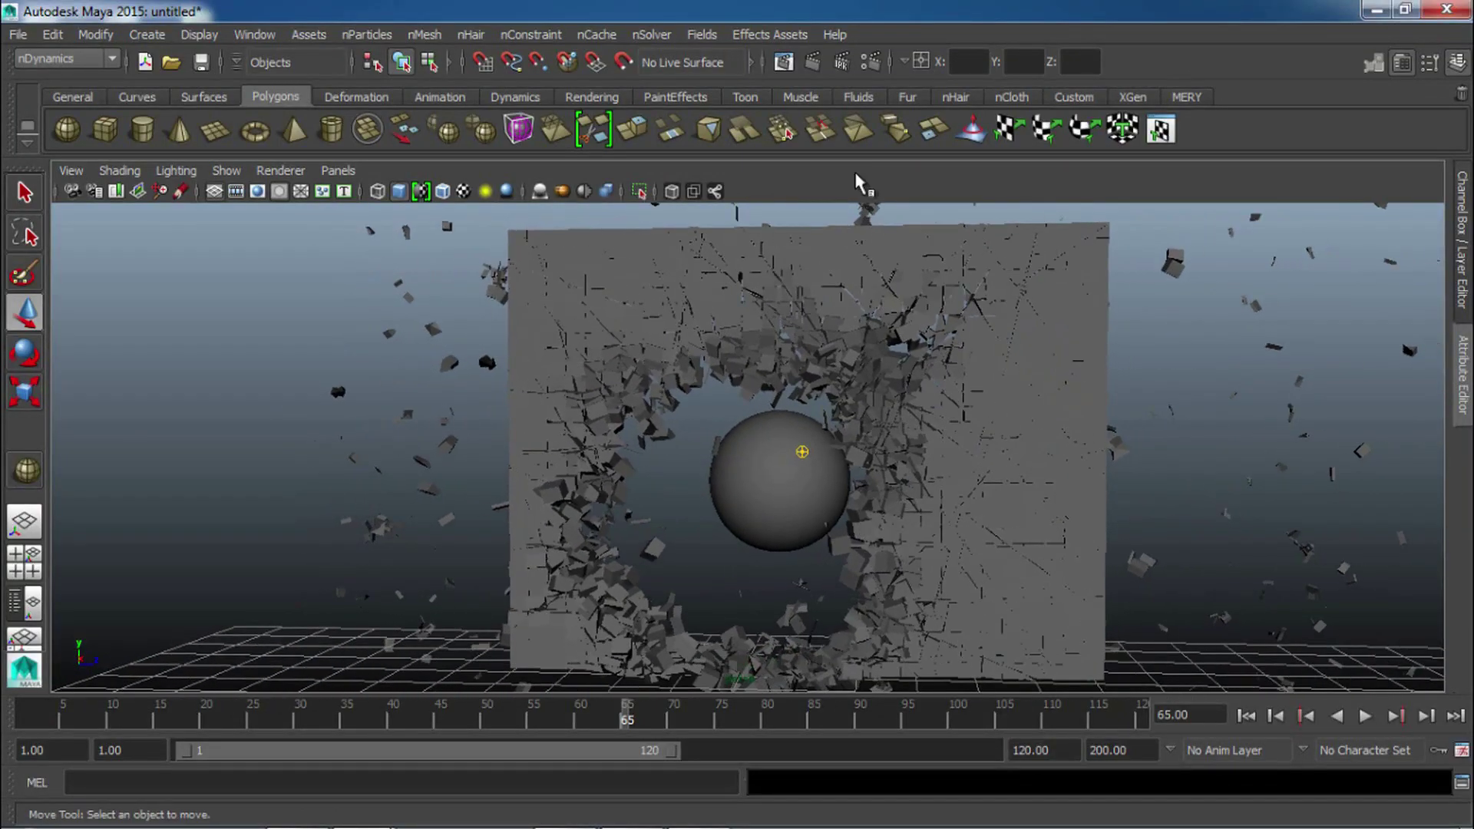
Scrub through the cached simulation from different angles and stop at frame 46.
left_click_drag(613, 716, 725, 713)
left_click_drag(807, 609, 645, 624, "alt")
left_click_drag(61, 718, 252, 718)
left_click_drag(530, 630, 683, 632, "alt")
left_click_drag(260, 713, 450, 709)
Examine the cracks and fragments around the upper edge of the hole up close at frame 46.
right_click_drag(780, 485, 1029, 487, "alt")
left_click_drag(1029, 487, 976, 442, "alt")
right_click_drag(975, 443, 1078, 394, "alt")
middle_click_drag(1079, 394, 976, 492, "alt")
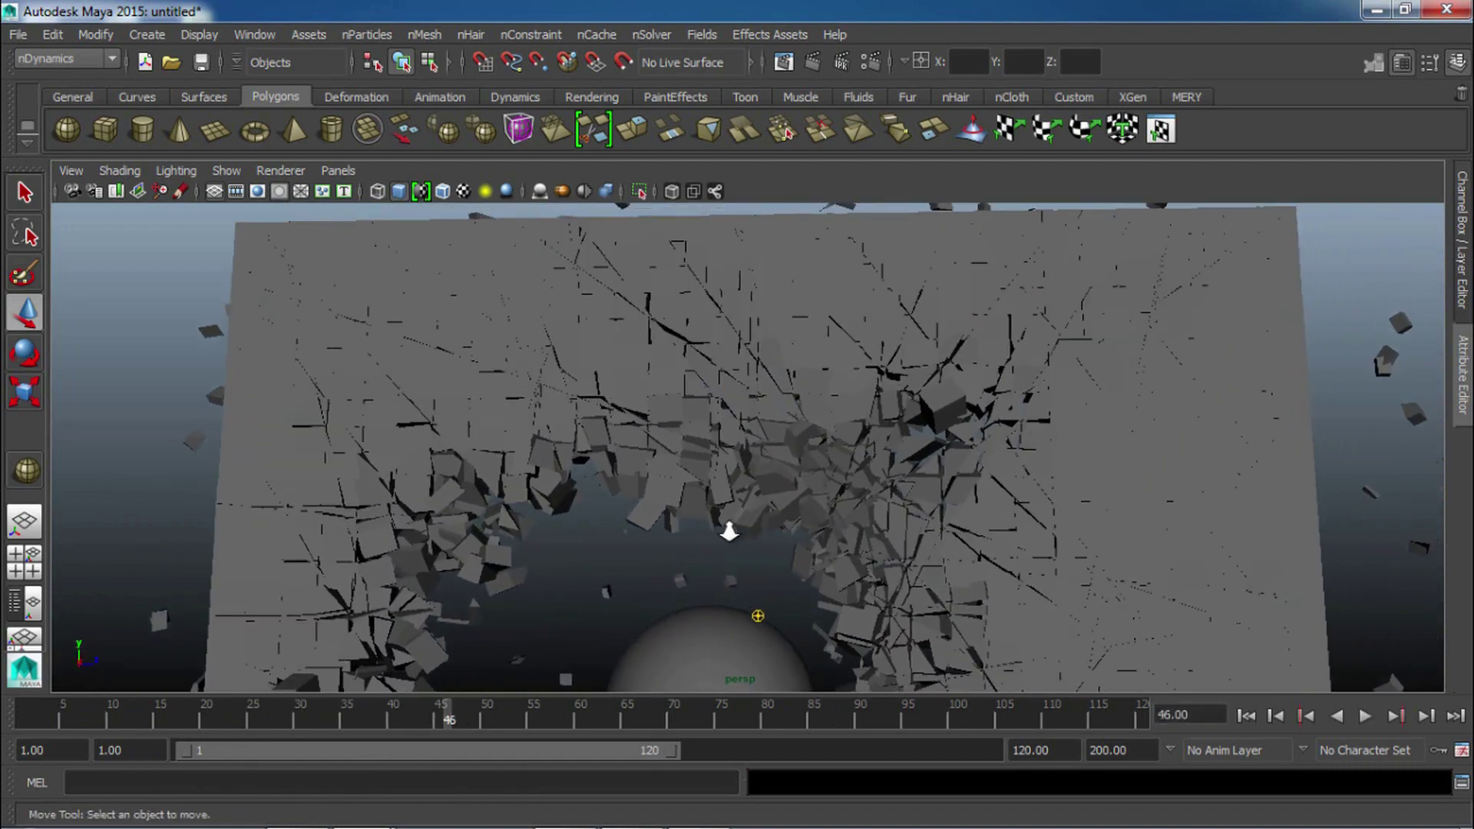
right_click_drag(734, 530, 1063, 520, "alt")
left_click_drag(922, 419, 911, 474, "alt")
middle_click_drag(795, 437, 840, 613, "alt")
right_click_drag(944, 482, 1053, 410, "alt")
right_click_drag(658, 299, 925, 575, "alt")
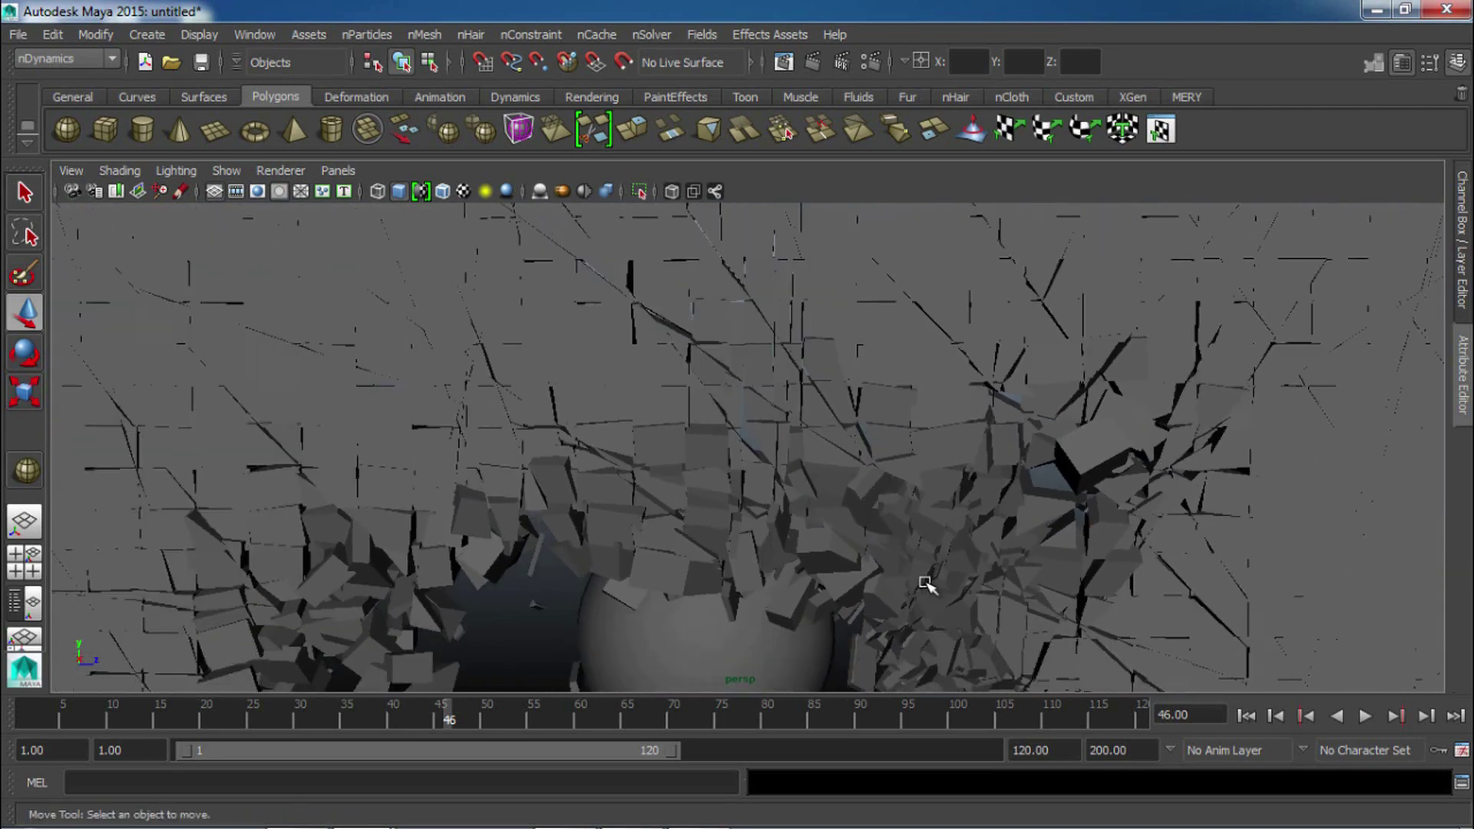
right_click_drag(620, 304, 645, 605, "alt")
middle_click_drag(739, 458, 854, 276, "alt")
View the flying debris from the side and scrub back to the frames around the sphere's impact.
right_click_drag(965, 471, 455, 575, "alt")
left_click_drag(454, 575, 576, 562, "alt")
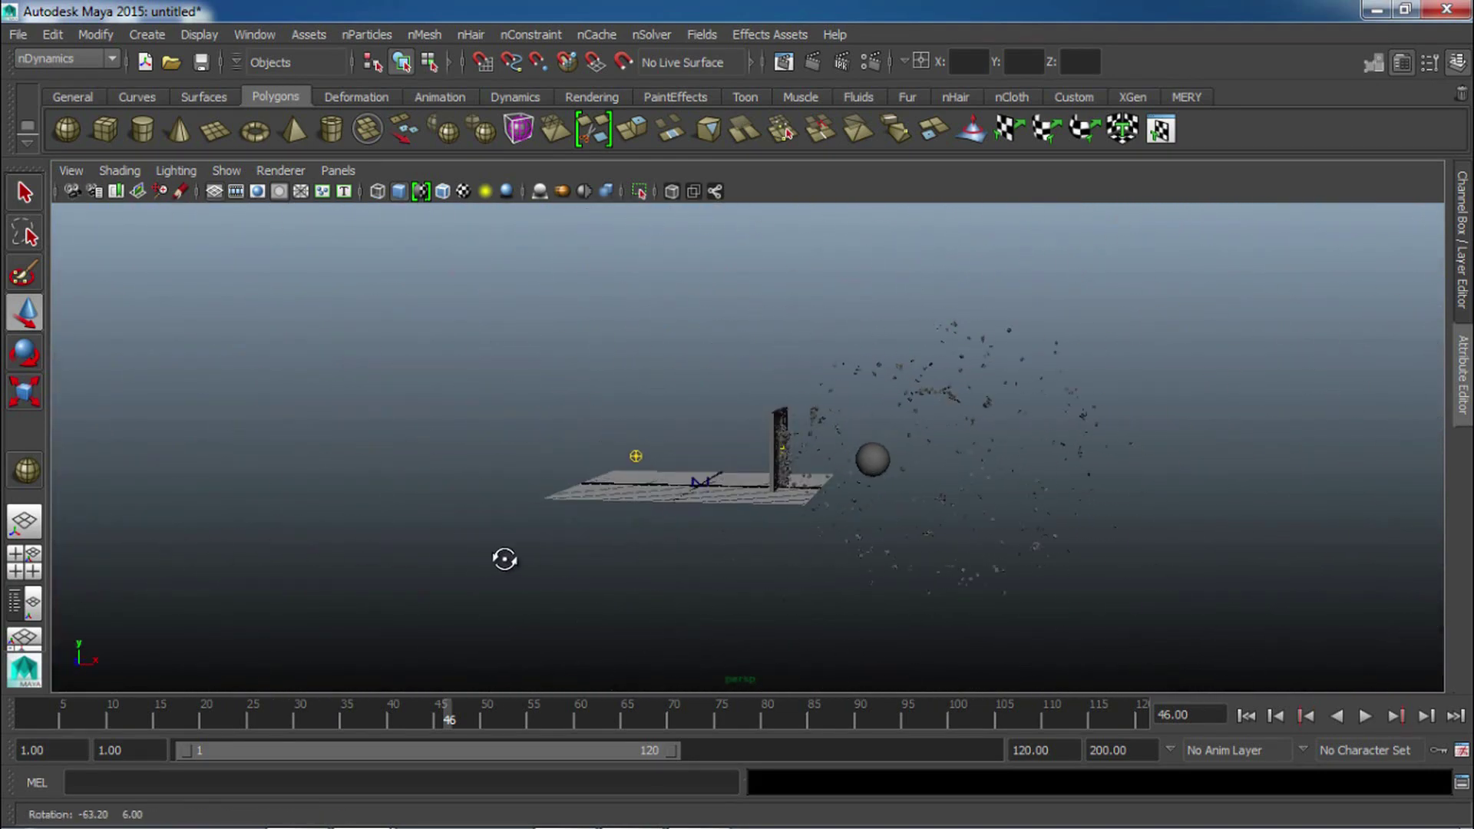
right_click_drag(430, 561, 1029, 568, "alt")
left_click_drag(843, 599, 1014, 595, "alt")
right_click_drag(868, 584, 983, 580, "alt")
middle_click_drag(952, 583, 768, 585, "alt")
left_click_drag(420, 722, 245, 728)
right_click_drag(426, 555, 691, 549, "alt")
left_click_drag(442, 636, 354, 683, "alt")
left_click_drag(247, 714, 183, 724)
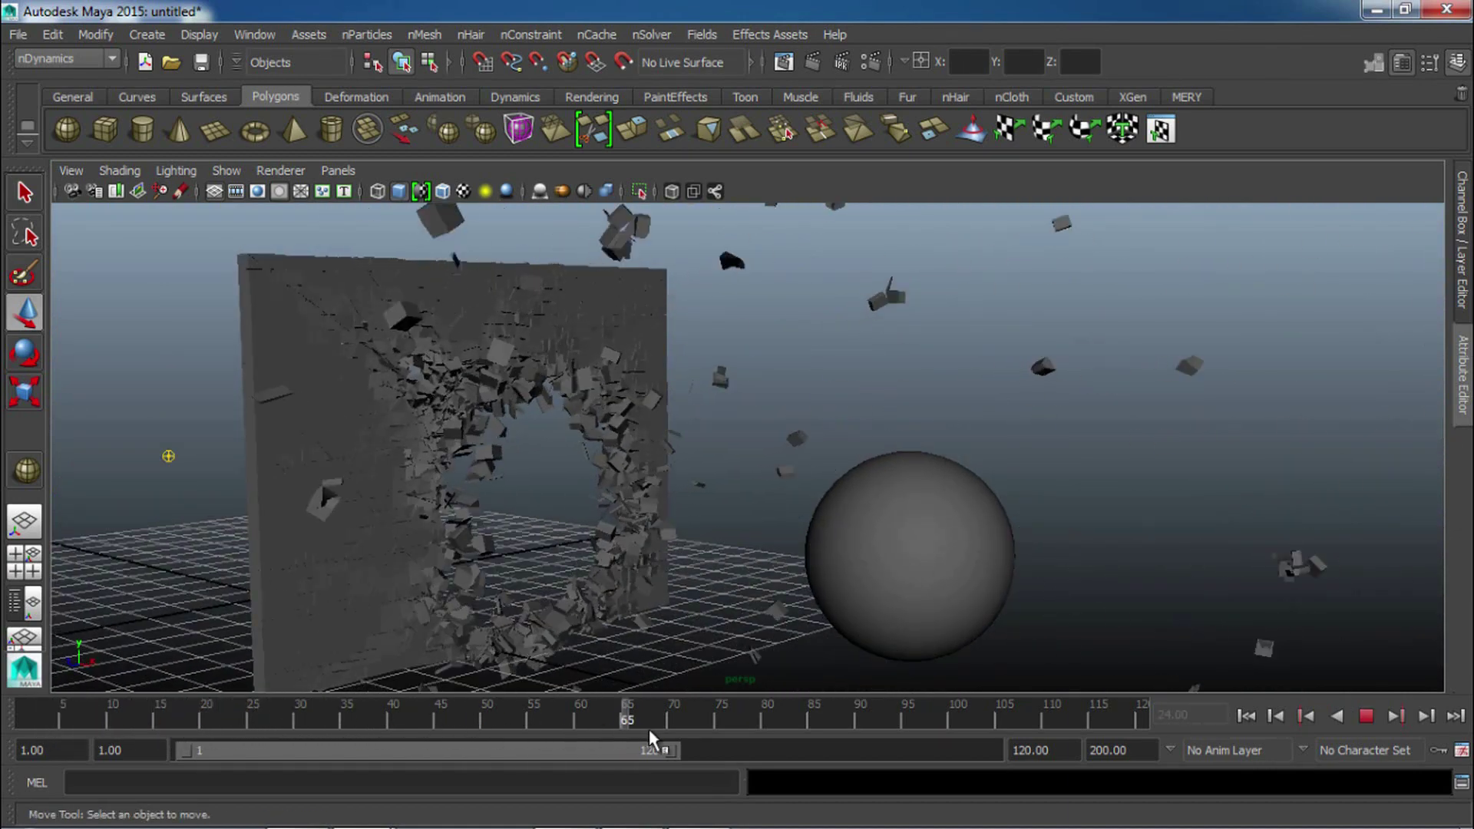
Stop the playback, view the wall and sphere from other angles, and rewind to frame 1.
key("Escape")
scroll(727, 448, "up", 5)
left_click_drag(728, 450, 599, 499, "alt")
middle_click_drag(599, 499, 1022, 596, "alt")
right_click_drag(1022, 596, 476, 503, "alt")
left_click_drag(476, 503, 710, 491, "alt")
key("alt+shift+v")
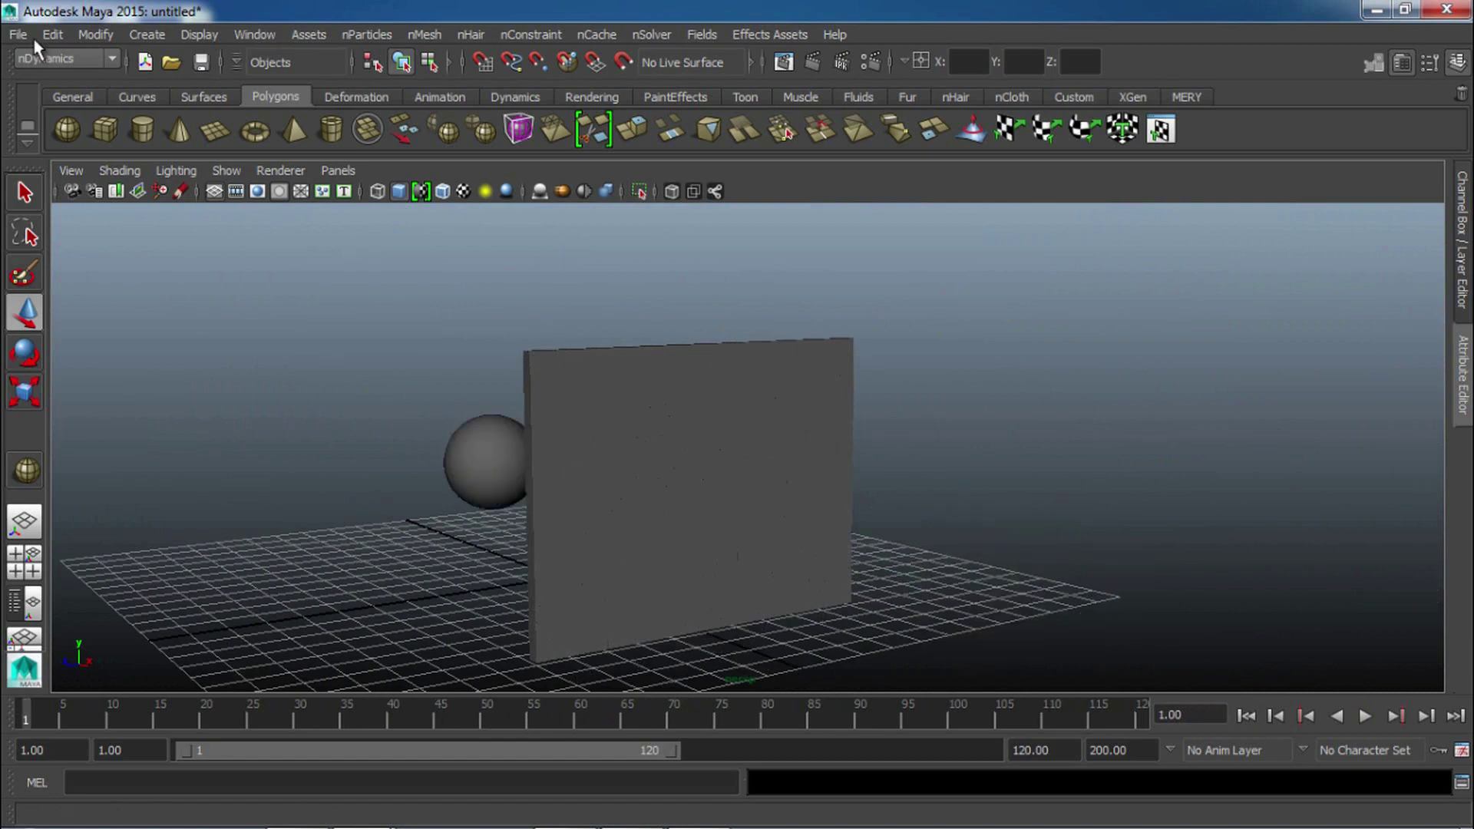
Save the scene as Wall Destruction.mb in the Destruction folder, replacing the existing file.
left_click(200, 66)
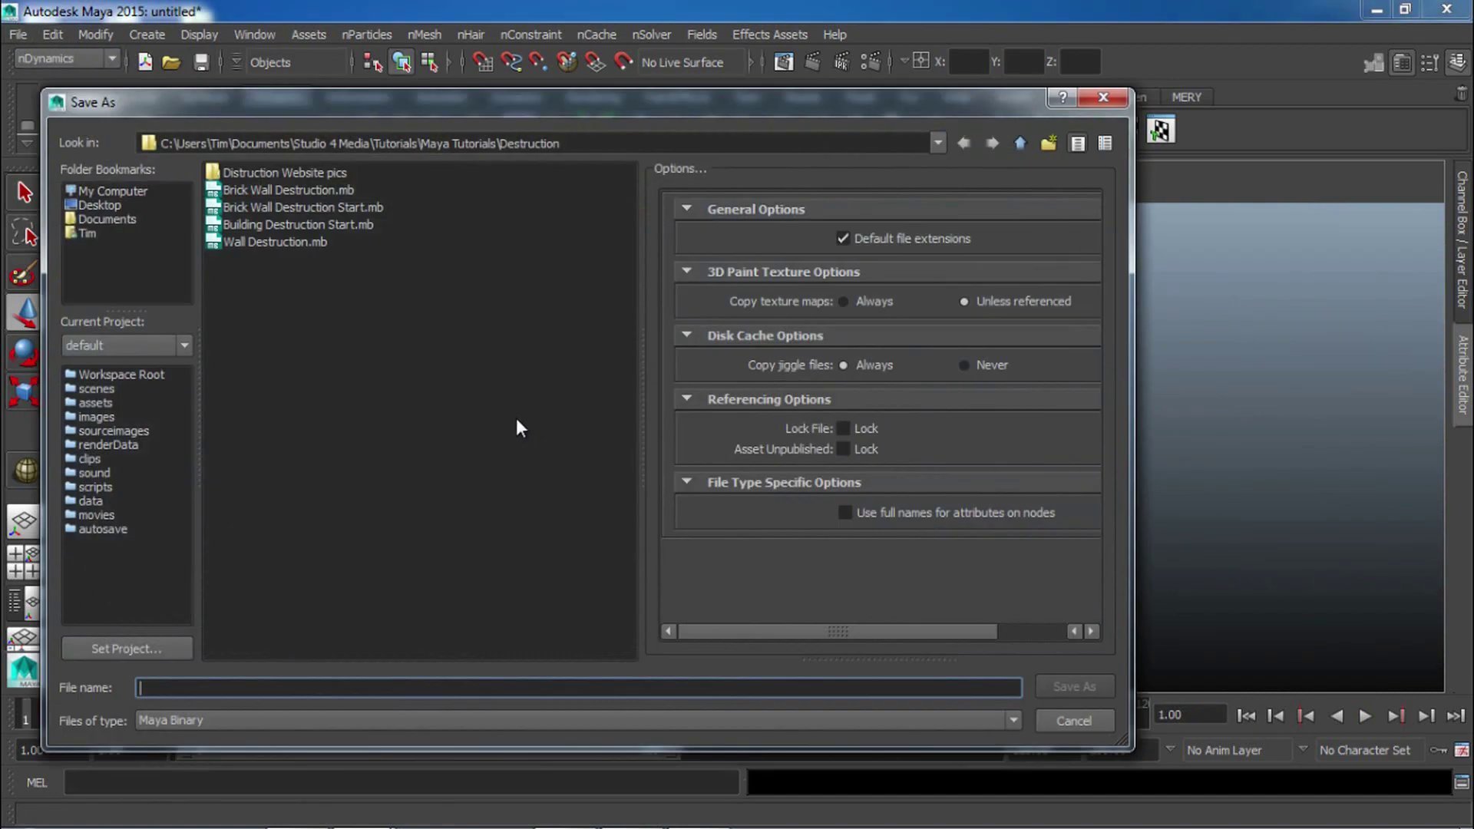
left_click(298, 240)
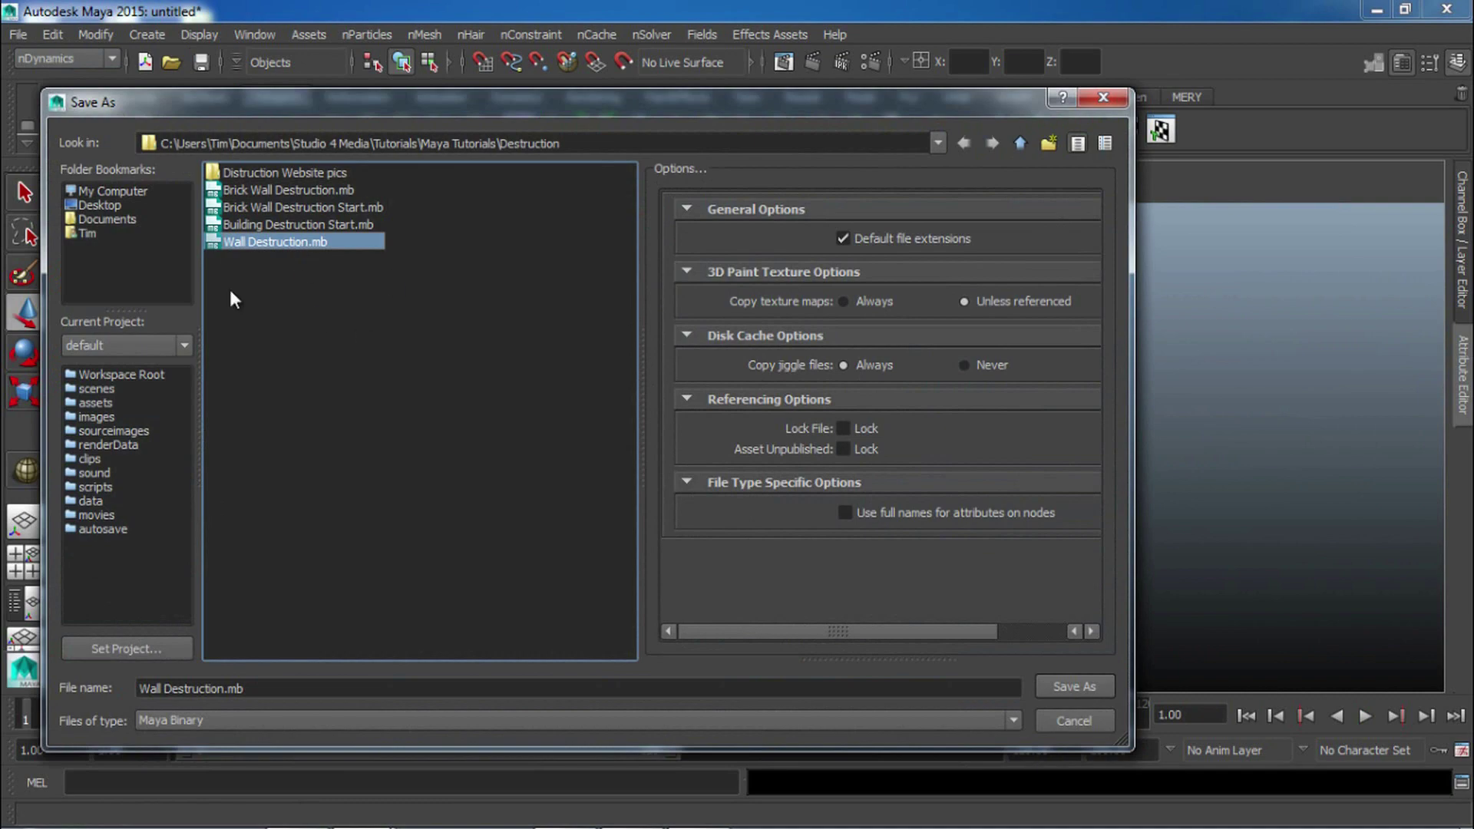
left_click(1064, 687)
left_click(555, 449)
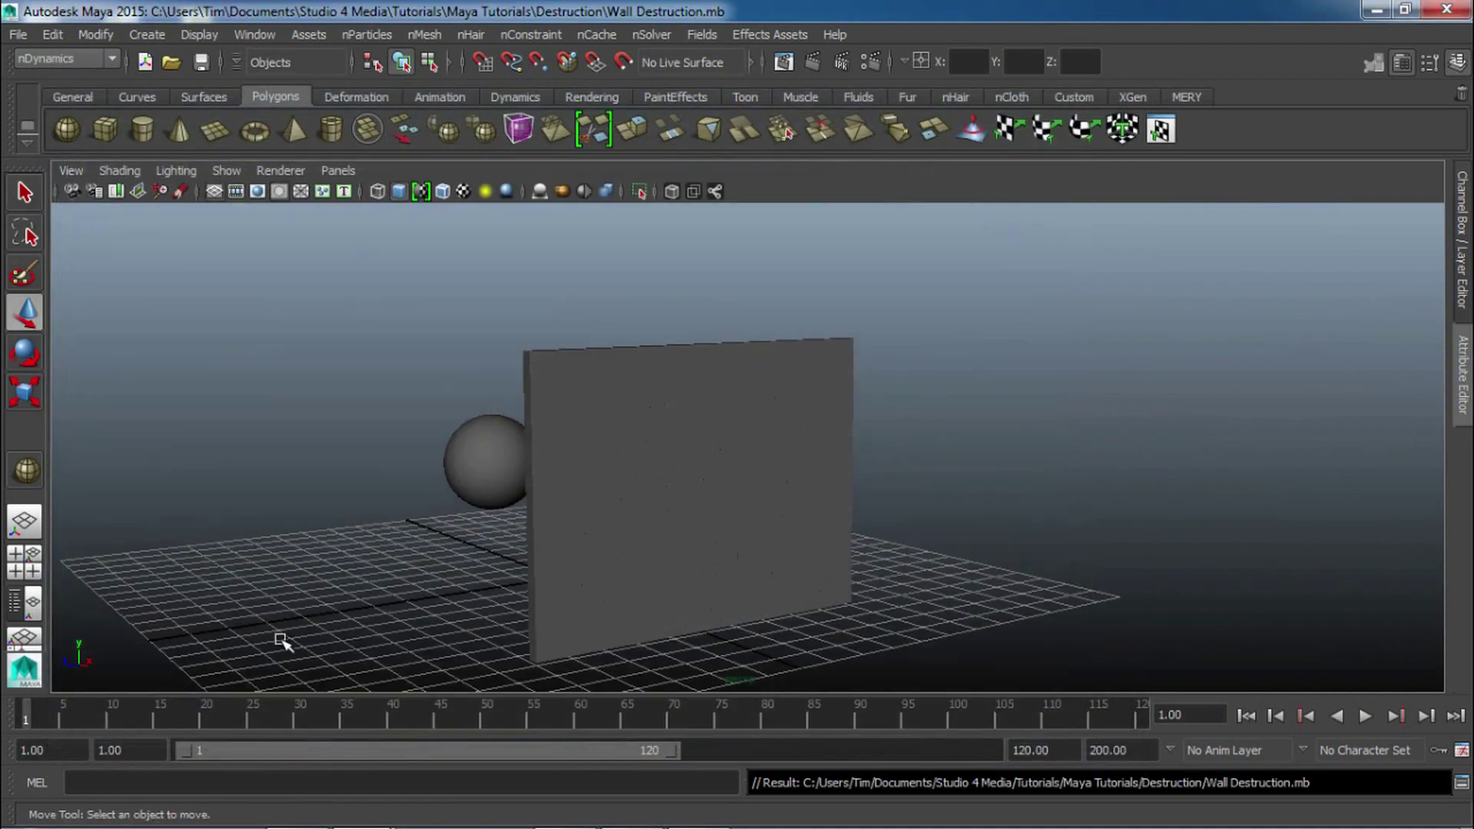
Play the cached wall smash once more, rewind to frame 1 and view the wall and sphere from another angle.
key("alt+v")
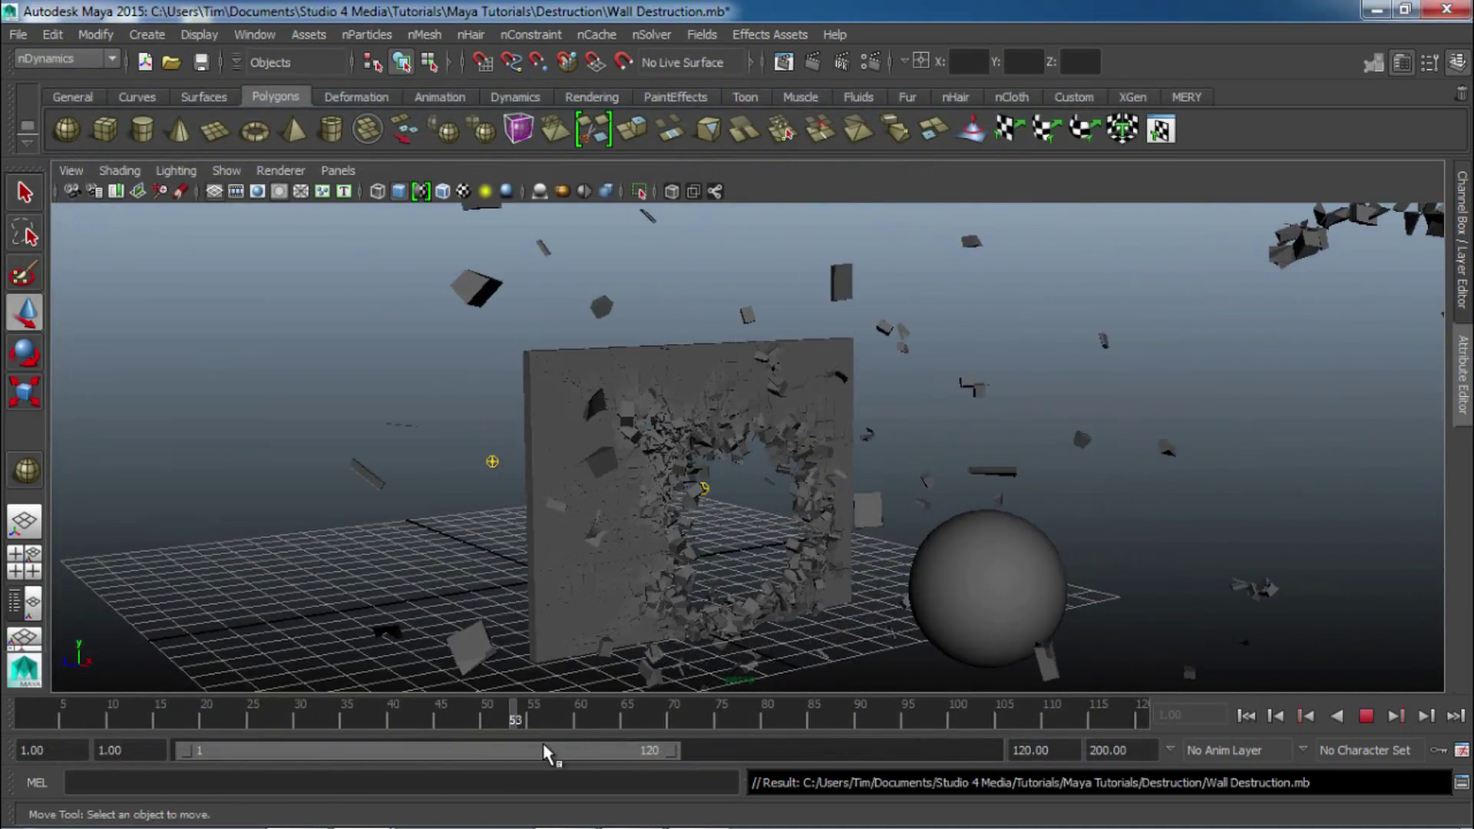
left_click_drag(655, 718, 6, 779)
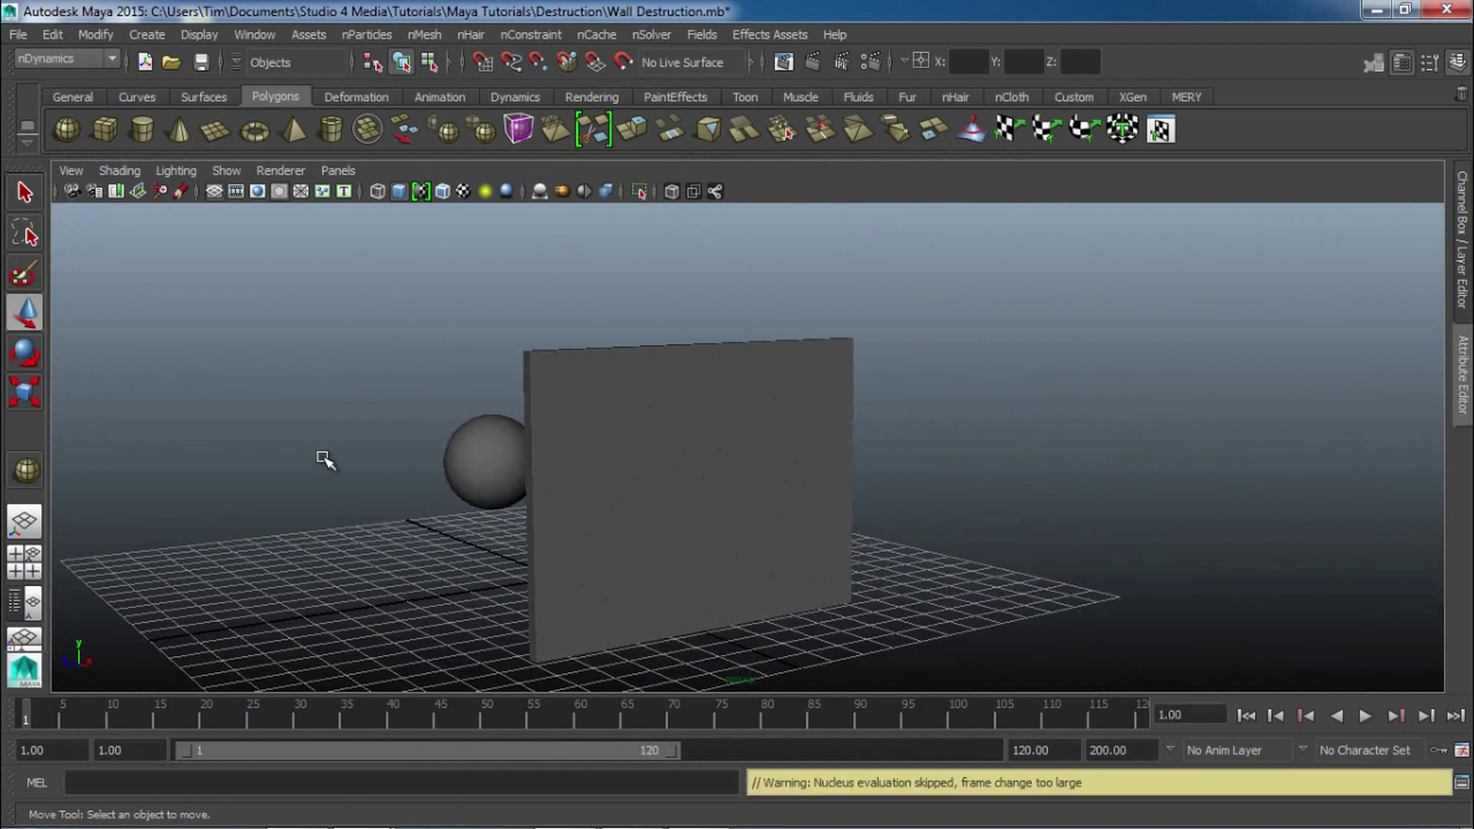
left_click_drag(322, 459, 484, 341, "alt")
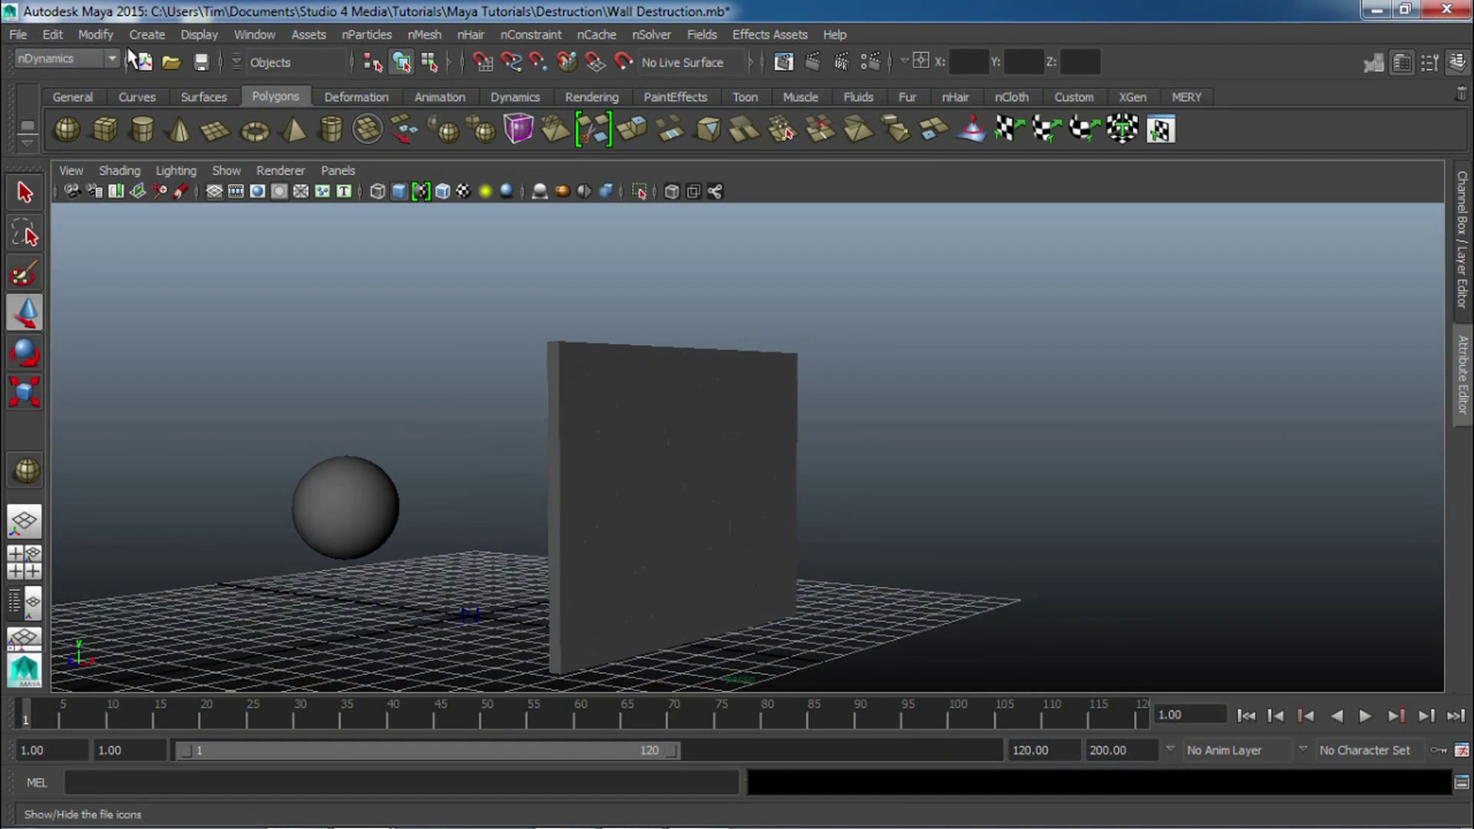
Open the scene Brick Wall Destruction Start.mb without saving changes to the current scene.
left_click(171, 62)
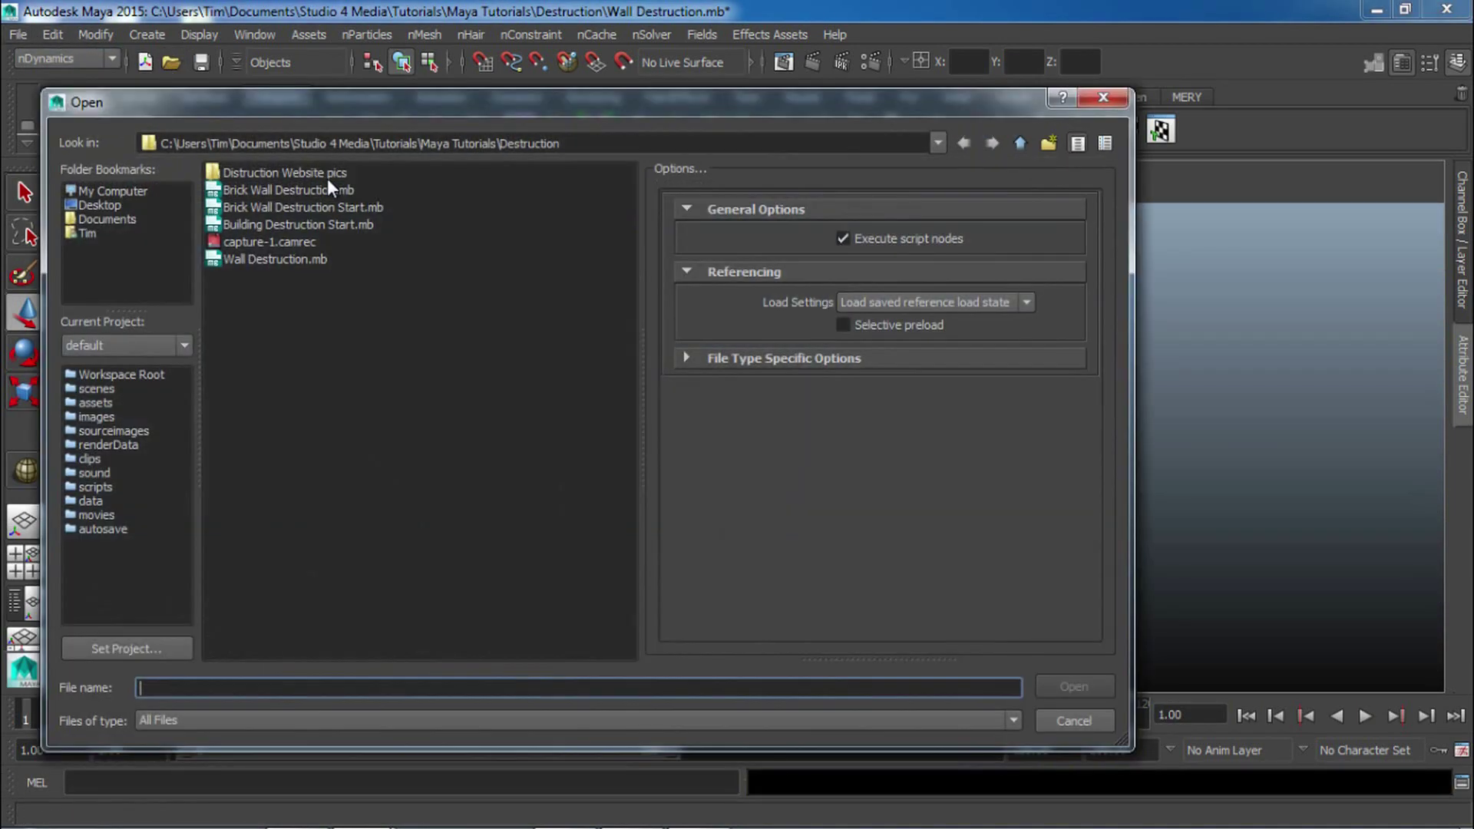
left_click(288, 204)
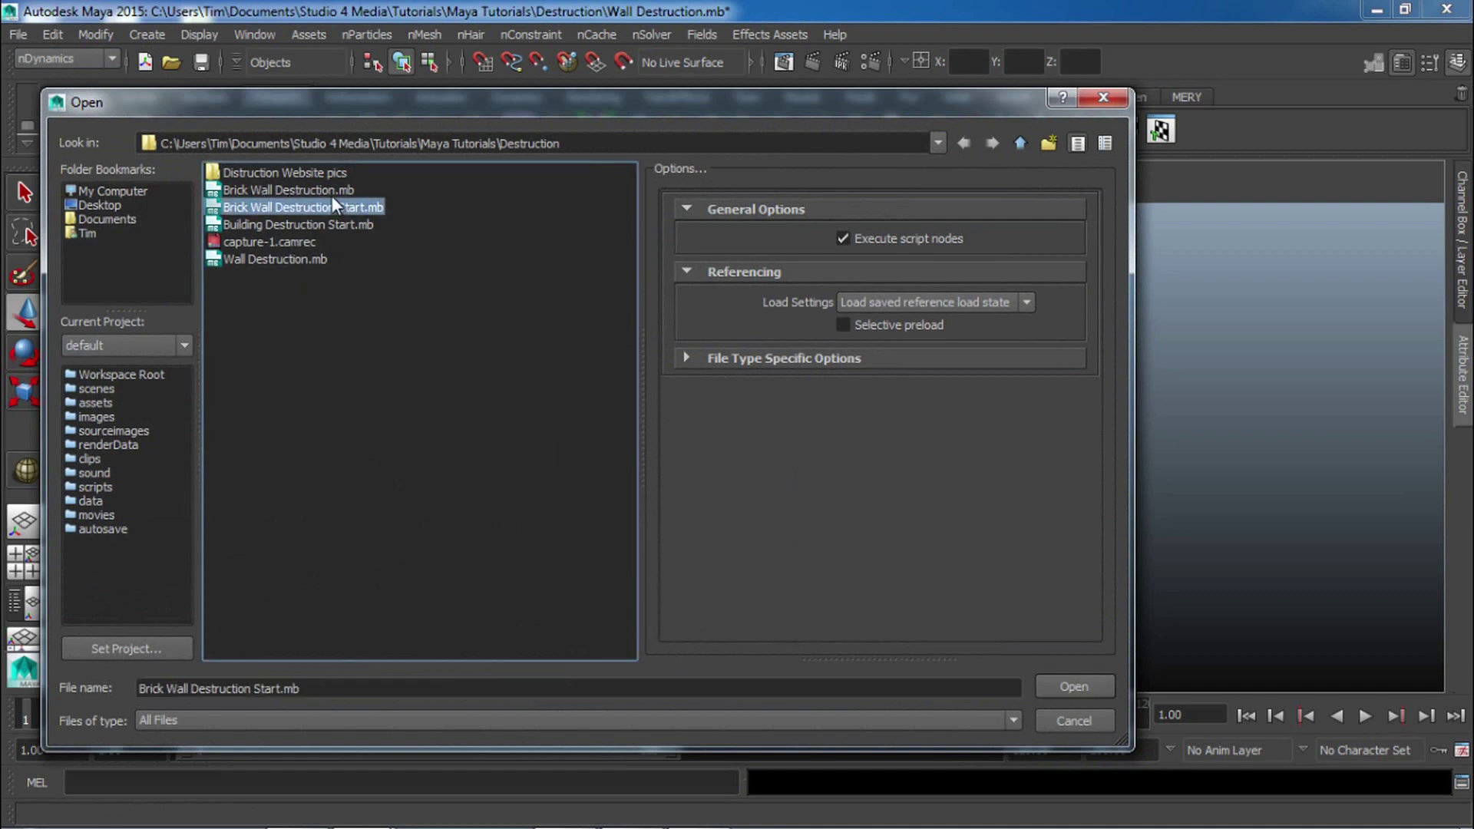
left_click(1062, 685)
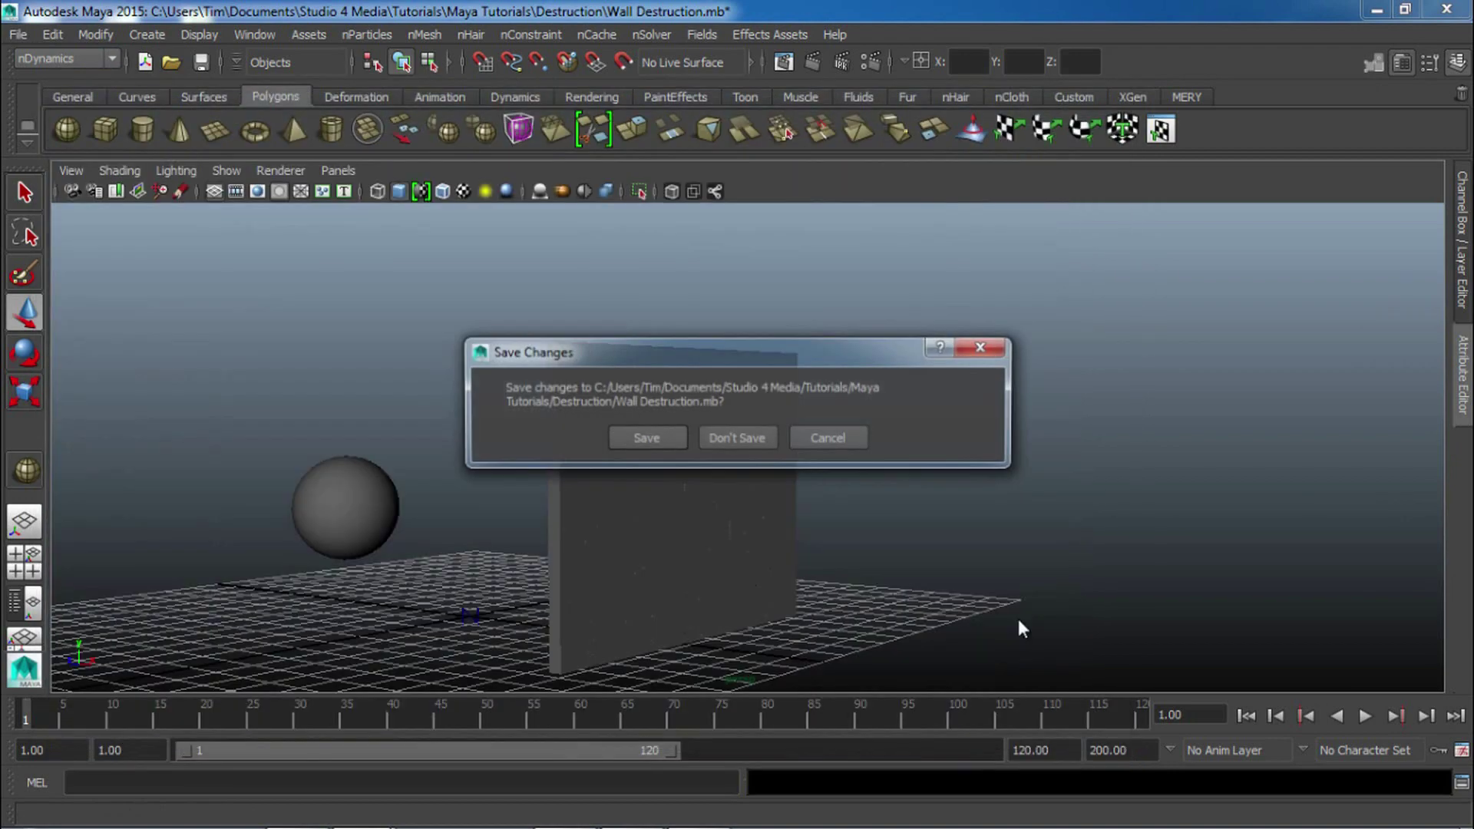
left_click(711, 436)
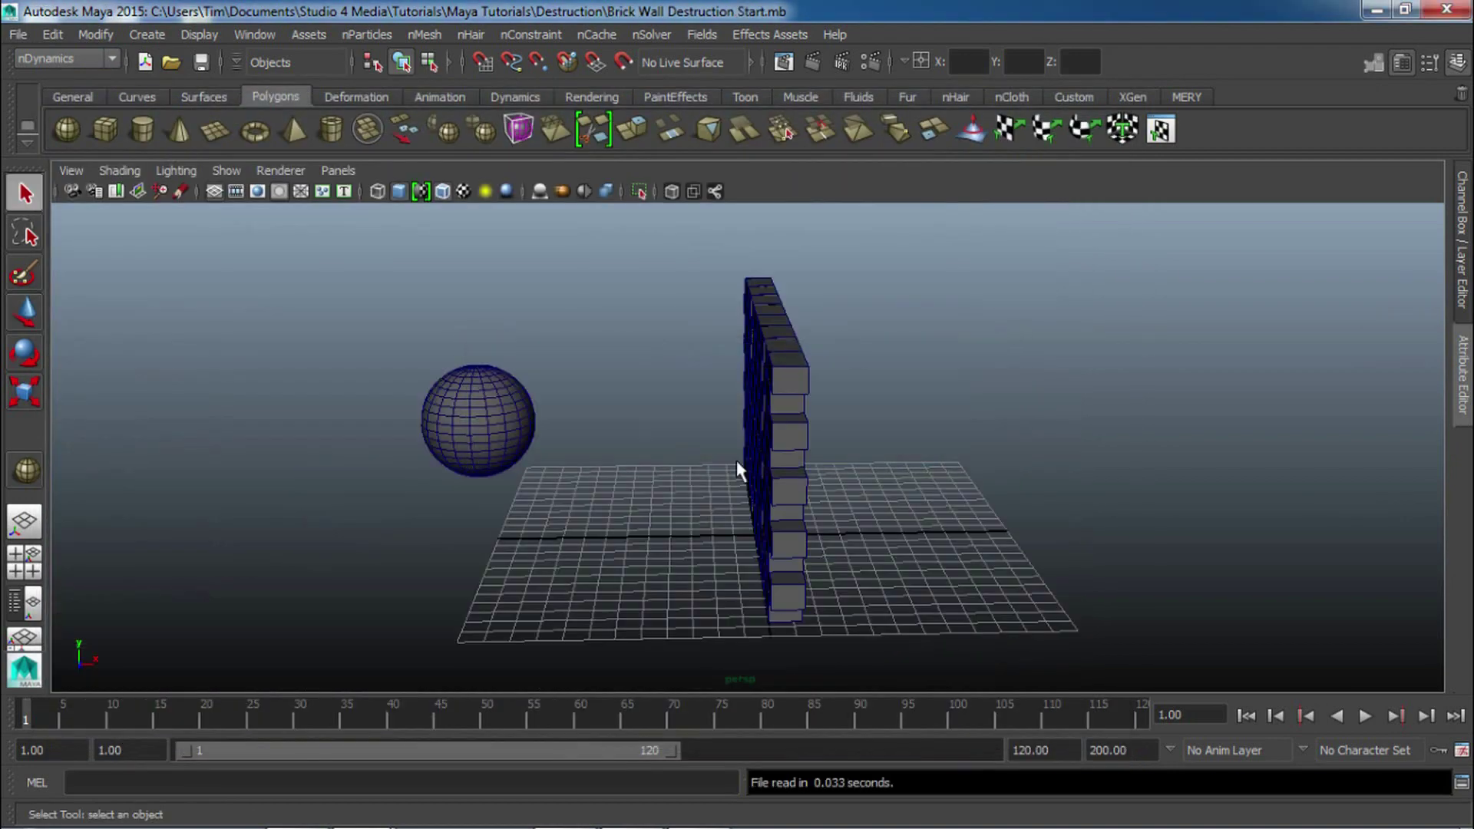
Examine the brick wall and the sphere from several angles, selecting the wall to check that it is a single mesh.
mouse_move(749, 530)
left_mouse_down("alt")
mouse_move(994, 514)
mouse_move(487, 527)
mouse_move(661, 527)
mouse_move(974, 375)
mouse_move(844, 557)
mouse_move(764, 549)
left_mouse_up("alt")
left_click(740, 408)
left_click_drag(941, 522, 837, 525, "alt")
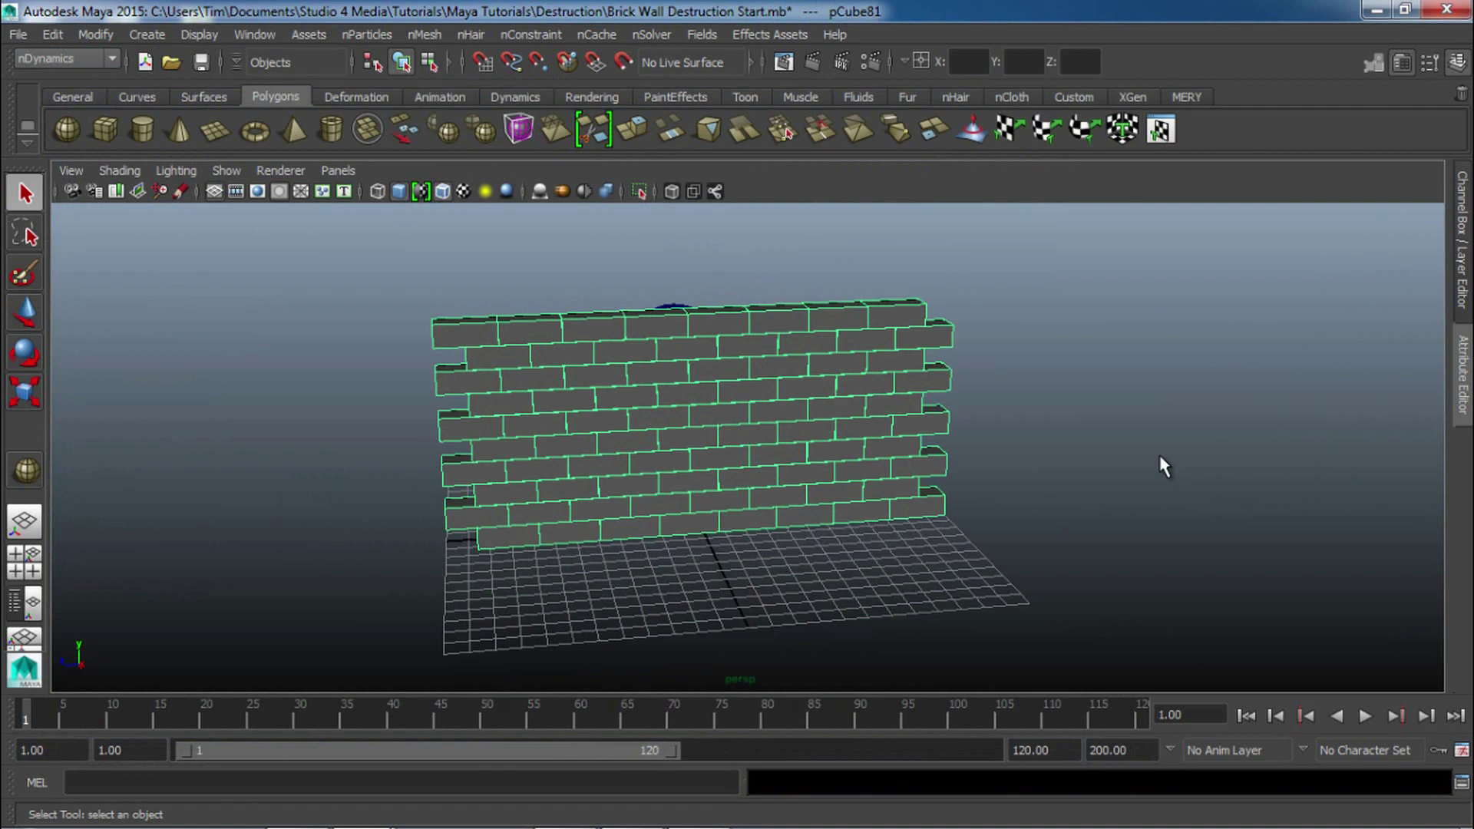
left_click(1165, 466)
left_click(867, 444)
left_click(1049, 520)
mouse_move(770, 543)
left_mouse_down("alt")
mouse_move(737, 553)
mouse_move(766, 550)
left_mouse_up("alt")
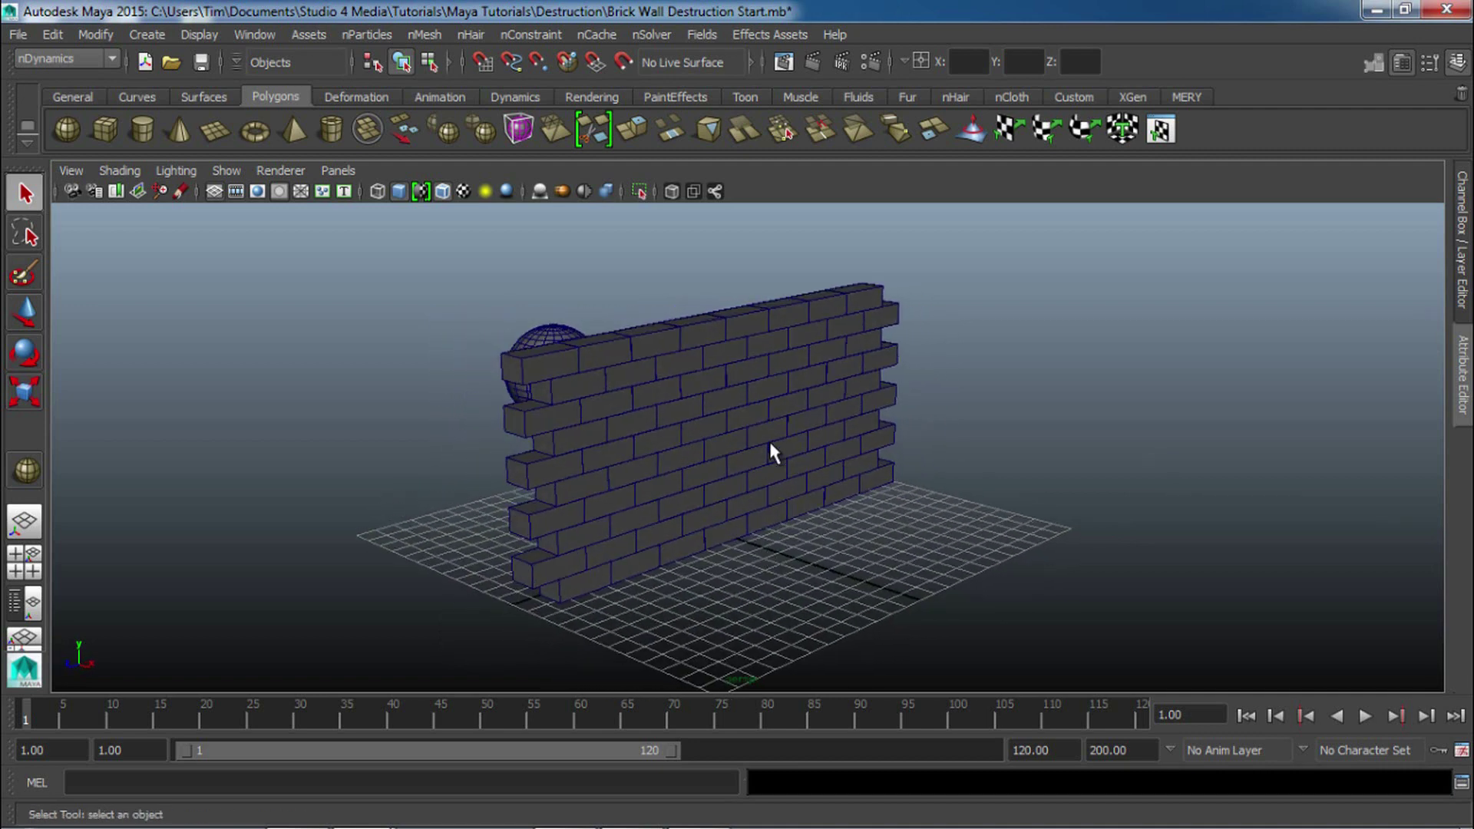
left_click(747, 436)
left_click(925, 483)
left_click_drag(925, 484, 945, 441, "alt")
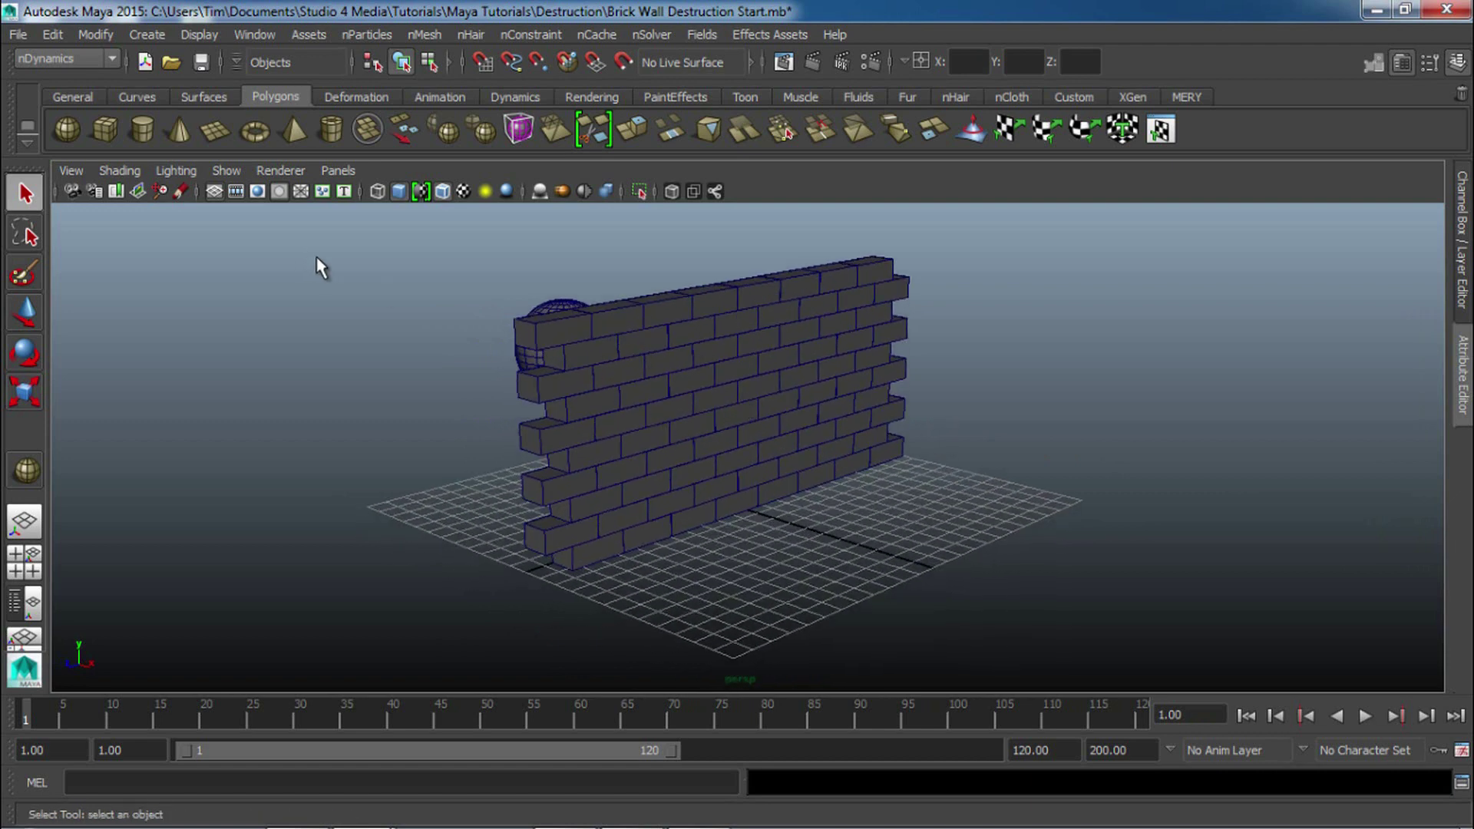
Create a brick-shaped polygon cube on the grid in front of the wall and duplicate it into a row of four bricks.
left_click_drag(350, 284, 407, 372, "alt")
left_click_drag(596, 513, 620, 537, "alt")
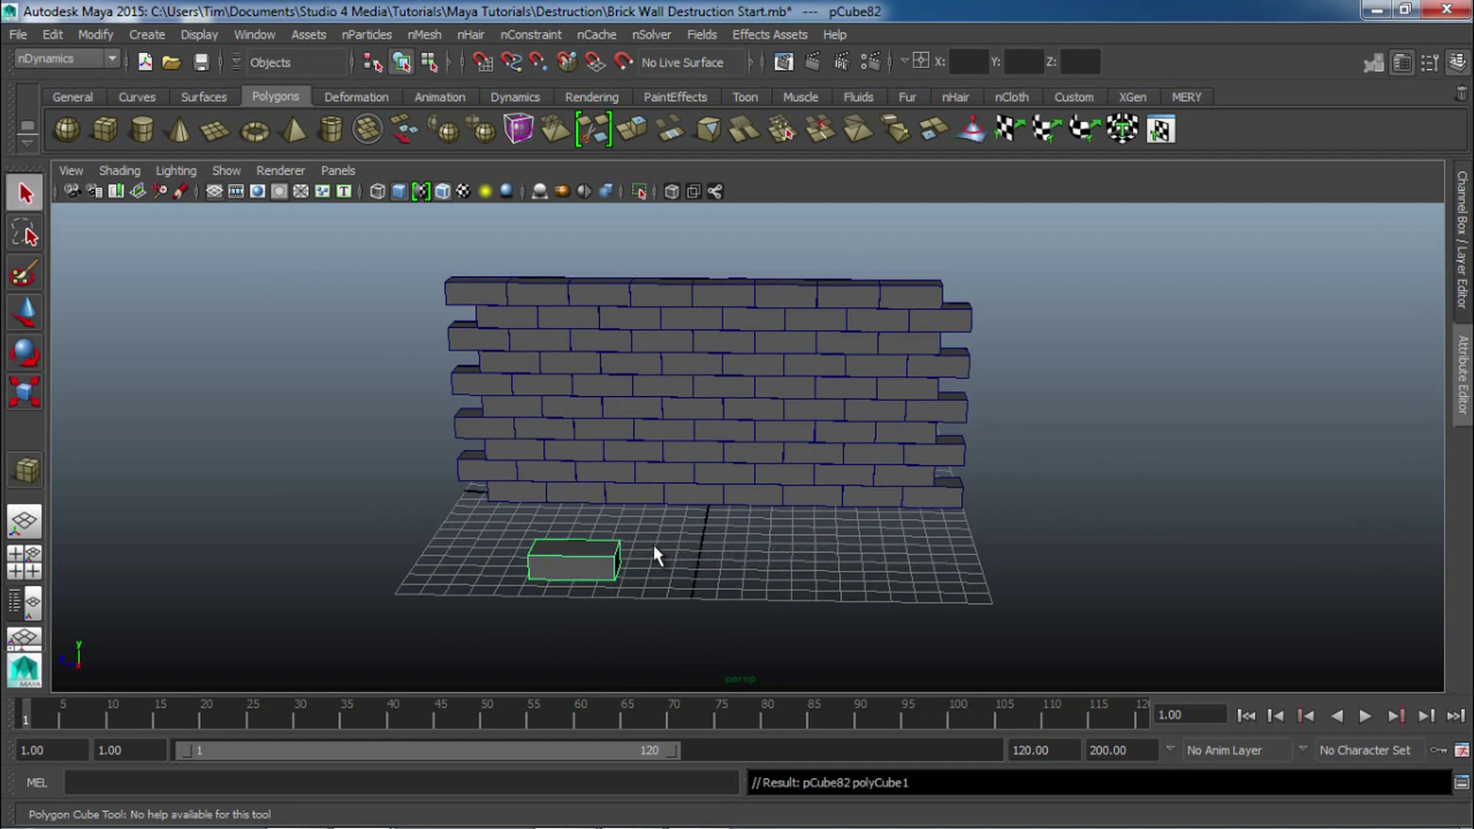
key("q")
key("w")
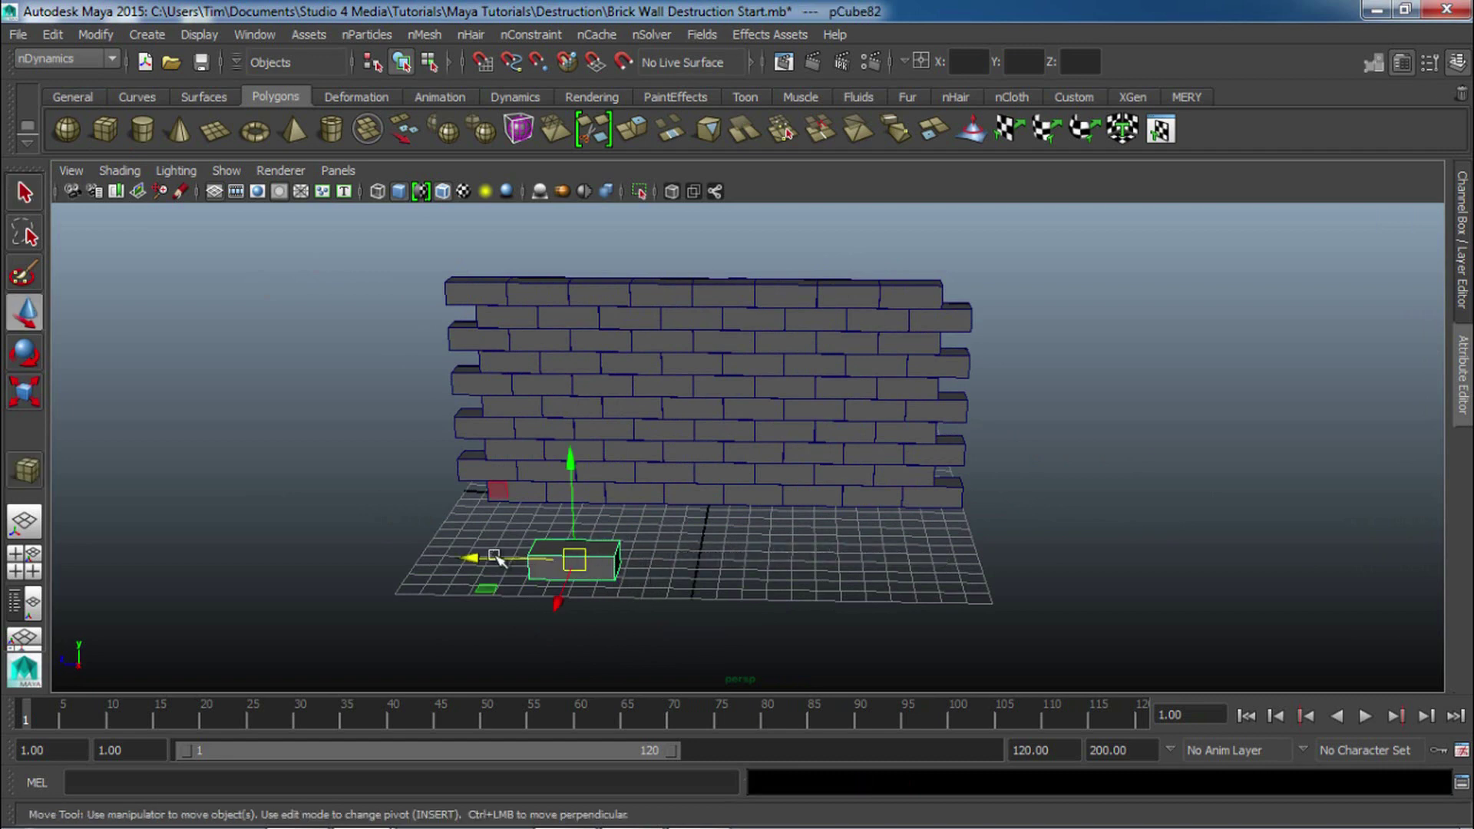
left_click_drag(491, 558, 576, 575)
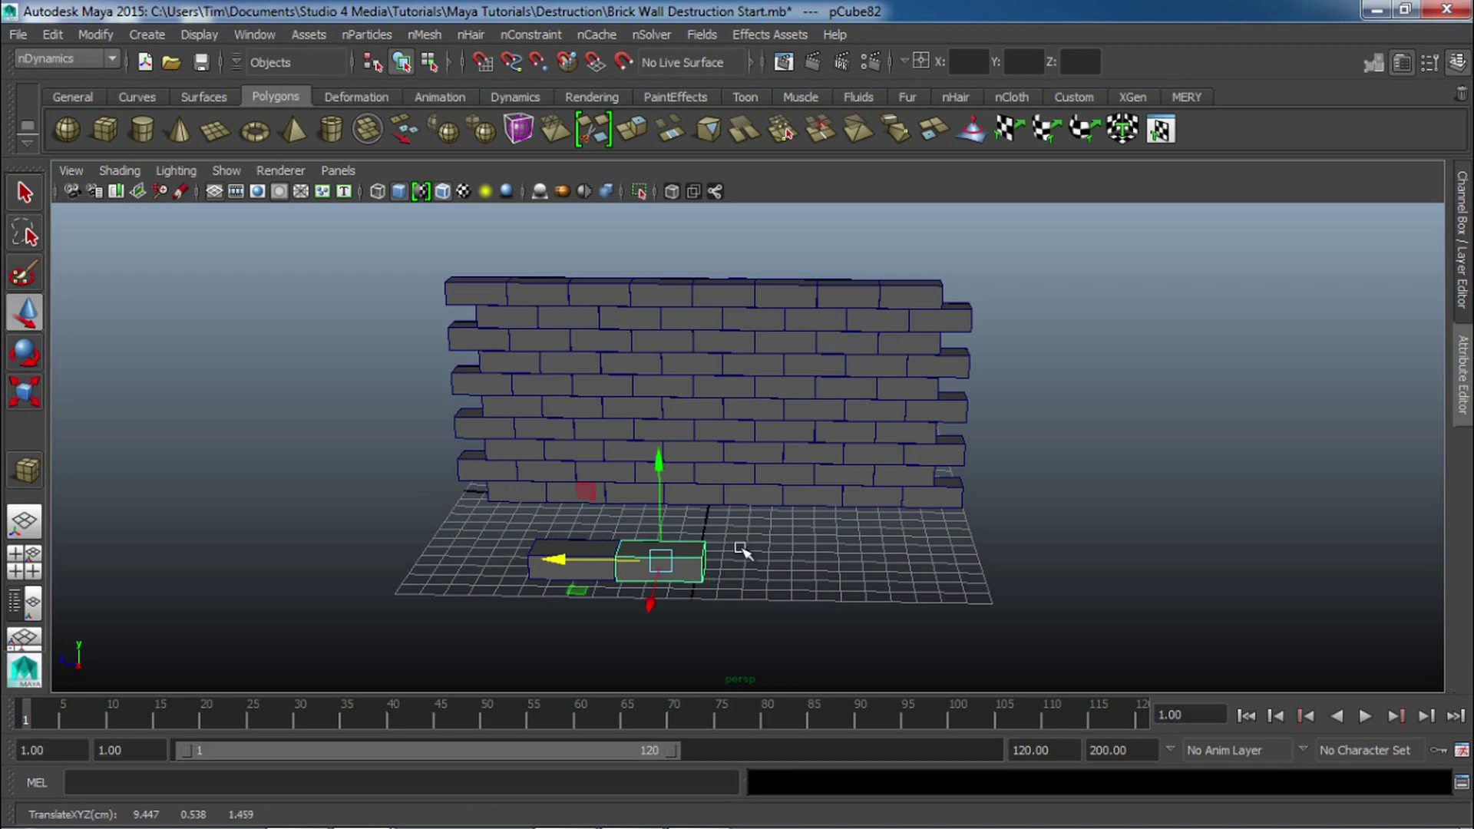
left_click(572, 570, "shift")
key("ctrl+d")
left_click_drag(525, 568, 670, 566)
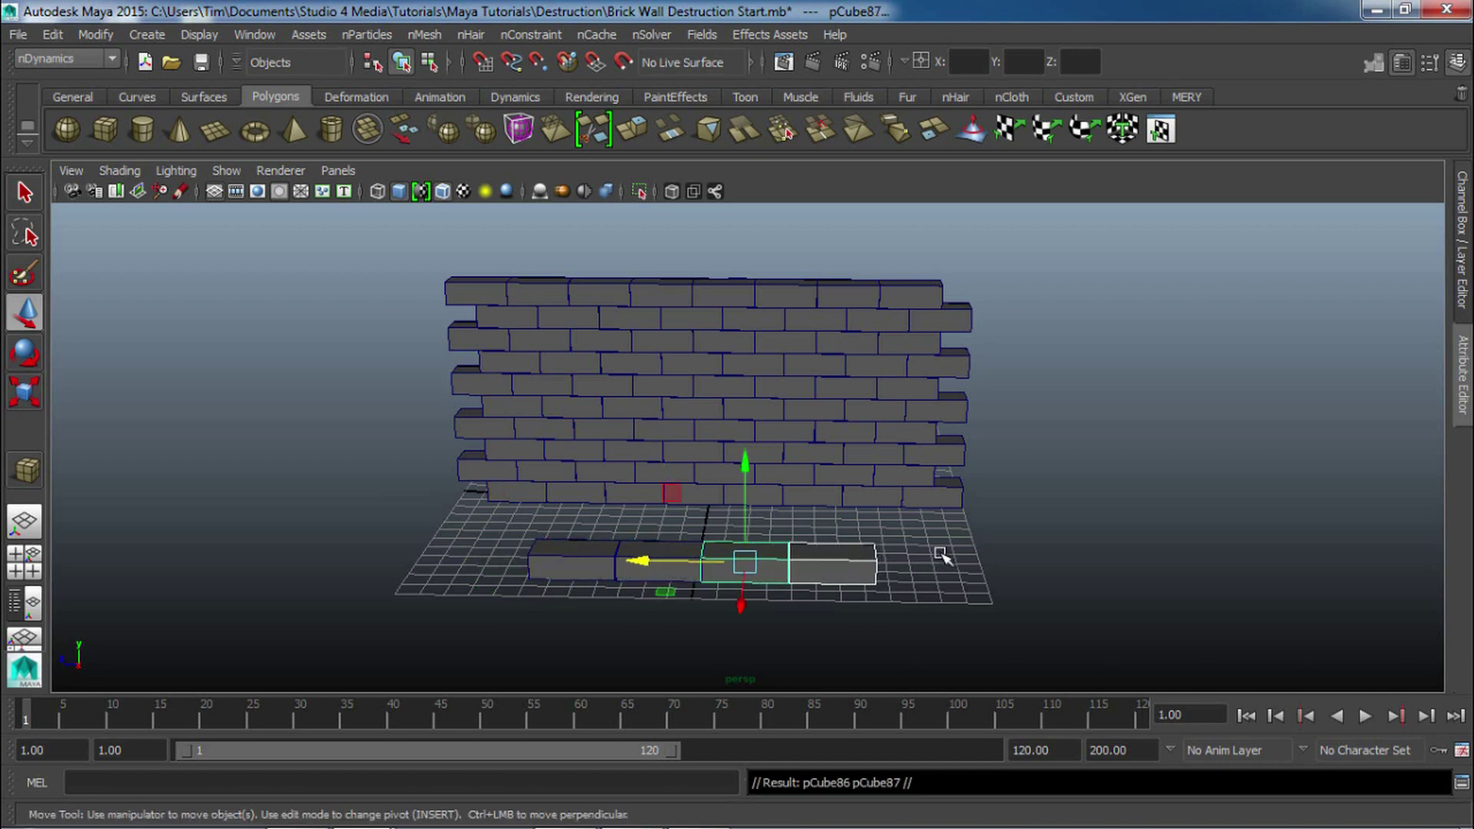
Duplicate the row of four sample bricks and raise the copy to stack it as a second course.
left_click_drag(960, 550, 543, 589)
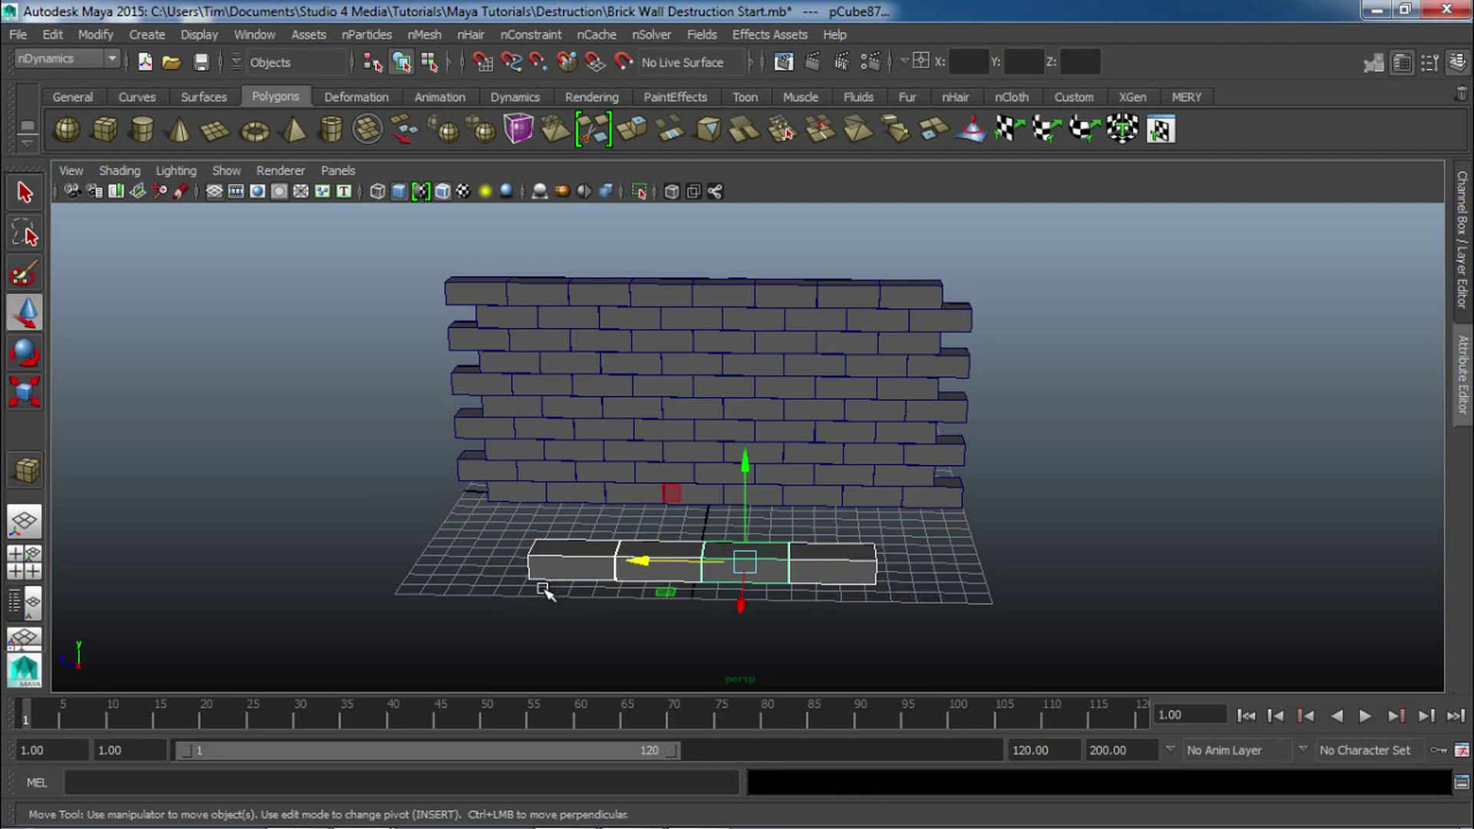
left_click(753, 470)
left_click_drag(902, 567, 421, 566)
mouse_move(742, 466)
left_mouse_down()
mouse_move(744, 427)
mouse_move(744, 441)
left_mouse_up()
key("ctrl+z")
left_click(576, 607)
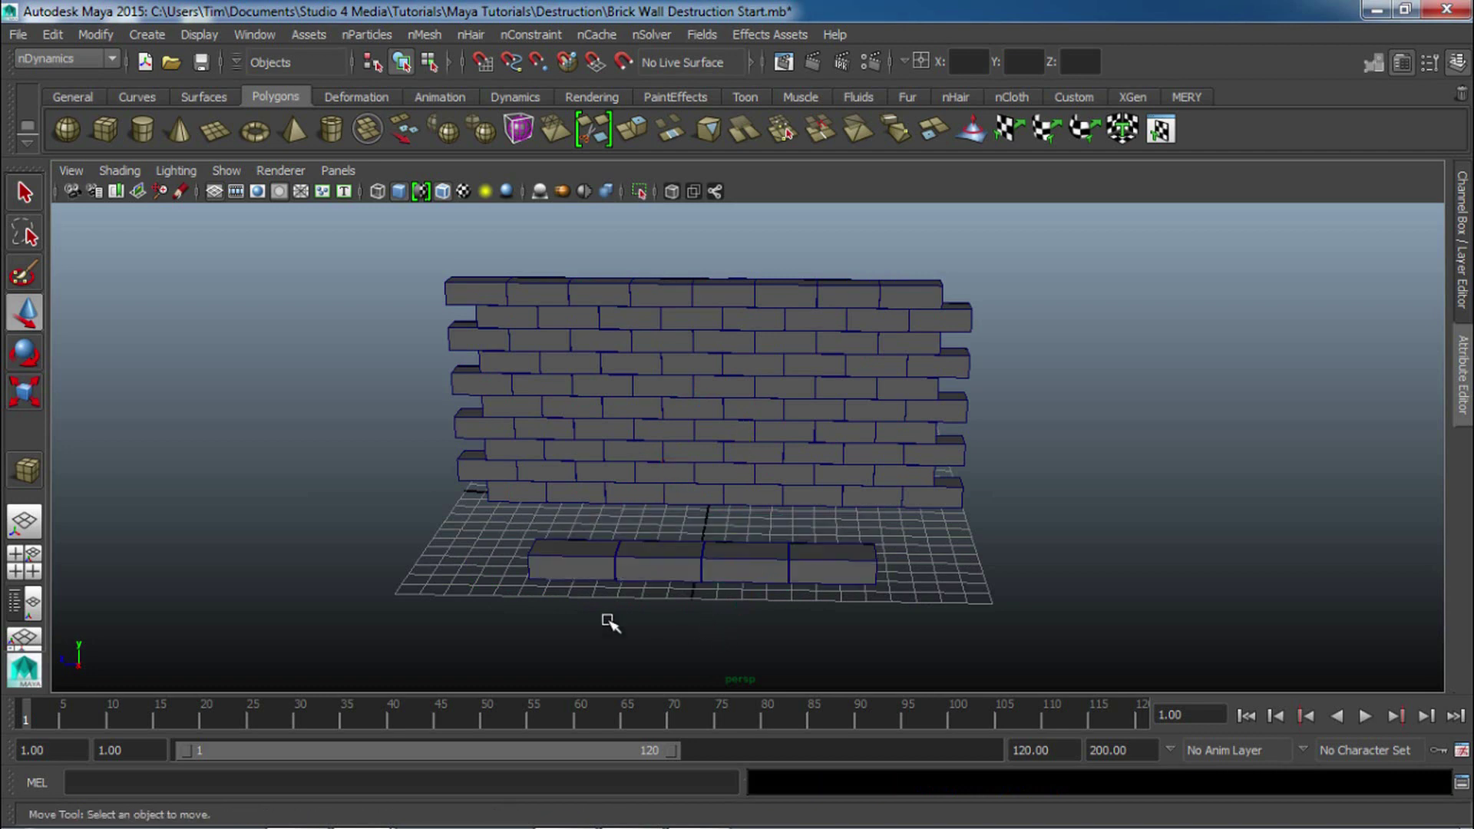
left_click_drag(546, 530, 833, 586)
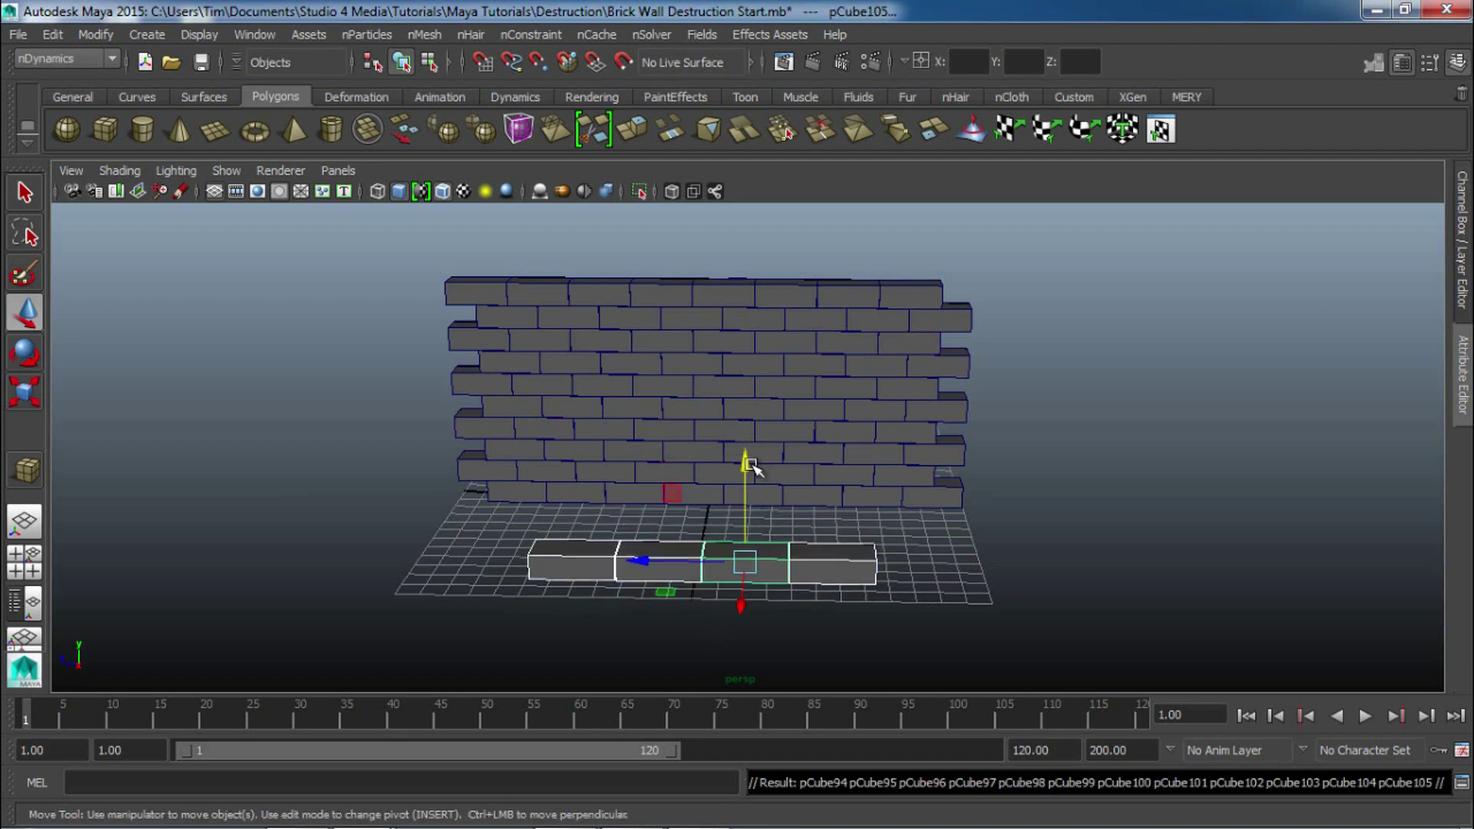
left_click_drag(750, 458, 745, 439)
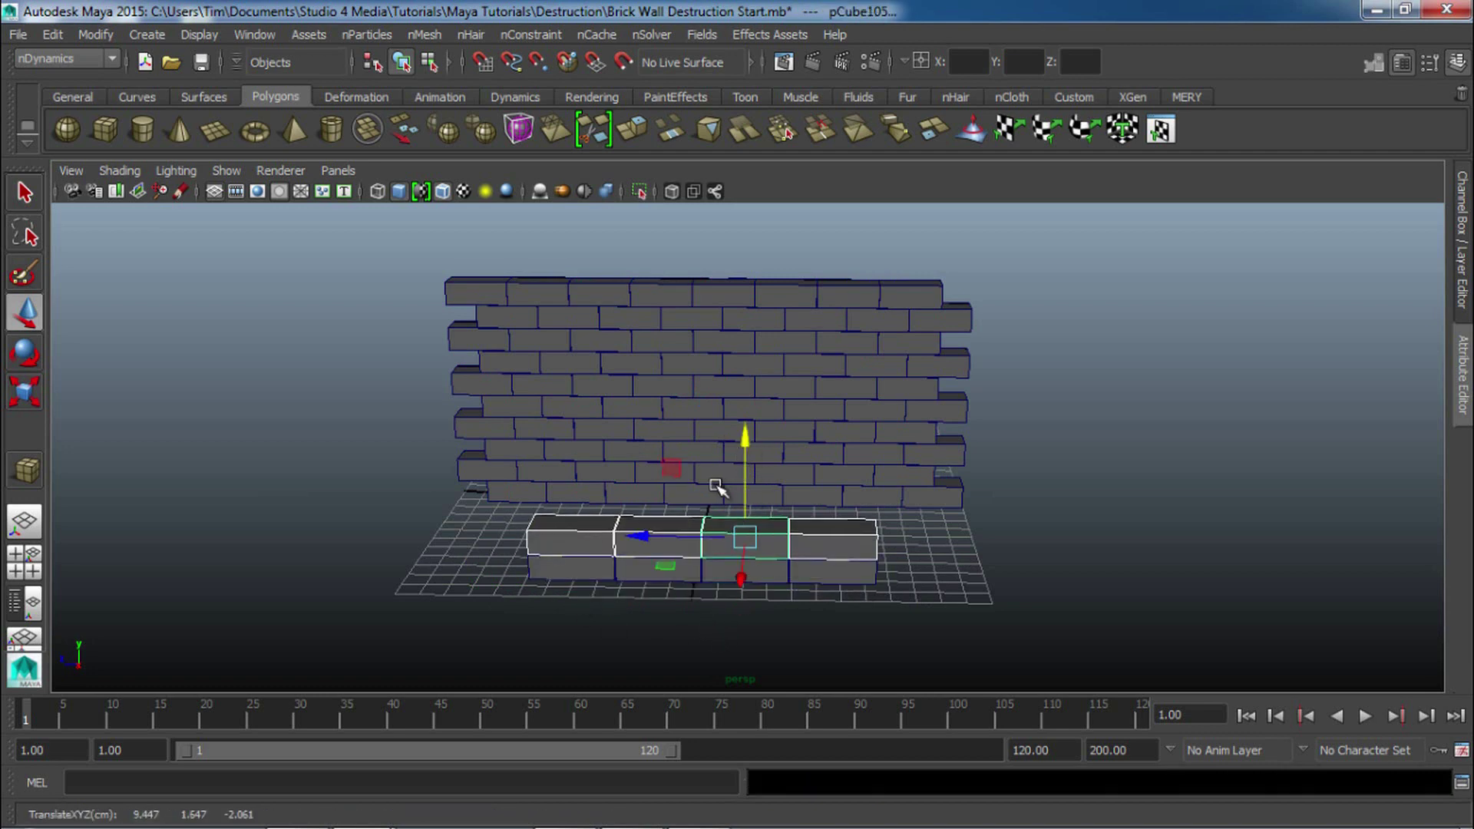
Offset the upper course of sample bricks sideways by about half a brick.
left_click(1047, 566)
left_click_drag(1047, 566, 1125, 645, "alt")
left_click_drag(886, 342, 1113, 511)
left_click(914, 607)
left_click_drag(911, 609, 858, 590, "alt")
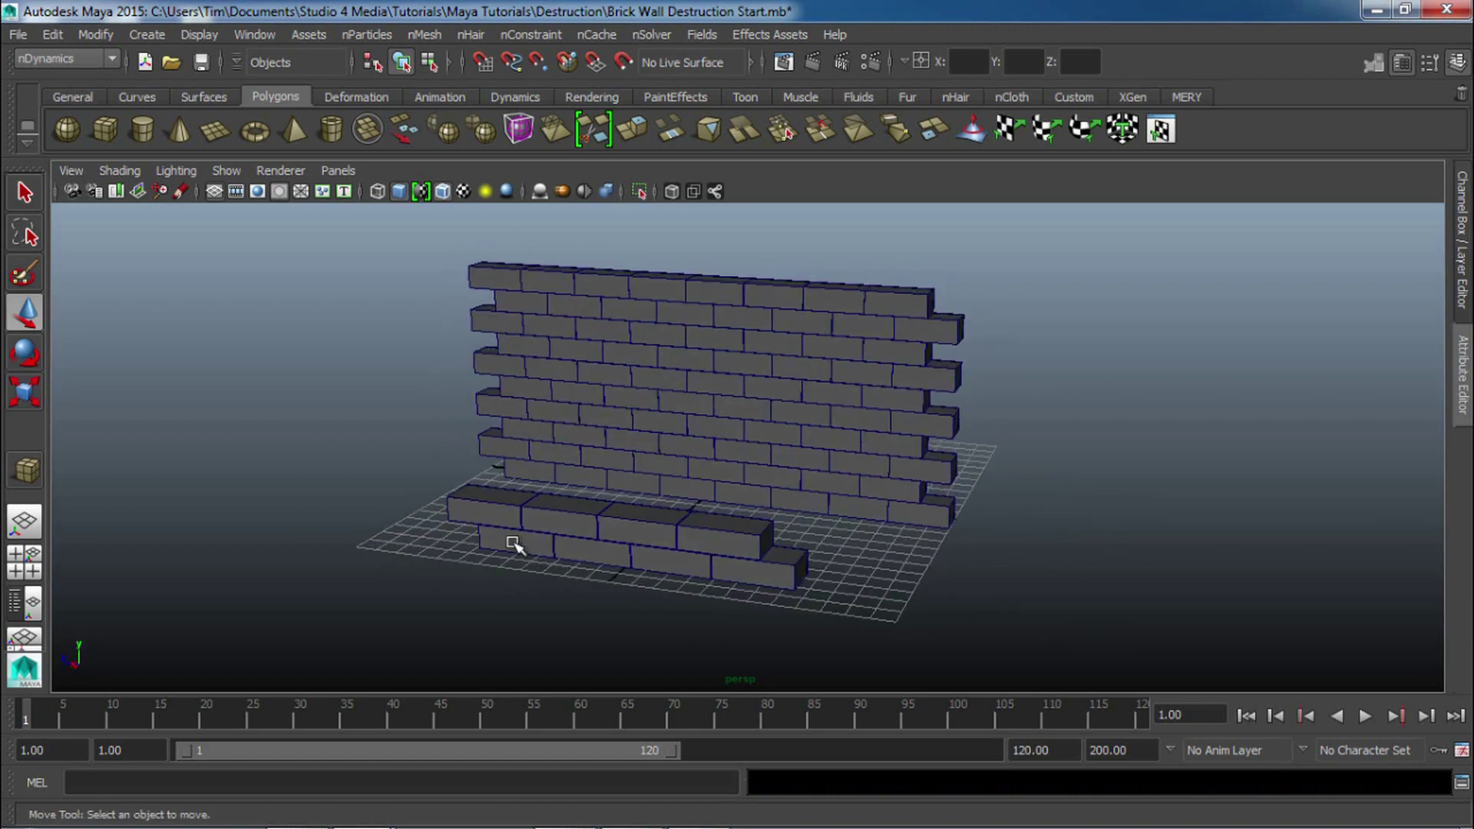
Combine all the sample bricks of both courses into one mesh.
left_click(500, 513)
left_click(561, 516)
left_click_drag(969, 662, 853, 660, "alt")
left_click_drag(642, 625, 552, 507)
left_click(368, 129)
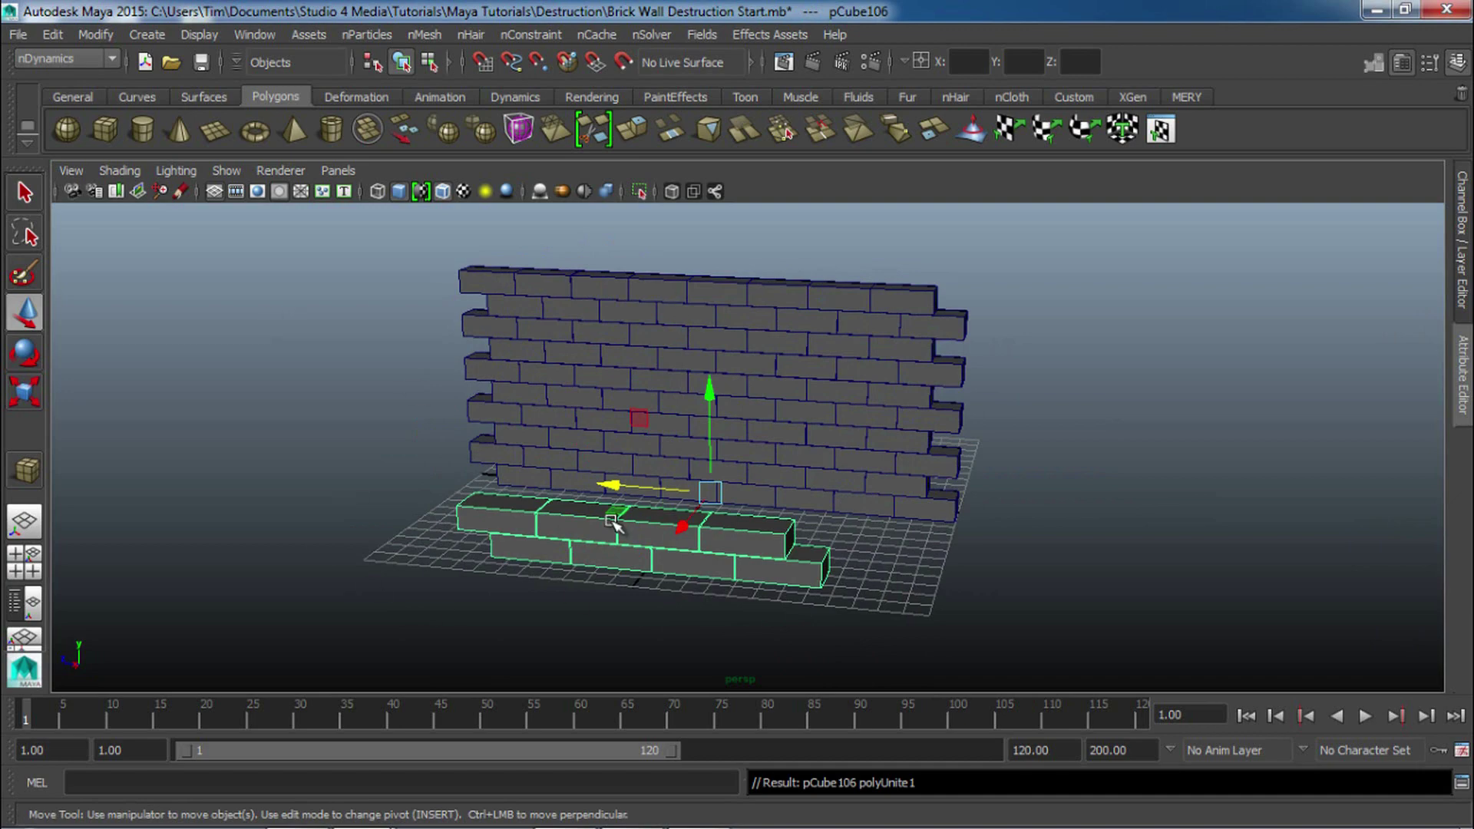
left_click(529, 640)
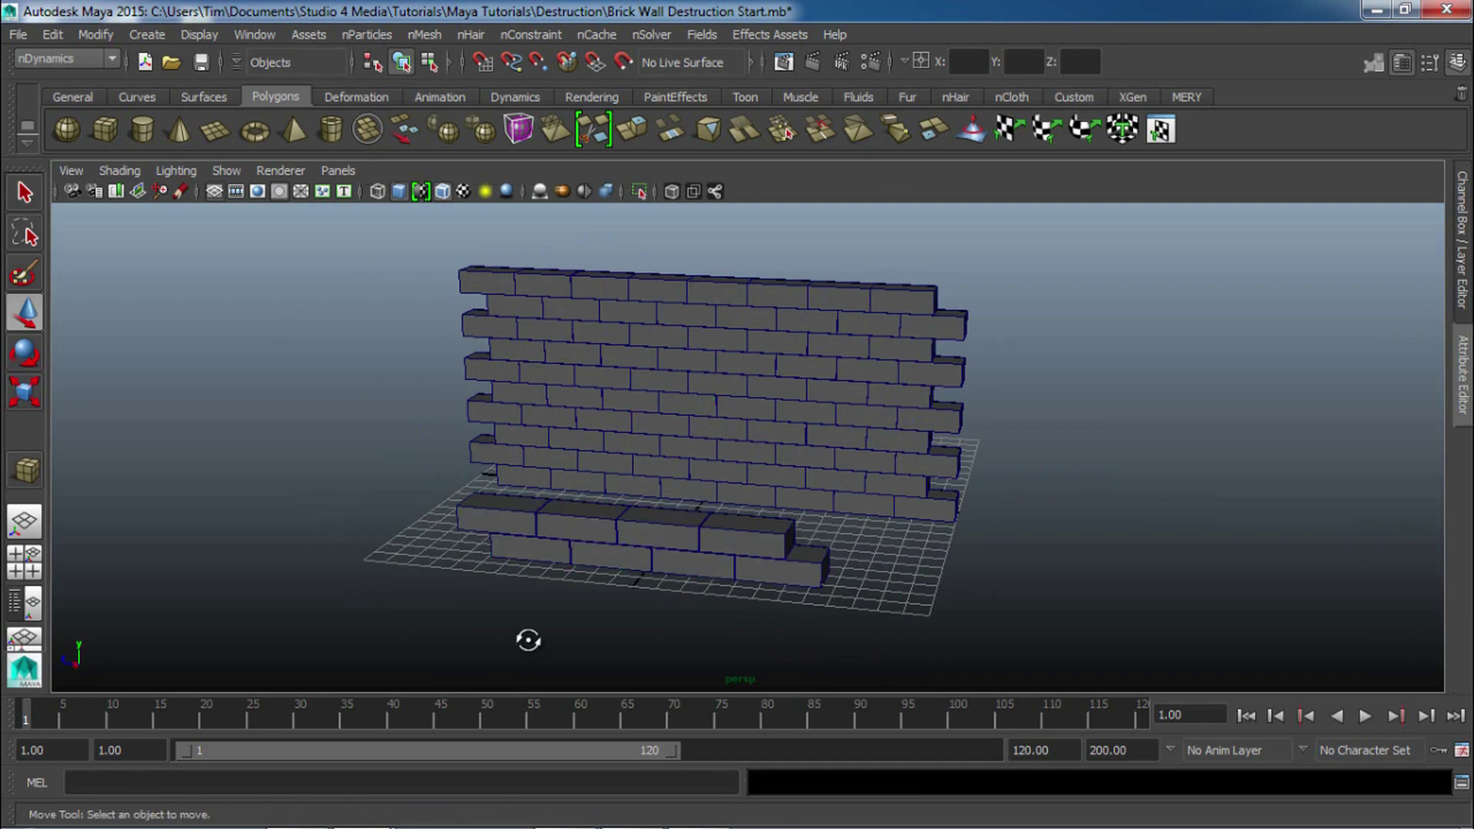
Delete the combined sample bricks in front of the wall.
left_click_drag(528, 640, 764, 615, "alt")
left_click(933, 517)
left_click_drag(1103, 579, 944, 572, "alt")
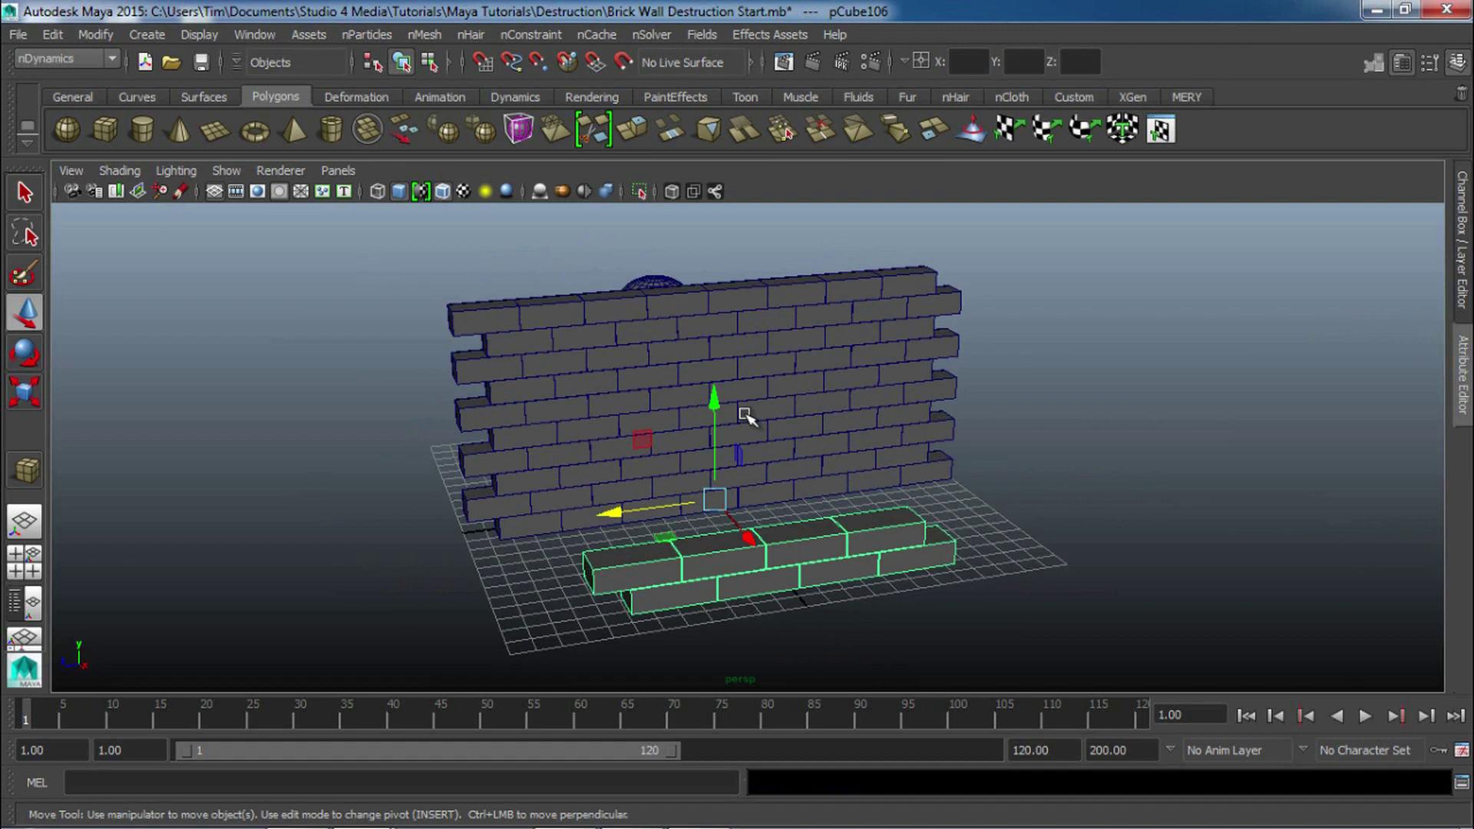
key("Delete")
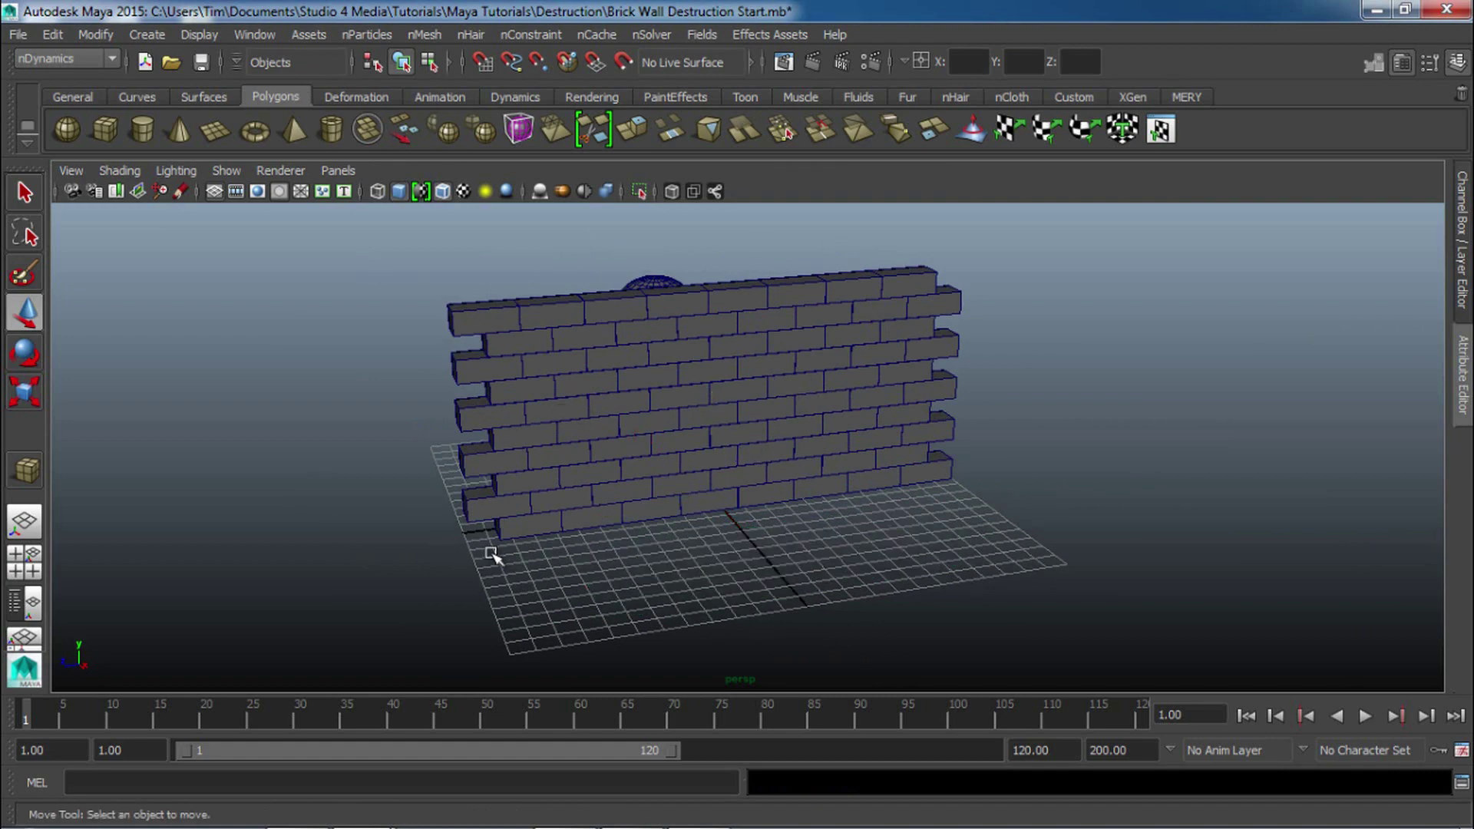
Inspect the combined brick wall up close from both sides, including its staggered ends and brick joints.
left_click_drag(549, 557, 722, 538, "alt")
left_click(721, 399)
left_click_drag(821, 541, 638, 541, "alt")
right_click_drag(454, 487, 706, 528, "alt")
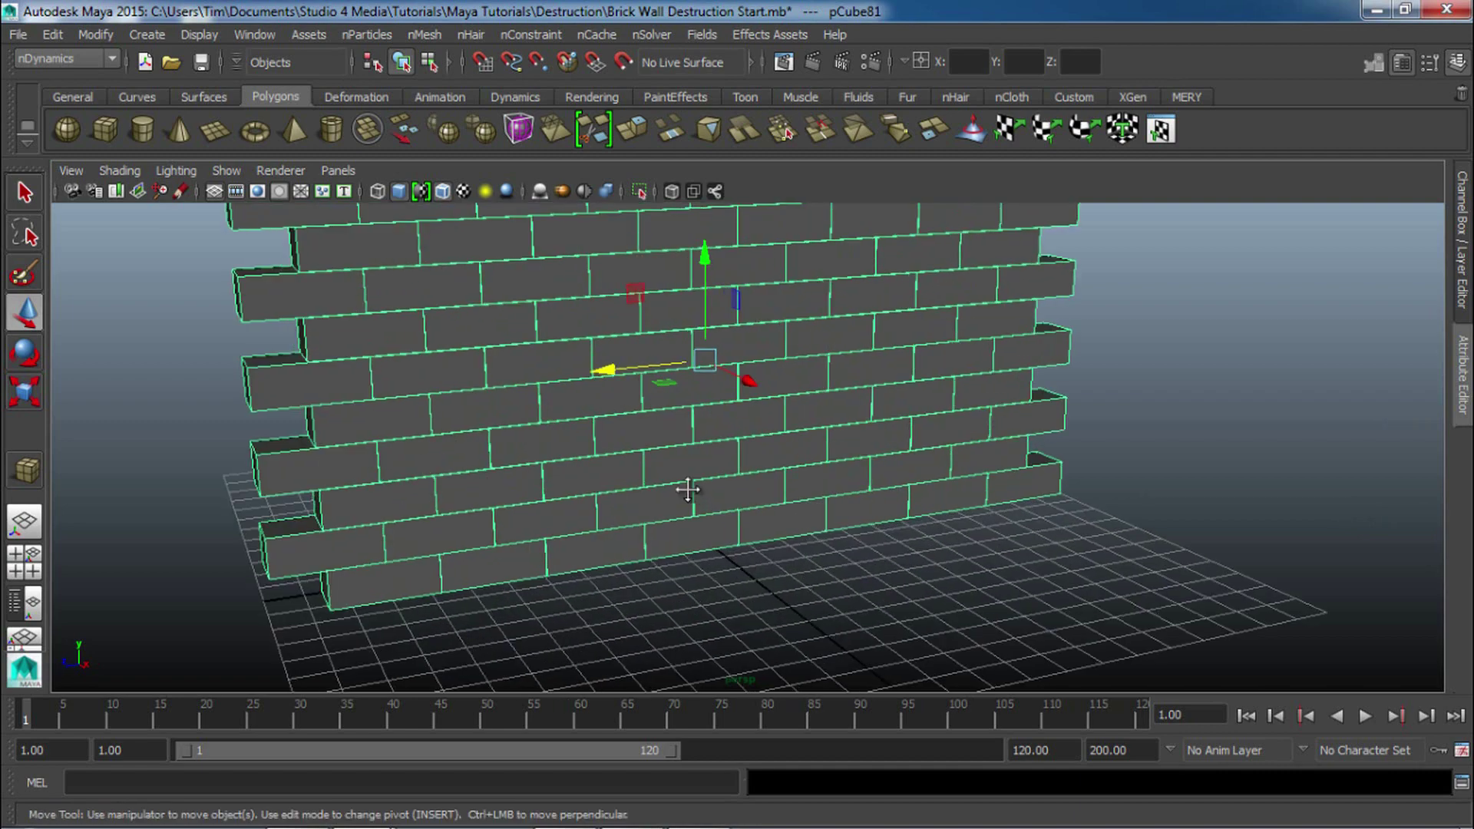
middle_click_drag(707, 528, 766, 627, "alt")
left_click_drag(471, 592, 873, 557, "alt")
right_click_drag(872, 556, 803, 560, "alt")
left_click_drag(1075, 538, 818, 507, "alt")
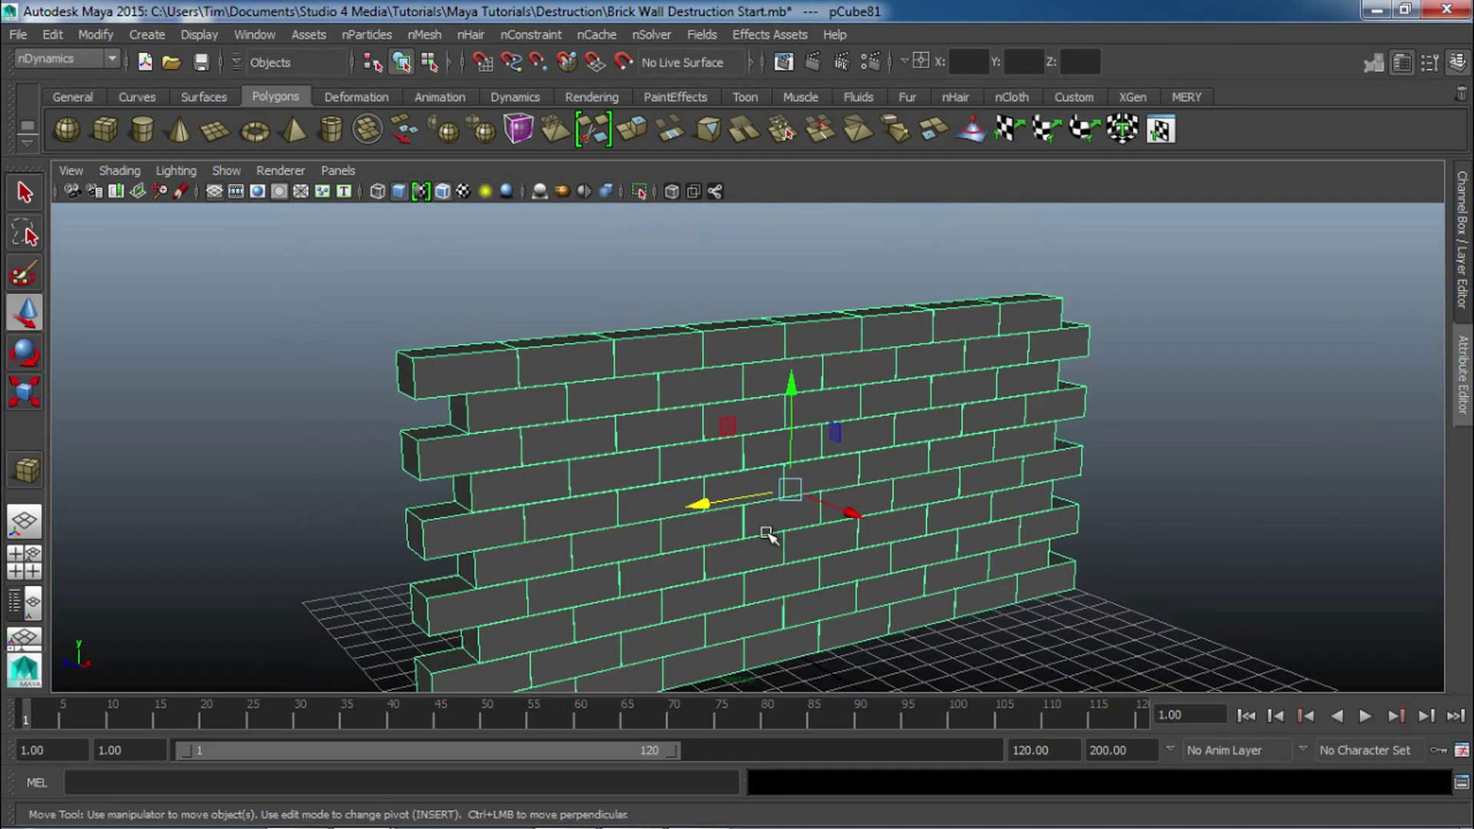
scroll(1075, 507, "down", 2)
left_click(1138, 473)
Play the sphere's animation through the brick wall from the side, stop it and rewind to frame 1.
left_click_drag(721, 555, 933, 543, "alt")
left_click_drag(1079, 471, 1028, 489, "alt")
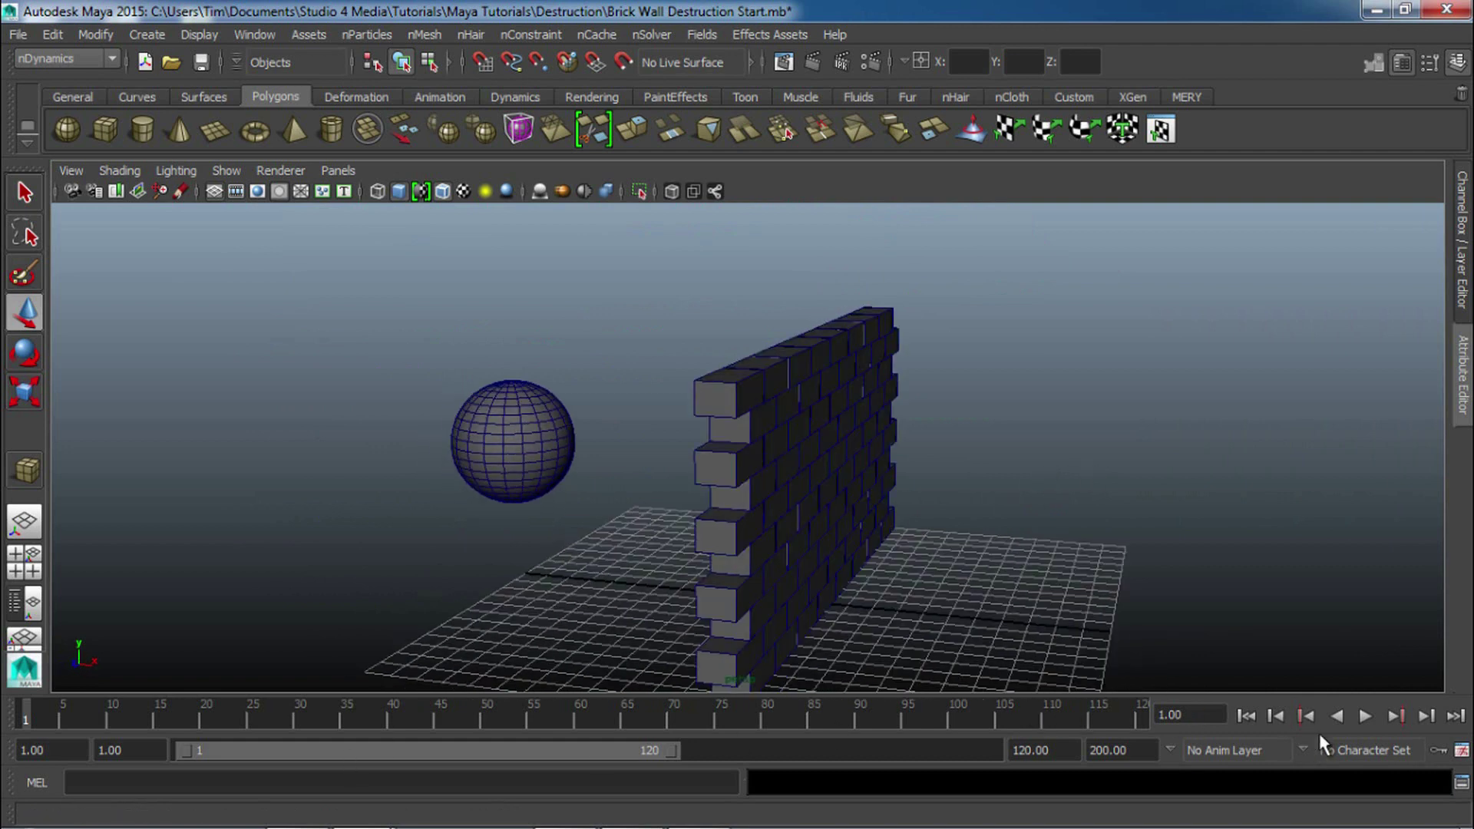
left_click(1365, 716)
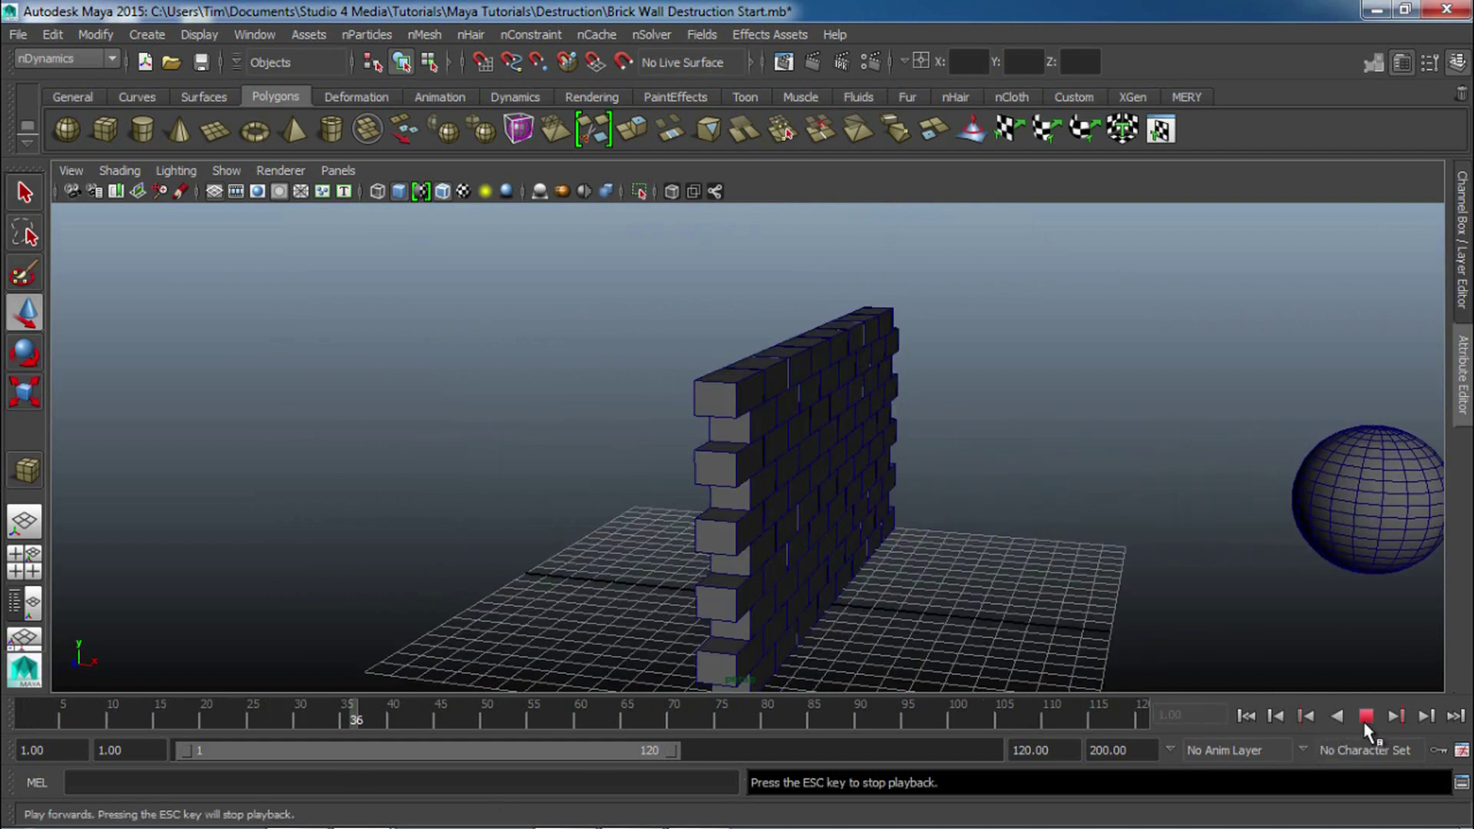
left_click(1366, 716)
left_click(1246, 716)
Convert the brick wall mesh to an nCloth object.
scroll(807, 453, "up", 1)
scroll(768, 492, "up", 2)
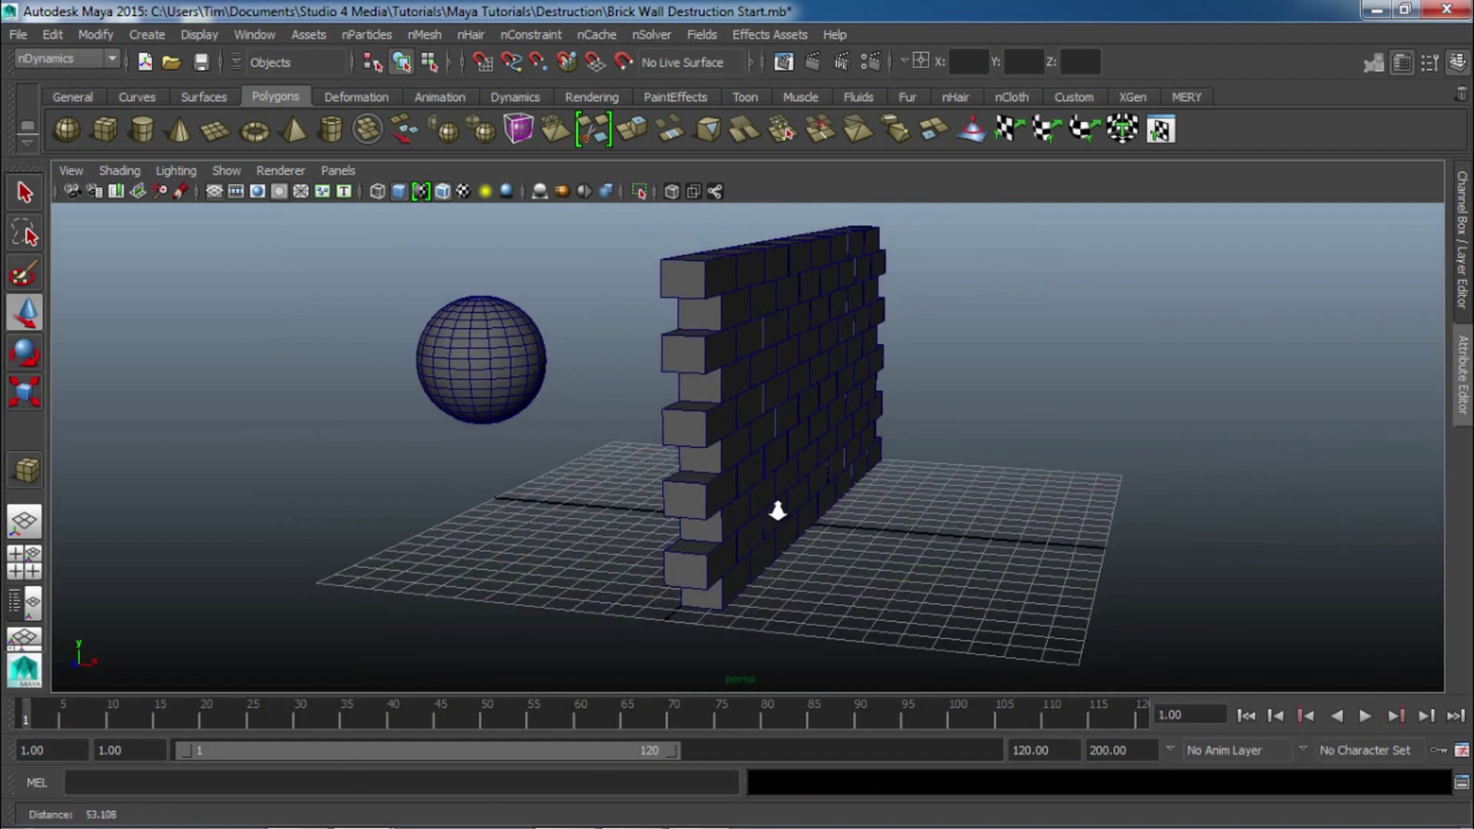
left_click_drag(778, 513, 810, 533, "alt")
left_click(812, 408)
left_click_drag(937, 468, 837, 513, "alt")
left_click(435, 37)
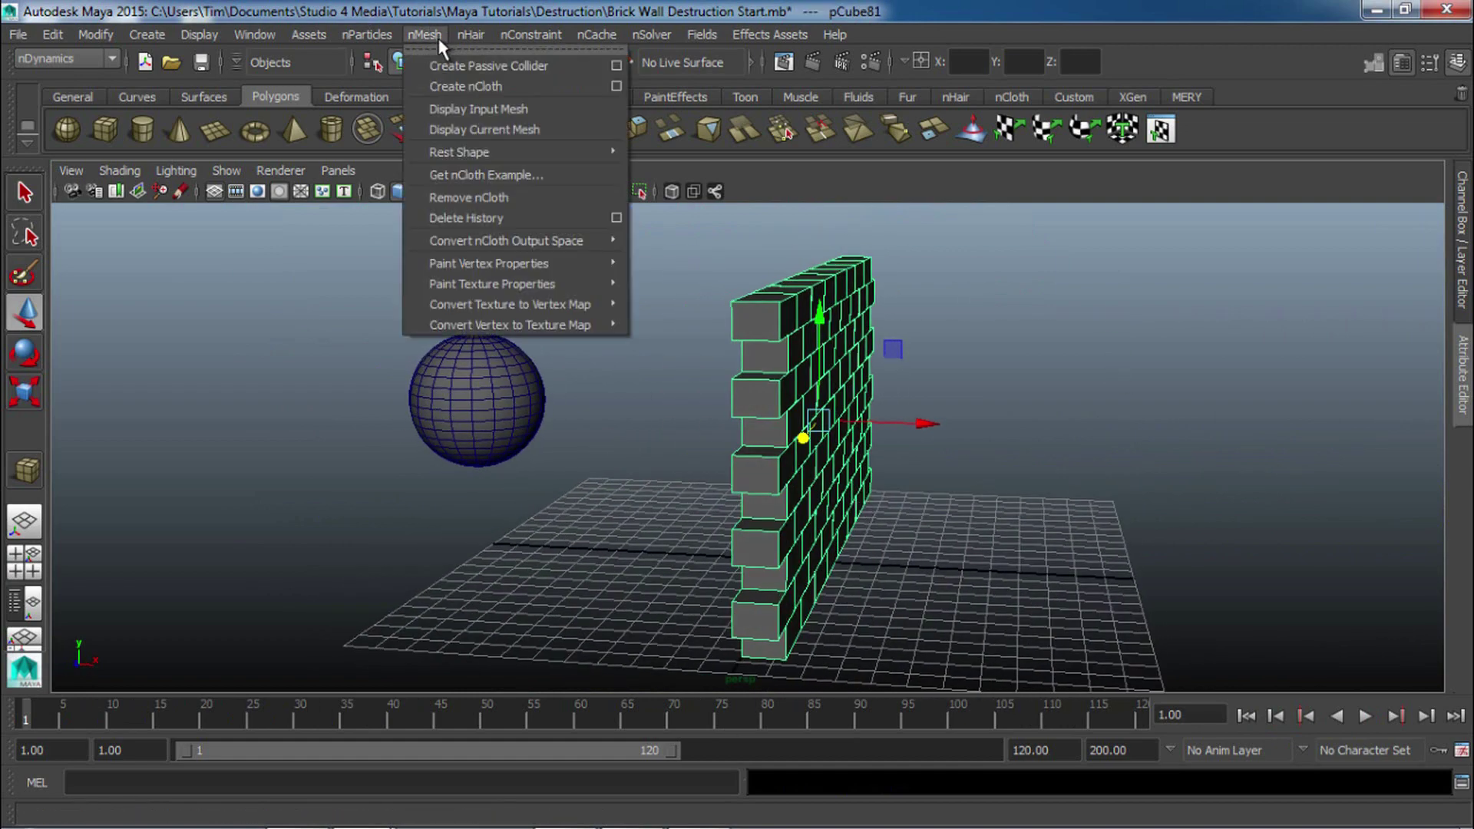
left_click(461, 86)
Make the animated sphere a passive collider.
left_click(437, 394)
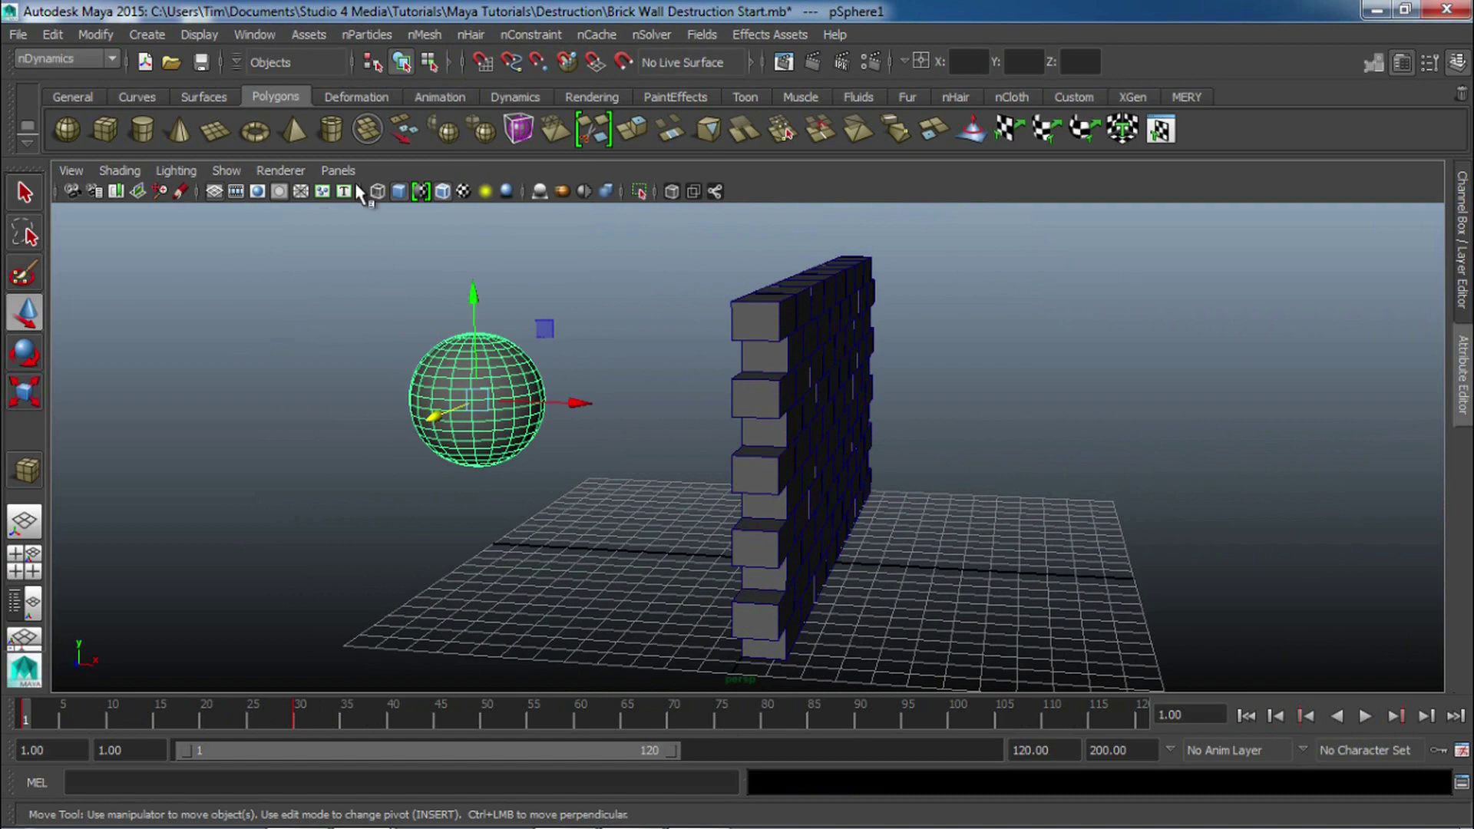
left_click(424, 35)
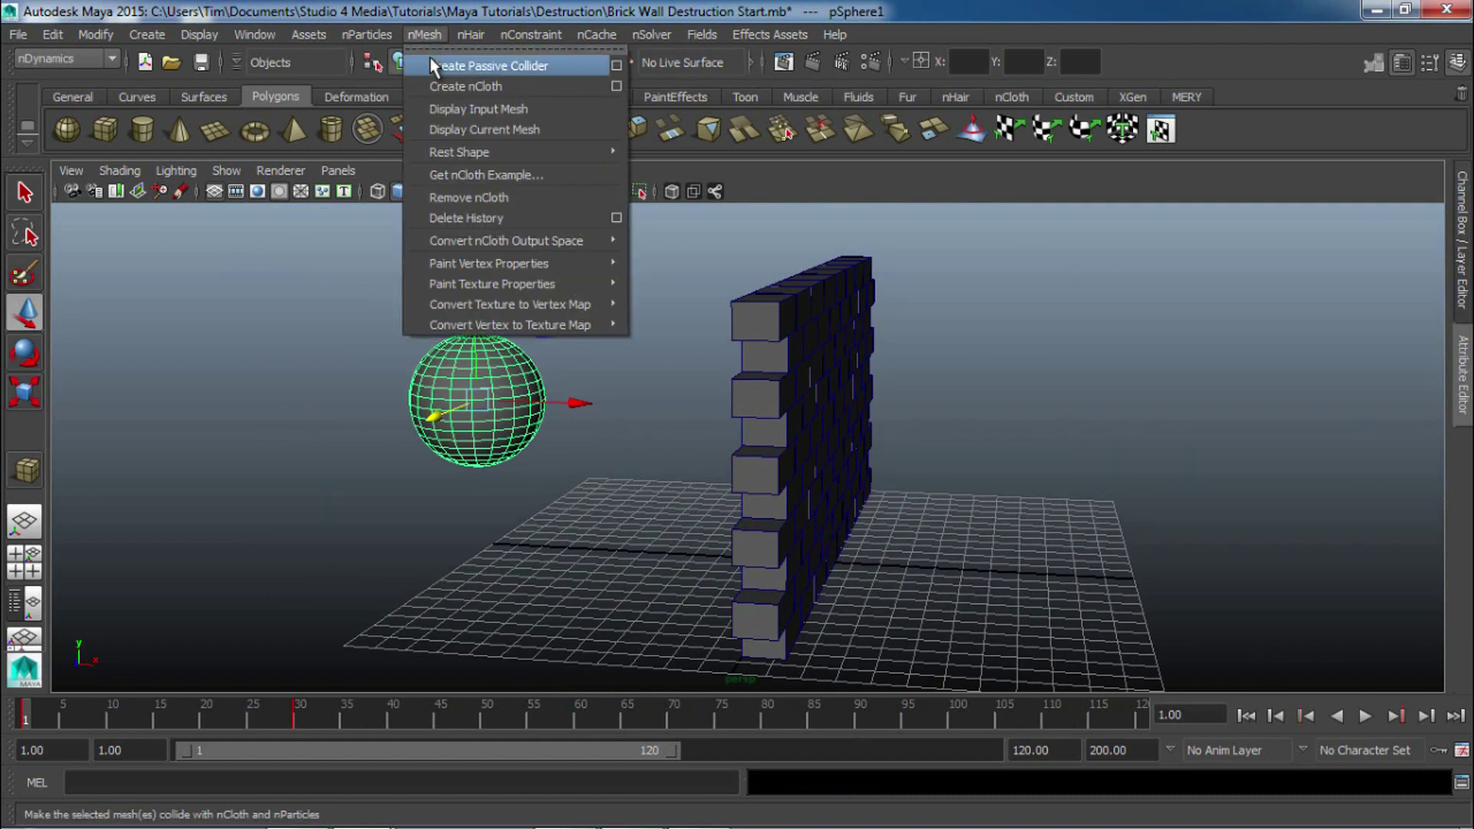
left_click(430, 65)
Create a new nCache for the brick wall's nCloth simulation.
left_click_drag(1073, 316, 1017, 421, "alt")
left_click_drag(848, 470, 814, 470, "alt")
left_click(1461, 367)
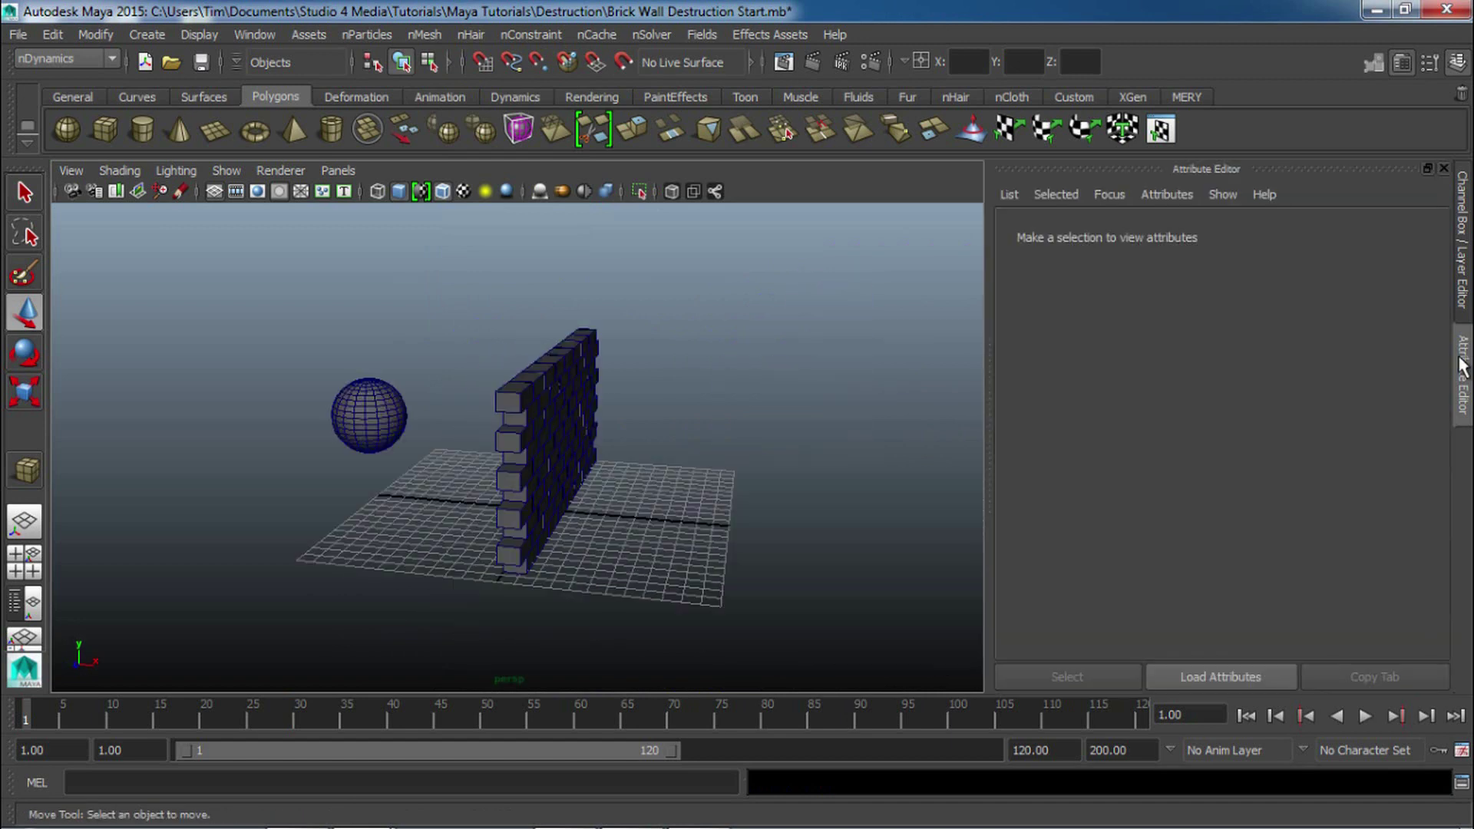
left_click(569, 431)
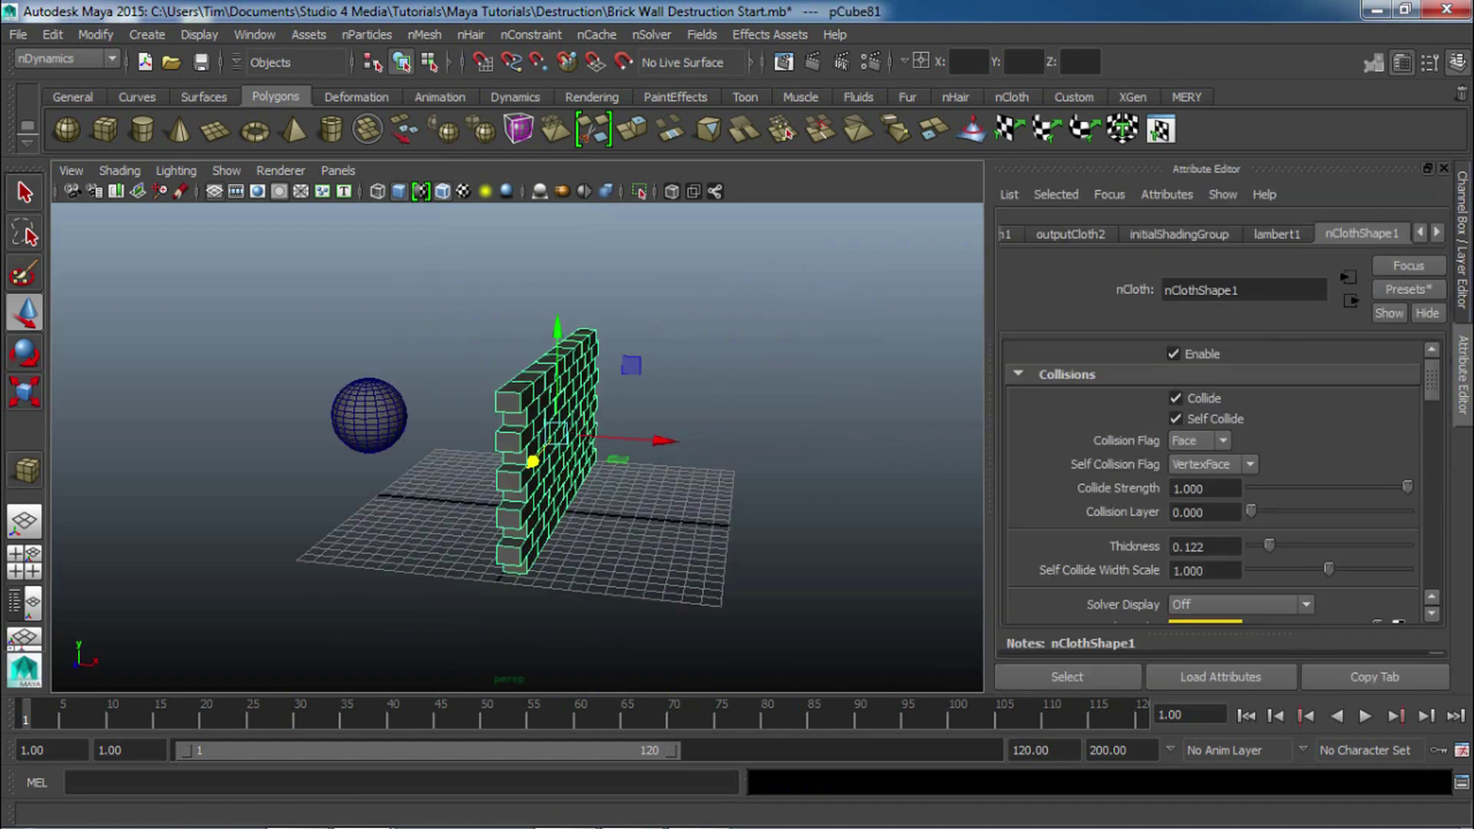
left_click(1461, 354)
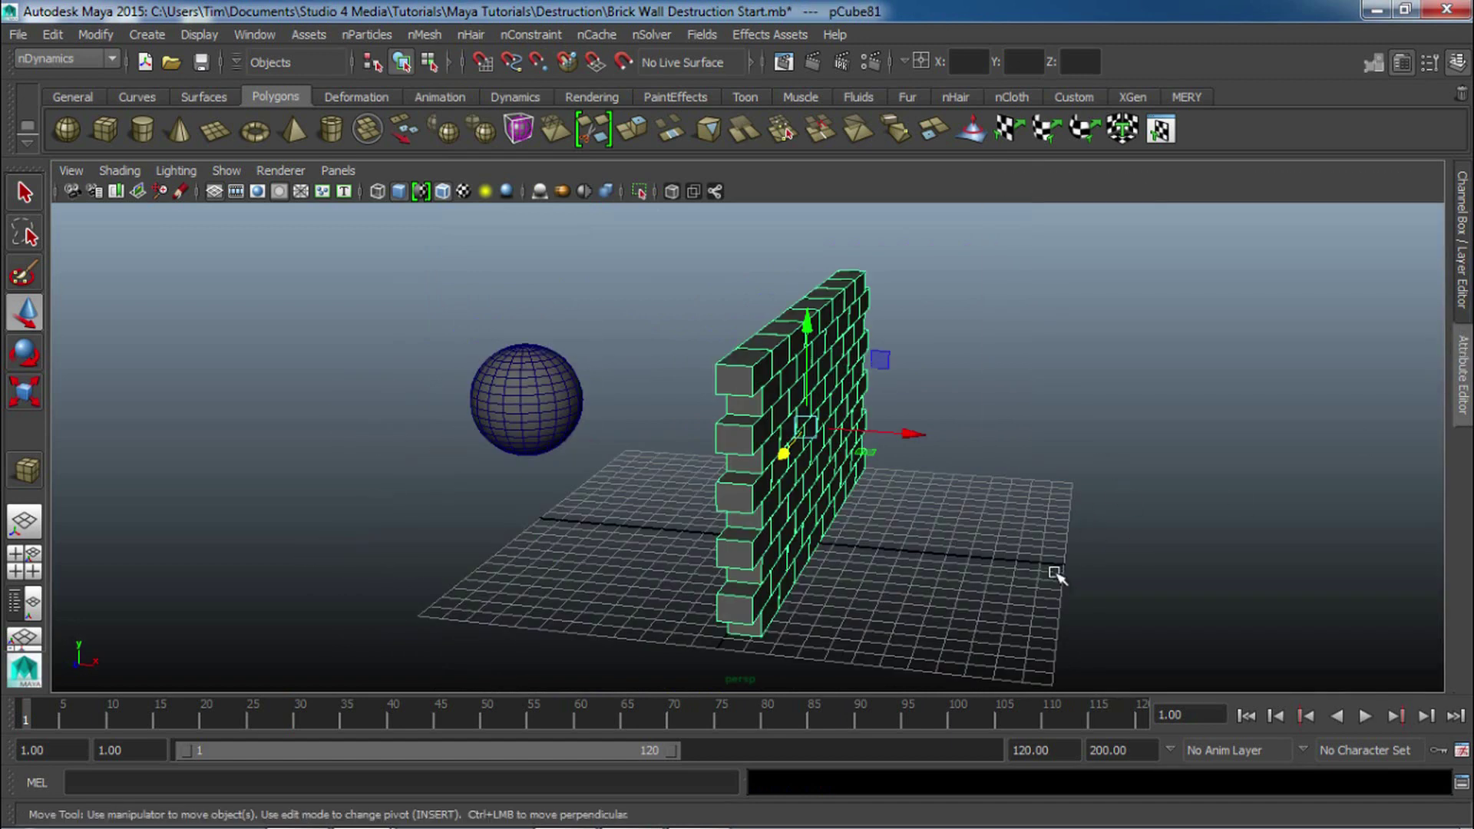
left_click_drag(1055, 573, 655, 527, "alt")
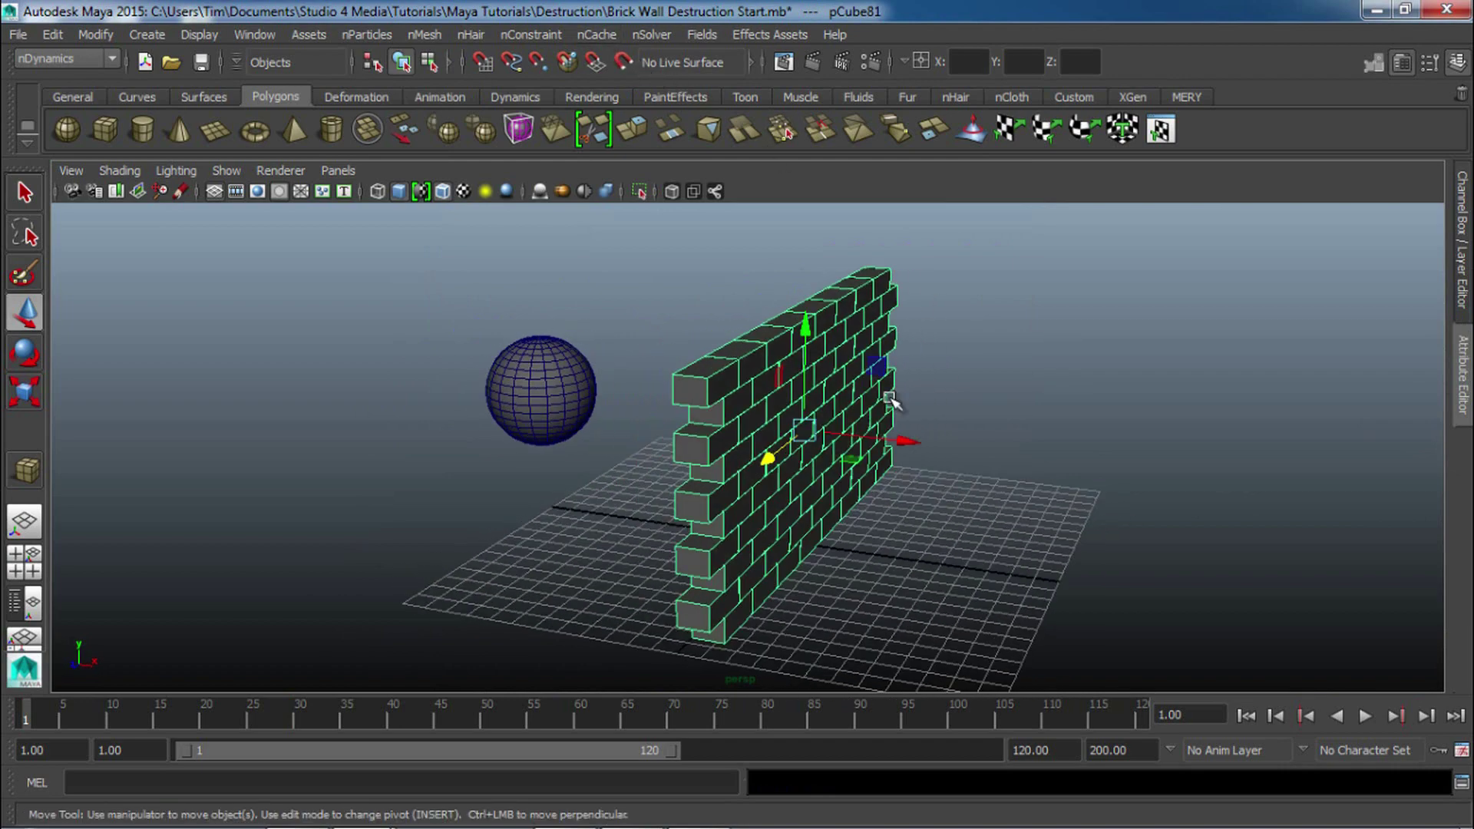
left_click(596, 34)
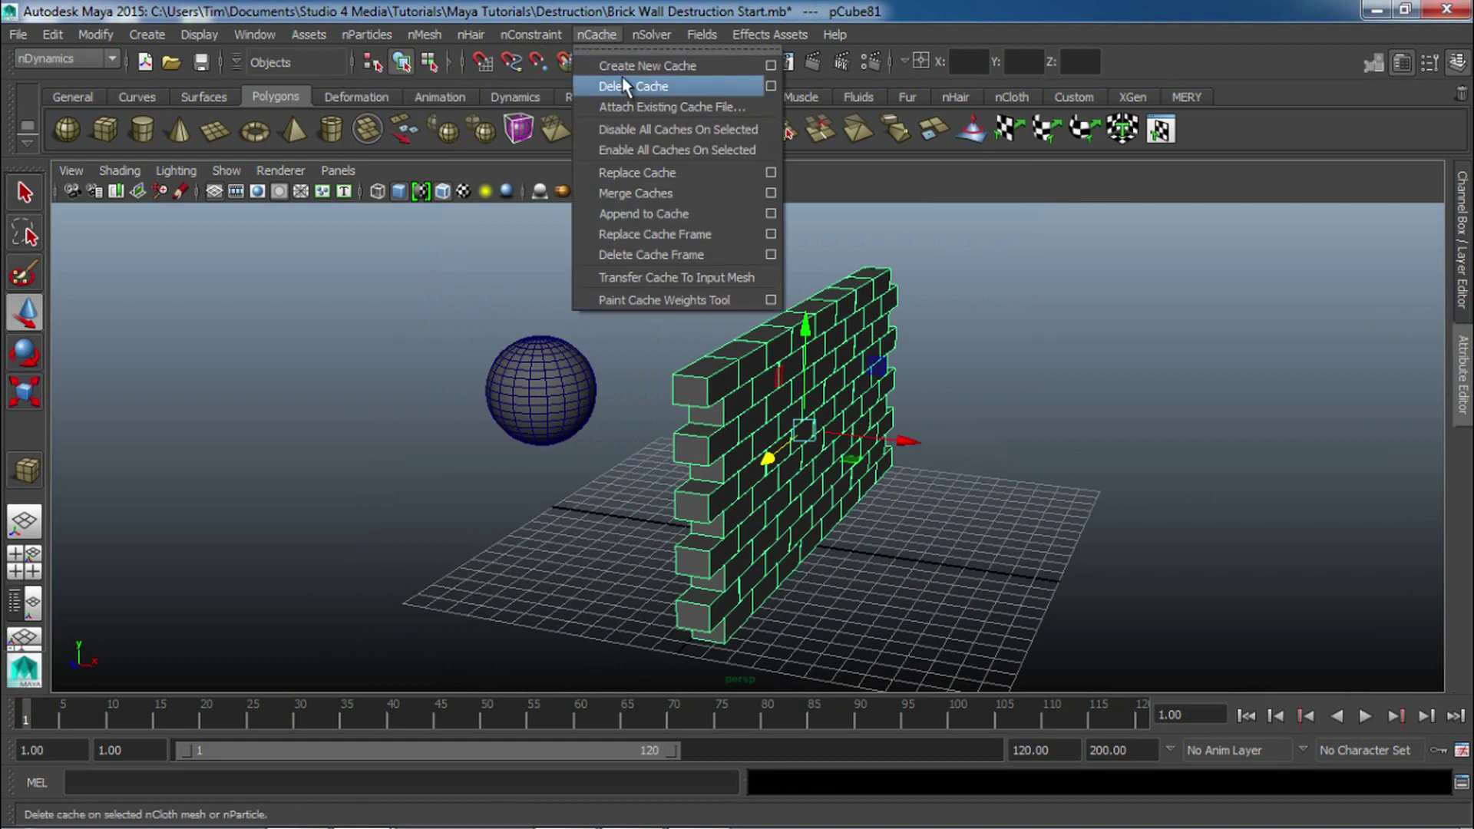
left_click(625, 68)
left_click(883, 432)
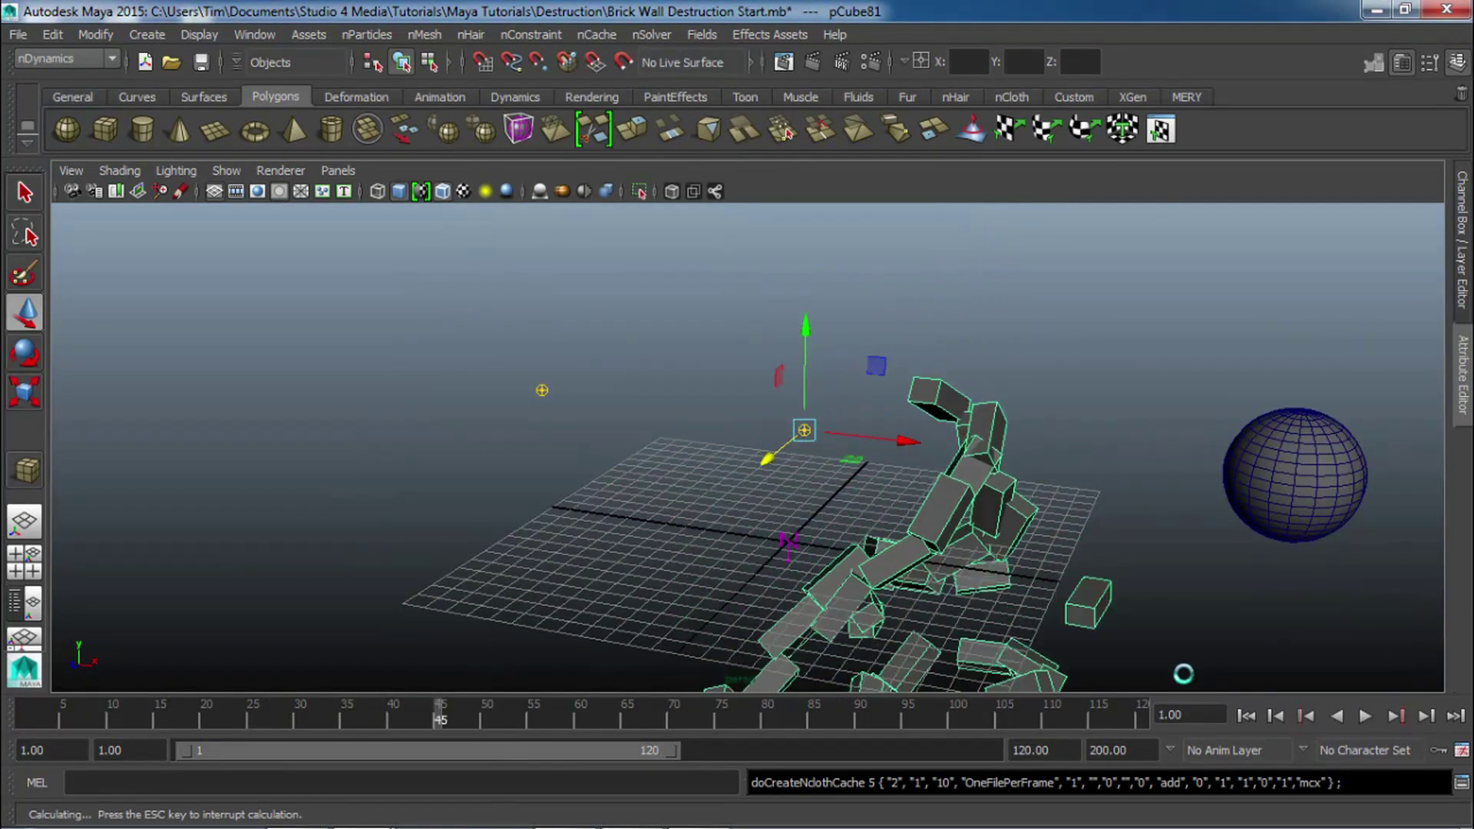
Scrub through the cached wall collapse, examine the falling bricks from different angles, and return to frame 1.
left_click(1244, 717)
left_click(478, 526)
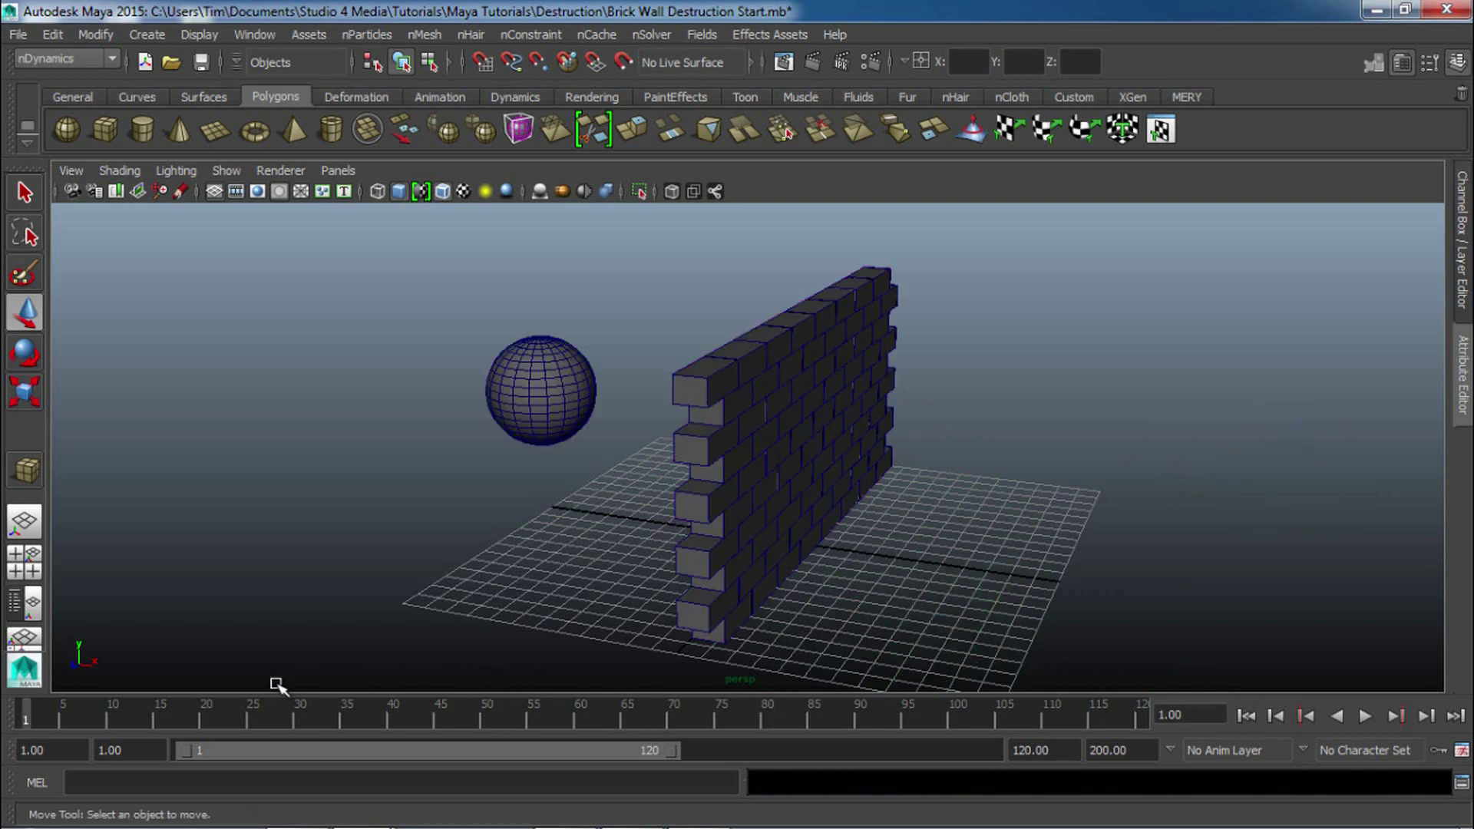
left_click_drag(26, 709, 365, 754)
right_click_drag(691, 516, 1120, 512, "alt")
left_click_drag(1120, 511, 1156, 542, "alt")
middle_click_drag(1156, 542, 996, 643, "alt")
left_click_drag(996, 643, 810, 350, "alt")
scroll(695, 615, "down", 5)
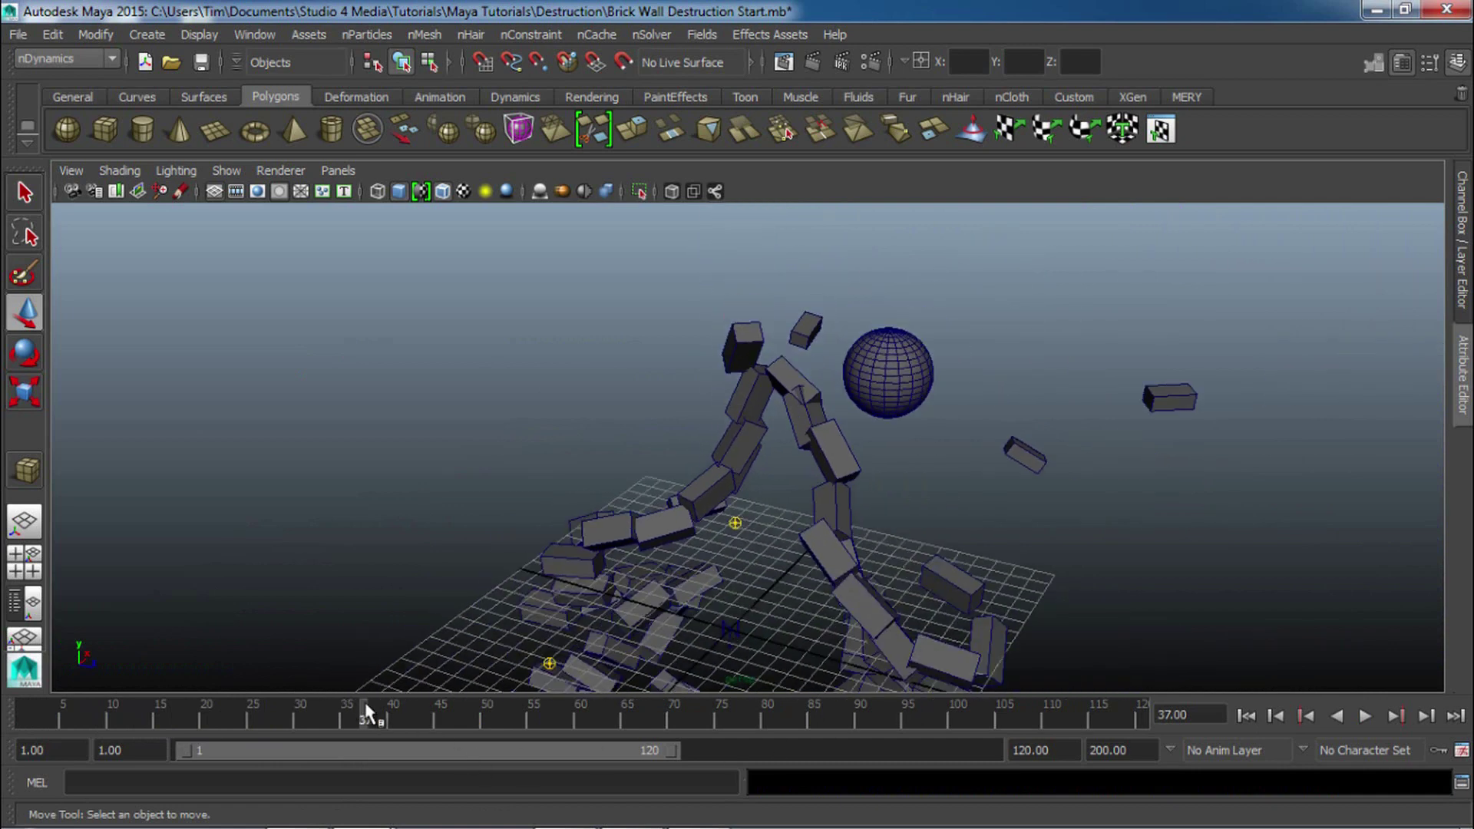
left_click_drag(376, 708, 691, 708)
scroll(970, 619, "down", 5)
left_click_drag(970, 619, 817, 578, "alt")
scroll(816, 577, "down", 3)
left_click_drag(668, 724, 23, 721)
Select the brick wall and open its nucleus1 solver attributes at the Gravity and Wind settings.
right_click_drag(584, 449, 1267, 560, "alt")
left_click_drag(1075, 551, 1036, 550, "alt")
left_click(610, 422)
left_click_drag(1143, 559, 1083, 559, "alt")
middle_click_drag(679, 455, 872, 417, "alt")
middle_click_drag(1123, 487, 983, 487, "alt")
left_click(1464, 370)
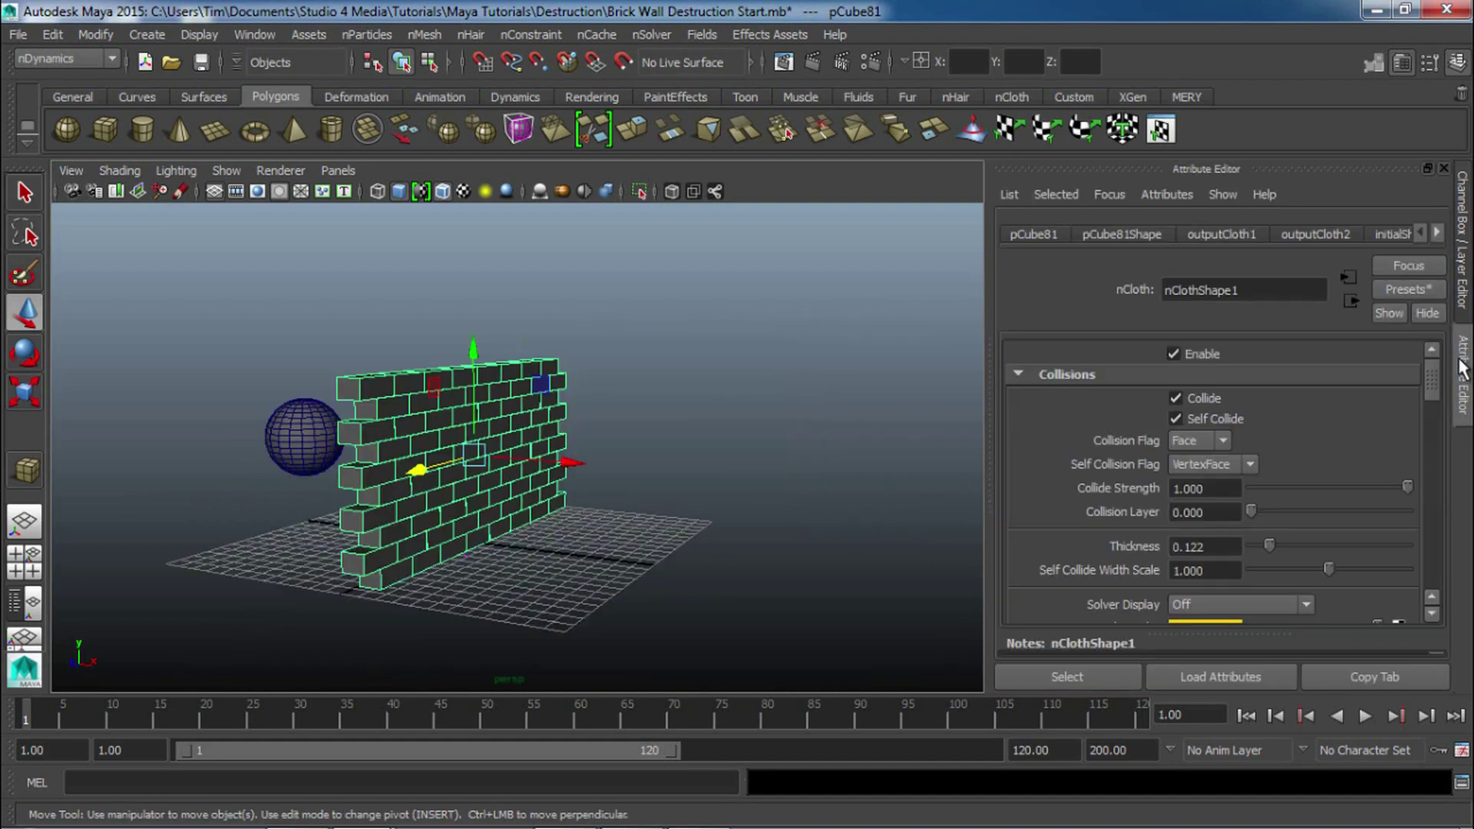
left_click(1439, 232)
left_click(1438, 232)
left_click(1238, 234)
scroll(1266, 432, "down", 2)
scroll(1263, 432, "up", 1)
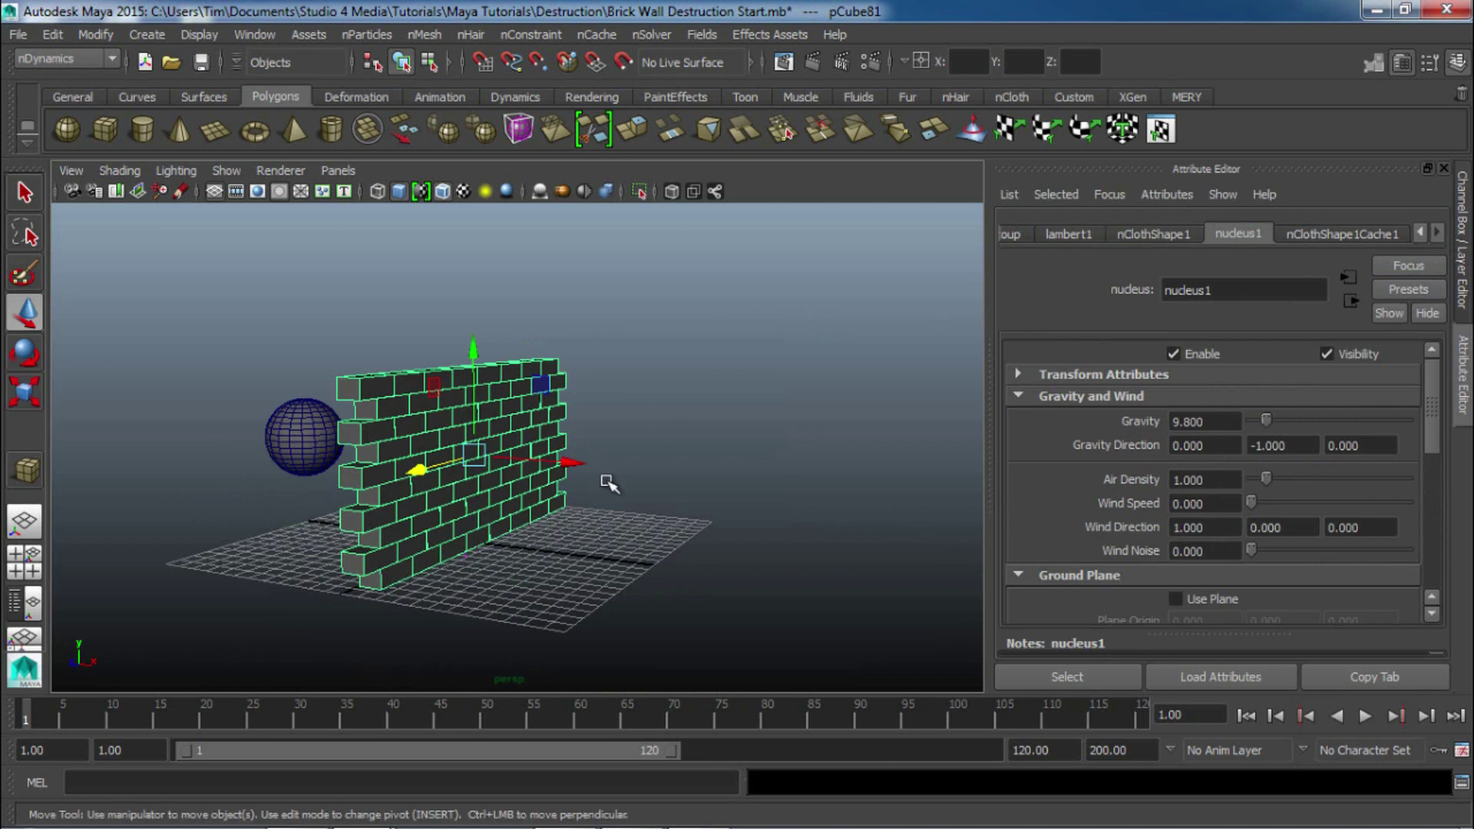
Replay the cached wall collapse with the nucleus attributes open and return to frame 1.
key("alt+v")
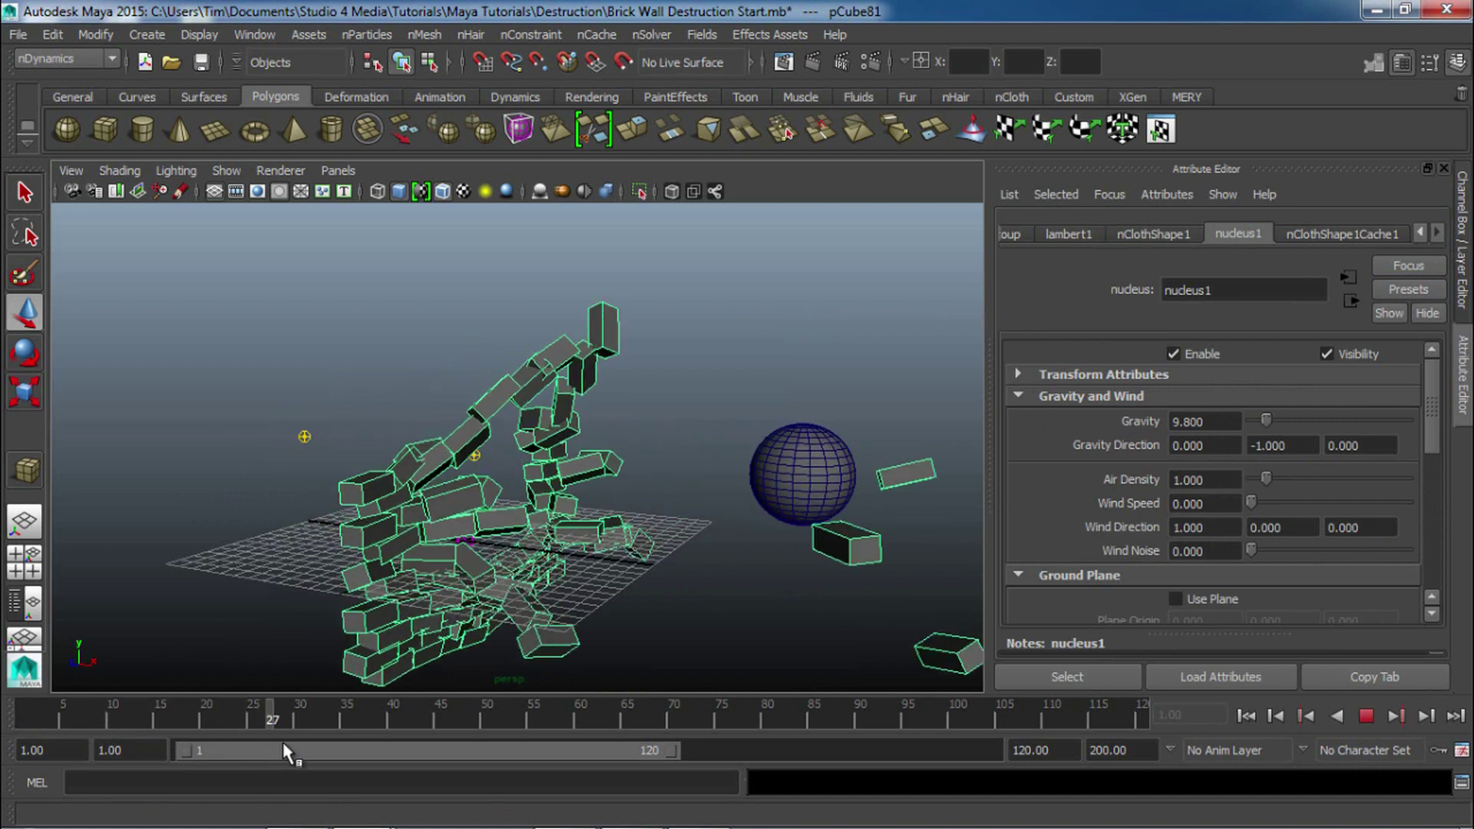
left_click_drag(381, 747, 17, 757)
scroll(1135, 450, "down", 3)
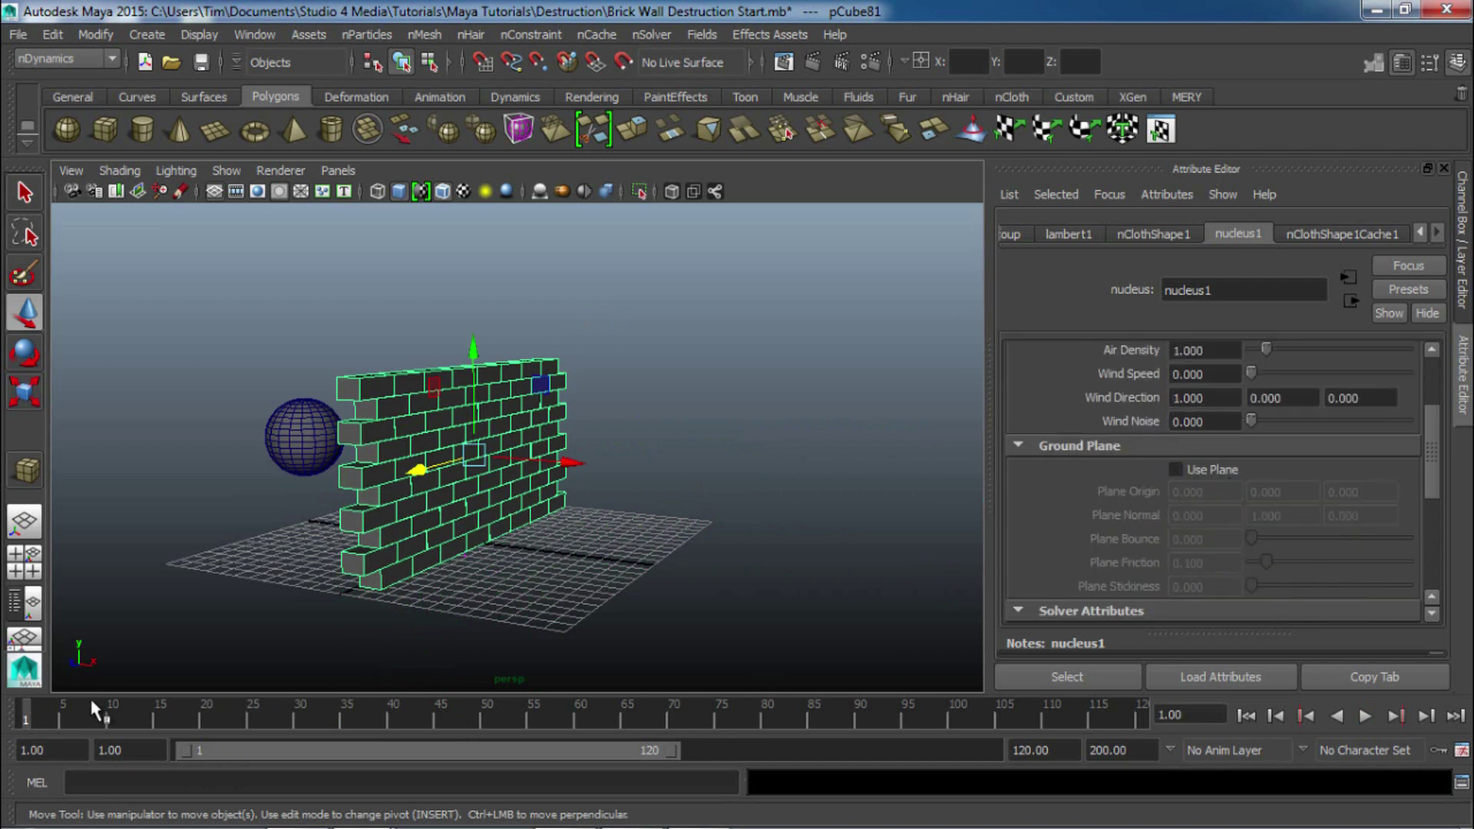
mouse_move(76, 703)
left_mouse_down()
mouse_move(334, 733)
mouse_move(417, 767)
mouse_move(431, 757)
mouse_move(315, 712)
mouse_move(23, 753)
left_mouse_up()
Enable Use Plane in nucleus1's Ground Plane settings and check how the wall's base sits on the grid.
left_click(1206, 472)
left_click_drag(545, 424, 180, 453, "alt")
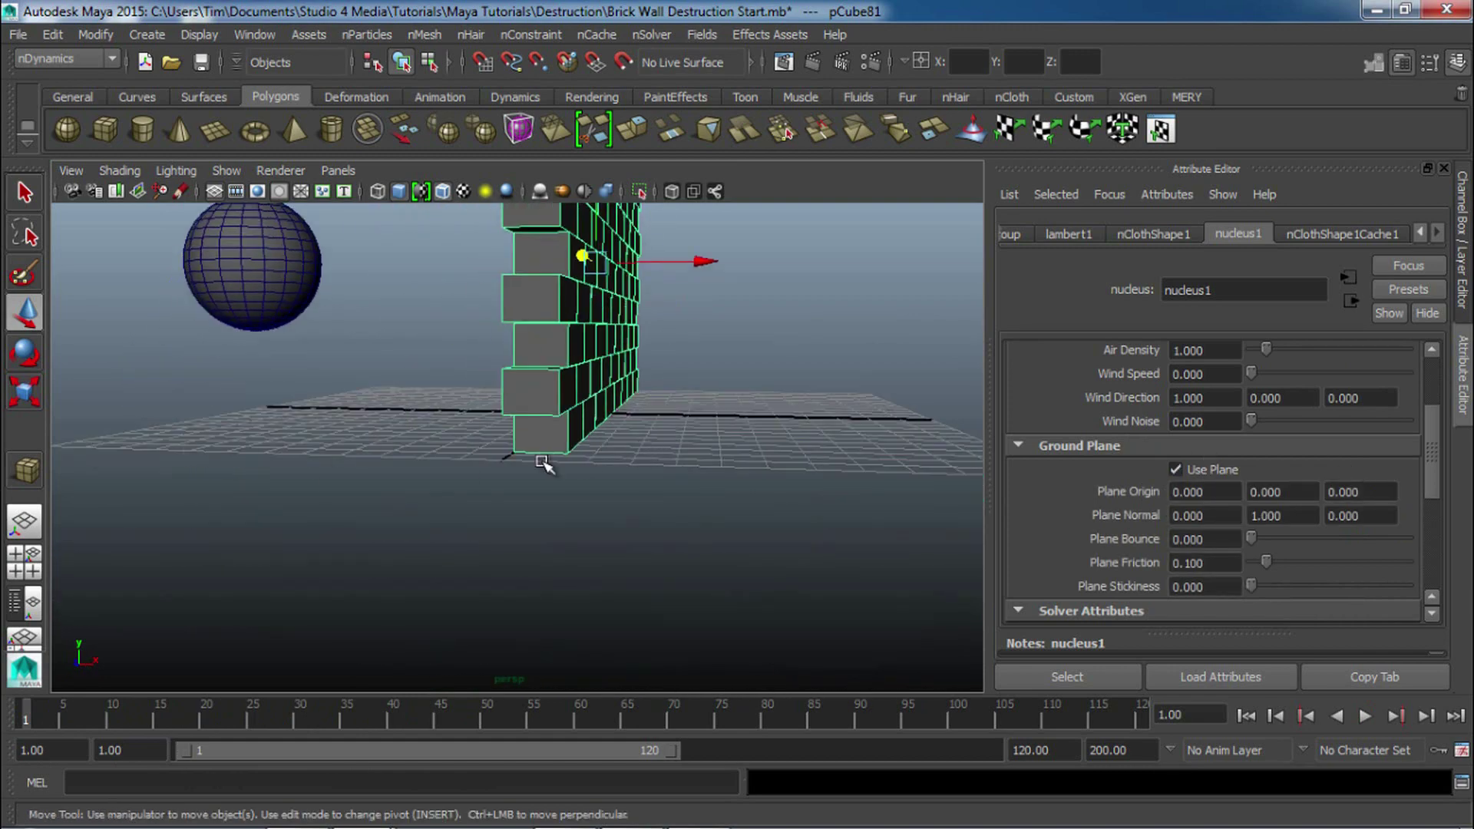
left_click(632, 530)
left_click_drag(632, 530, 625, 468, "alt")
right_click(579, 358)
right_click_drag(695, 311, 672, 331)
scroll(820, 421, "down", 5)
left_click_drag(691, 569, 628, 572, "alt")
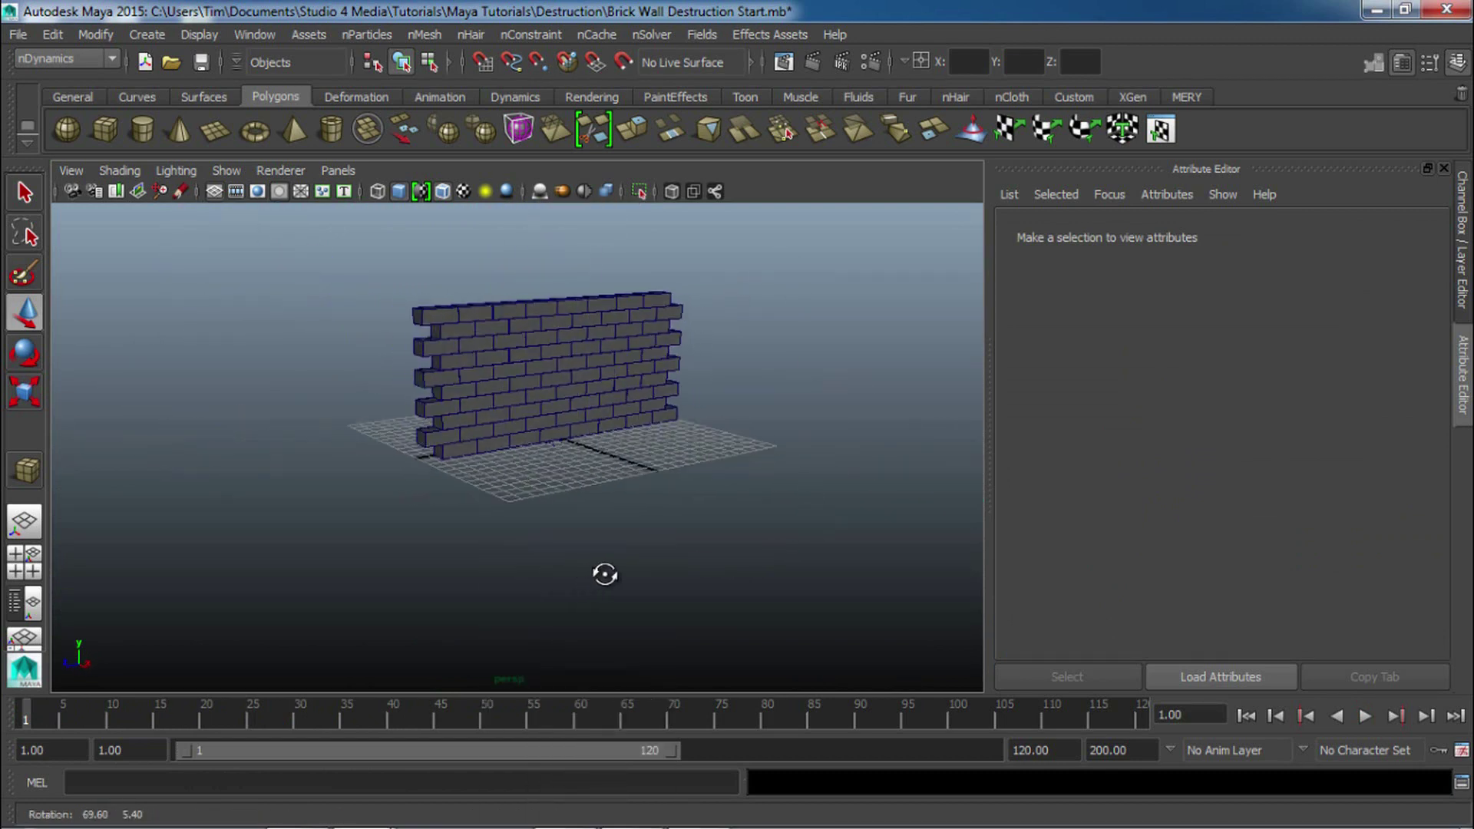
left_click_drag(638, 579, 682, 415, "alt")
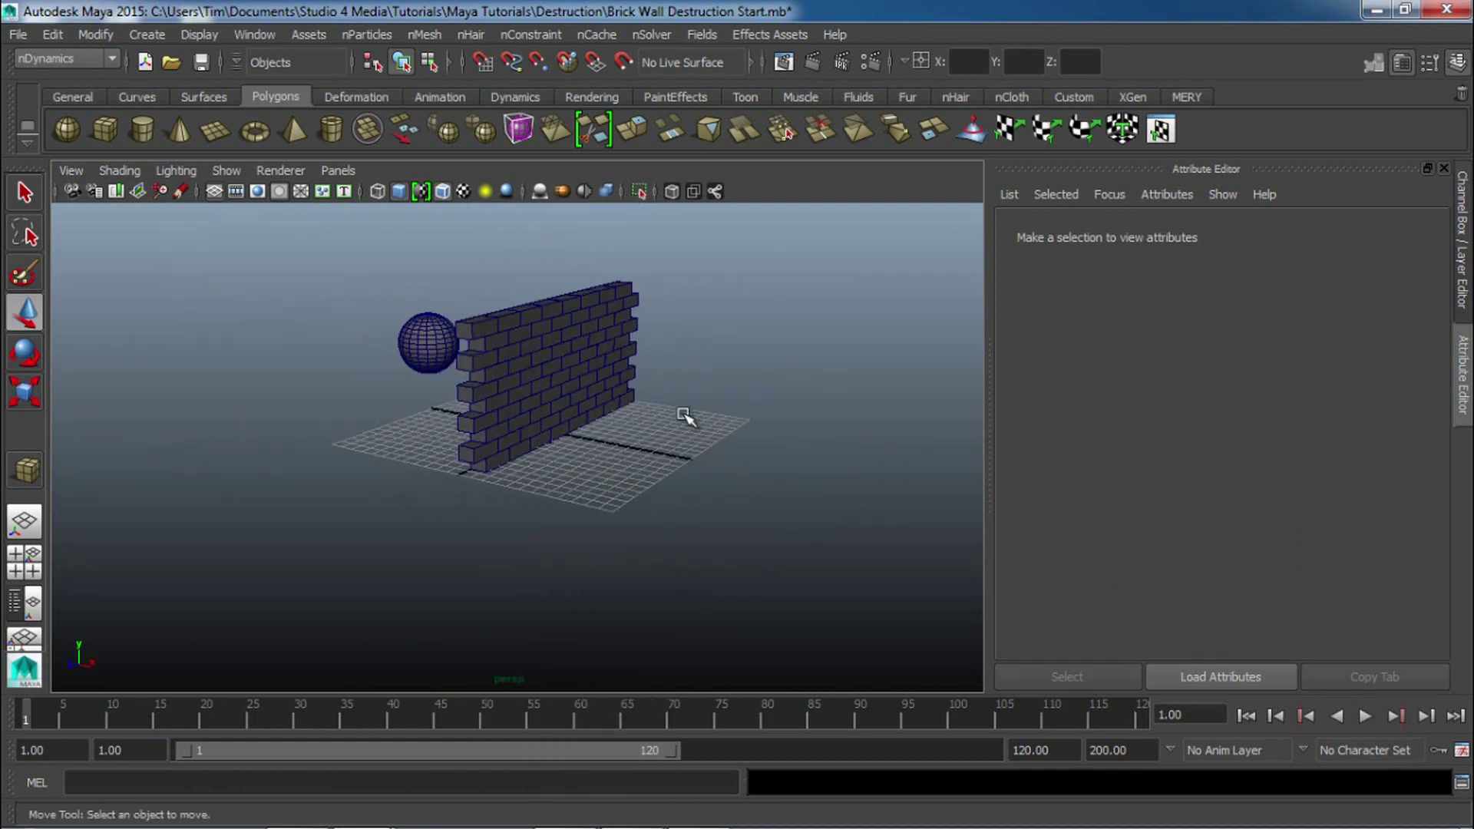
Play the selected wall's simulation to frame 37, inspect the collapsed bricks from several sides, and return to frame 1.
left_click(604, 304)
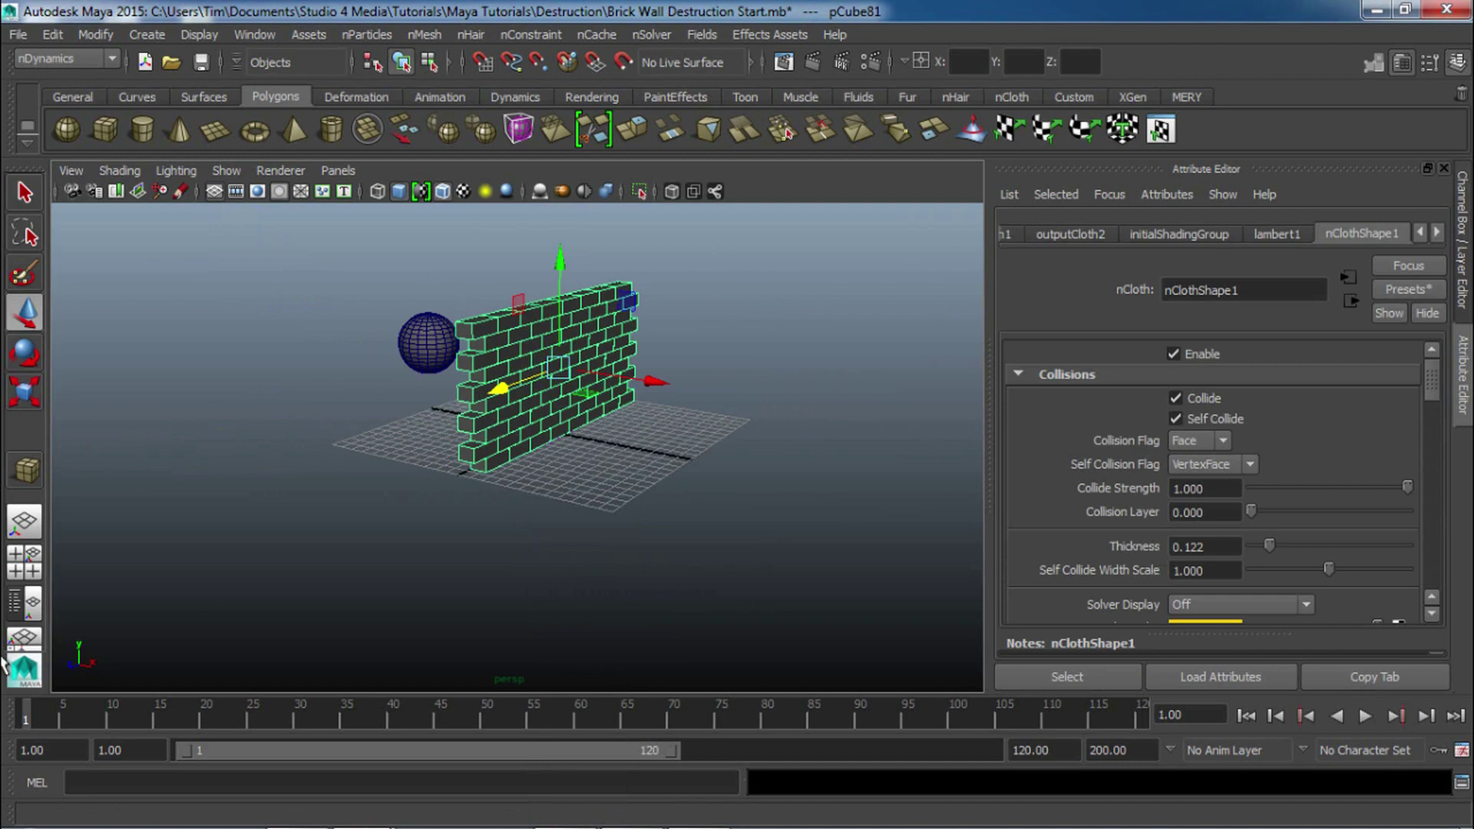
key("alt+v")
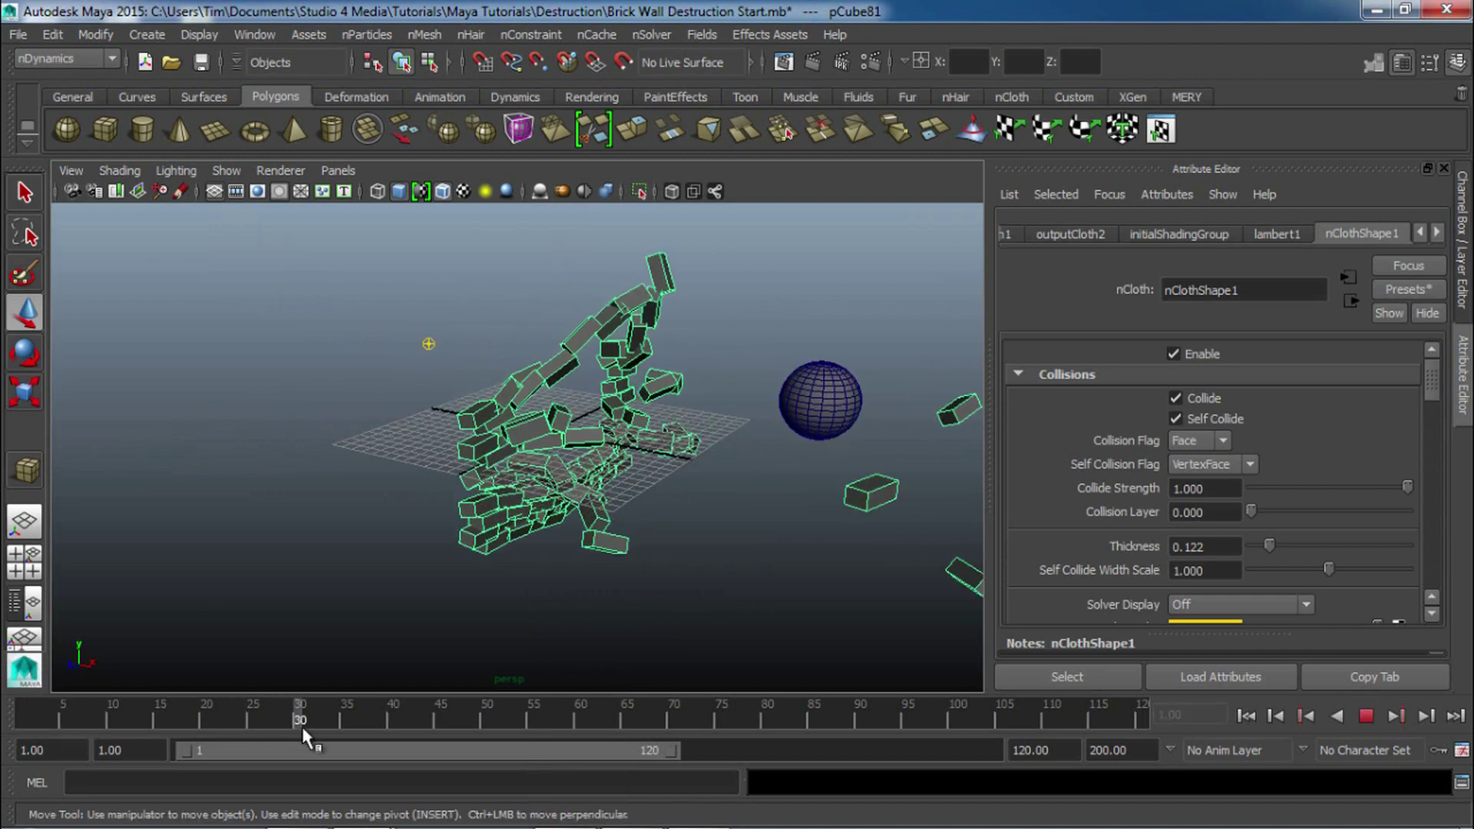
key("alt+v")
right_click_drag(446, 520, 748, 499, "alt")
left_click_drag(676, 528, 640, 587, "alt")
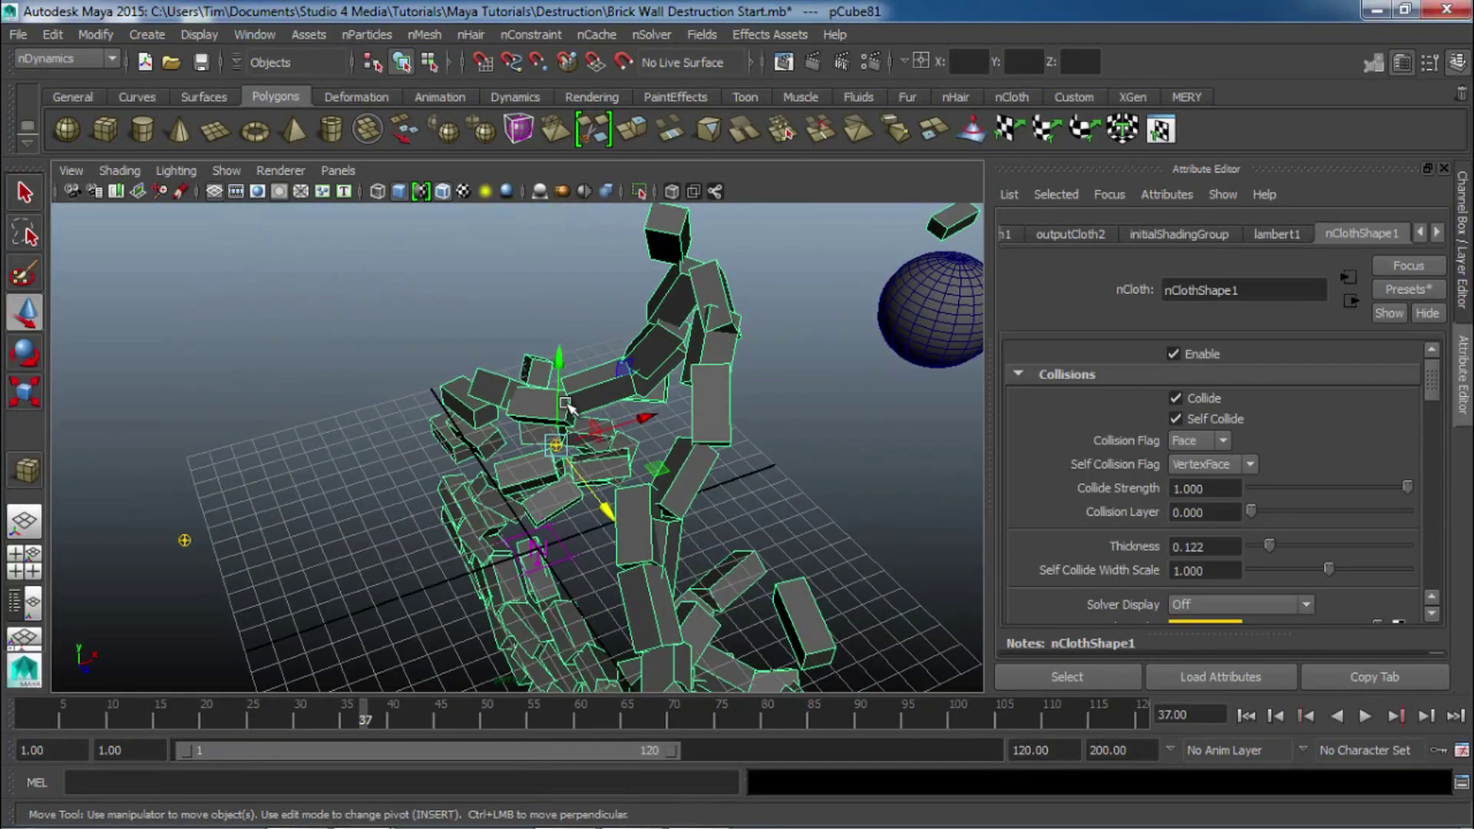
left_click_drag(578, 419, 598, 533, "alt")
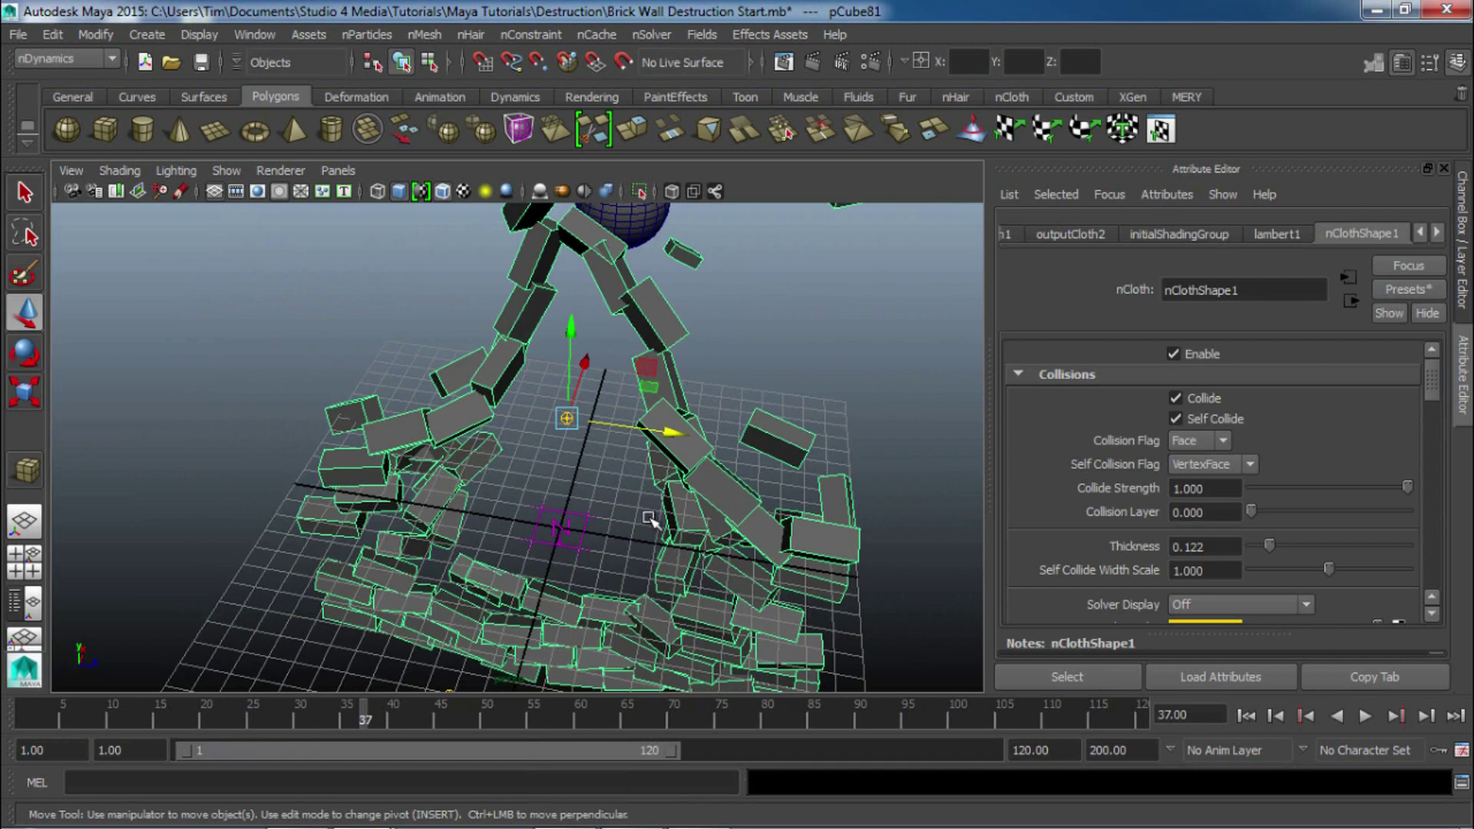
left_click_drag(649, 520, 507, 518, "alt")
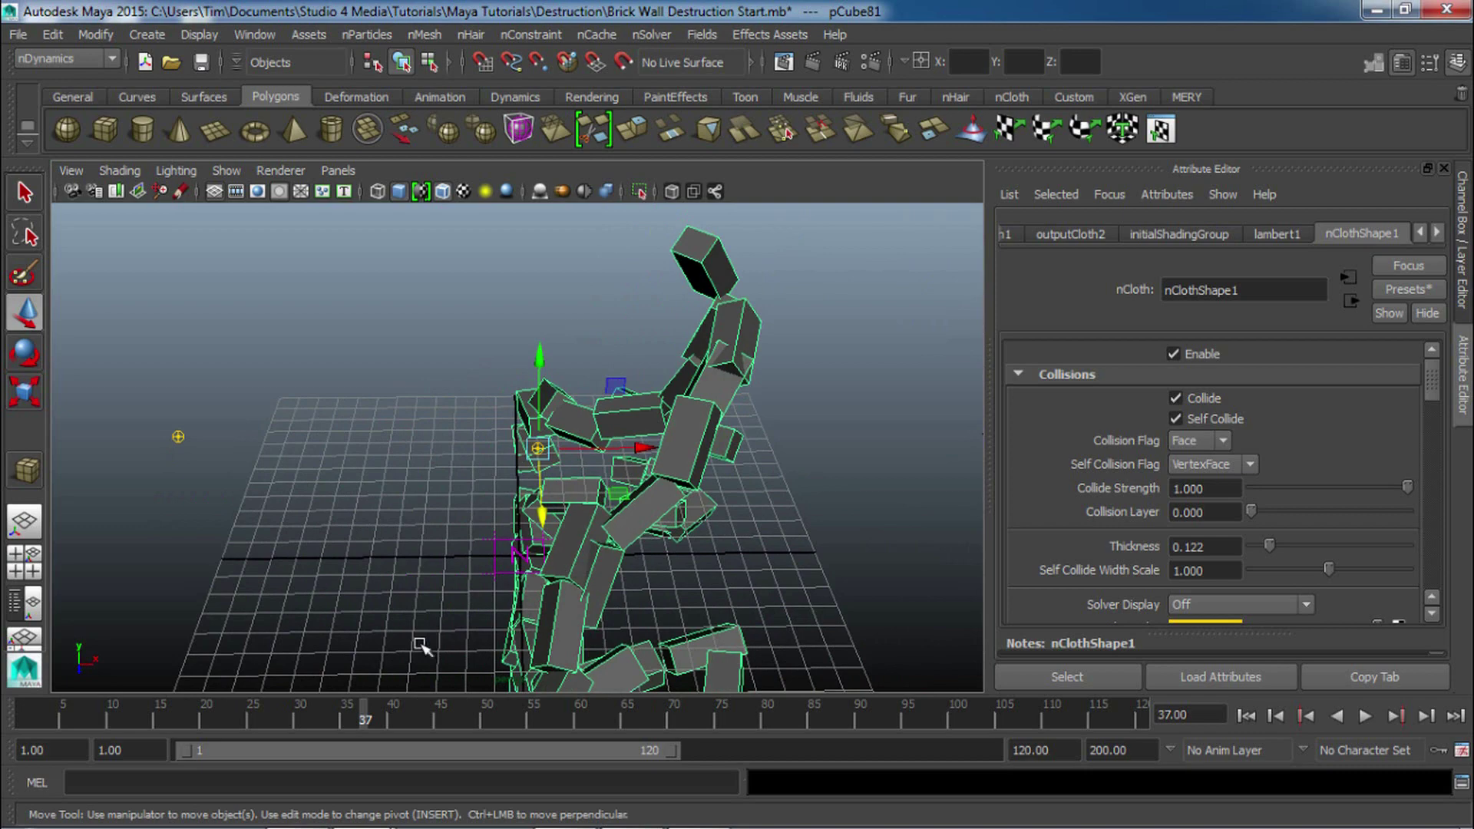
left_click_drag(318, 718, 4, 733)
Inspect the wall's individual bricks and the joints between them up close, from its ends and its front.
left_click_drag(483, 578, 261, 584, "alt")
left_click(754, 609)
left_click_drag(492, 522, 530, 511, "alt")
middle_click_drag(530, 510, 552, 449, "alt")
right_click_drag(552, 449, 1004, 519, "alt")
left_click_drag(753, 551, 765, 543, "alt")
right_click_drag(503, 482, 576, 493, "alt")
middle_click_drag(583, 494, 598, 523, "alt")
left_click_drag(458, 451, 619, 418)
left_click_drag(619, 368, 595, 428, "alt")
scroll(527, 474, "up", 3)
middle_click_drag(593, 417, 600, 535, "alt")
right_click_drag(497, 378, 622, 371, "alt")
scroll(623, 374, "down", 5)
left_click(169, 336)
scroll(442, 442, "down", 5)
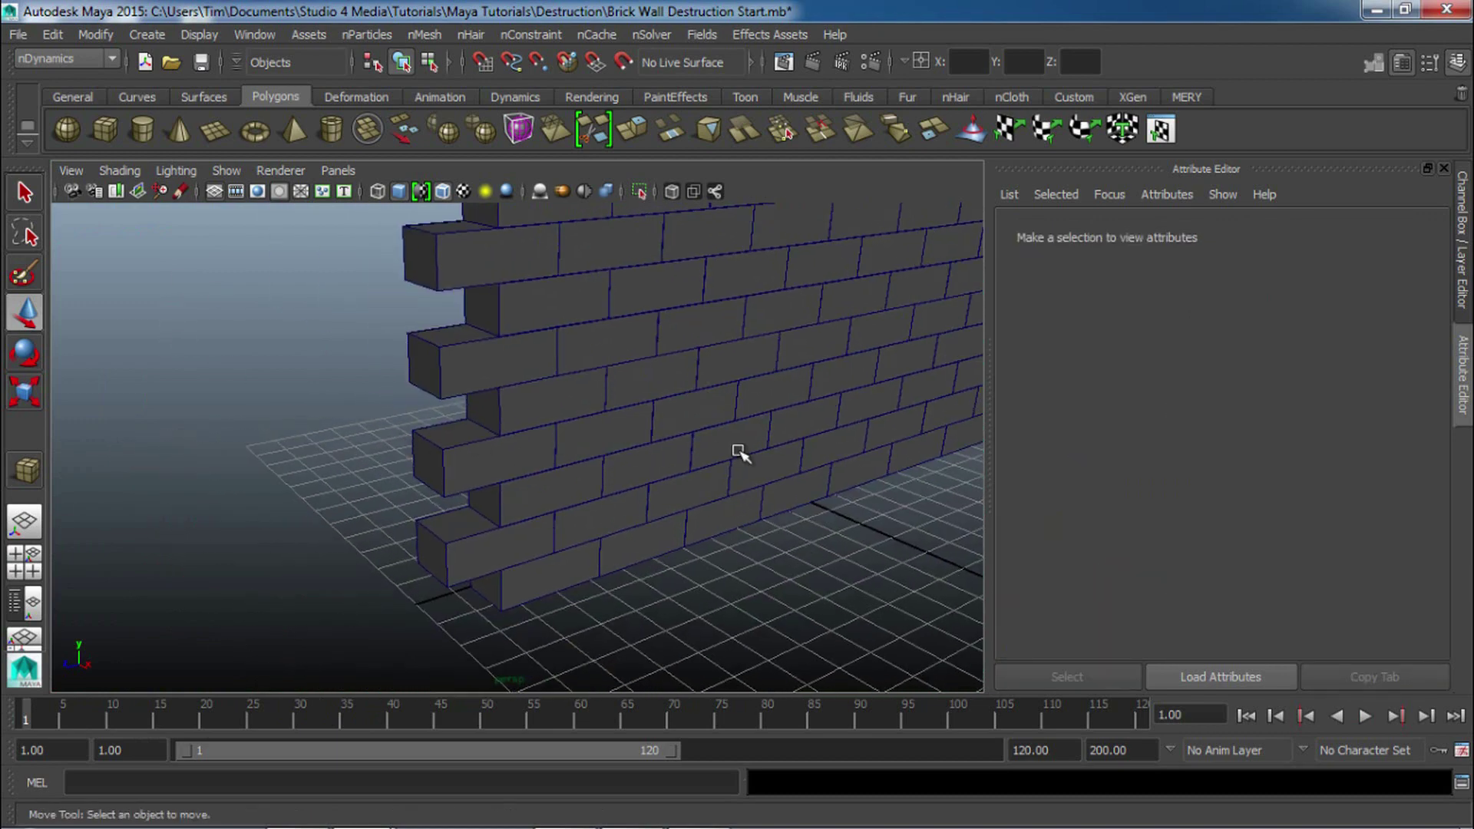
middle_click_drag(741, 452, 592, 579, "alt")
scroll(634, 498, "down", 3)
left_click_drag(639, 507, 701, 510, "alt")
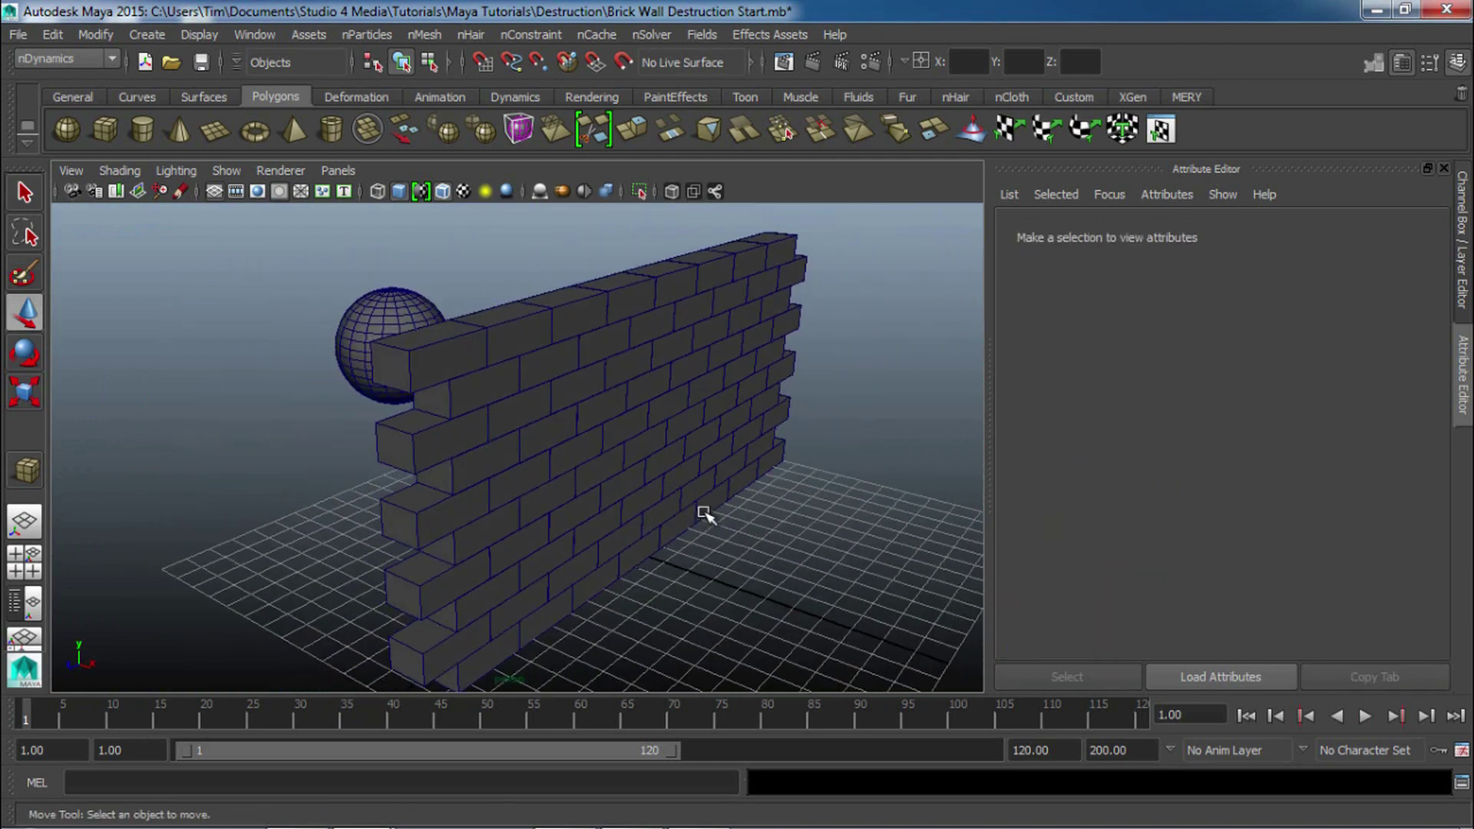
Set the brick wall nCloth's Self Collision Flag to VertexEdge.
left_click(701, 510)
left_click(819, 407)
left_click(689, 393)
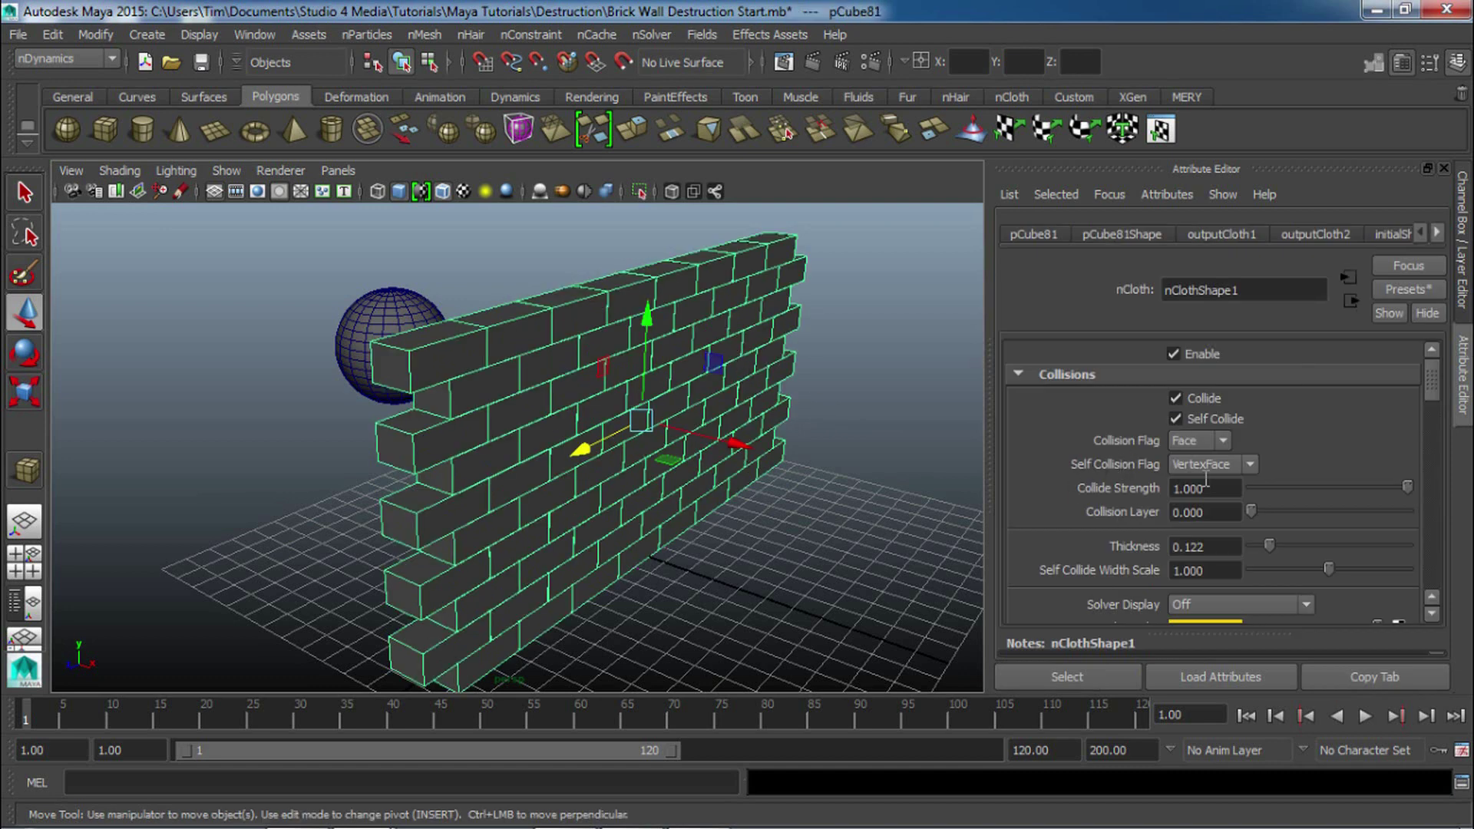
left_click(1238, 465)
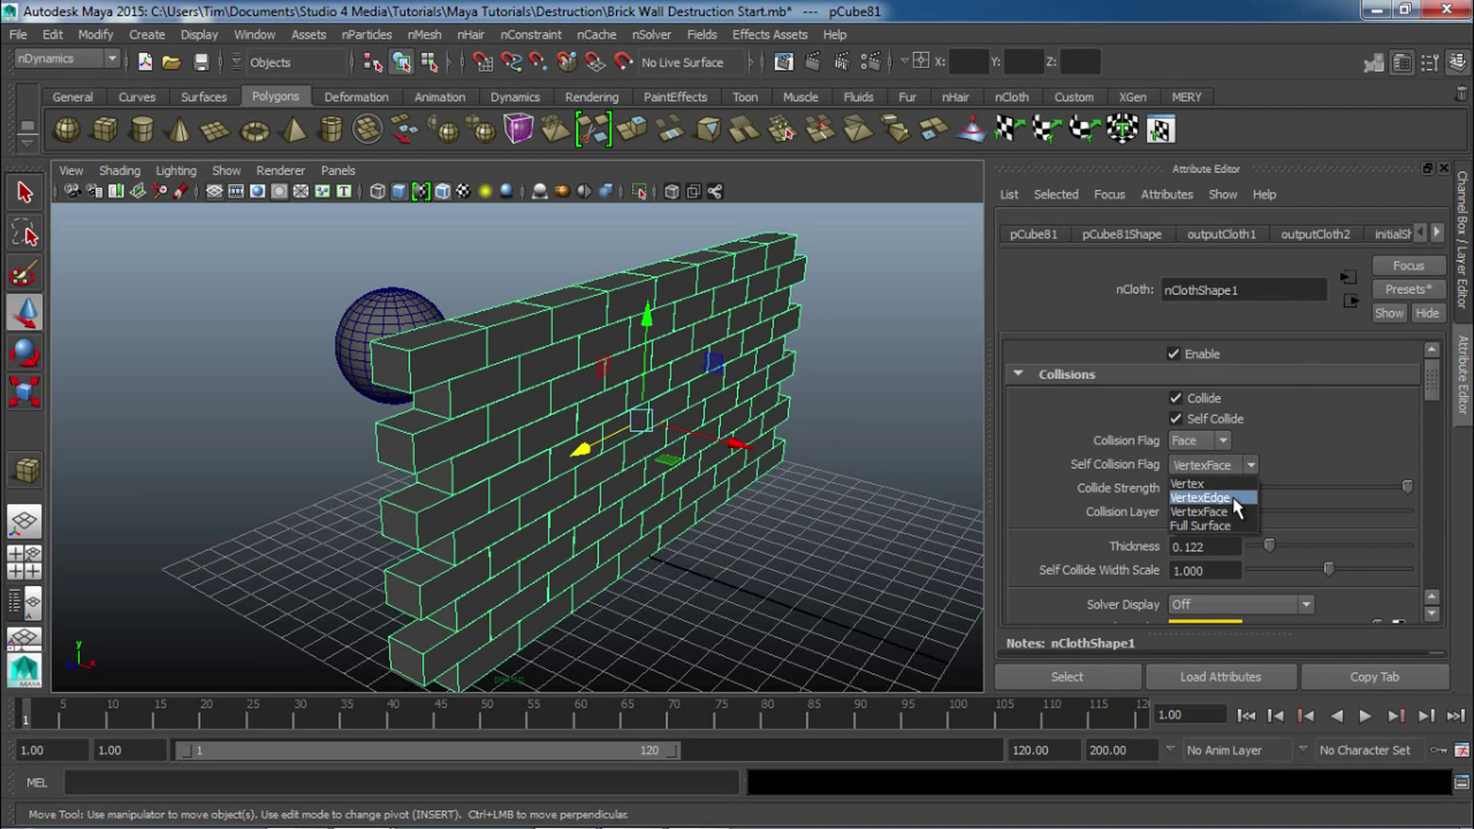
left_click(1201, 497)
left_click(1444, 230)
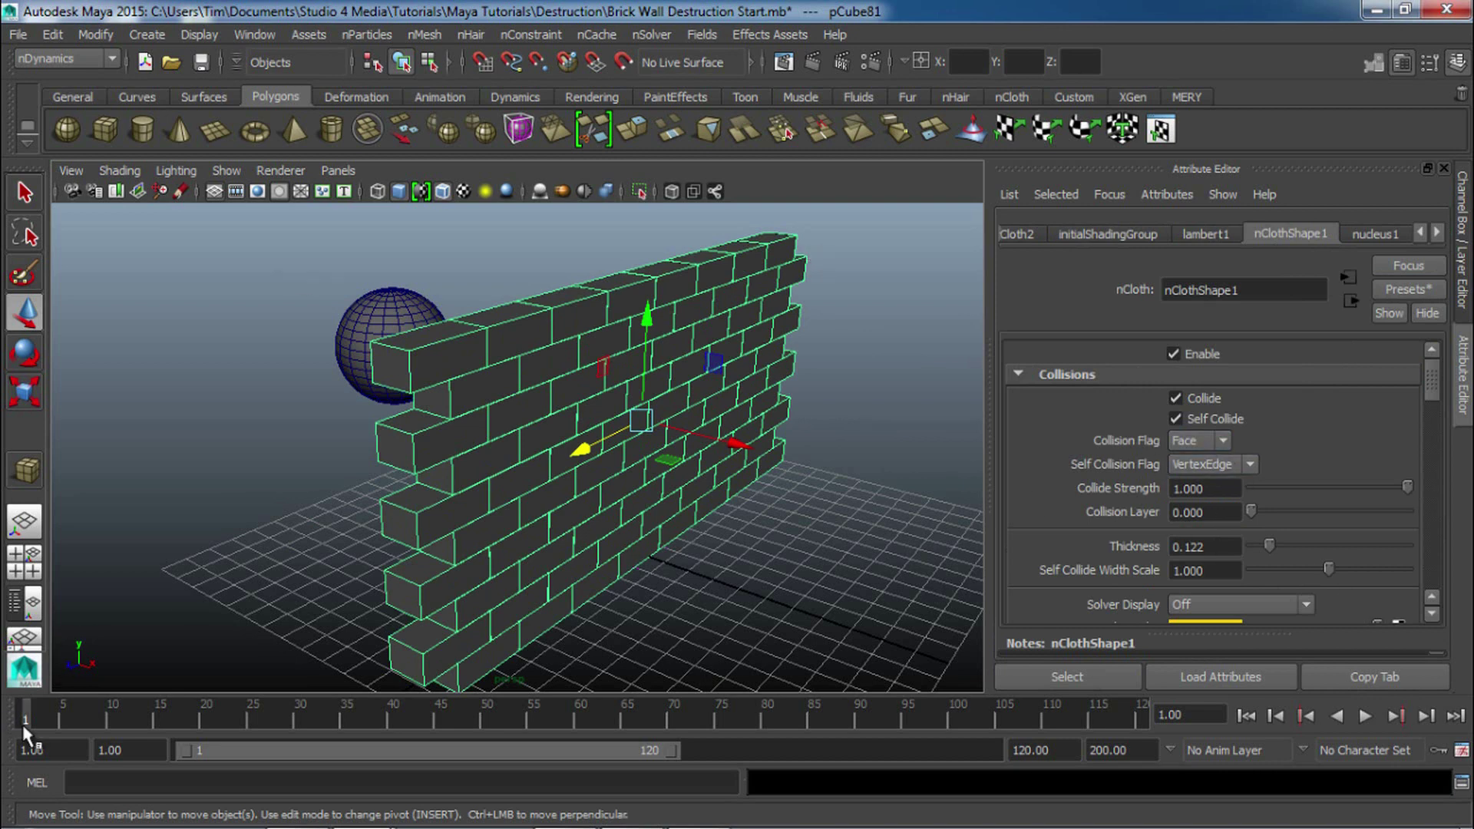
Review the wall's nCloth collision and dynamic properties together with nucleus1's gravity and wind settings.
left_click(747, 567)
left_click(670, 309)
scroll(1192, 463, "down", 5)
scroll(1191, 463, "down", 1)
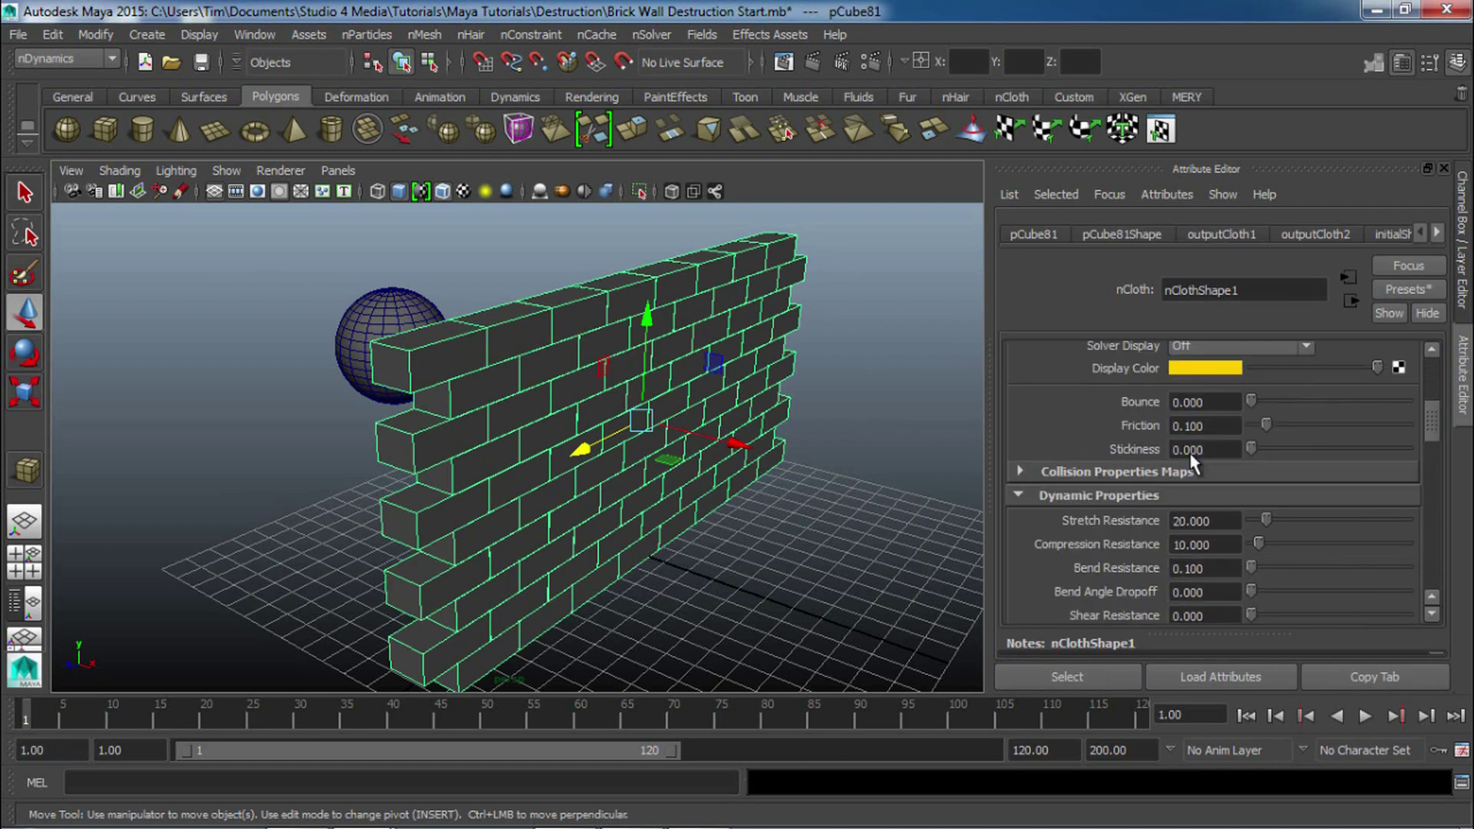
scroll(1193, 463, "down", 4)
scroll(1192, 463, "up", 5)
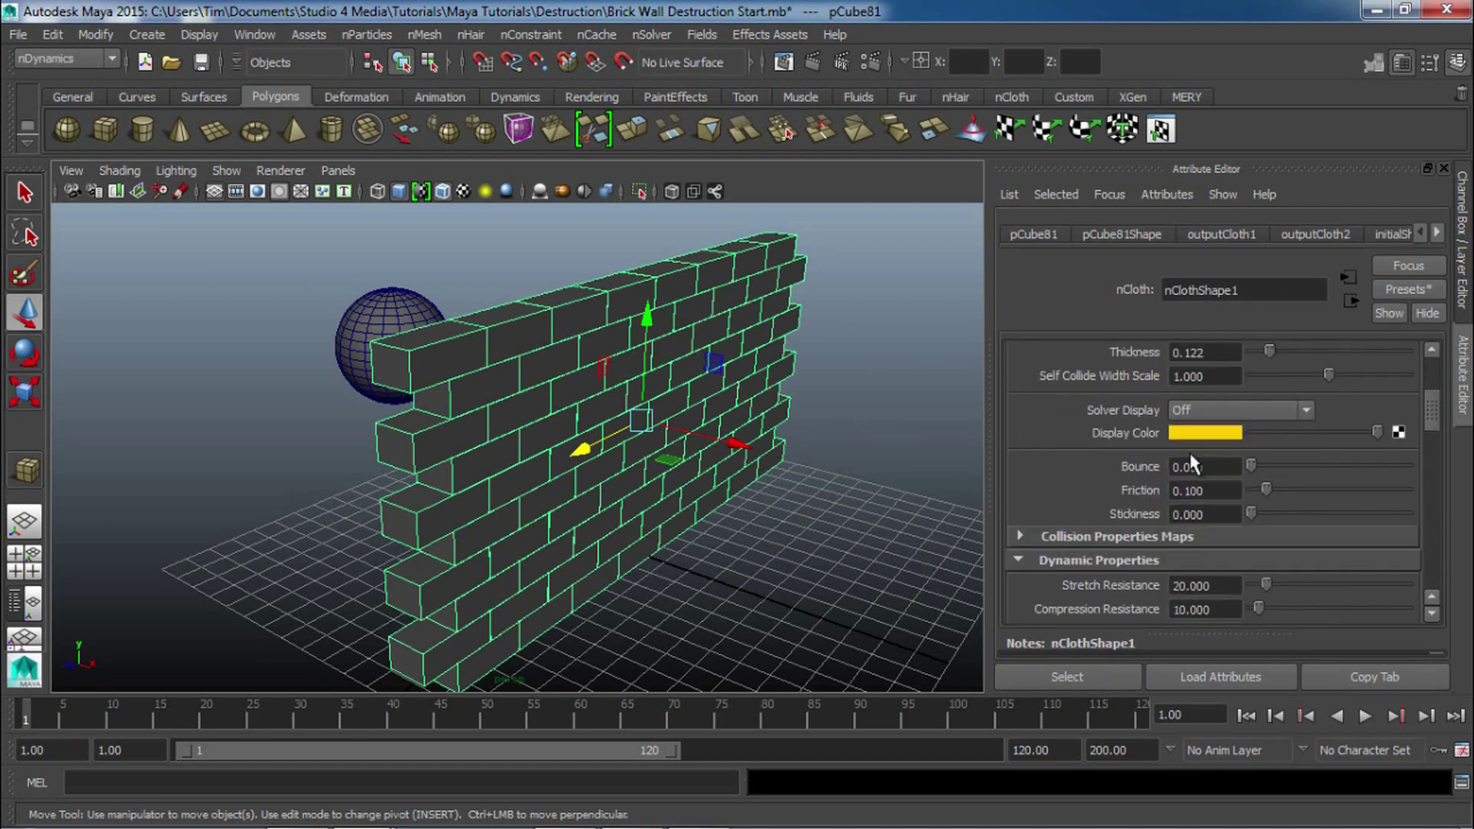
left_click(1437, 233)
left_click(1437, 233)
left_click(1437, 233)
left_click(1437, 232)
left_click(1375, 233)
scroll(1195, 473, "up", 3)
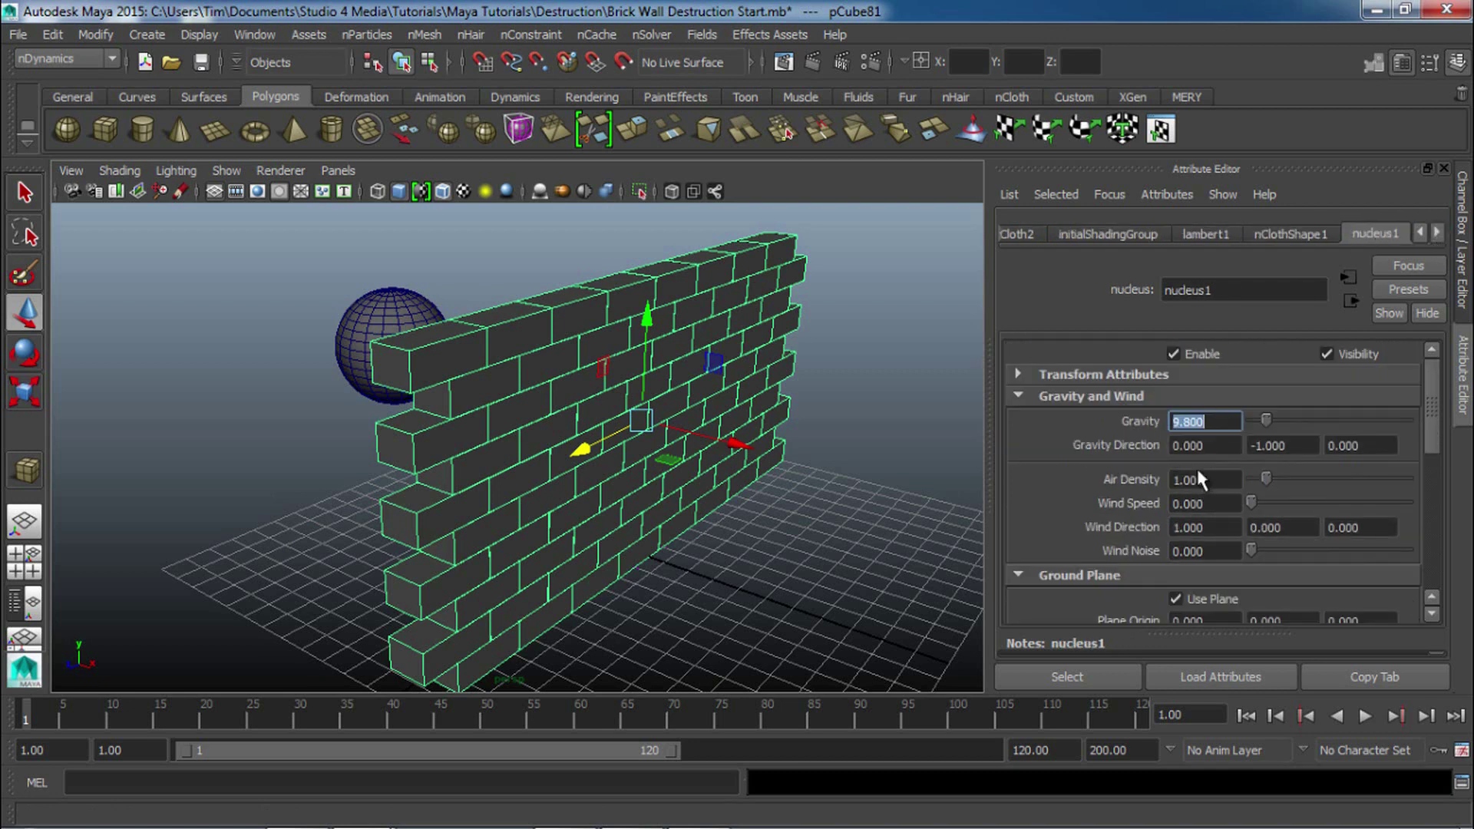
left_click(1305, 235)
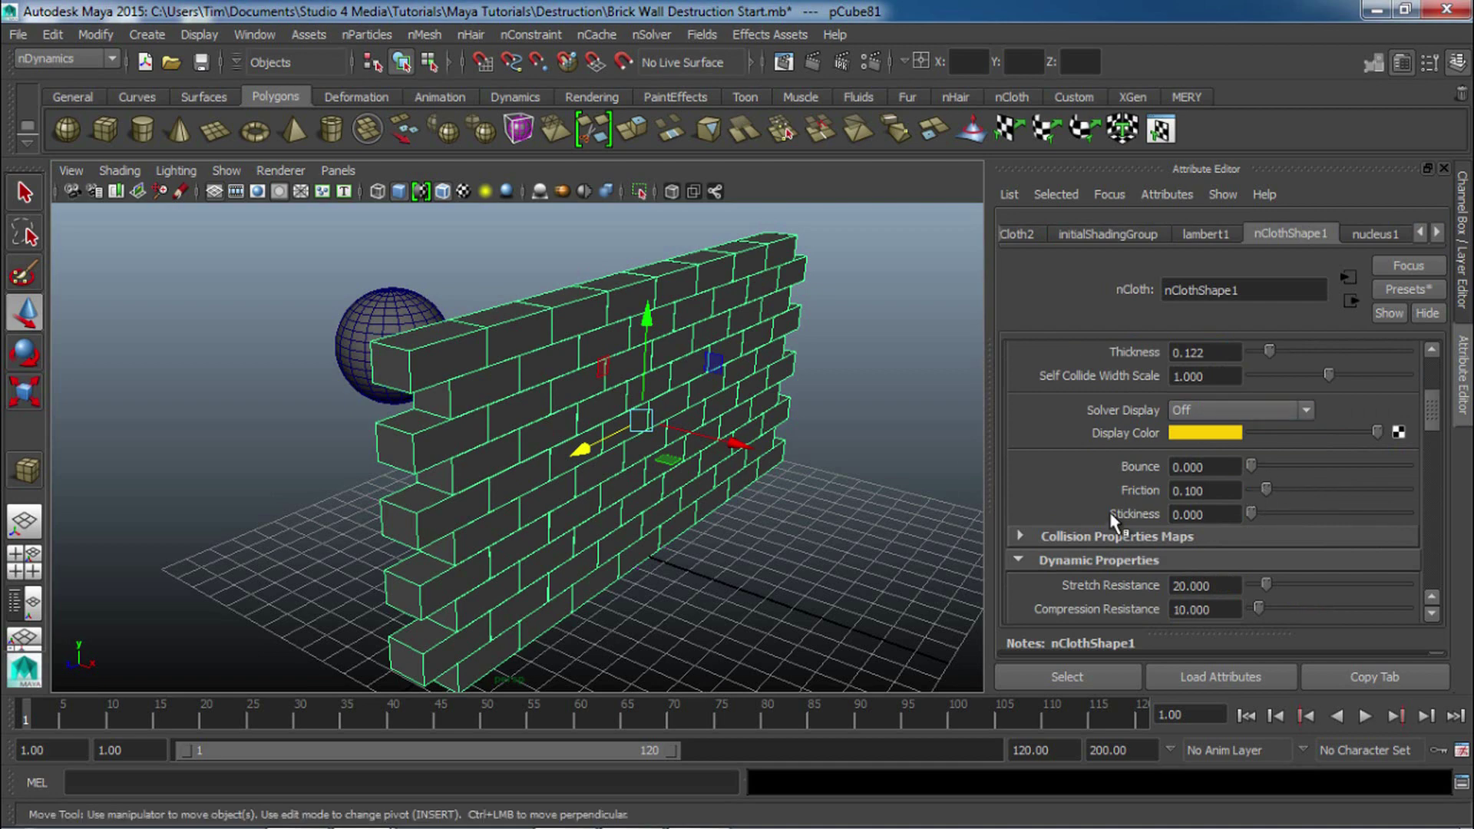
scroll(1117, 522, "down", 2)
scroll(1117, 522, "up", 2)
Set the wall's Solver Display to Collision Thickness and examine the collision volumes around the bricks.
left_click_drag(721, 477, 346, 435, "alt")
left_click(1255, 411)
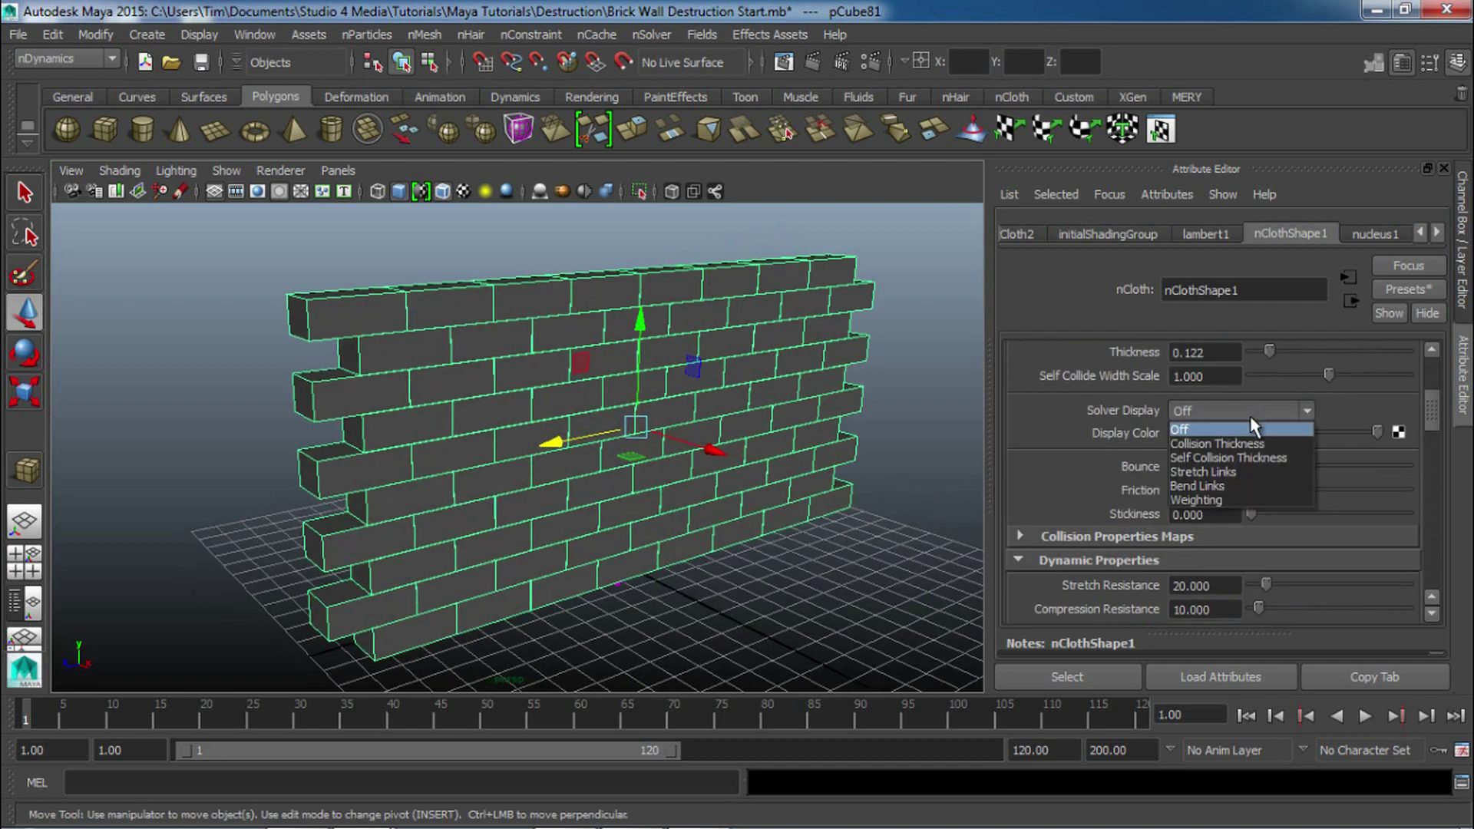
left_click(1220, 444)
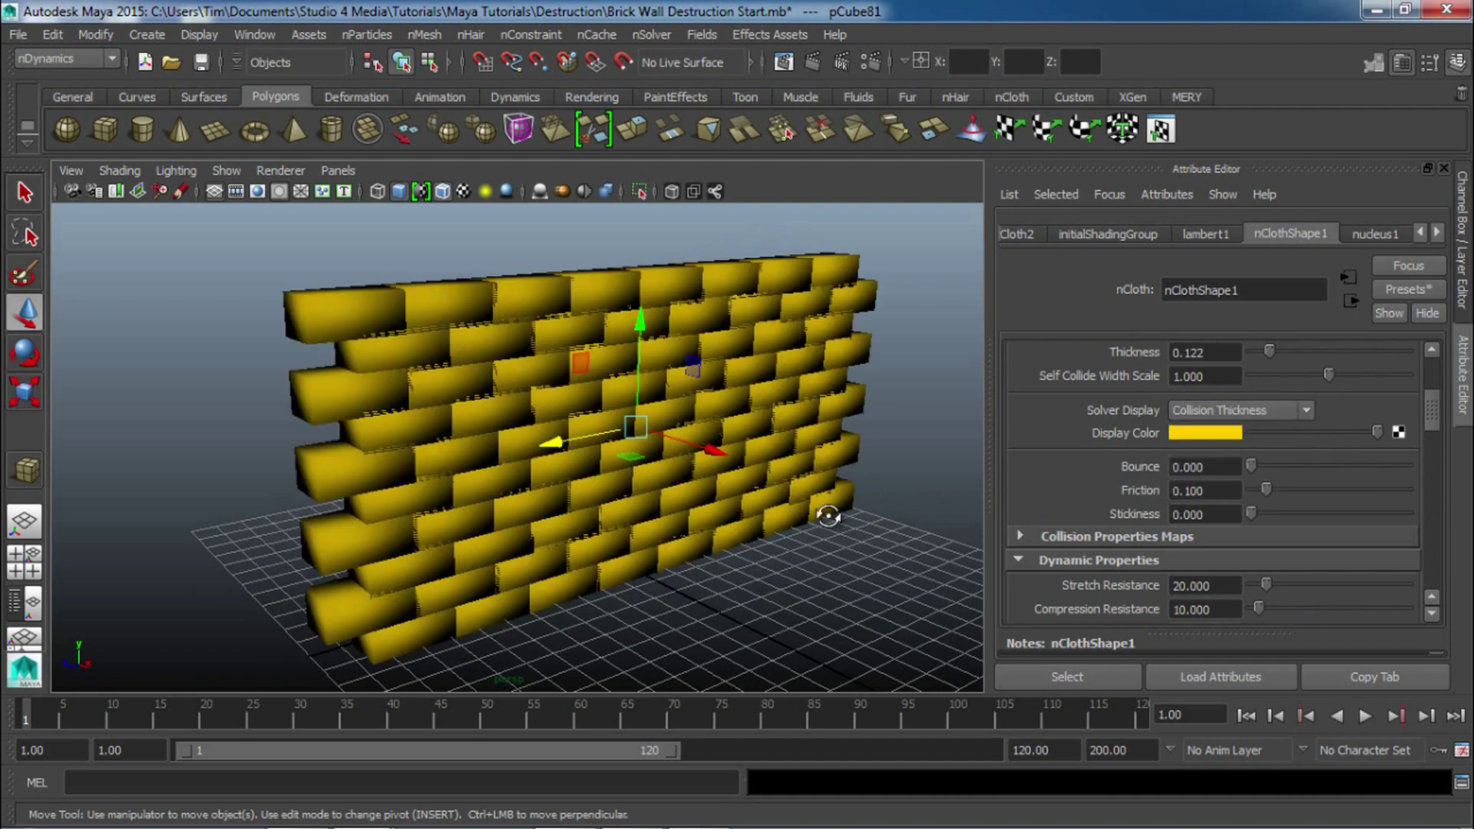
right_click_drag(824, 516, 694, 420, "alt")
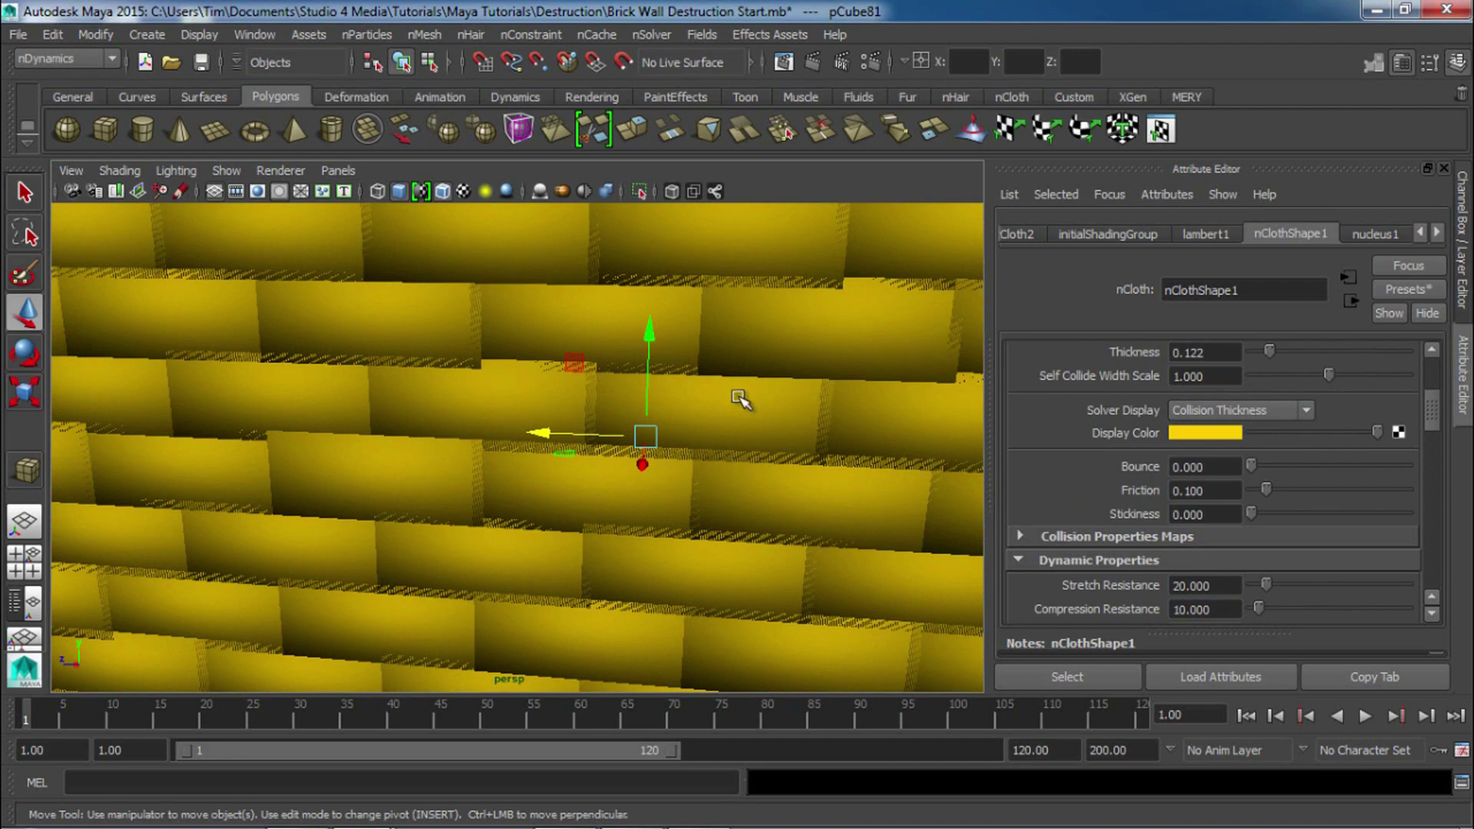
scroll(703, 447, "down", 5)
left_click_drag(593, 506, 844, 513, "alt")
right_click_drag(573, 502, 895, 509, "alt")
Switch the Solver Display to Self Collision Thickness, examine the whole wall, and set the display back to Off.
left_click(1251, 420)
left_click(1221, 450)
left_click_drag(691, 507, 659, 529, "alt")
right_click_drag(698, 526, 778, 504, "alt")
key("f")
left_click(1252, 415)
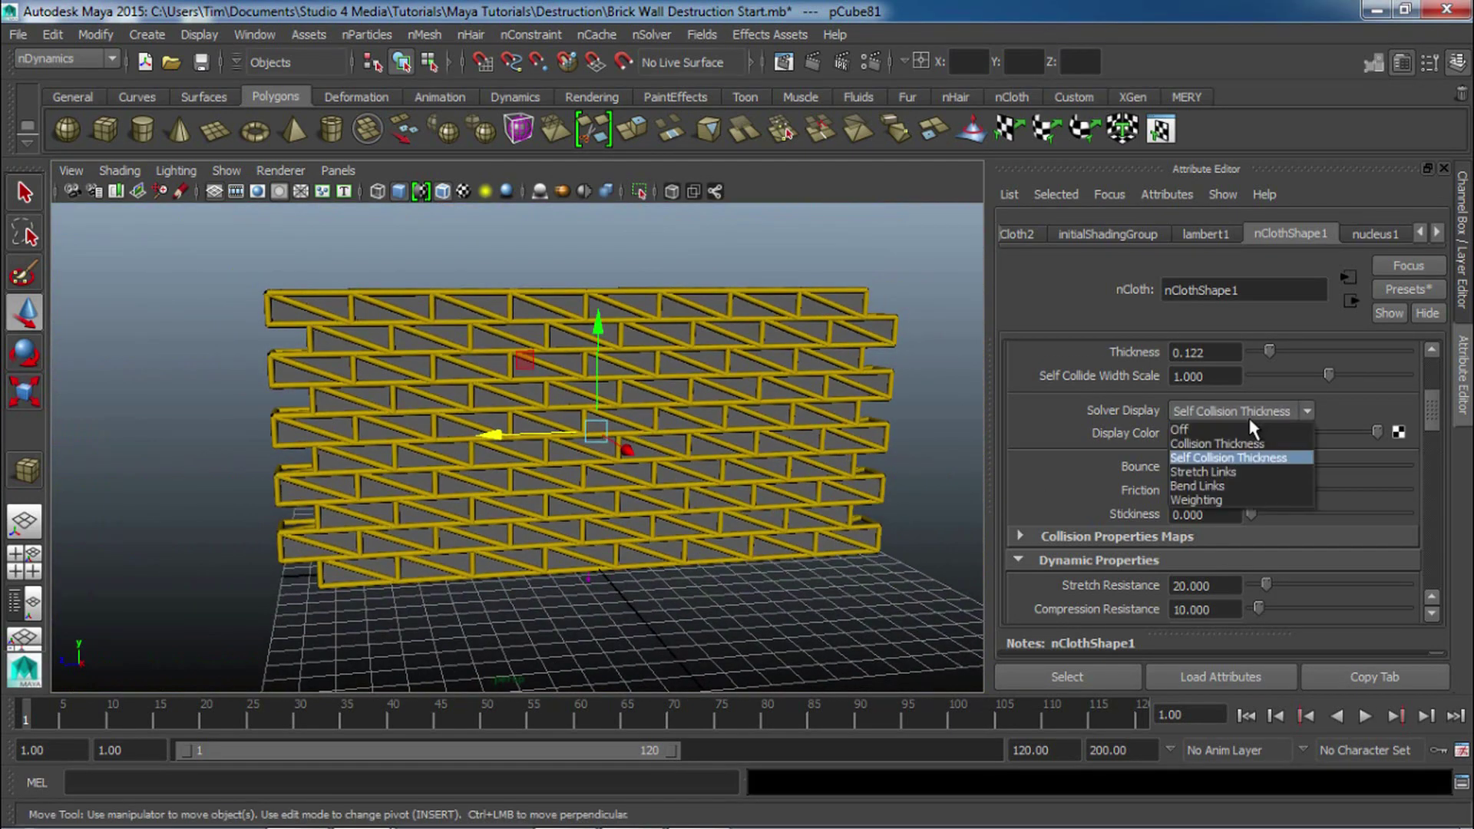
left_click(1244, 430)
Review the wall nCloth's collision and dynamic properties and lower its Drag to 0.041.
scroll(1079, 540, "down", 6)
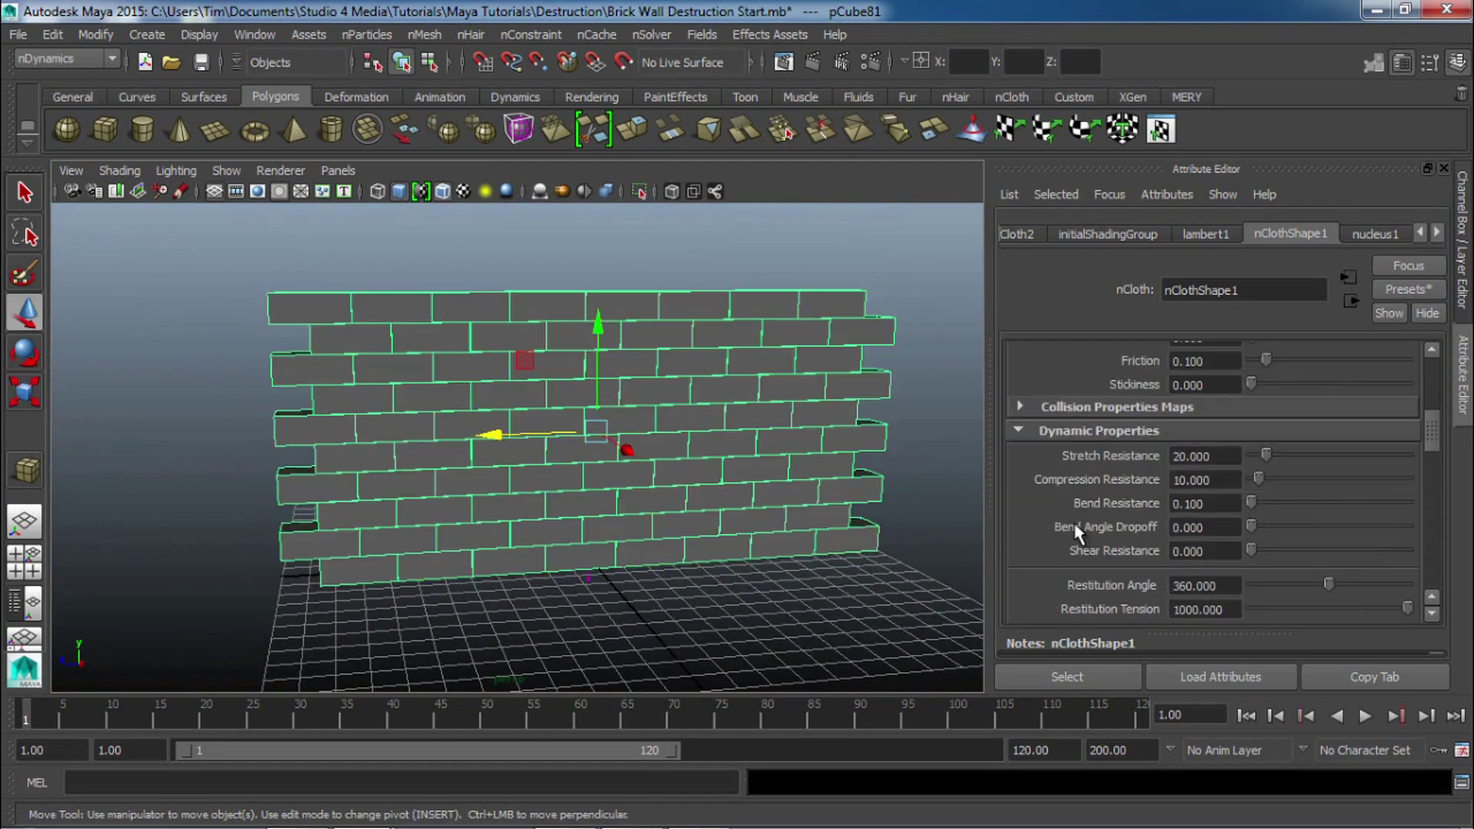
scroll(1076, 527, "up", 2)
scroll(1075, 527, "down", 8)
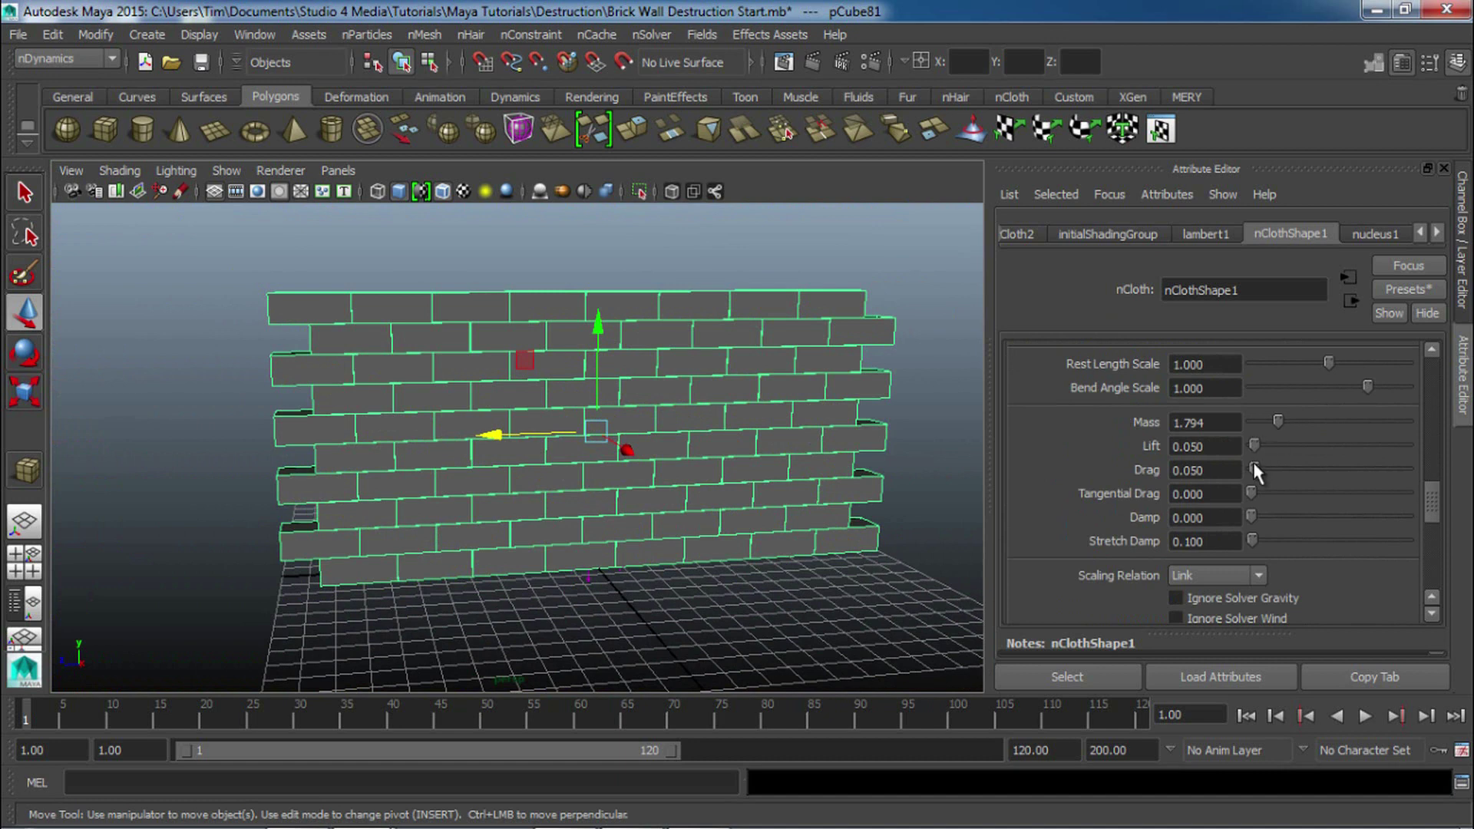
left_click_drag(1255, 468, 1263, 449)
scroll(1214, 472, "down", 10)
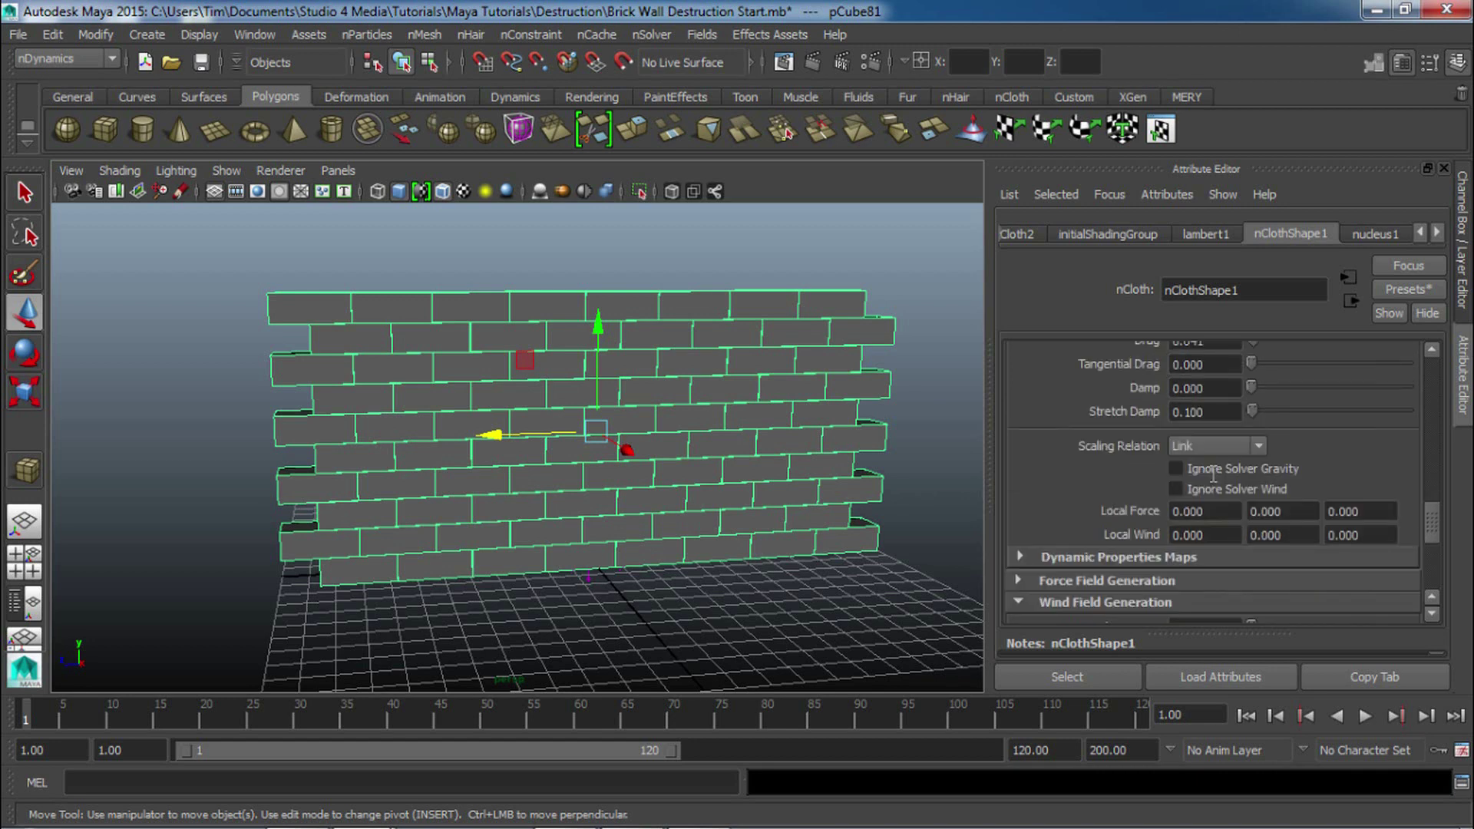
scroll(1214, 474, "up", 10)
scroll(1214, 474, "up", 8)
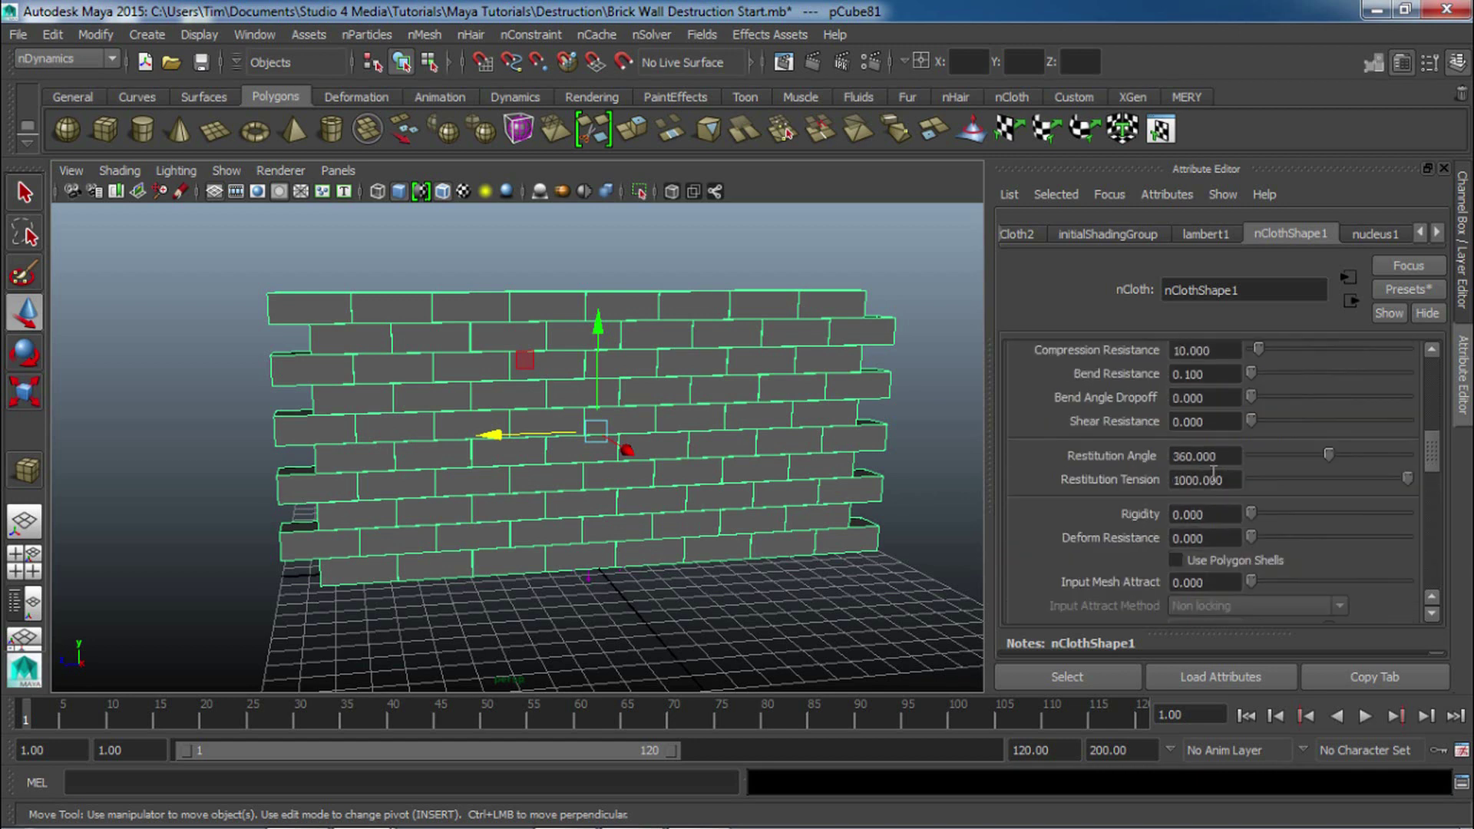
scroll(1213, 474, "up", 2)
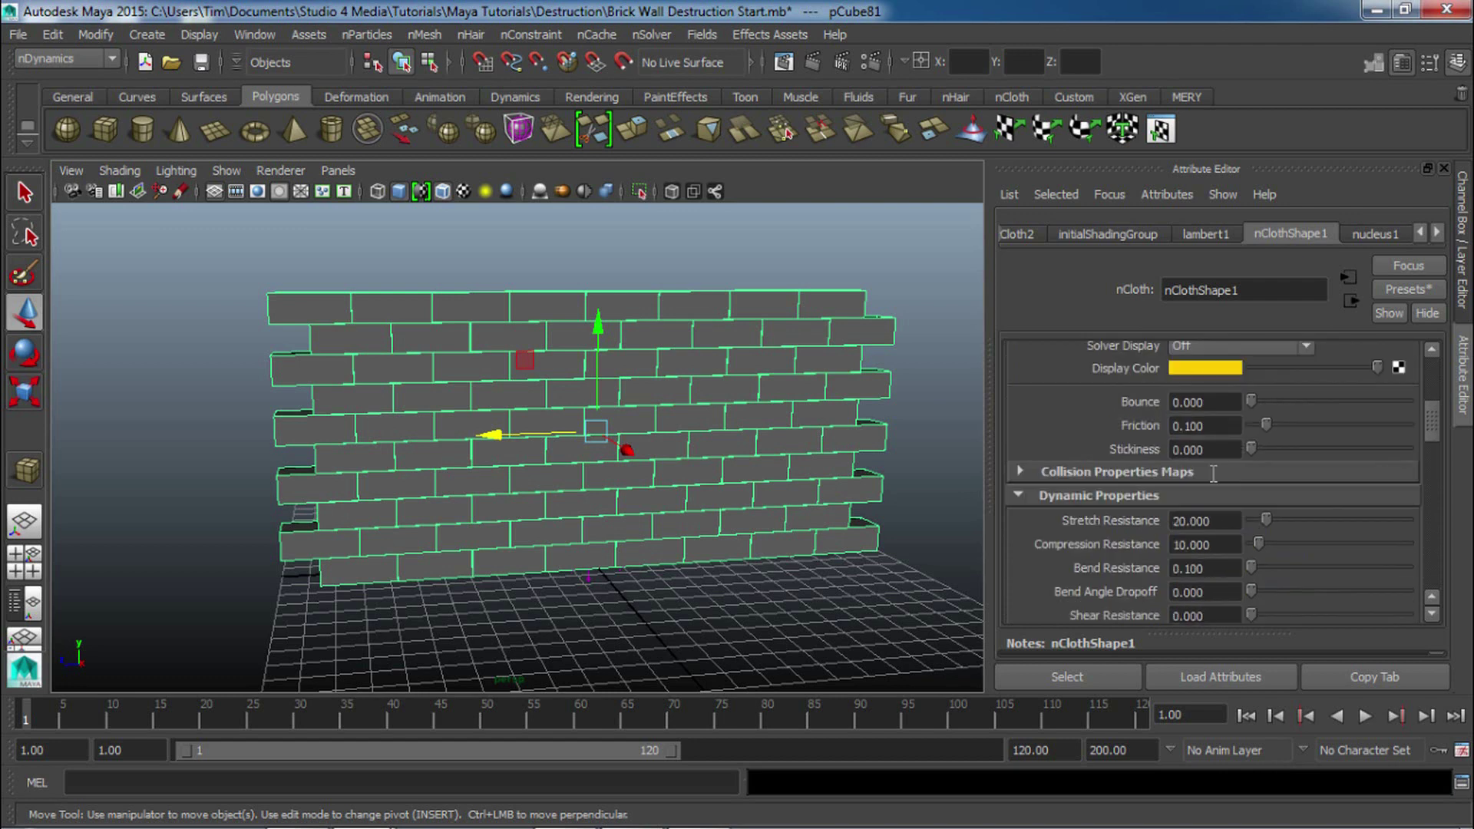
scroll(1214, 474, "up", 2)
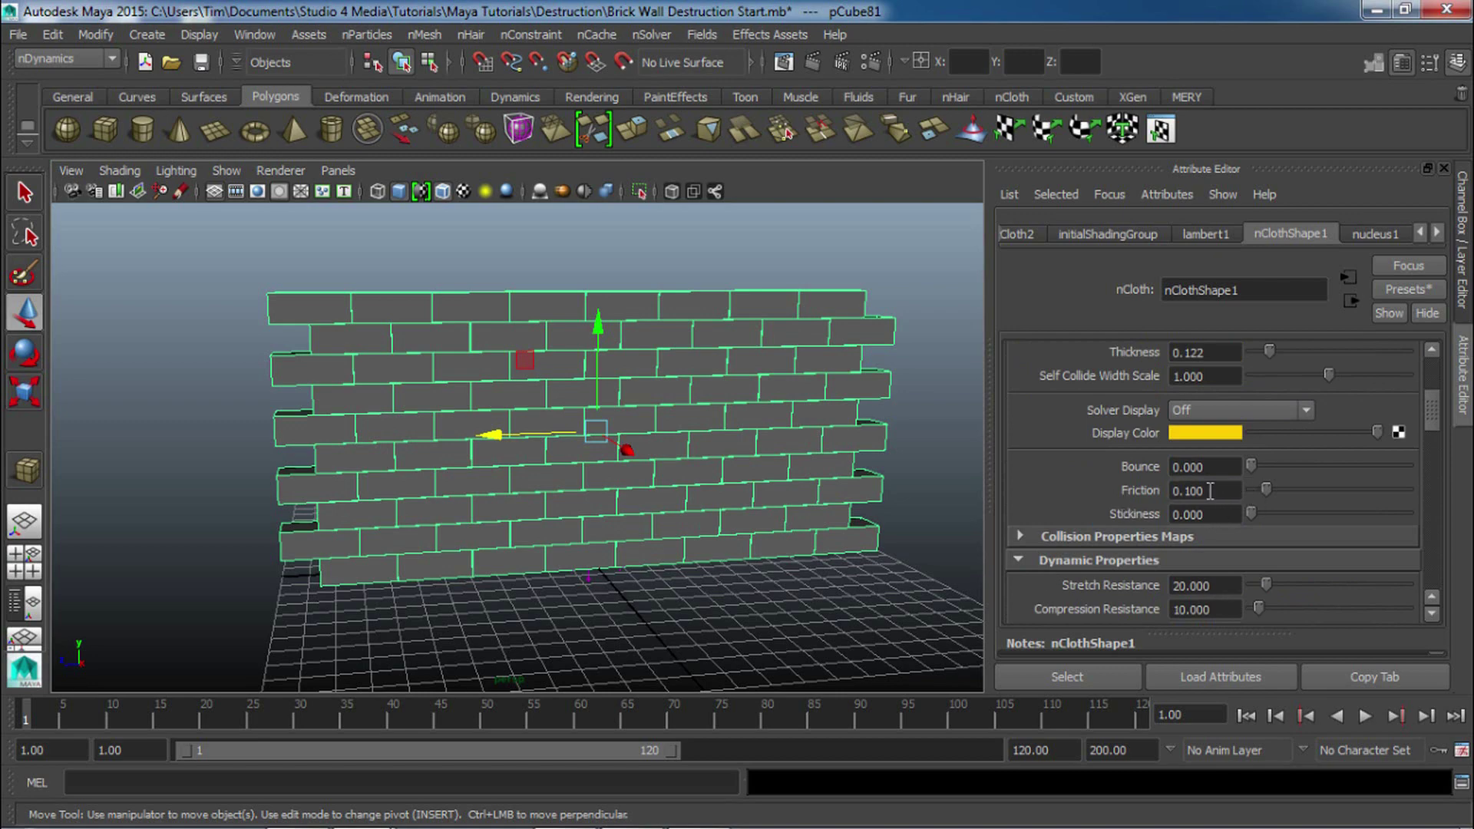
Create a new nCache for the selected brick wall from frame 1, replacing the existing cache.
left_click(735, 248)
left_click_drag(722, 428, 645, 425, "alt")
left_click(719, 421)
left_click_drag(889, 514, 787, 509, "alt")
mouse_move(36, 714)
left_mouse_down()
mouse_move(588, 709)
mouse_move(26, 750)
left_mouse_up()
left_click(1461, 392)
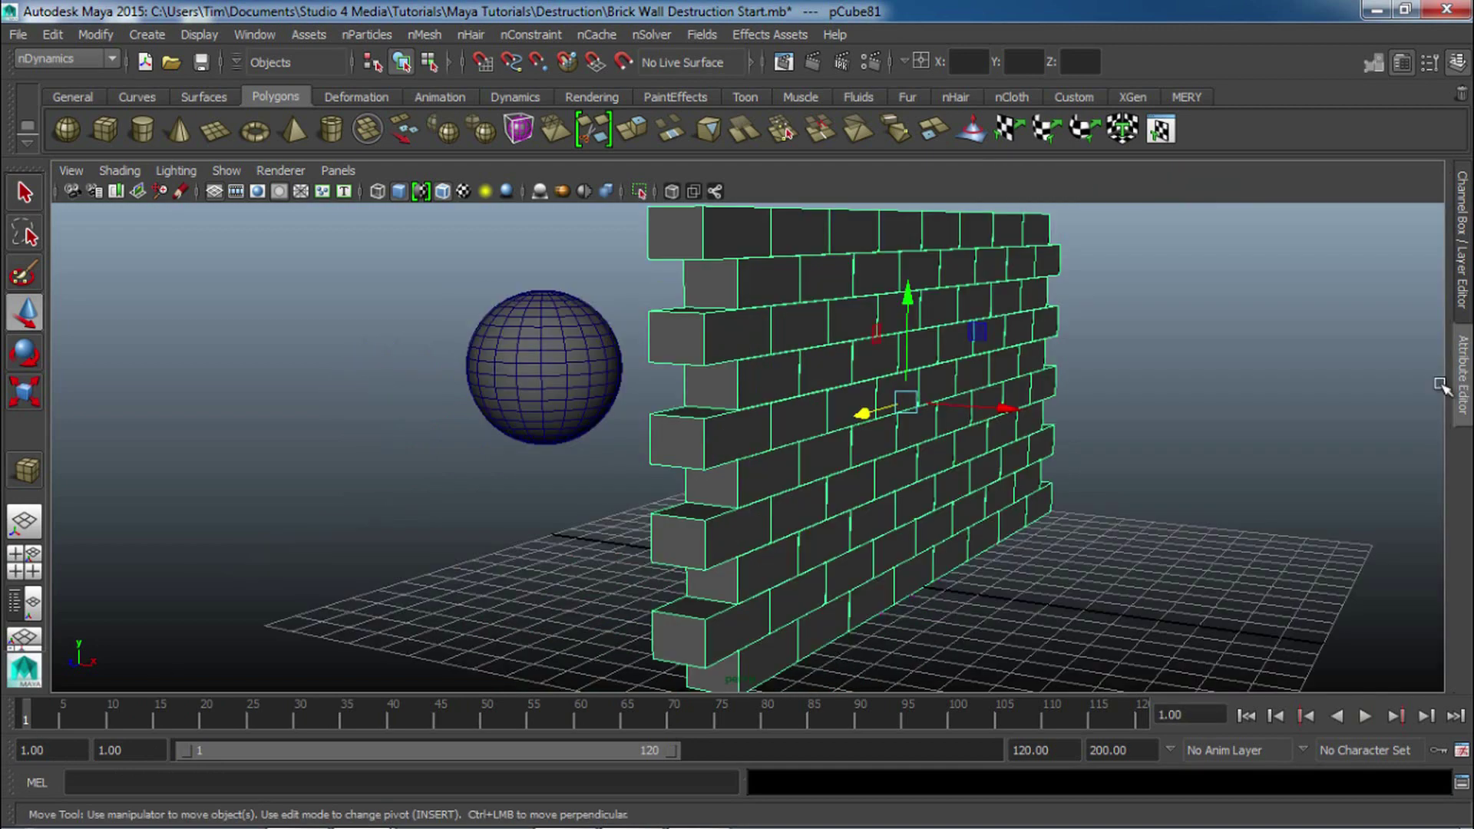
left_click(1254, 414)
left_click(768, 323)
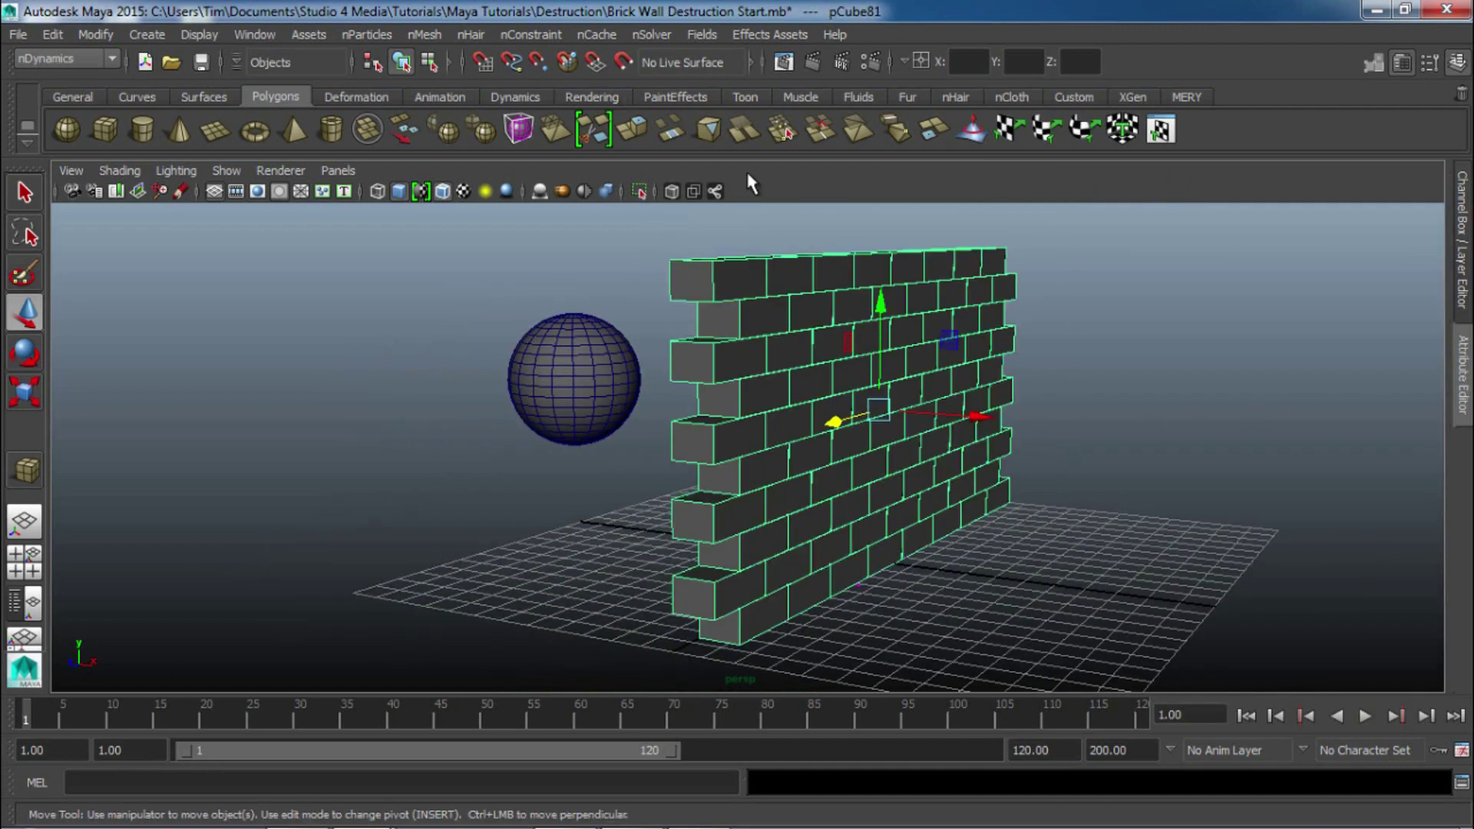
left_click(597, 34)
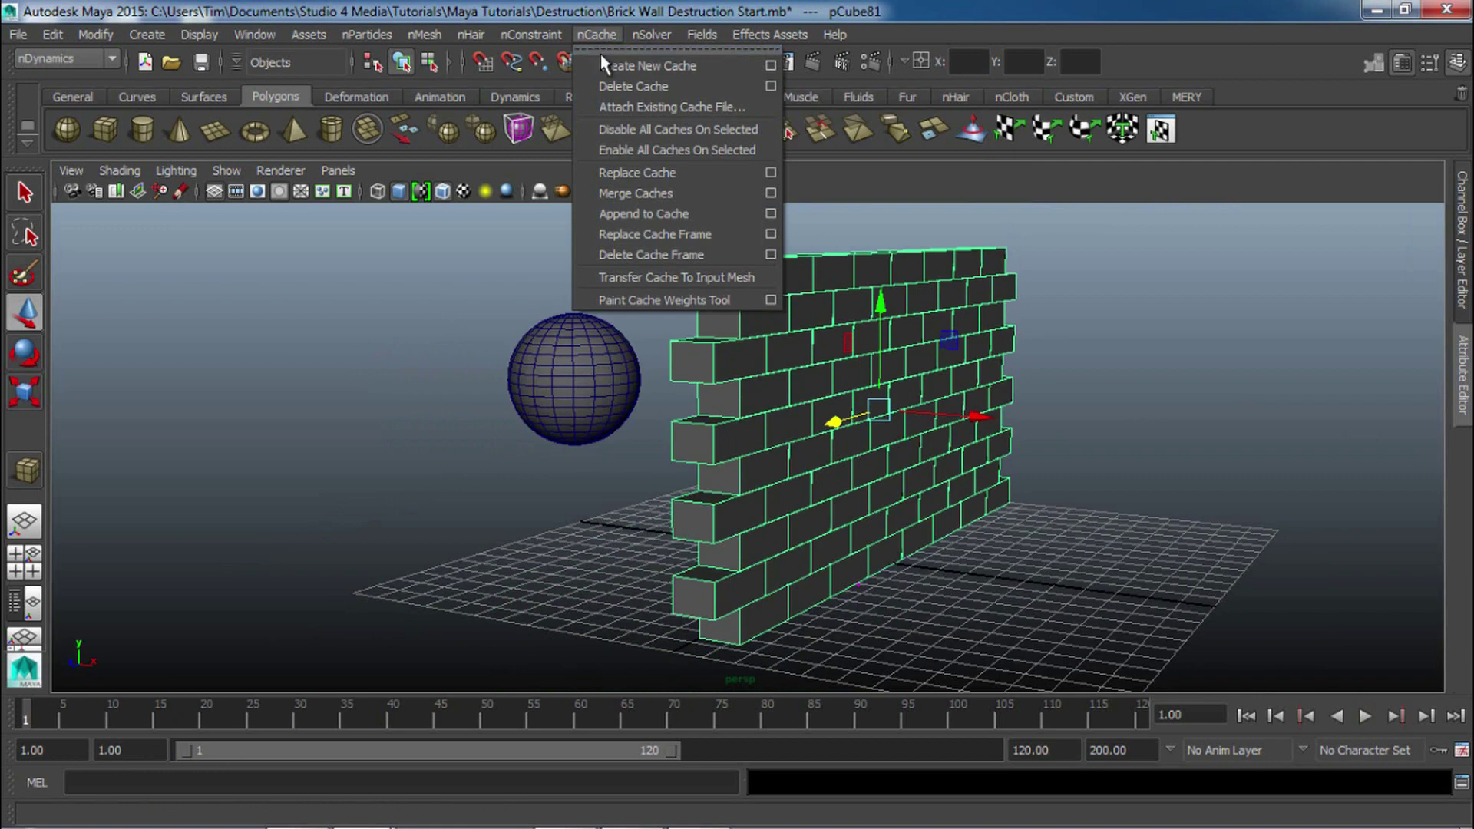
left_click(605, 67)
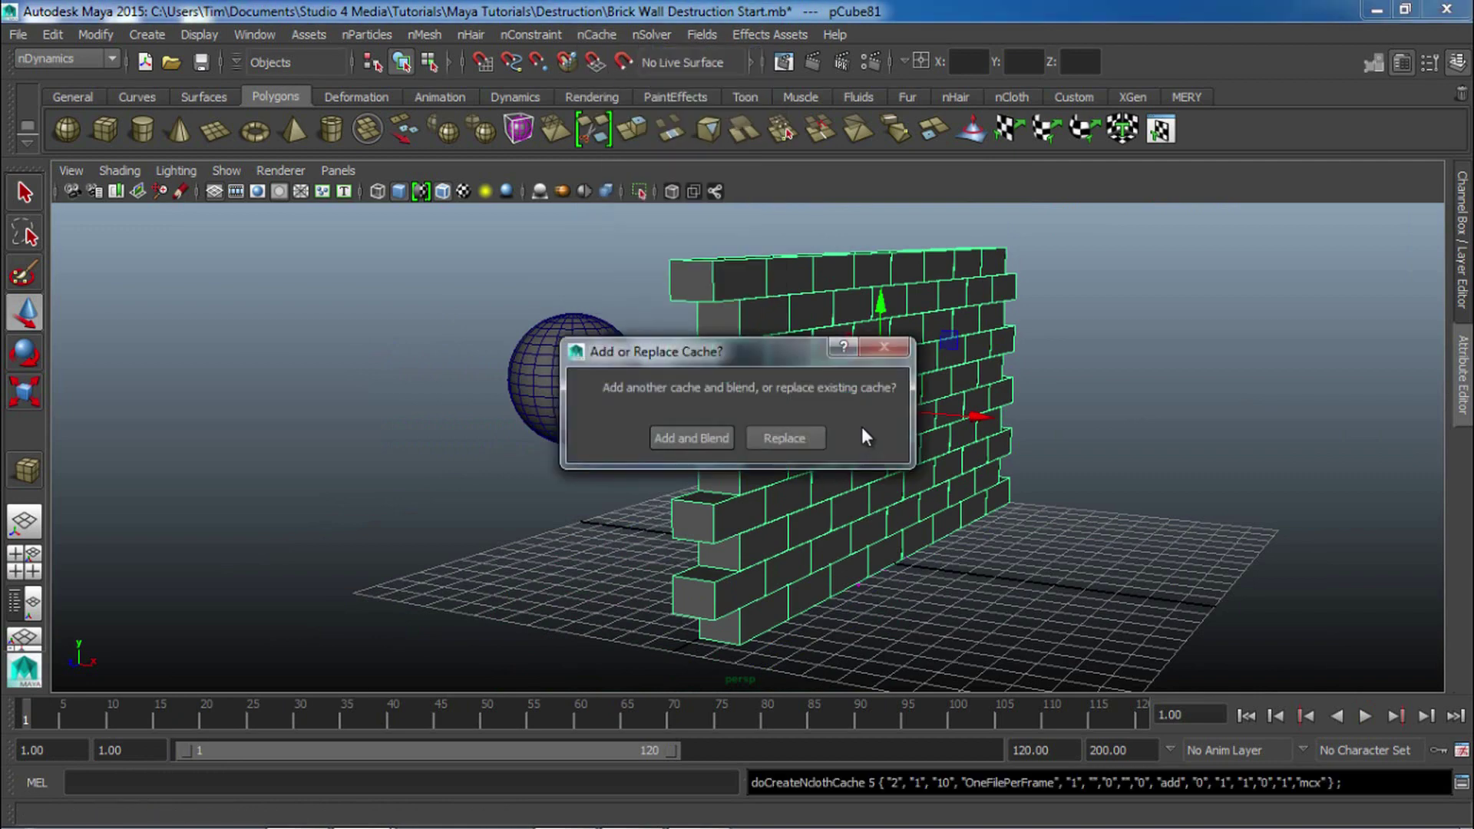
left_click(790, 434)
left_click(901, 439)
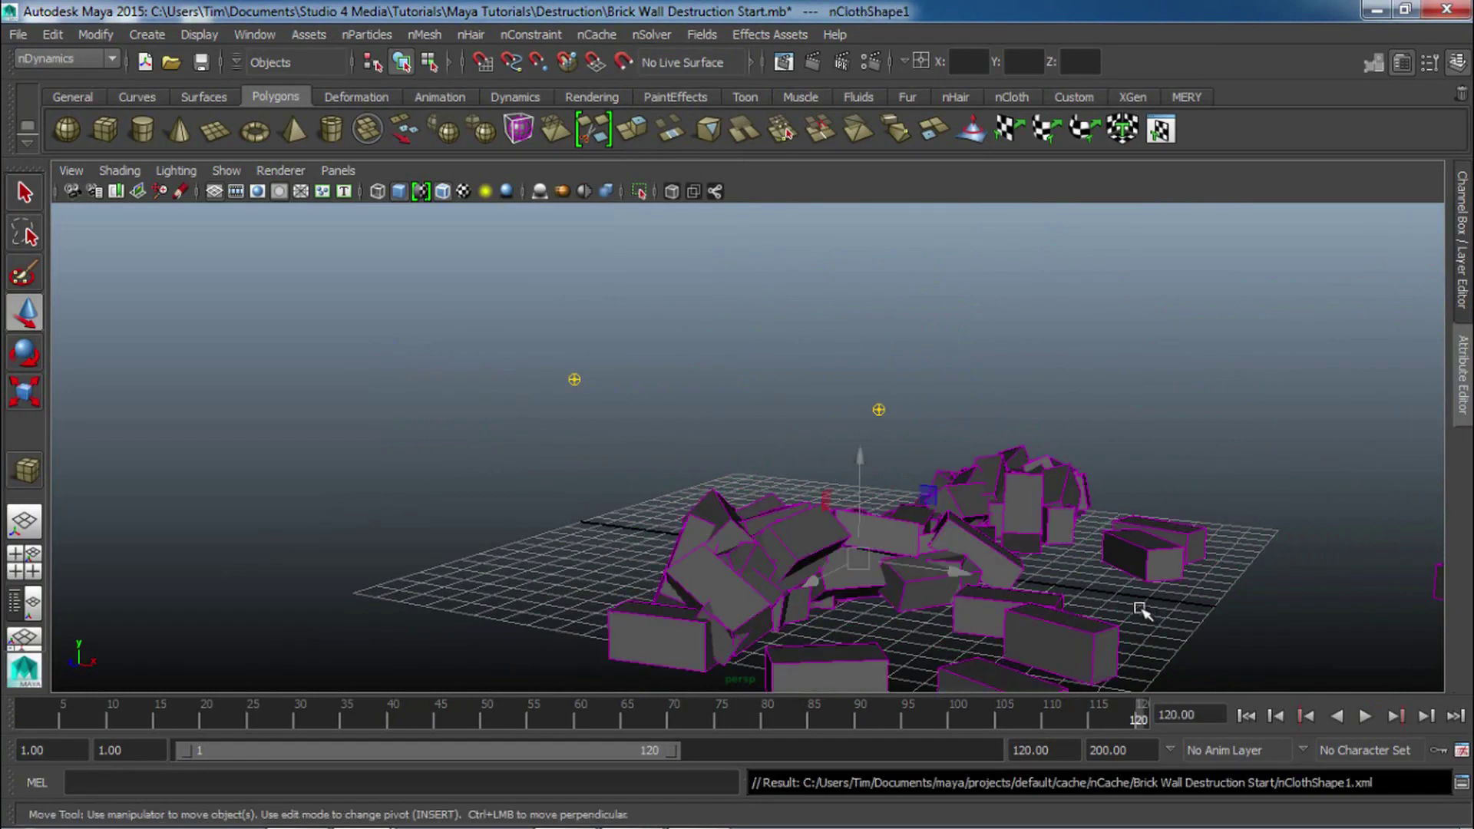
Play the cached simulation from frame 1 and watch the sphere smash through the wall.
left_click(29, 711)
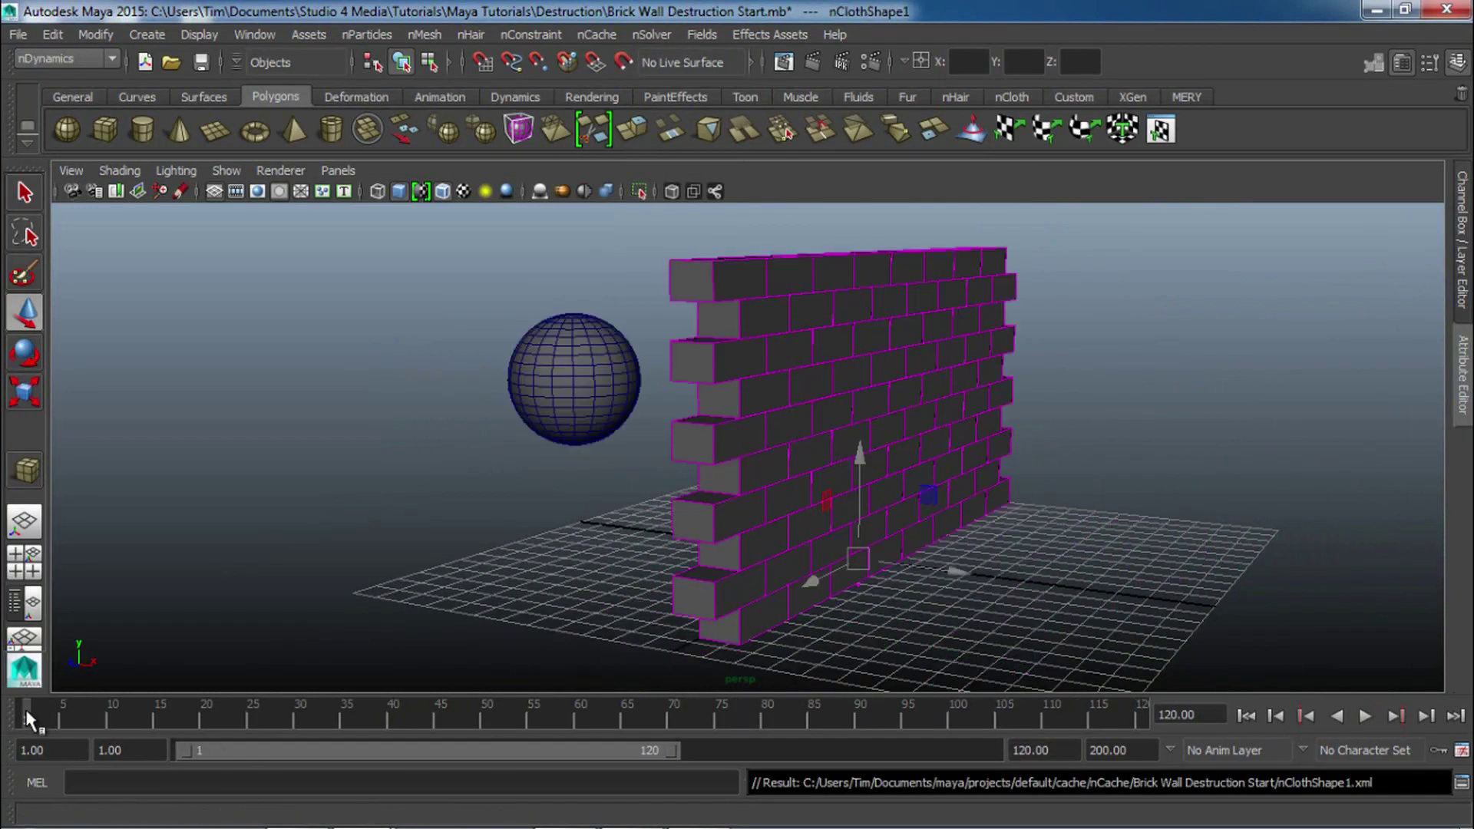
scroll(440, 553, "down", 2)
middle_click_drag(1185, 507, 1073, 471, "alt")
left_click(1073, 470)
key("alt+v")
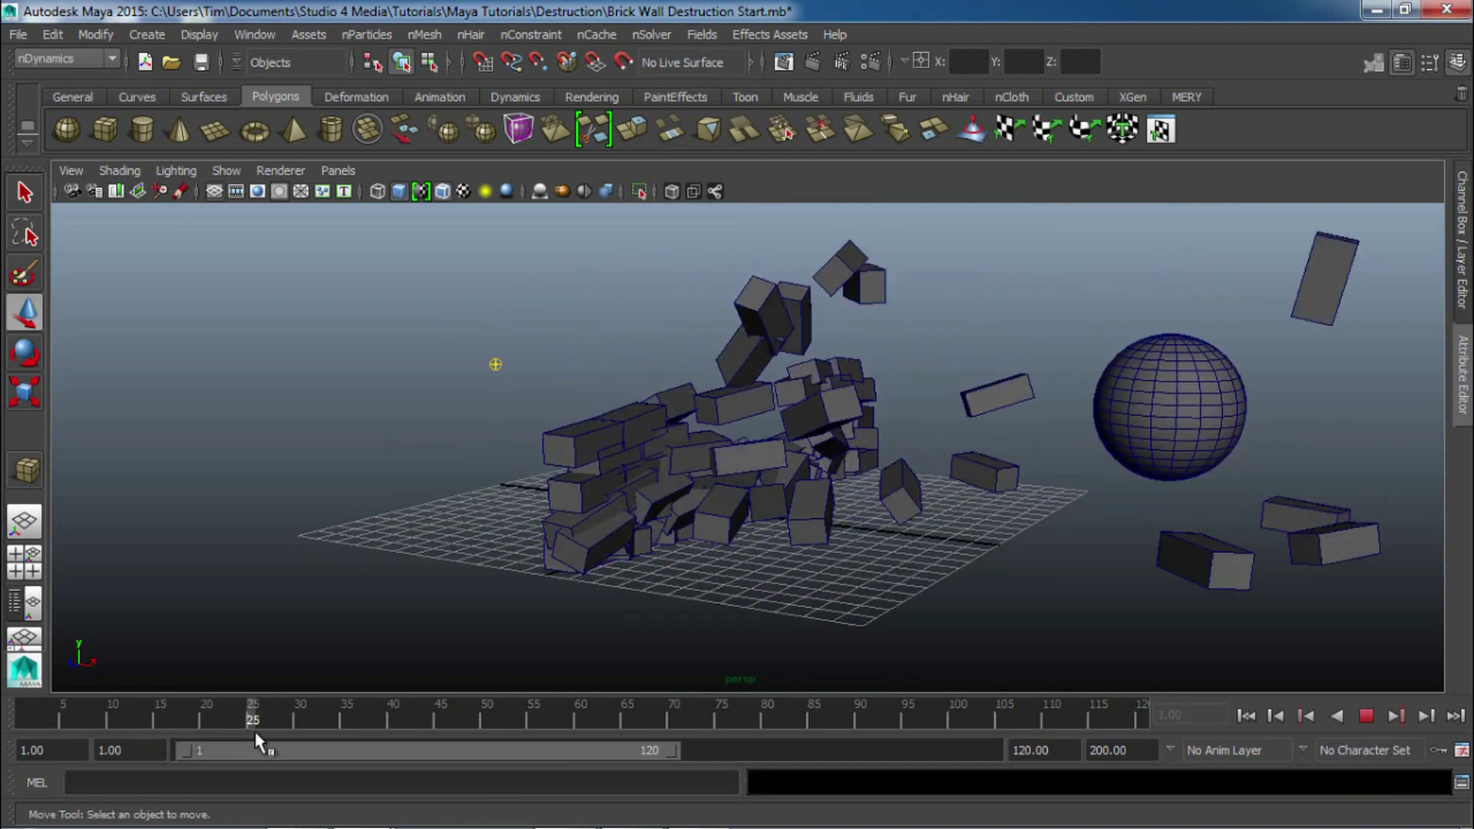
key("alt+v")
Scrub through the cached frames around 57 to 72 and examine how the scattered bricks land from several angles.
left_click_drag(476, 676, 754, 414, "alt")
left_click_drag(344, 720, 599, 720)
middle_click_drag(461, 541, 534, 425, "alt")
right_click_drag(534, 424, 764, 527, "alt")
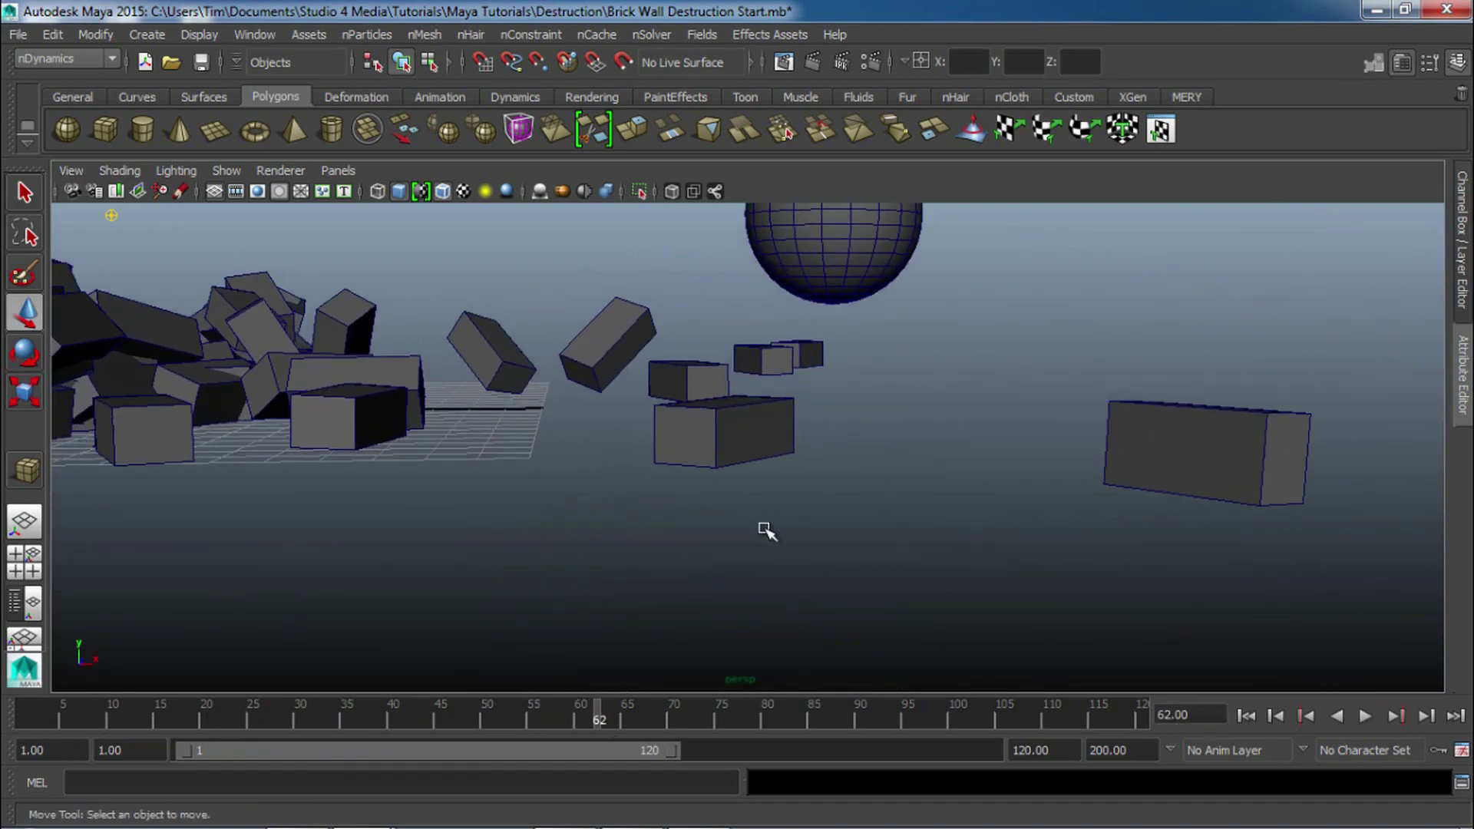
left_click_drag(764, 527, 758, 522, "alt")
left_click_drag(610, 712, 555, 748)
left_click_drag(674, 381, 688, 465, "alt")
middle_click_drag(655, 608, 676, 495, "alt")
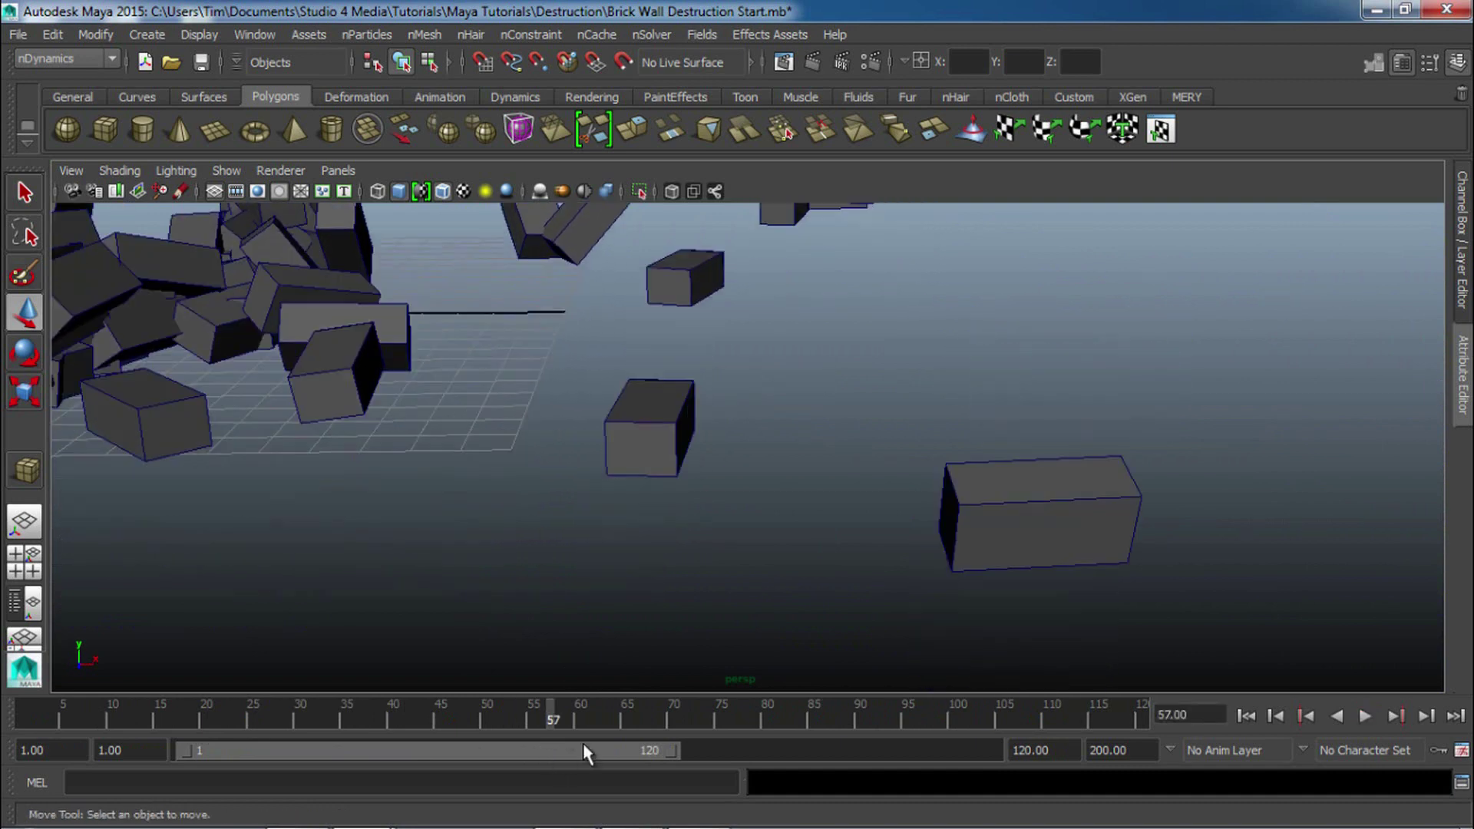
left_click_drag(568, 722, 700, 726)
left_click_drag(668, 676, 631, 672, "alt")
right_click_drag(631, 672, 739, 596, "alt")
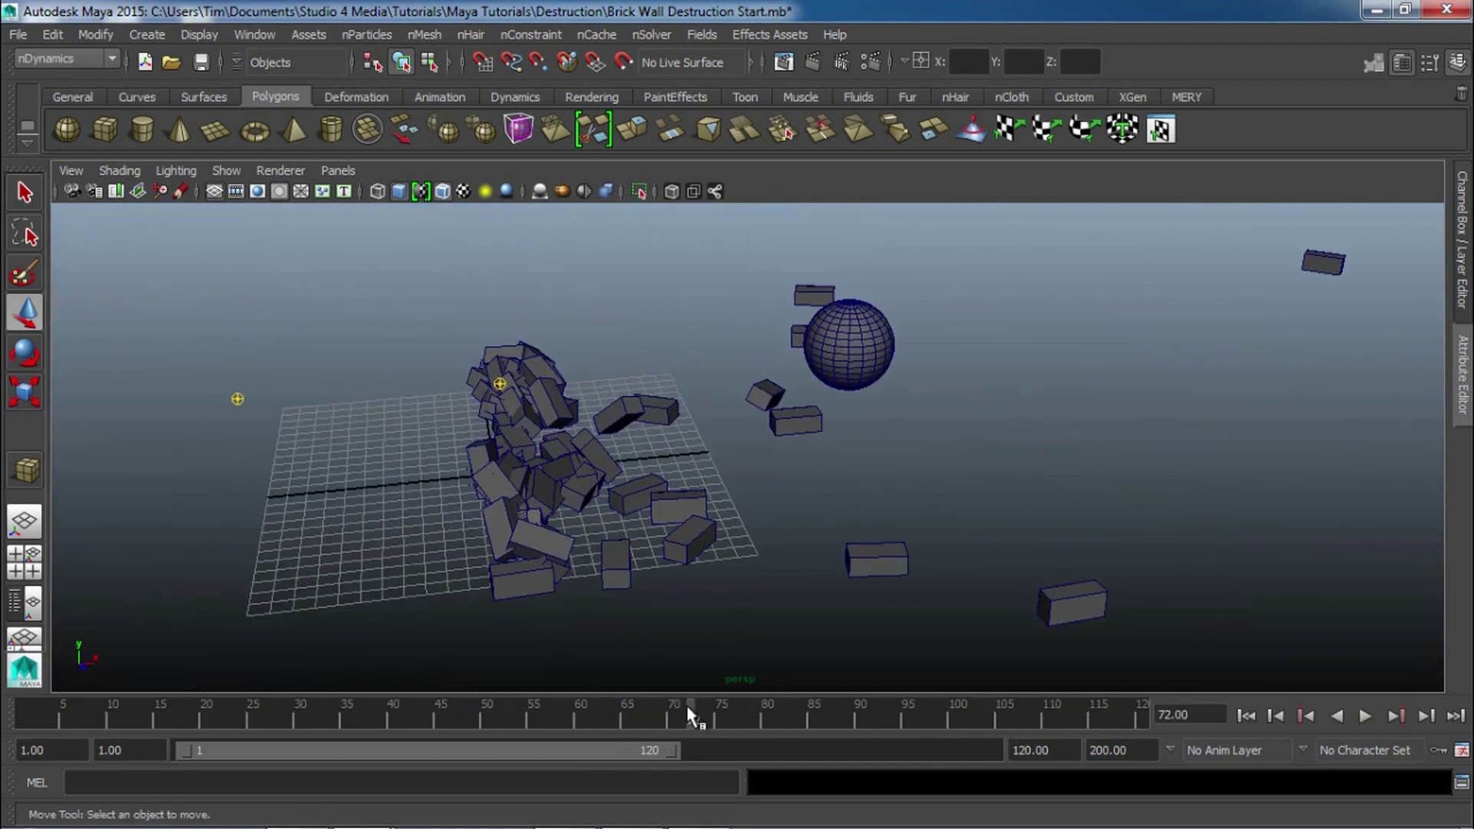
Play back the first few frames from frame 1 and view the wall from the side with the sphere.
left_click_drag(695, 718, 9, 722)
left_click_drag(492, 606, 814, 592, "alt")
left_click(1366, 715)
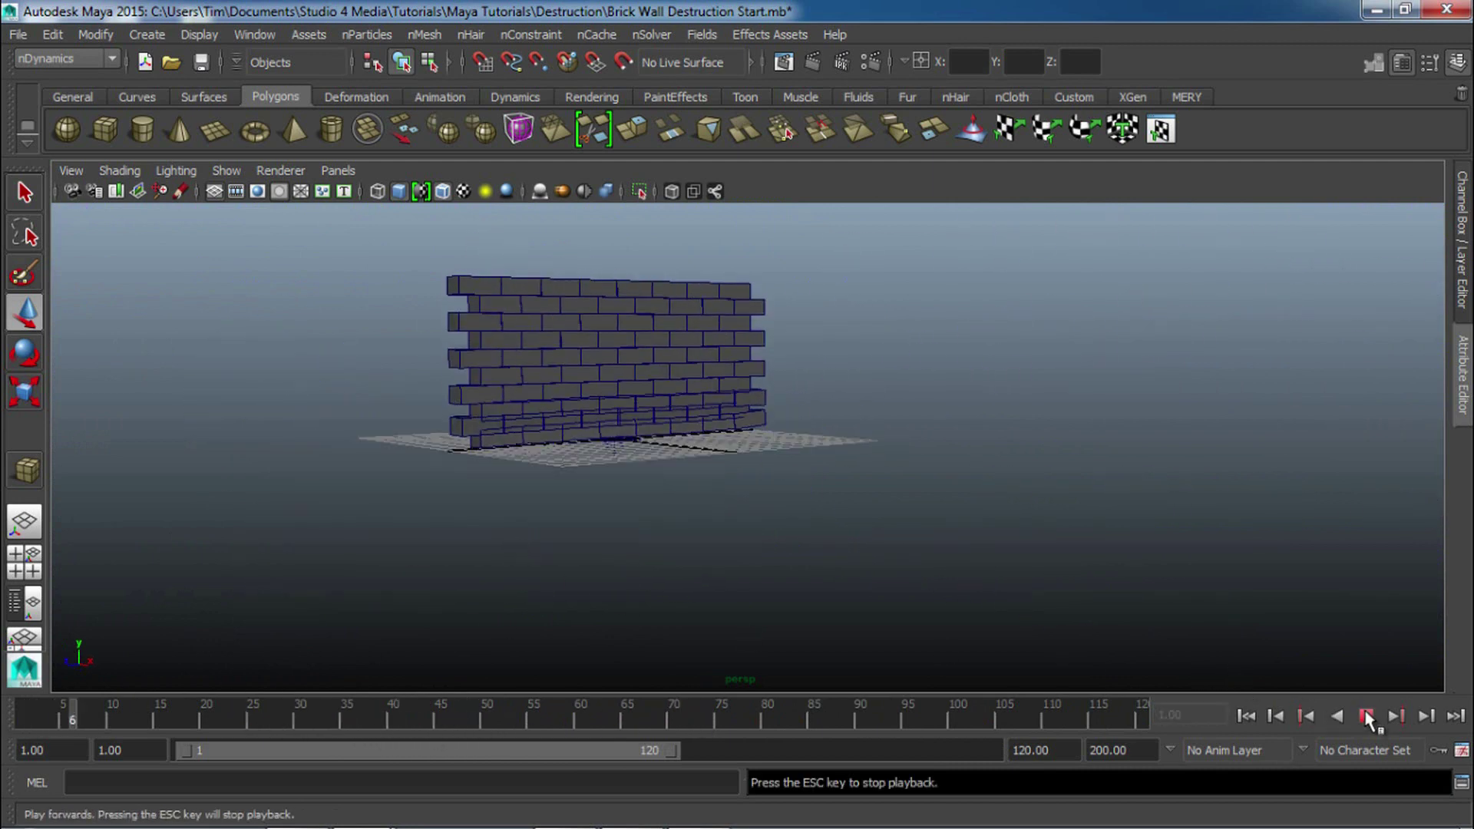
left_click(1366, 716)
left_click_drag(75, 720, 23, 729)
left_click_drag(127, 552, 568, 522, "alt")
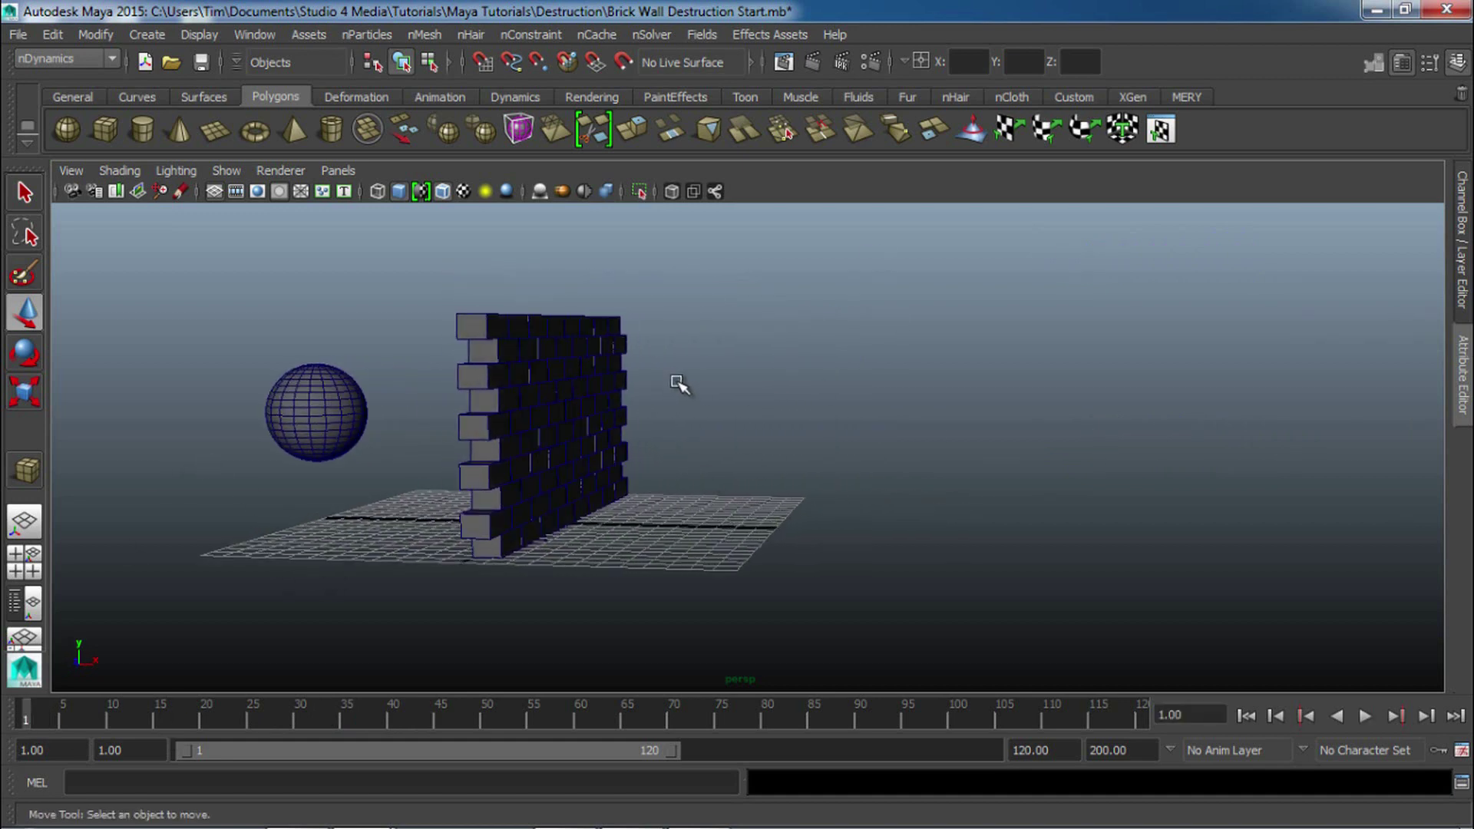
Set the brick wall nCloth's Friction to 0.2.
left_click(1463, 403)
left_click(349, 388)
right_click_drag(349, 388, 823, 476, "alt")
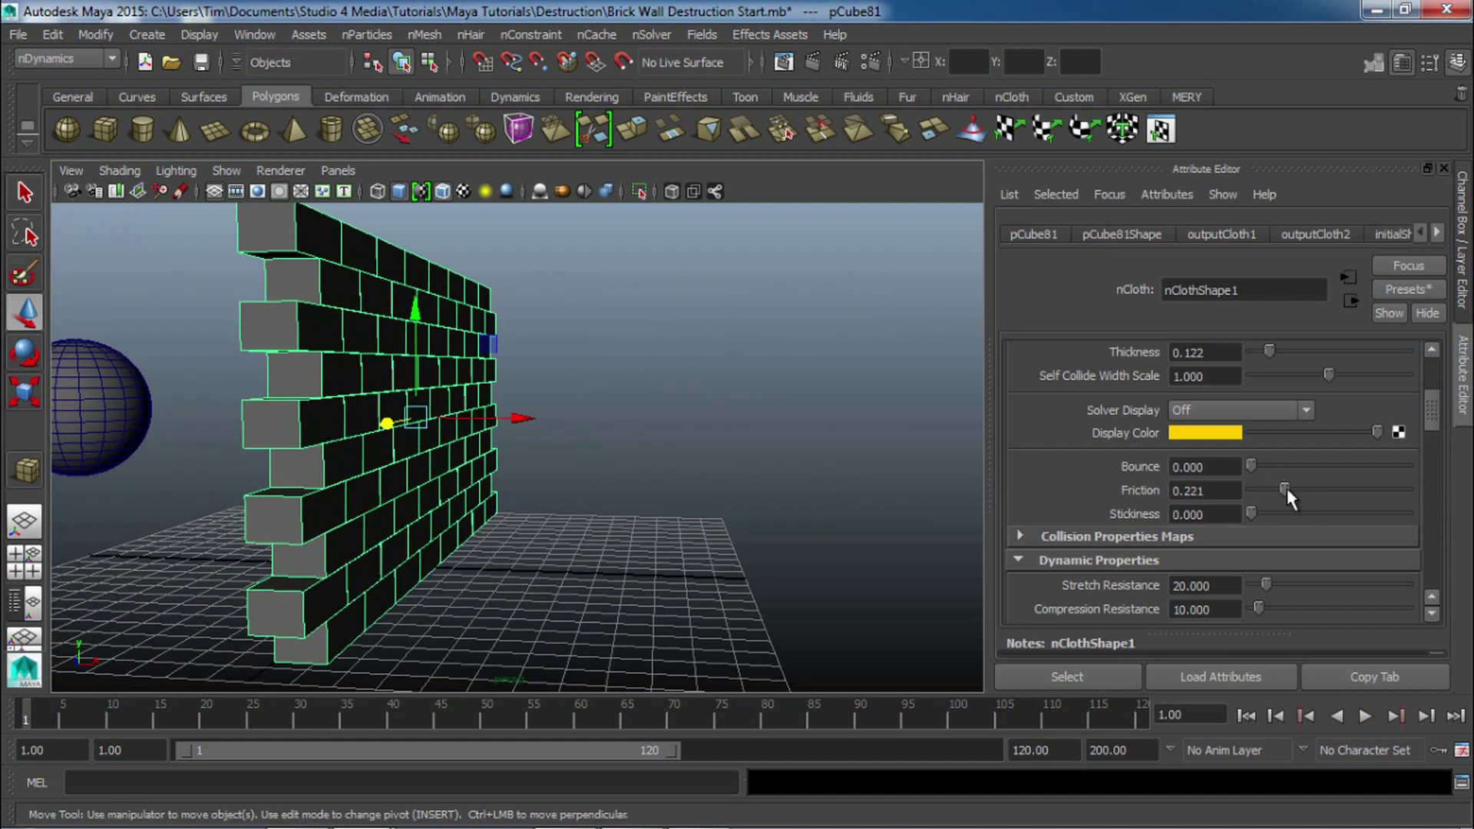
double_click(1189, 491)
left_click(414, 482)
left_click(976, 349)
left_click(473, 388)
Expand the wall's nClothShape1 input to show its channels, including Is Dynamic.
key("ctrl+a")
scroll(1306, 371, "down", 1)
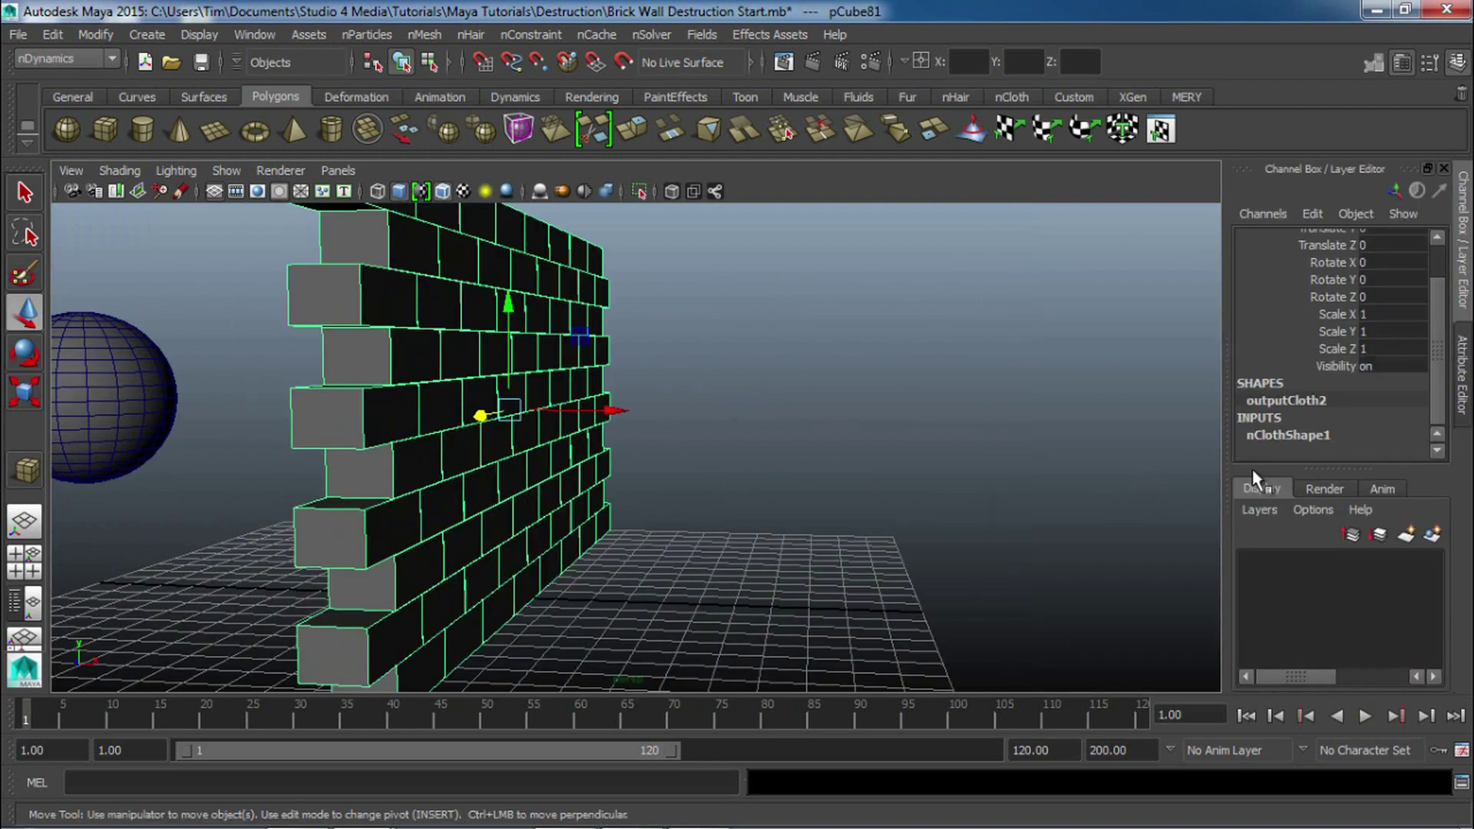
scroll(834, 476, "down", 2)
left_click(1281, 437)
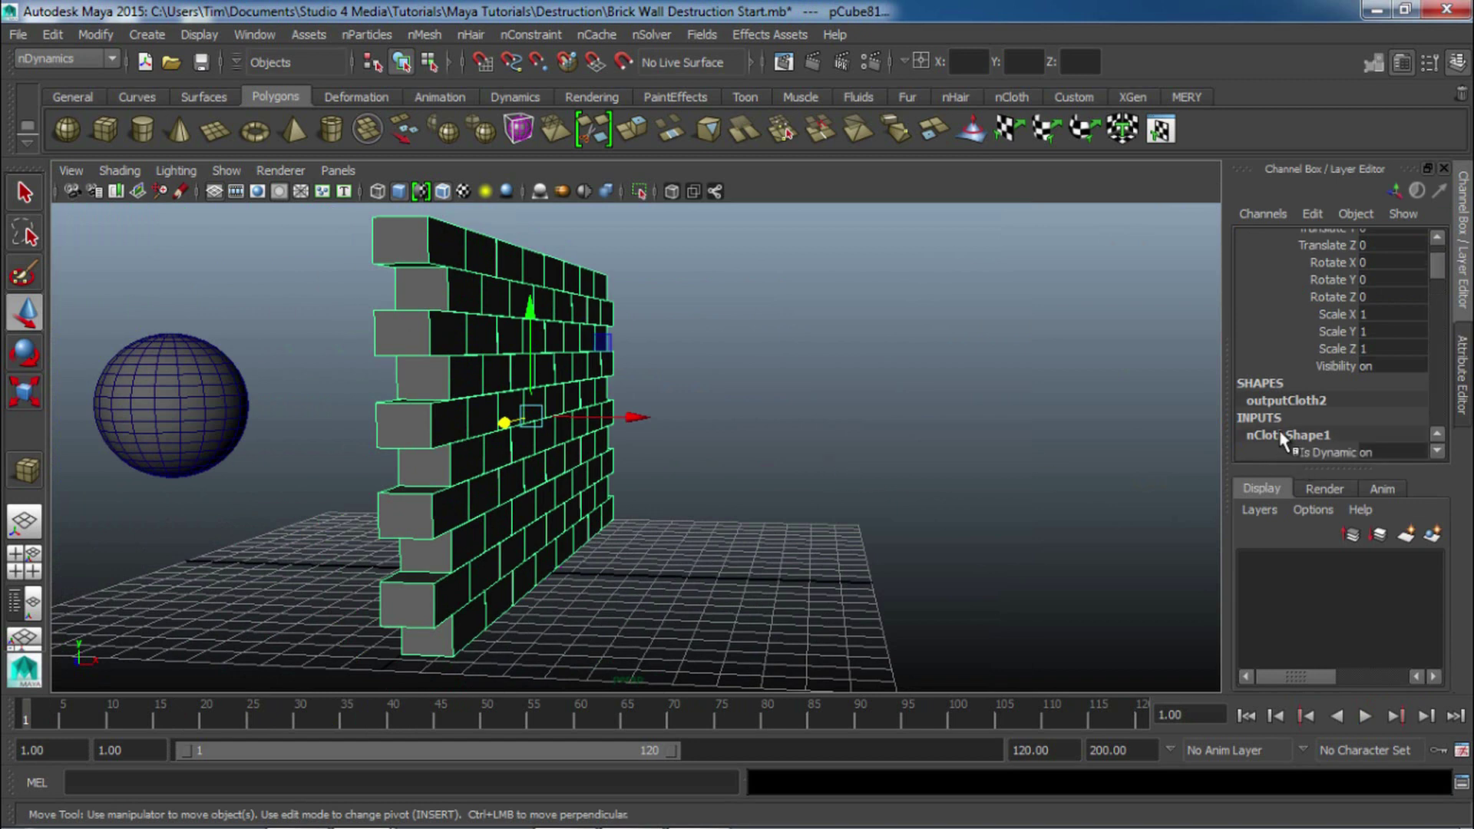
scroll(1309, 430, "down", 2)
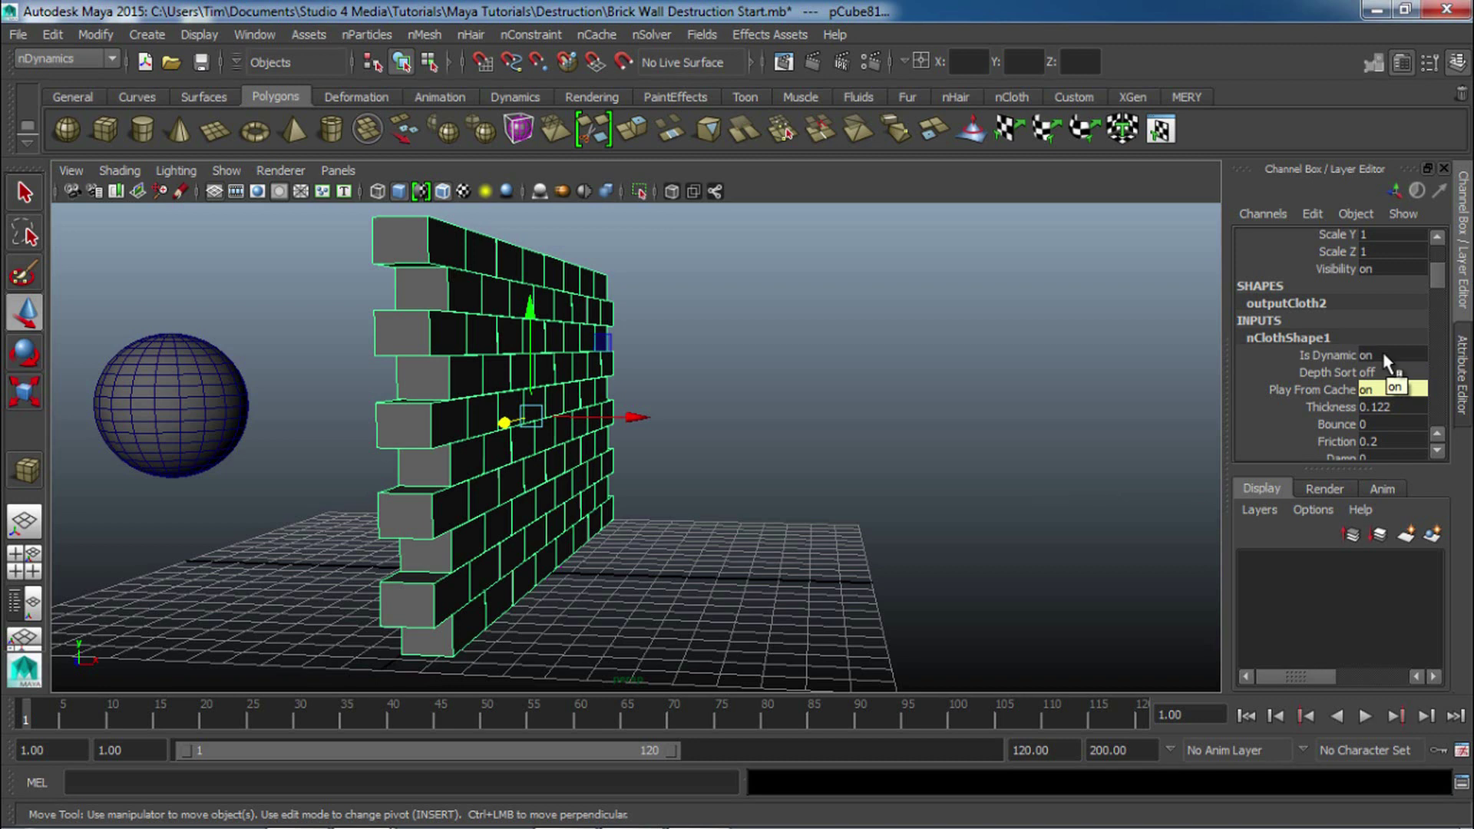
Advance to frame 4 and compare the wall's nCloth channels and collision settings with nucleus1's gravity settings.
left_click(1464, 375)
left_click(1438, 234)
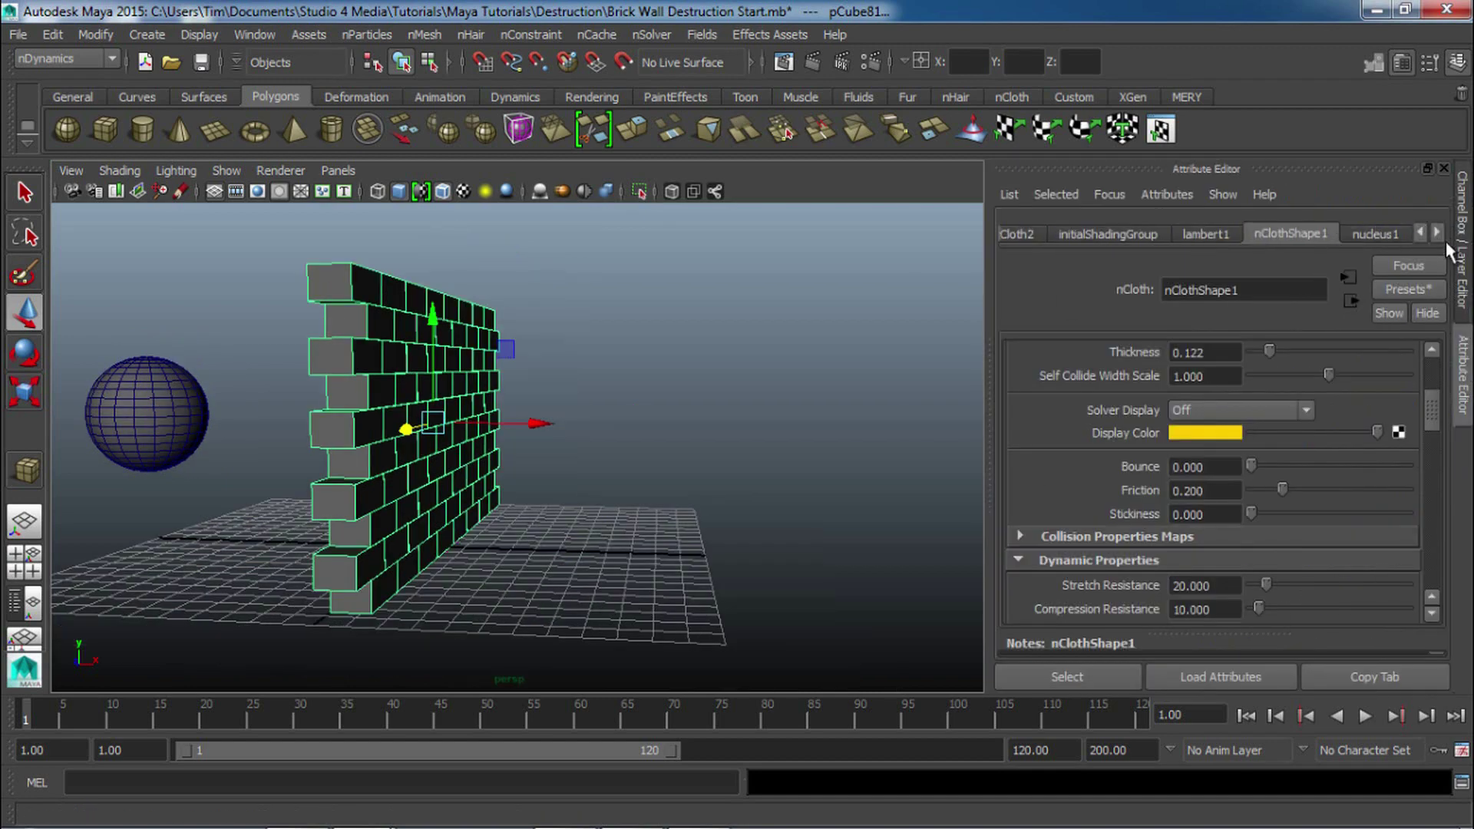
left_click(1464, 293)
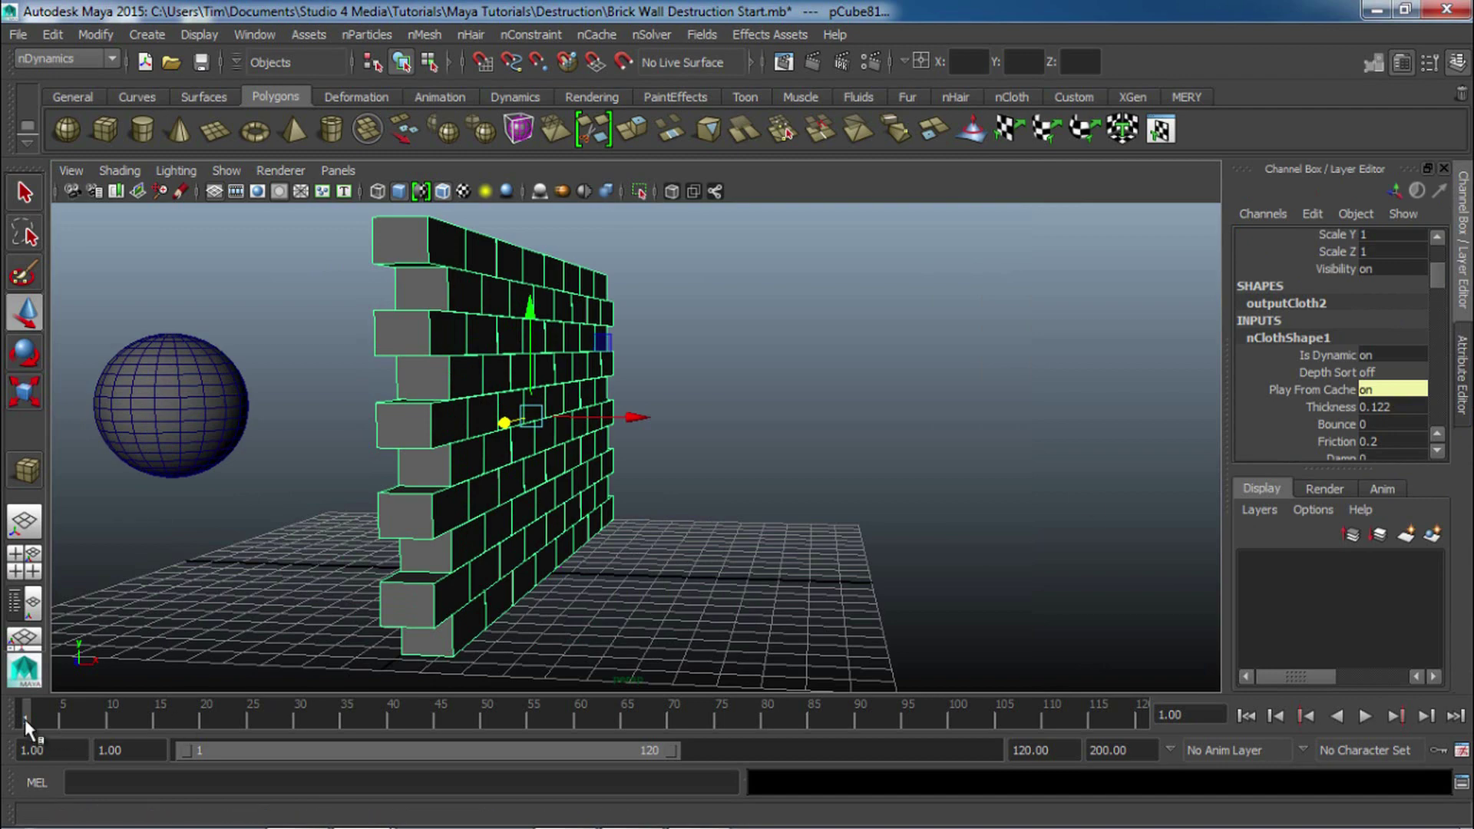
left_click_drag(25, 718, 54, 741)
left_click(1467, 368)
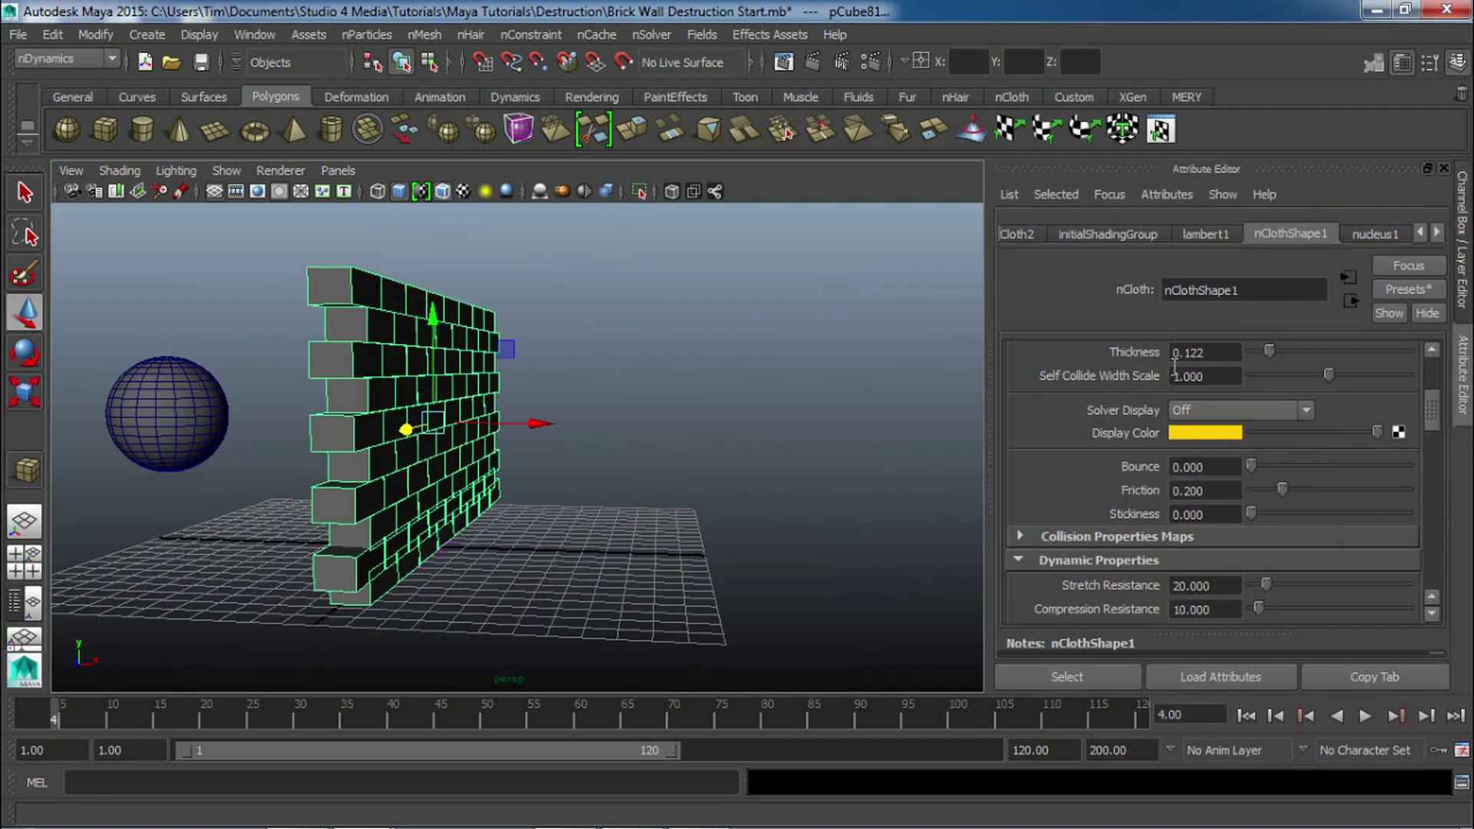
scroll(1131, 417, "up", 5)
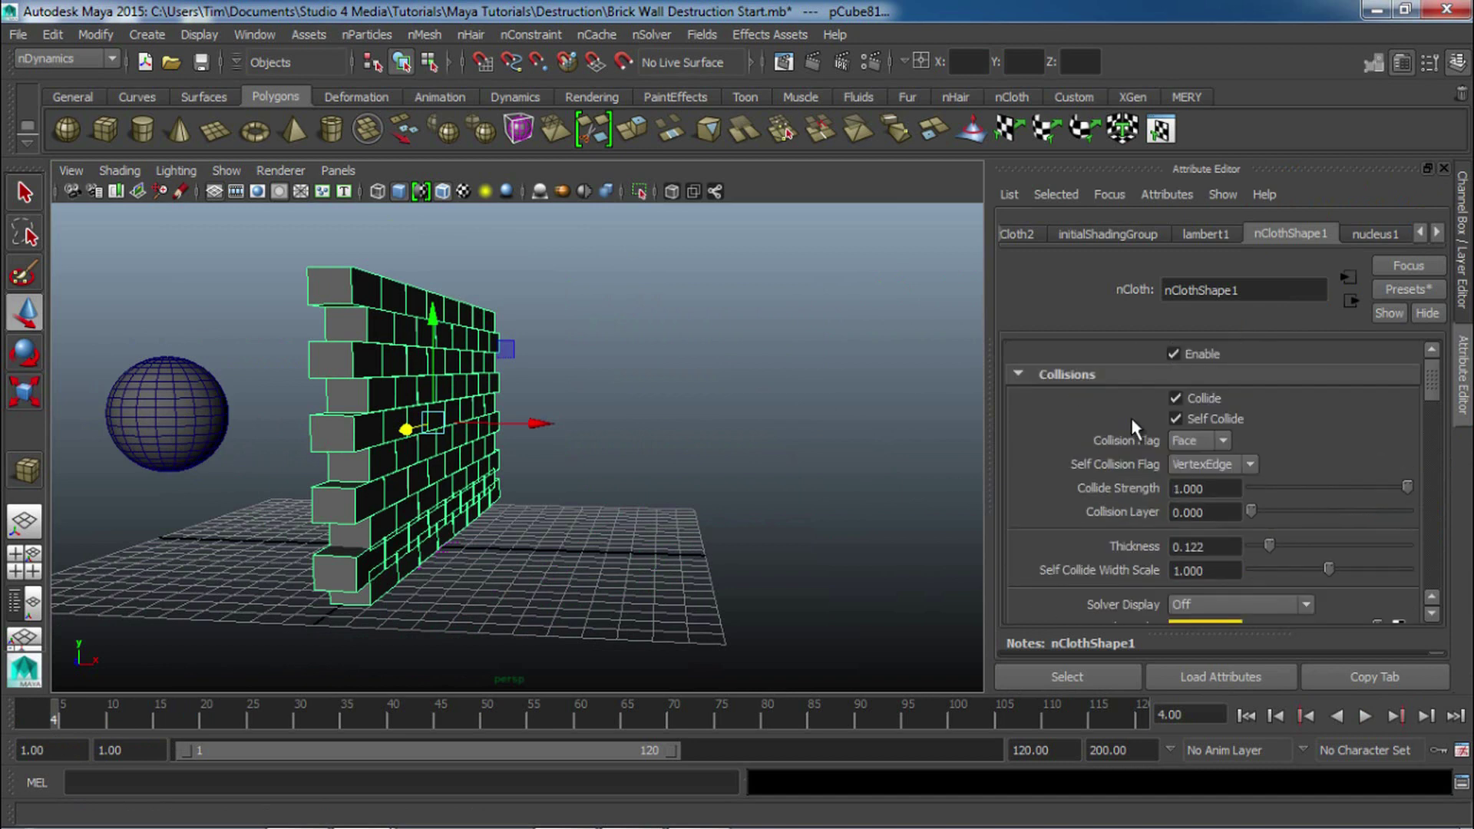
left_click(1378, 234)
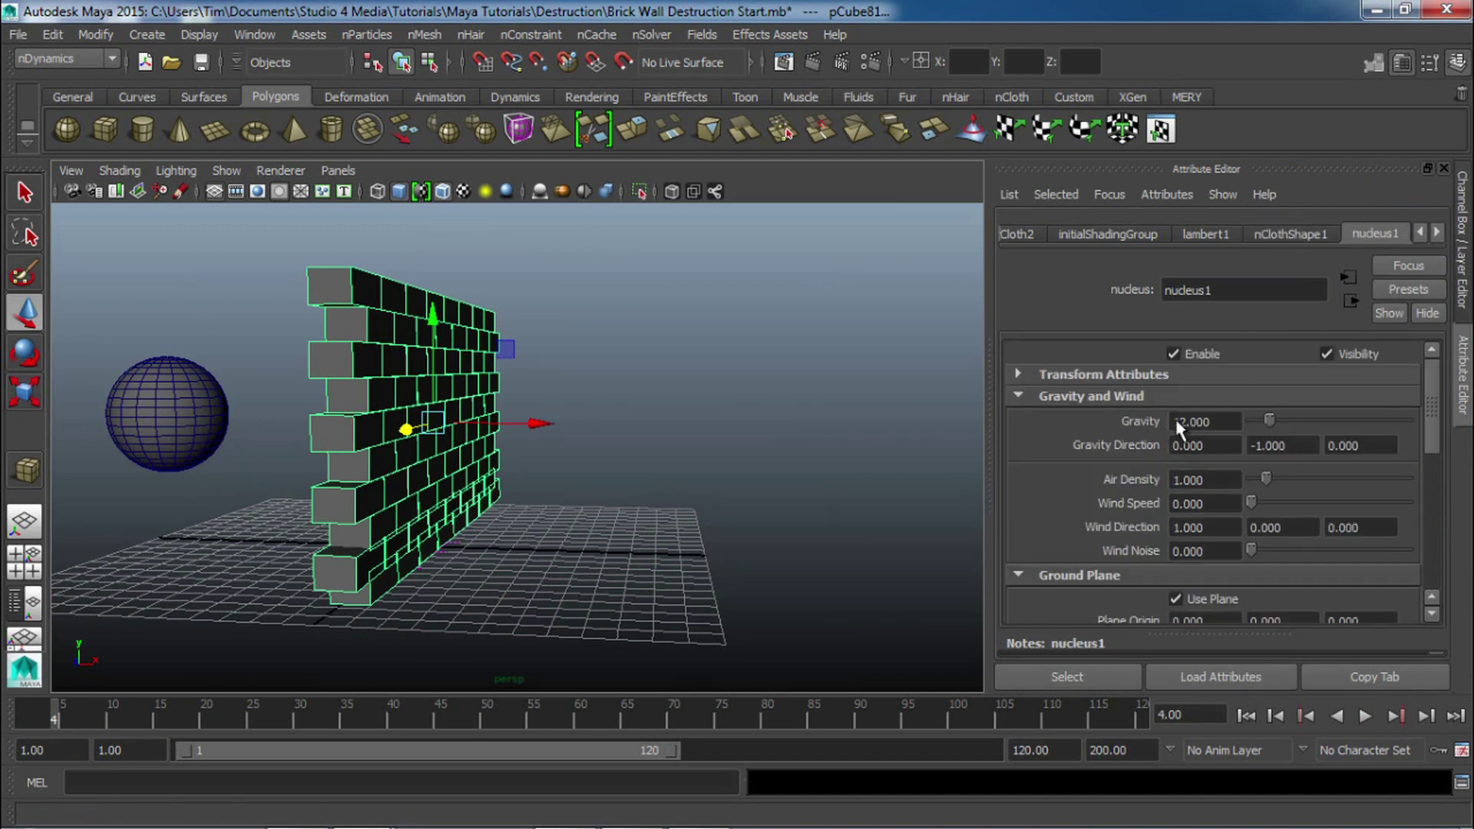
Play from frame 1 up to frame 12, where the sphere reaches the wall, and key nClothShape1's Is Dynamic as off.
left_click(1466, 282)
left_click_drag(101, 717, 4, 738)
left_click_drag(387, 470, 69, 682, "alt")
key("alt+v")
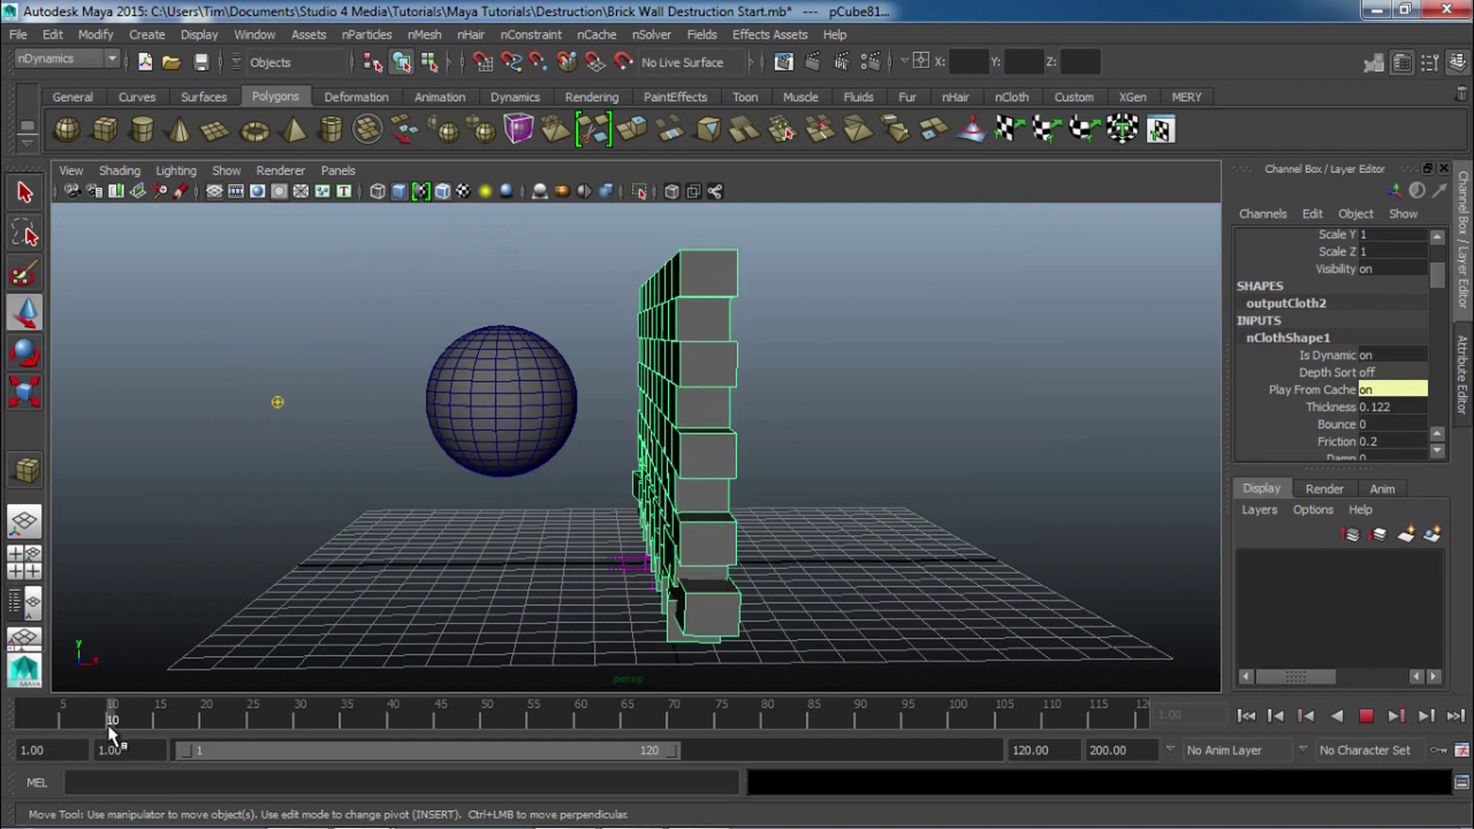
key("alt+v")
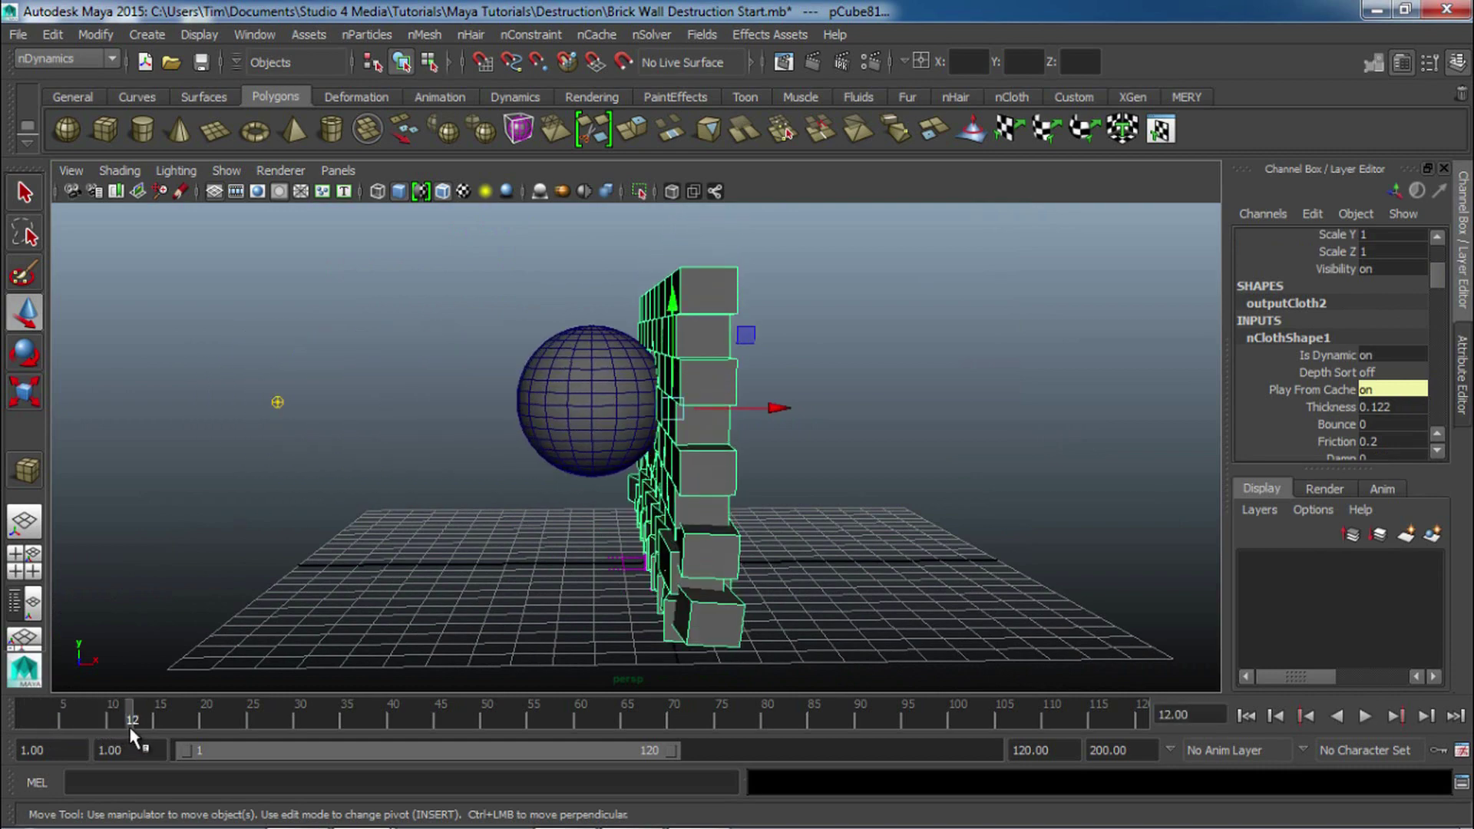
left_click_drag(593, 434, 639, 492, "alt")
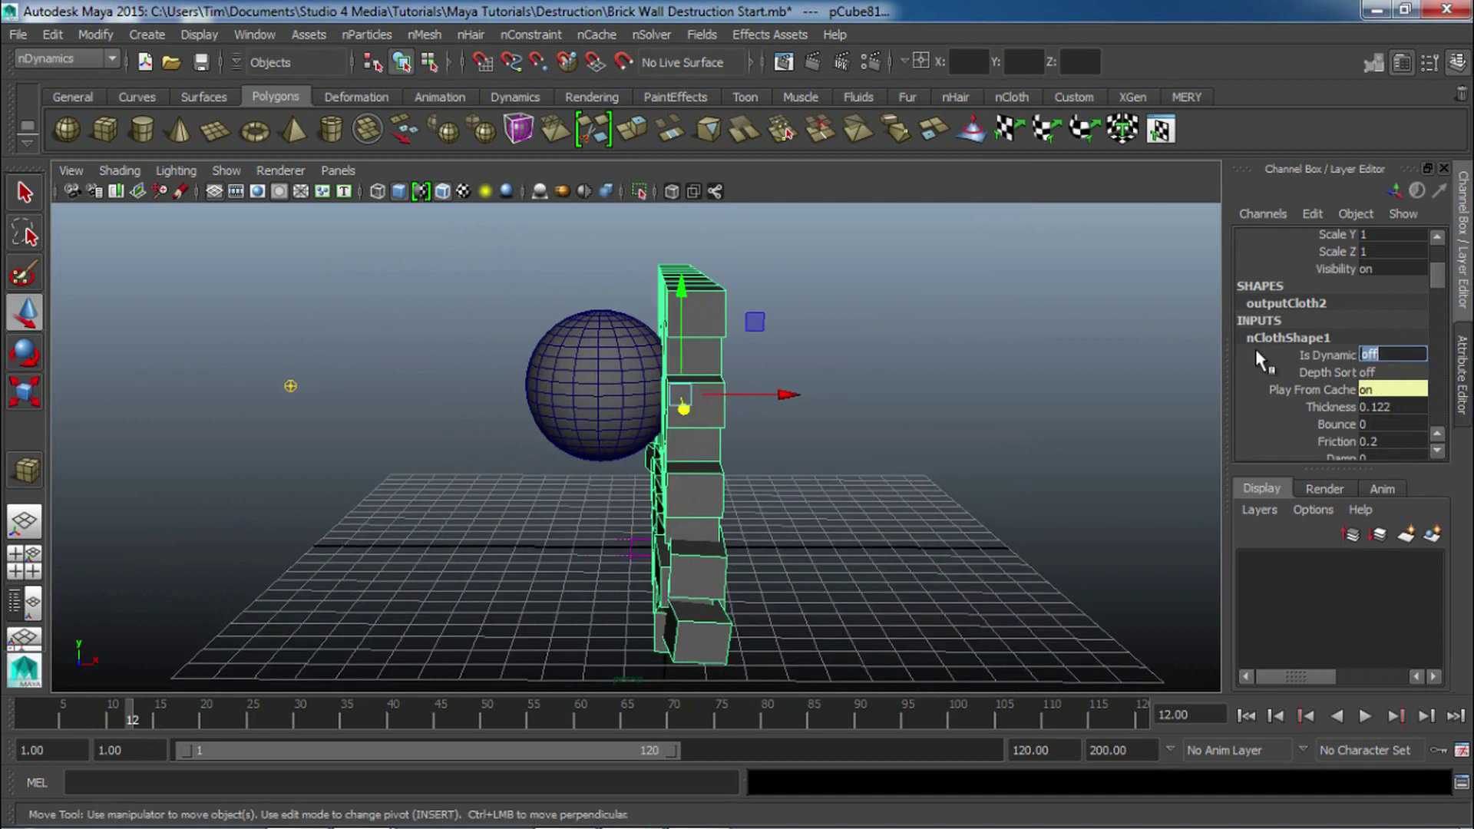
right_click(1309, 355)
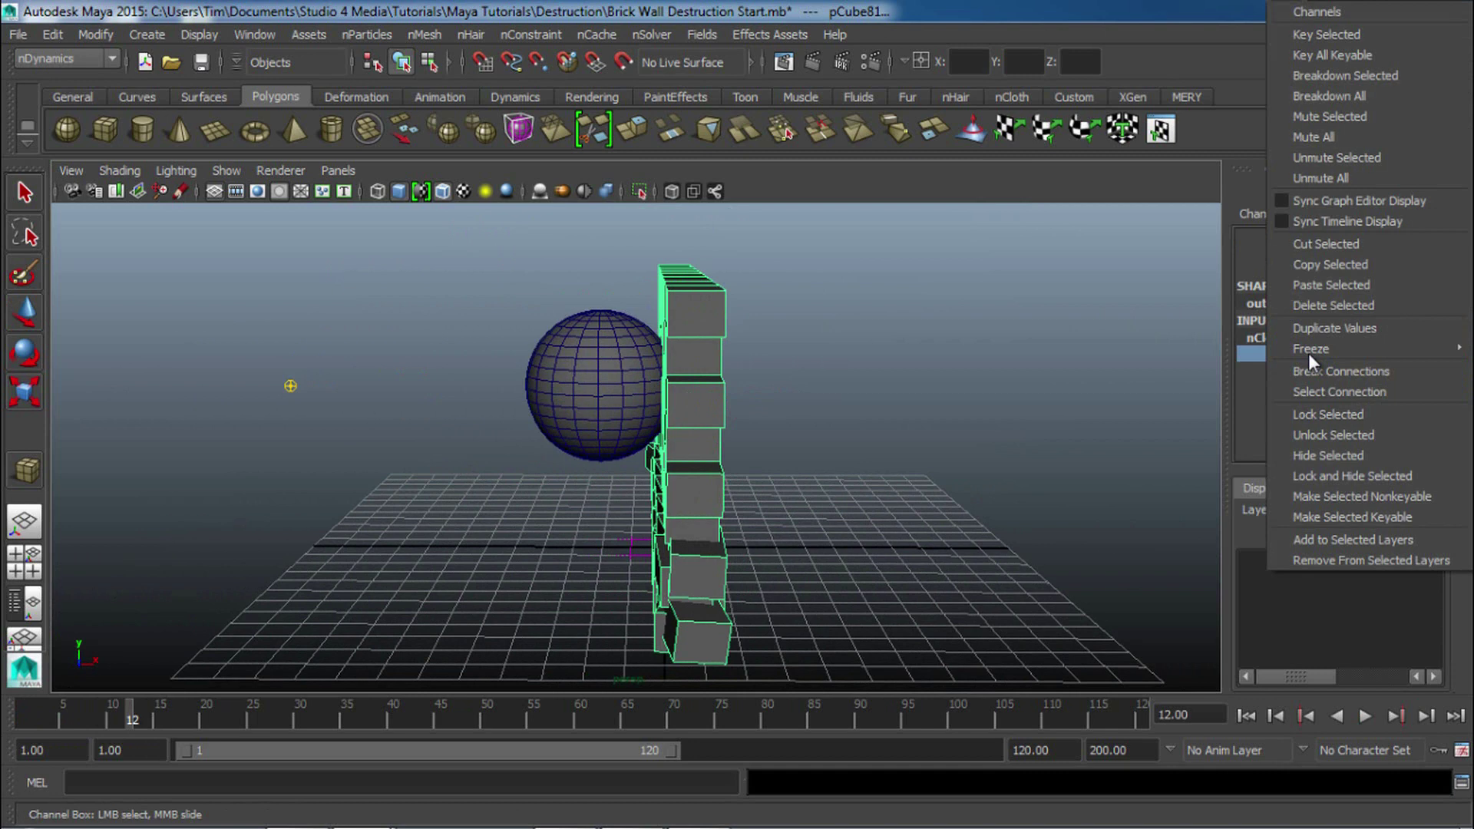
left_click(1394, 31)
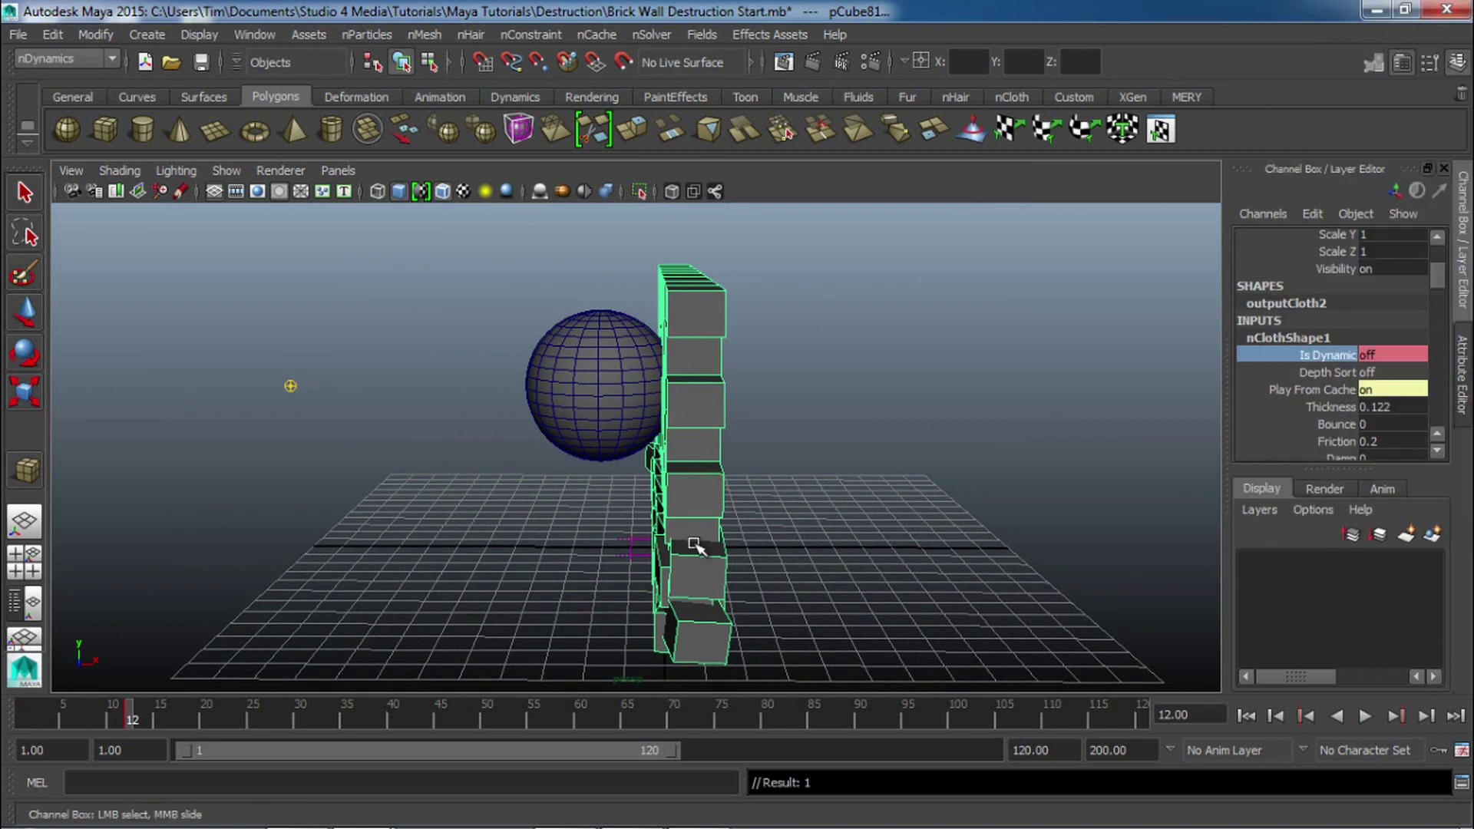
Advance to frame 13 and key nClothShape1's Is Dynamic as on.
left_click(1425, 716)
left_click(1392, 354)
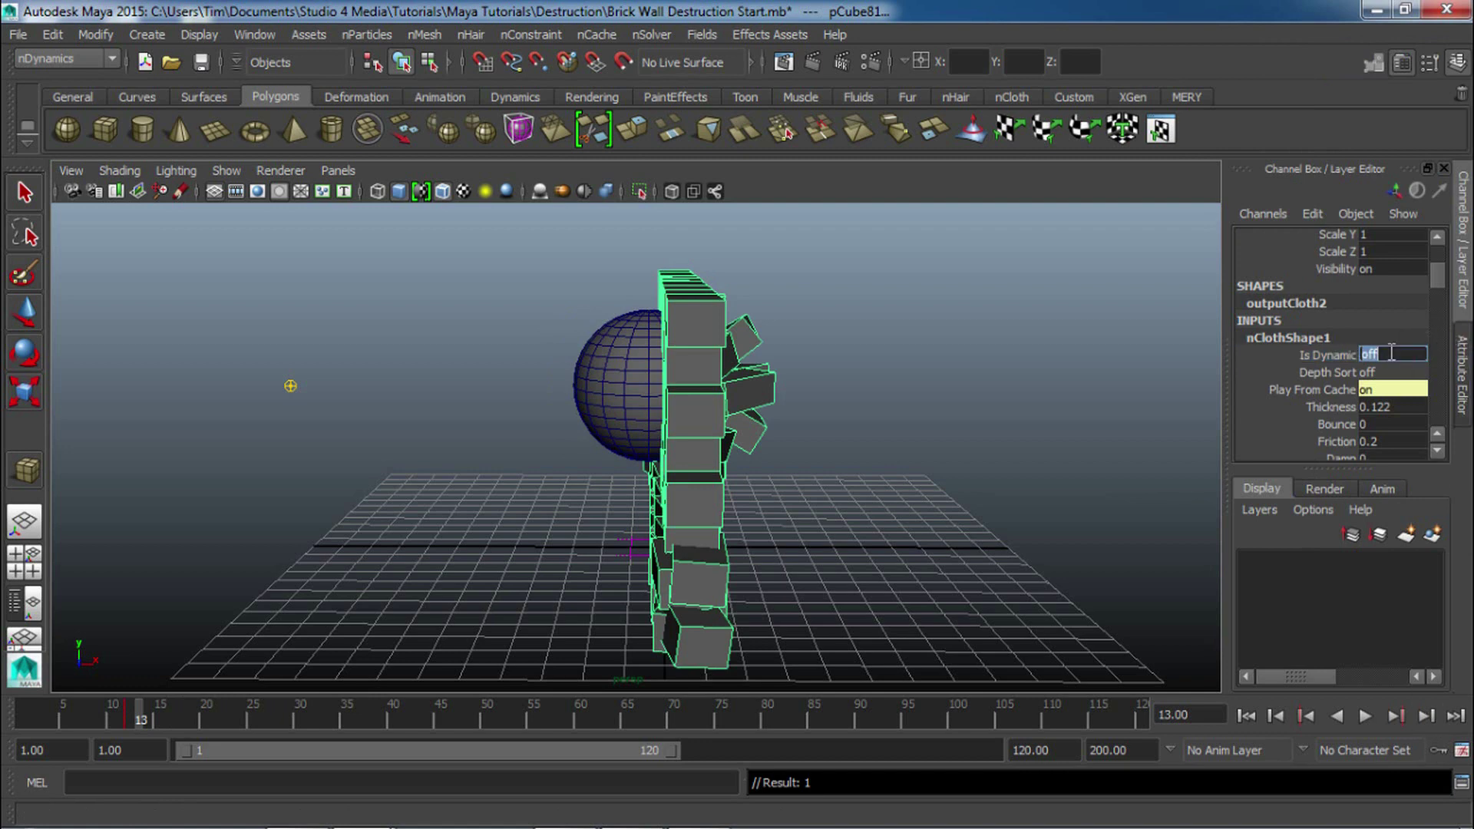
right_click(1303, 355)
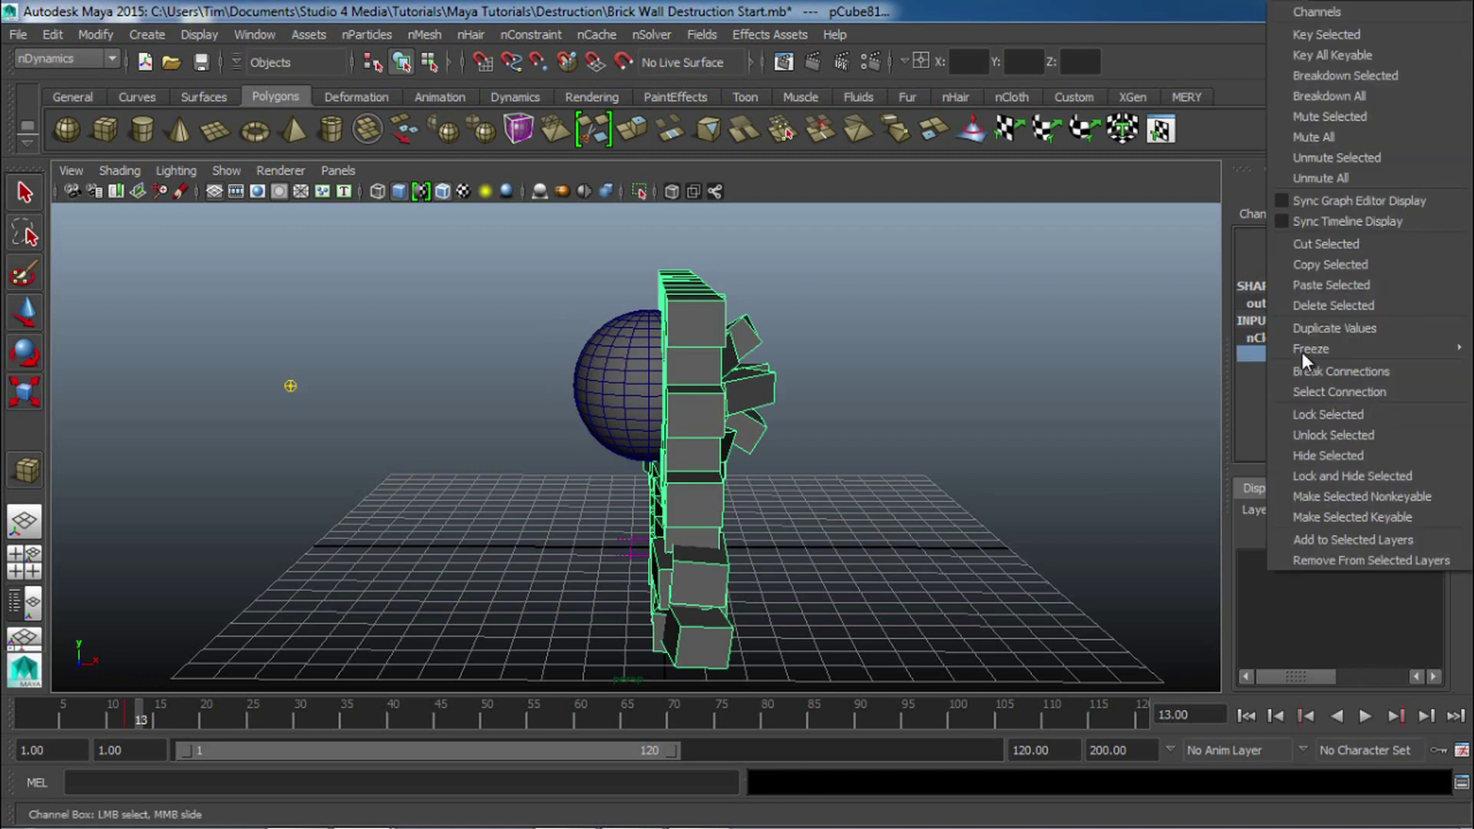
left_click(1366, 34)
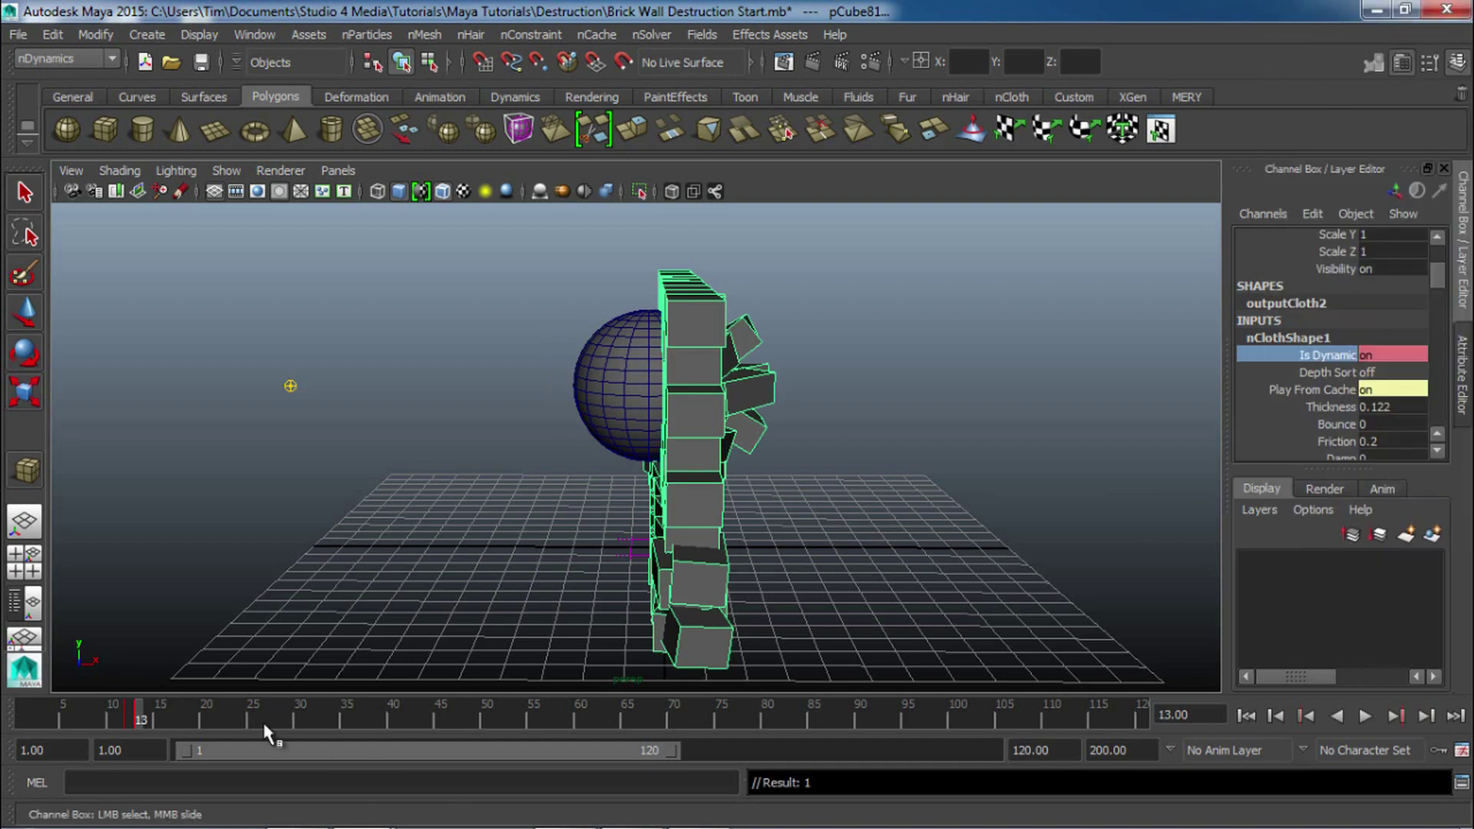
Play from frame 1 to the sphere's impact around frame 13, checking from the side when the wall starts to break.
left_click_drag(51, 723, 6, 726)
key("alt+v")
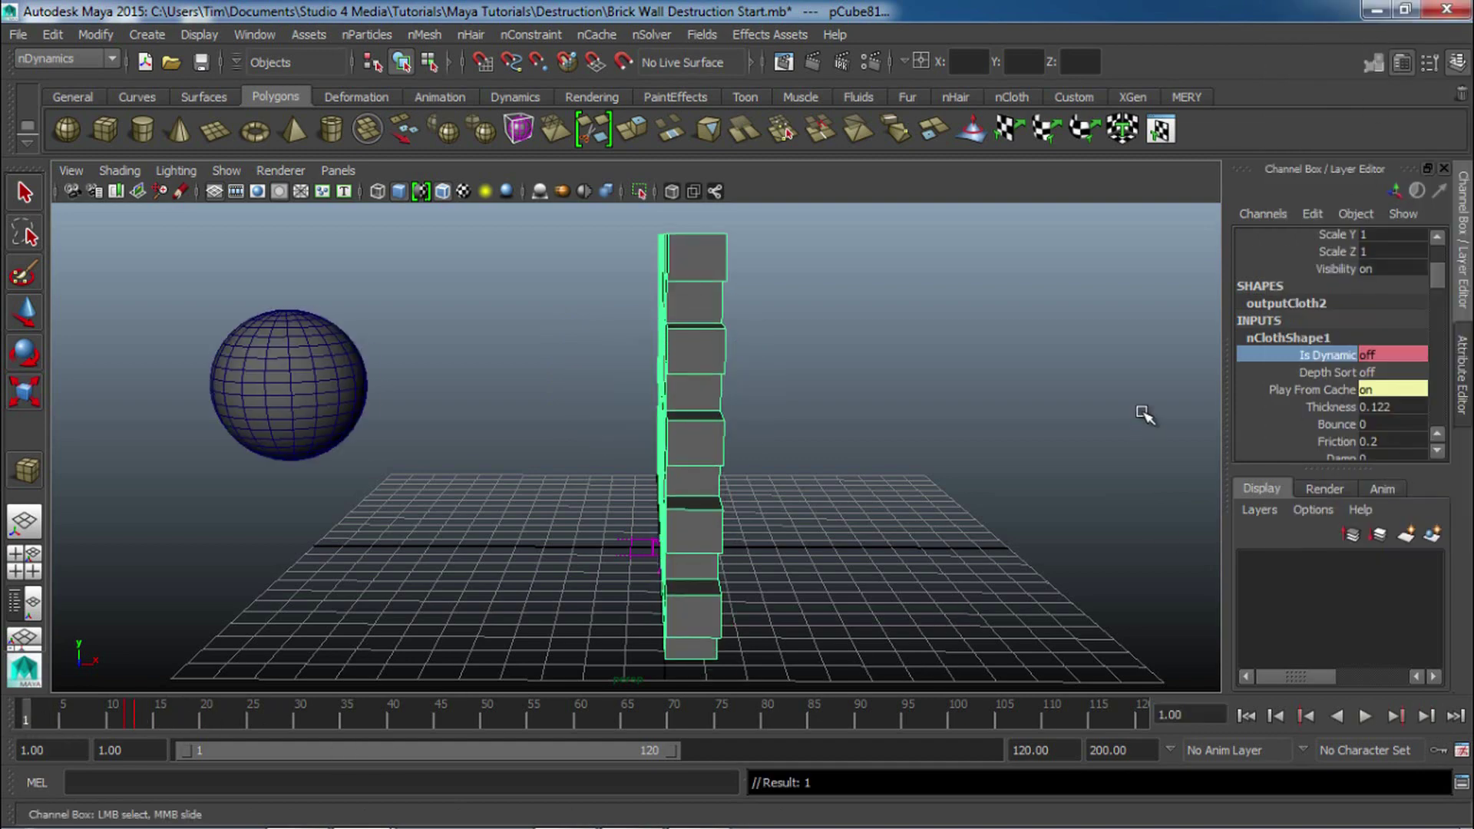
left_click(1180, 351)
left_click_drag(1003, 441, 958, 446, "alt")
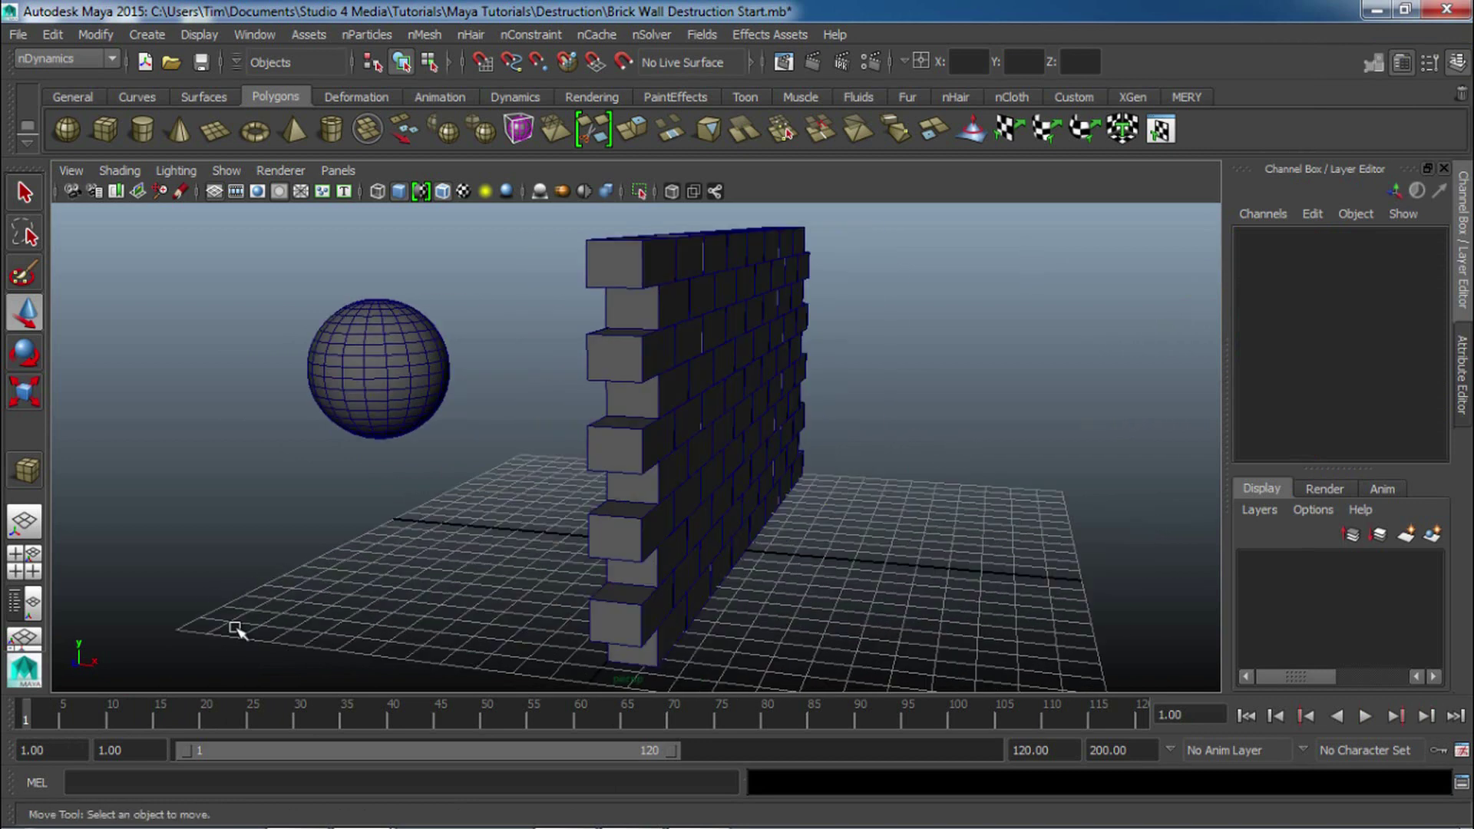
left_click_drag(247, 629, 472, 570, "alt")
key("alt+v")
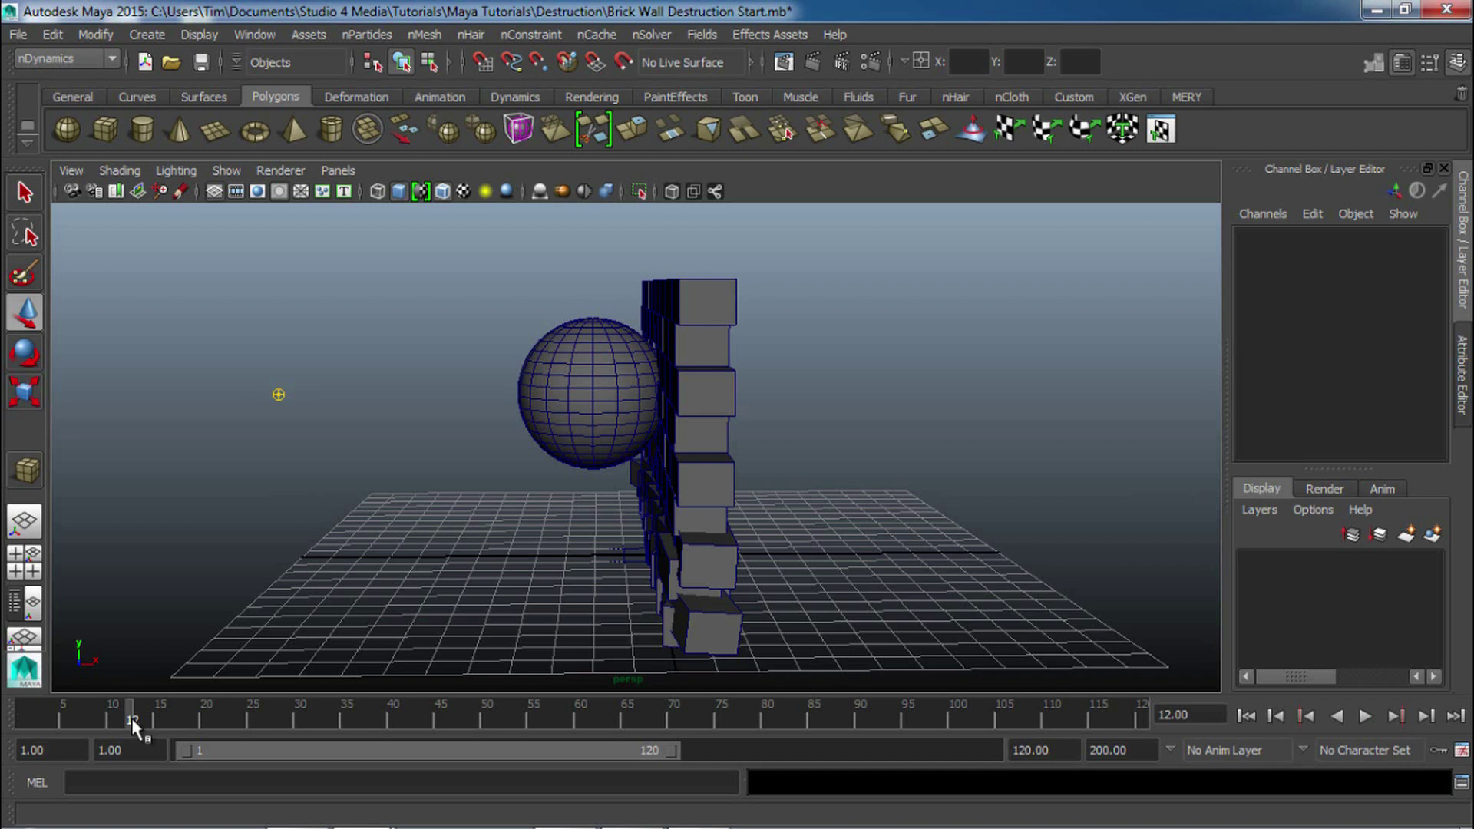
key("alt+v")
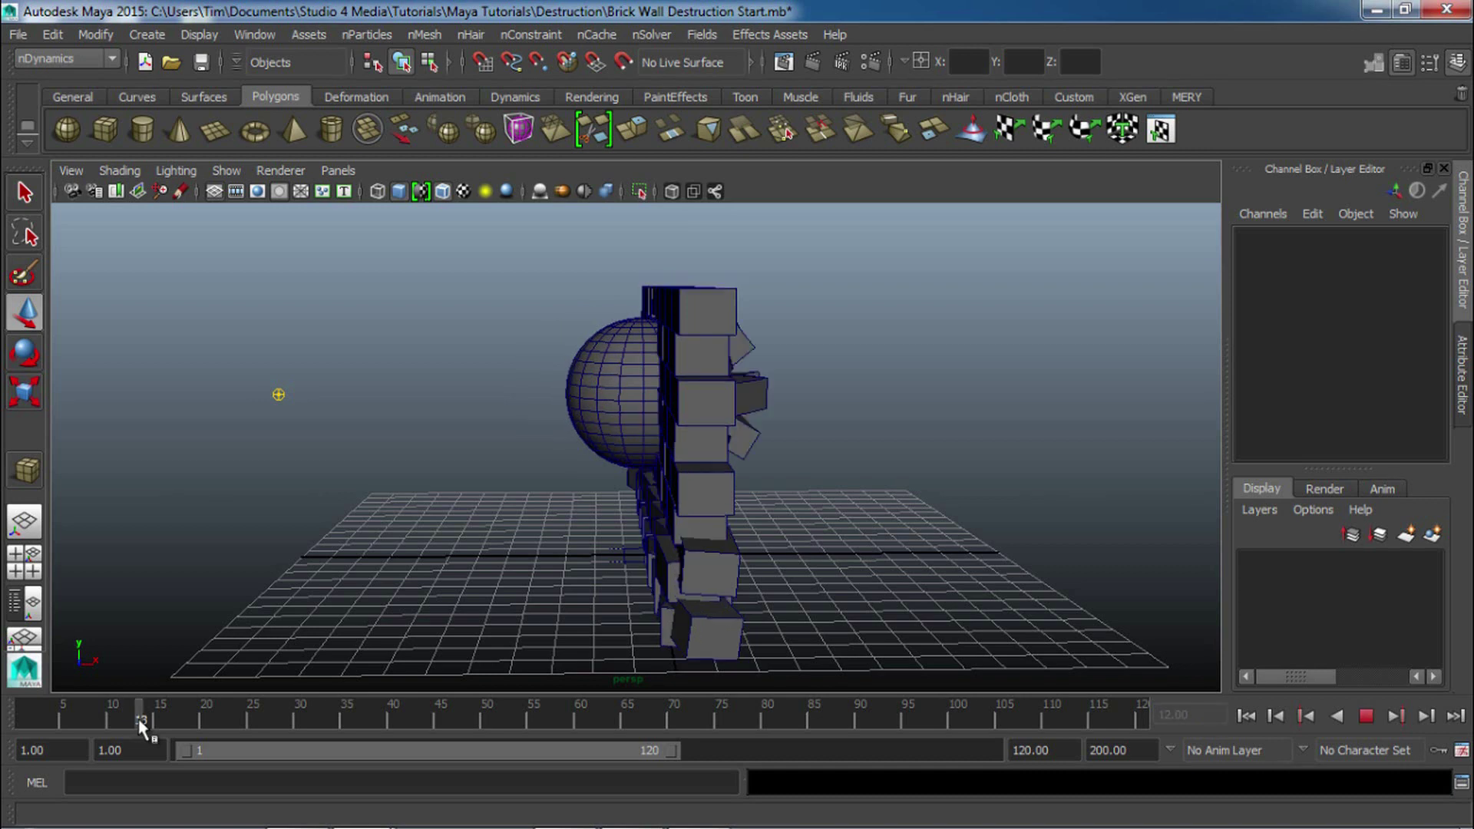
Return to frame 1, select the brick wall and create a new nCache for it with the keyed Is Dynamic values.
left_click_drag(146, 719, 15, 748)
left_click(661, 476)
scroll(689, 478, "down", 6)
left_click_drag(689, 479, 606, 461, "alt")
middle_click_drag(603, 421, 602, 476, "alt")
scroll(602, 477, "up", 2)
left_click(596, 35)
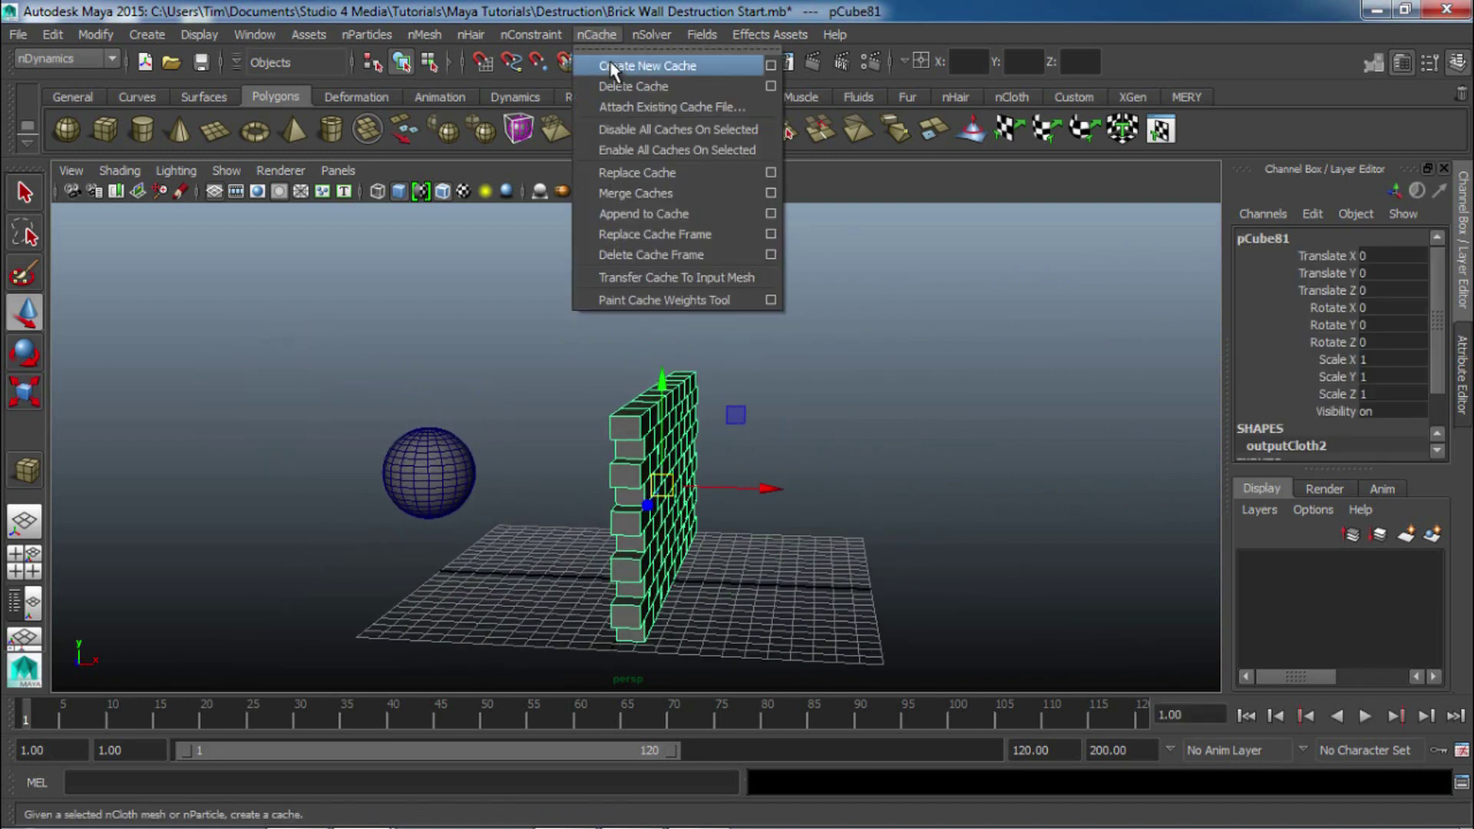
left_click(630, 63)
left_click(876, 440)
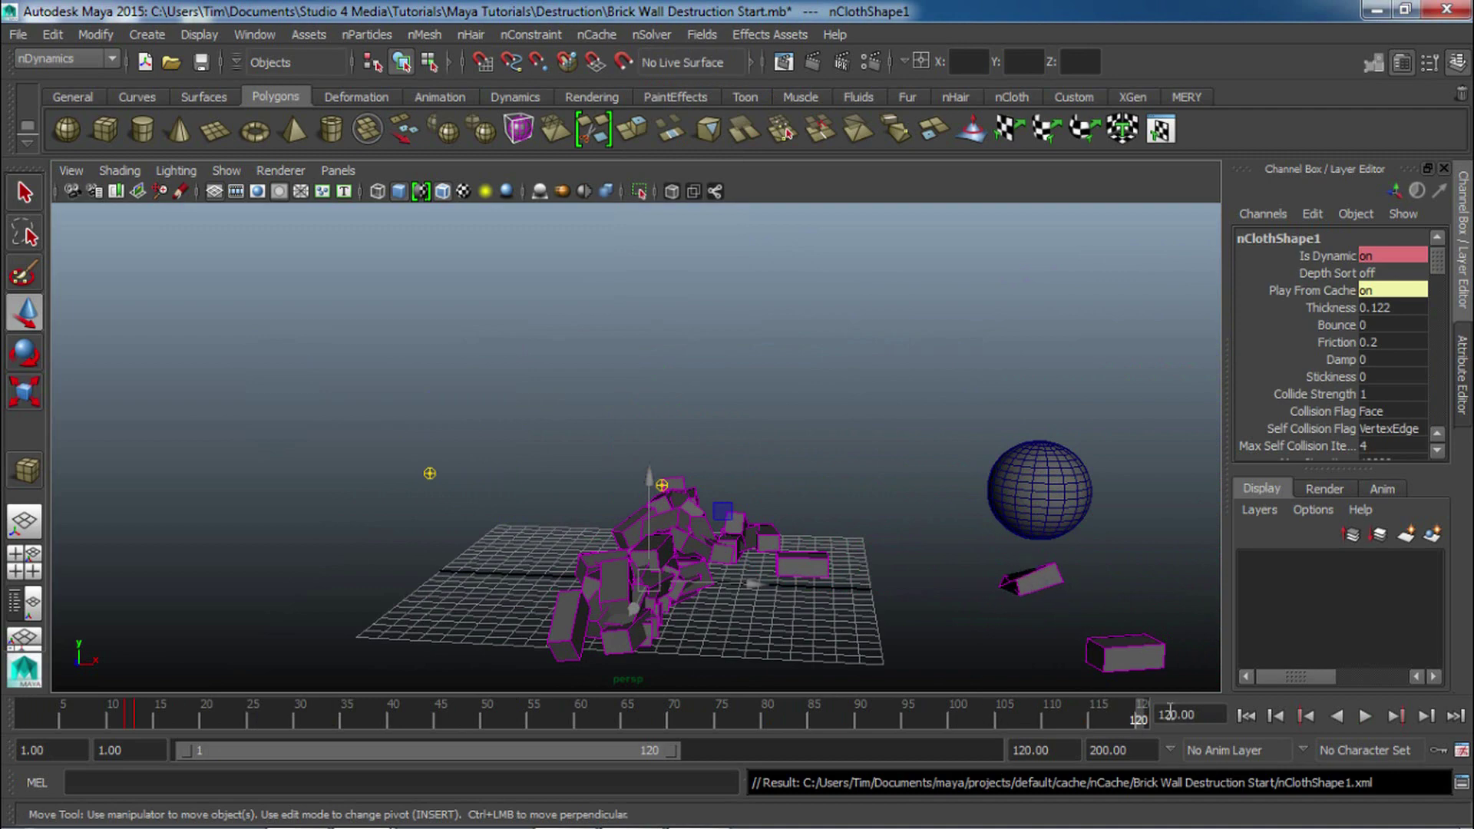
Play the newly cached wall collapse from frame 1 in an angled view and stop the playback.
left_click(1246, 716)
left_click(893, 350)
left_click_drag(893, 428, 777, 431, "alt")
middle_click_drag(777, 431, 717, 415, "alt")
right_click_drag(717, 414, 833, 422, "alt")
left_click(1368, 722)
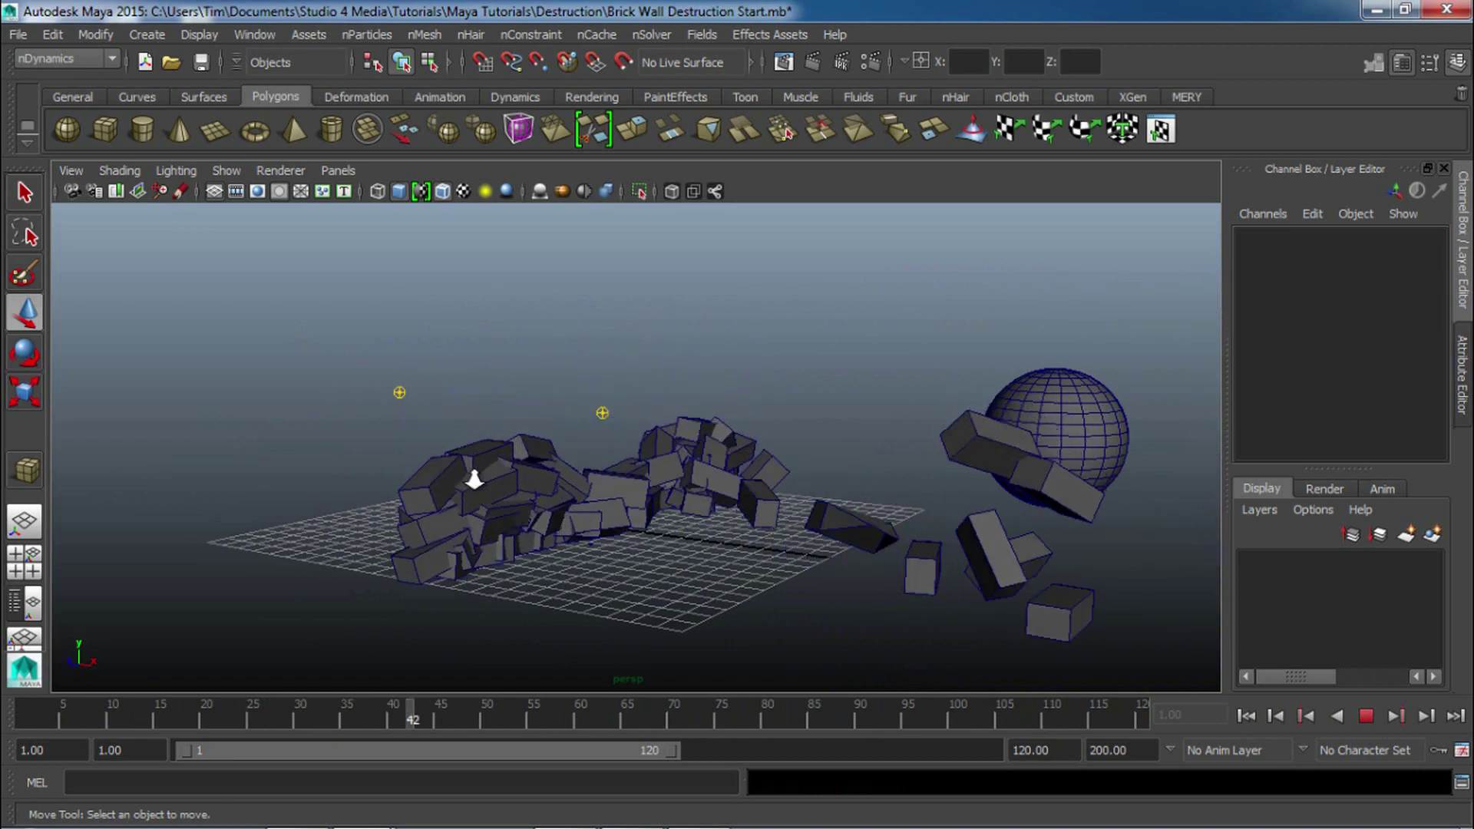
right_click_drag(493, 477, 579, 487, "alt")
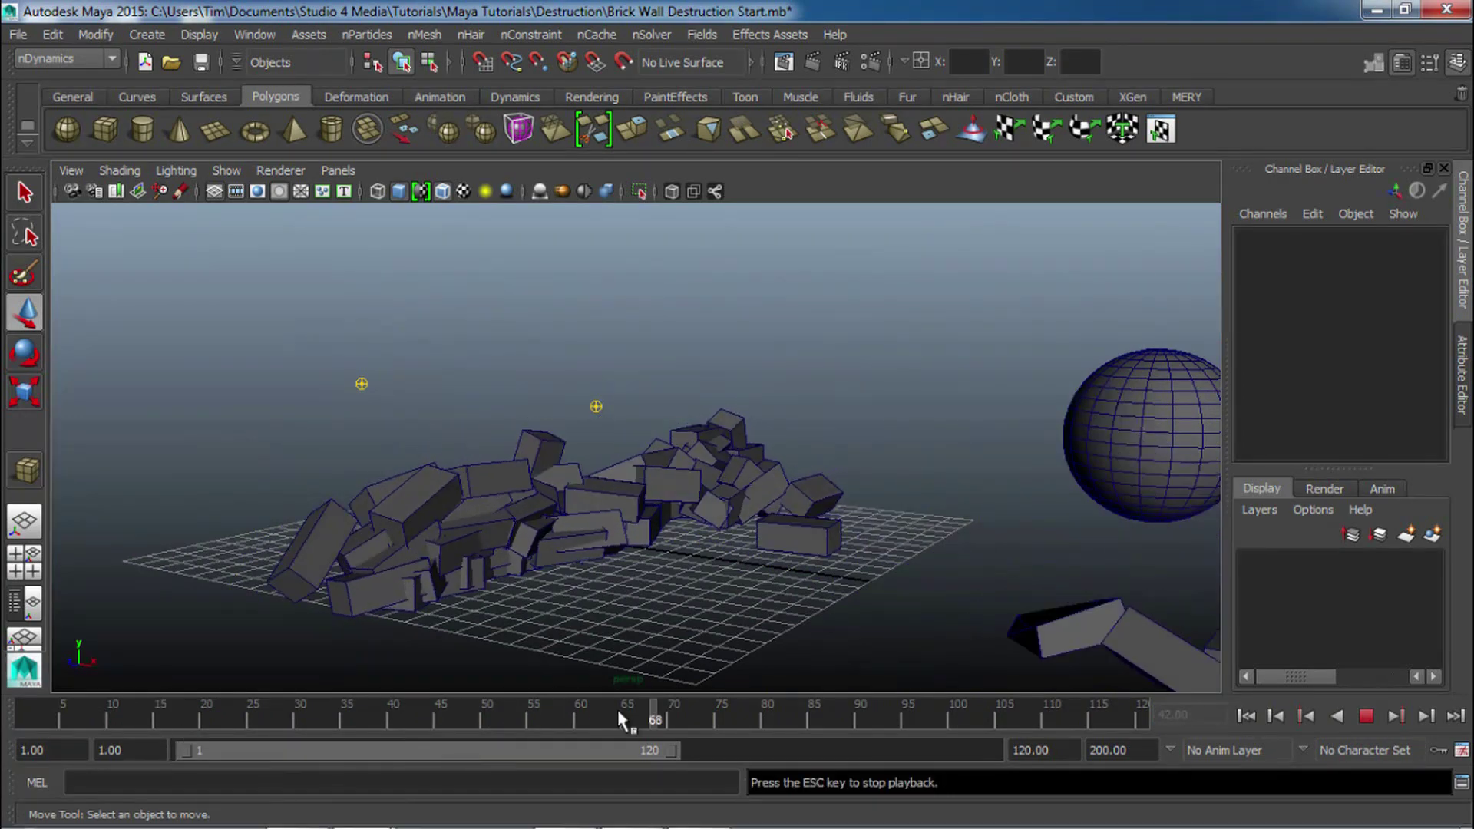
left_click(1366, 716)
Inspect the broken wall up close around frame 20, examining how the bricks near the hole and base overlap.
mouse_move(192, 718)
left_mouse_down()
mouse_move(391, 722)
mouse_move(108, 722)
mouse_move(206, 719)
left_mouse_up()
middle_click_drag(384, 600, 522, 554, "alt")
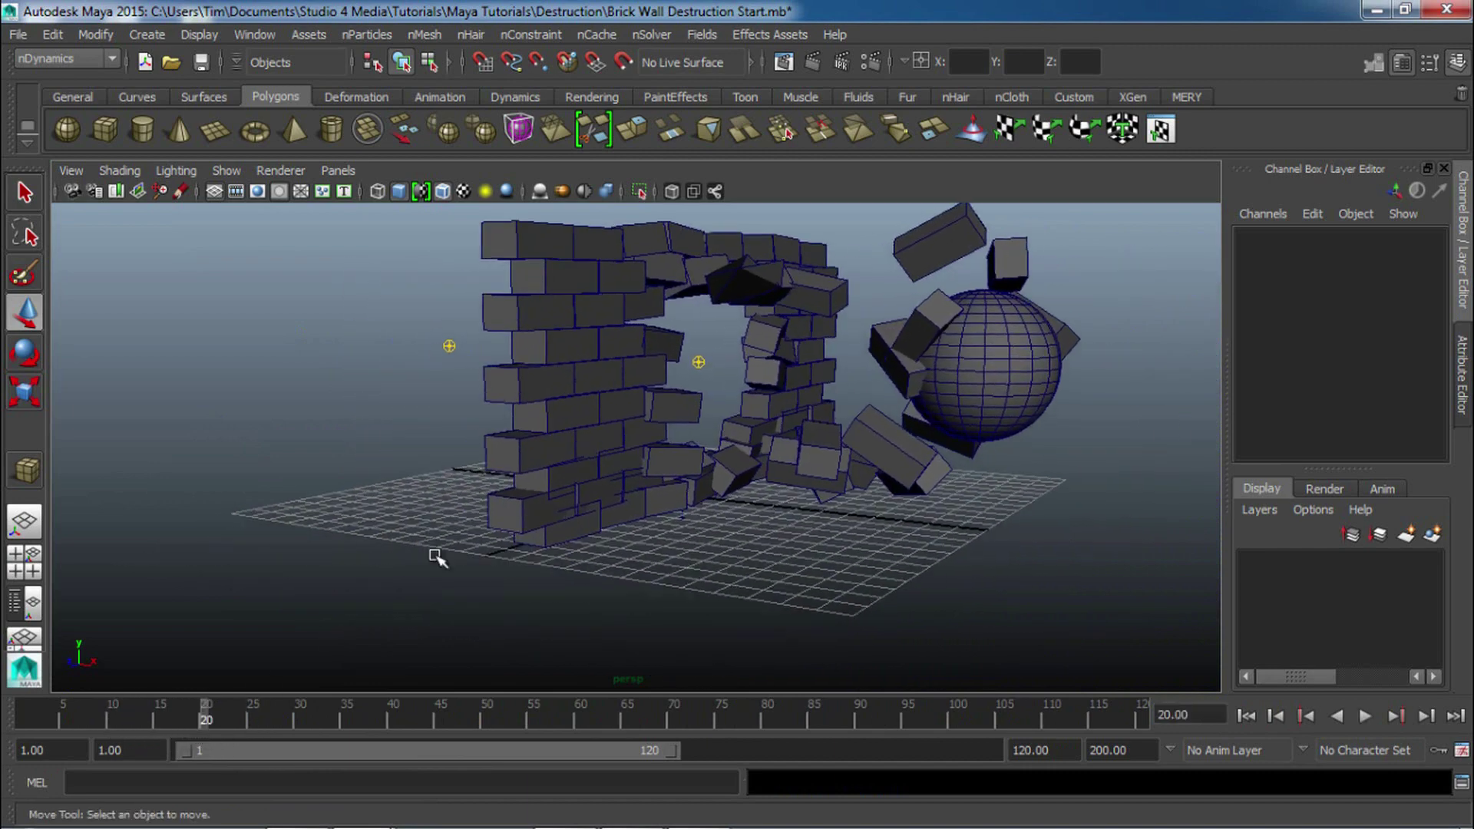
right_click_drag(346, 576, 898, 561, "alt")
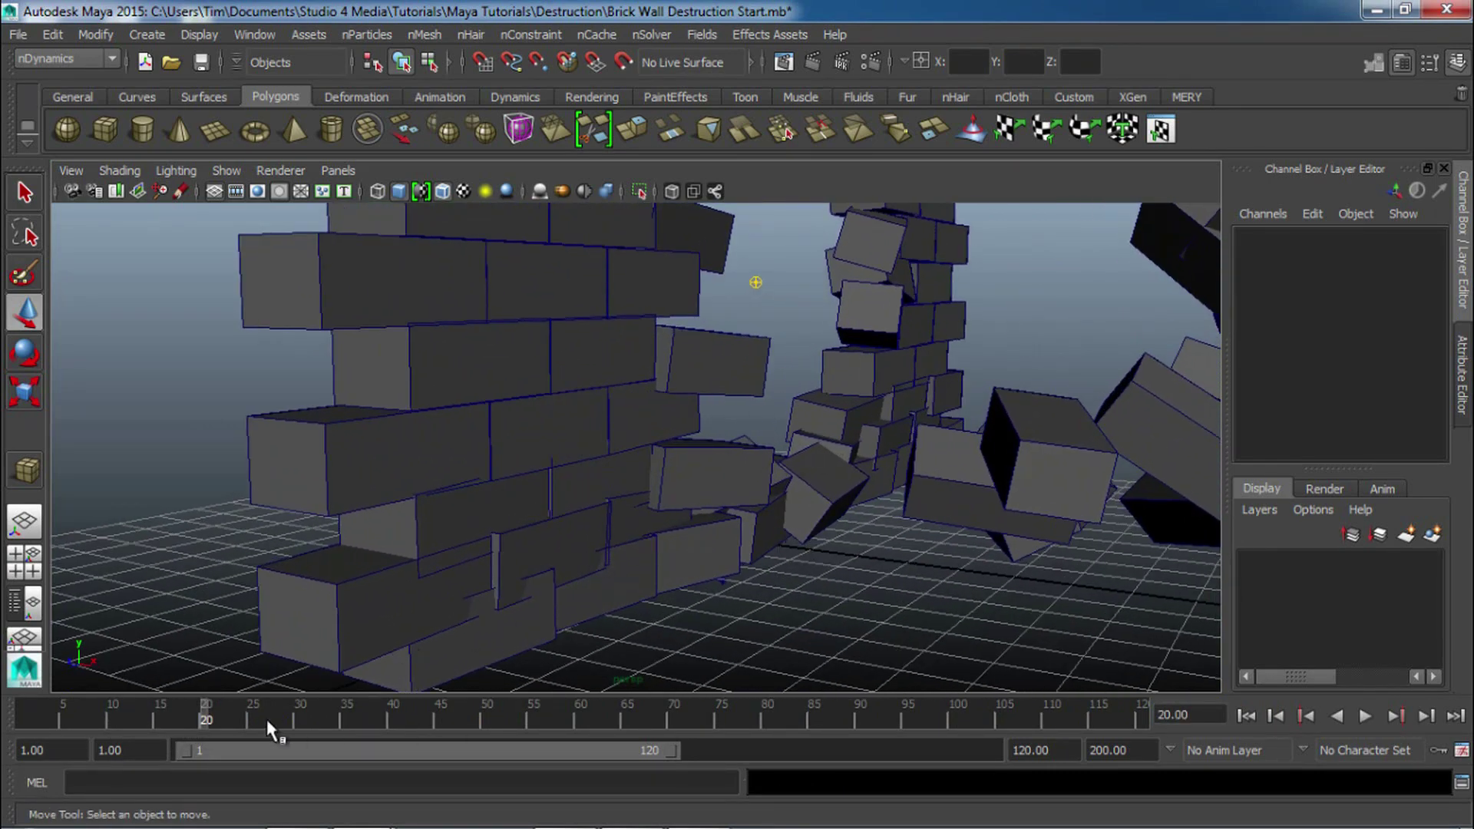
left_click_drag(263, 721, 197, 728)
left_click_drag(602, 553, 520, 609, "alt")
key("alt+v")
mouse_move(228, 705)
left_mouse_down()
mouse_move(307, 704)
mouse_move(40, 700)
mouse_move(204, 695)
left_mouse_up()
left_click_drag(477, 581, 374, 565, "alt")
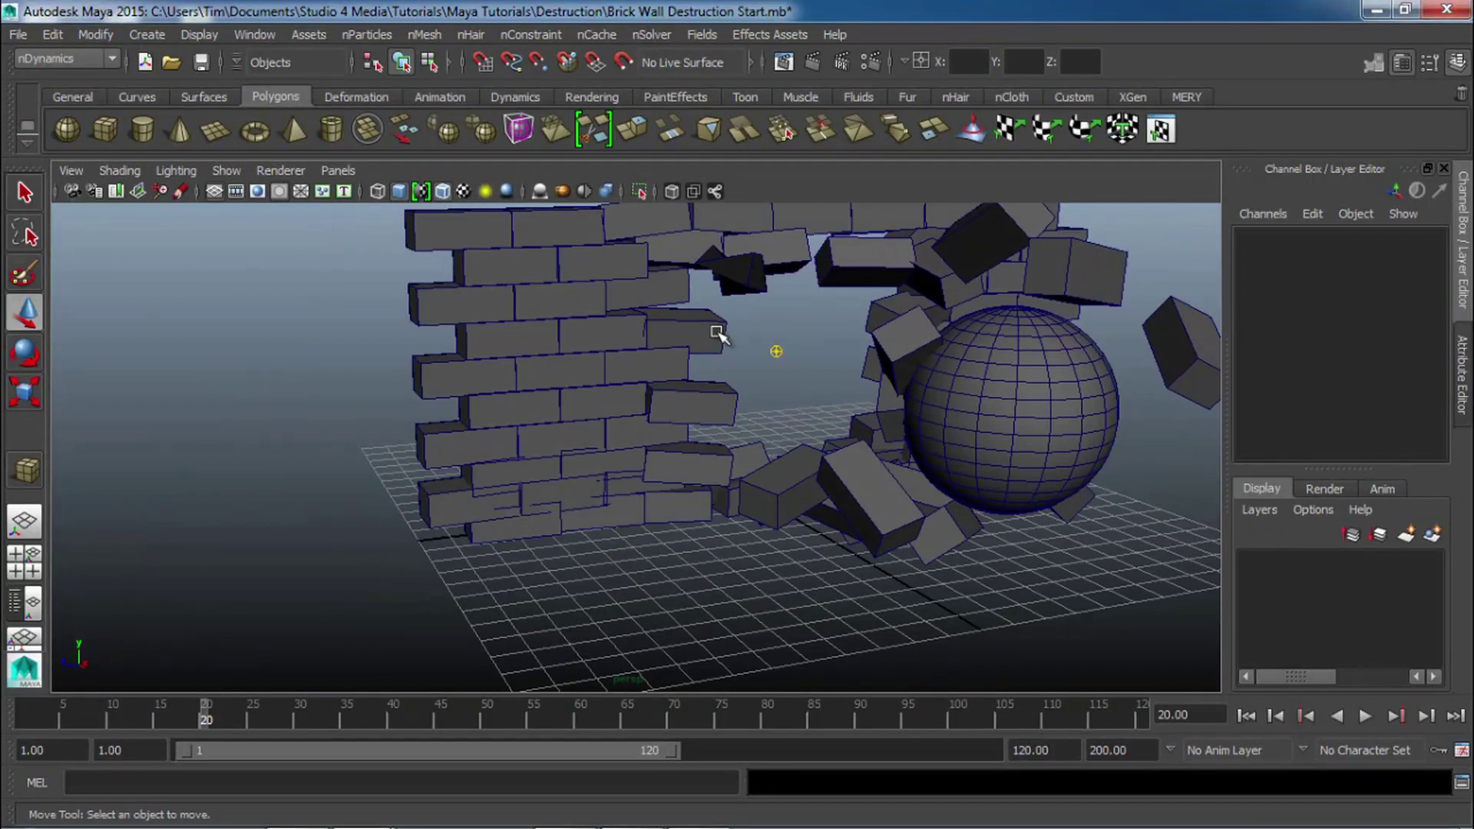
Scrub forward to frame 73 and examine how the fallen bricks settle on the ground.
scroll(717, 338, "down", 3)
left_click_drag(215, 718, 675, 696)
left_click_drag(685, 610, 729, 645, "alt")
left_click_drag(642, 700, 699, 711)
Return to frame 1 and set the friction in the wall's nClothShape1 collision attributes to 0.5.
left_click(1463, 392)
left_click(585, 389)
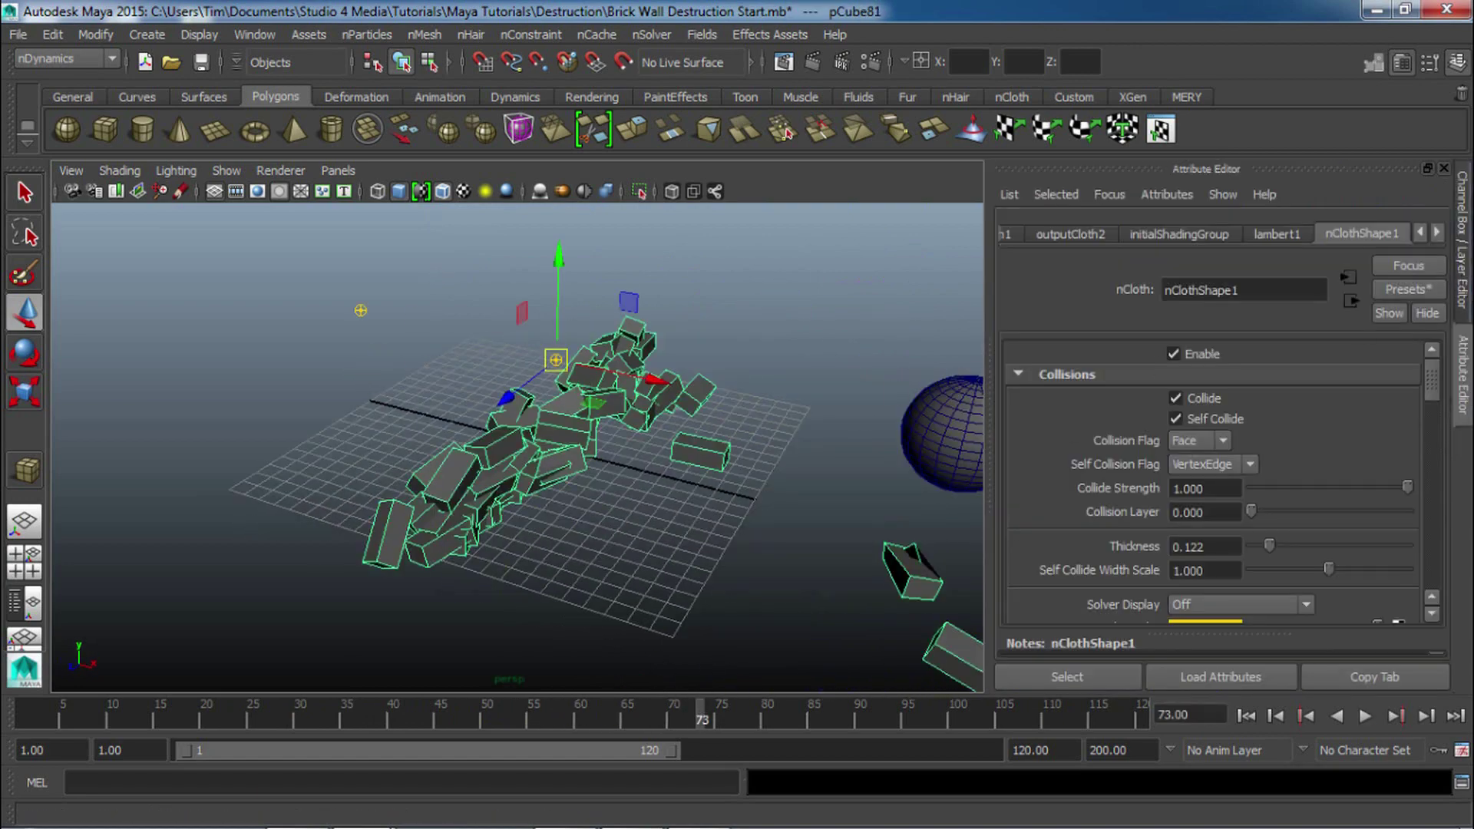
scroll(1287, 464, "down", 2)
left_click(1247, 716)
left_click(1247, 716)
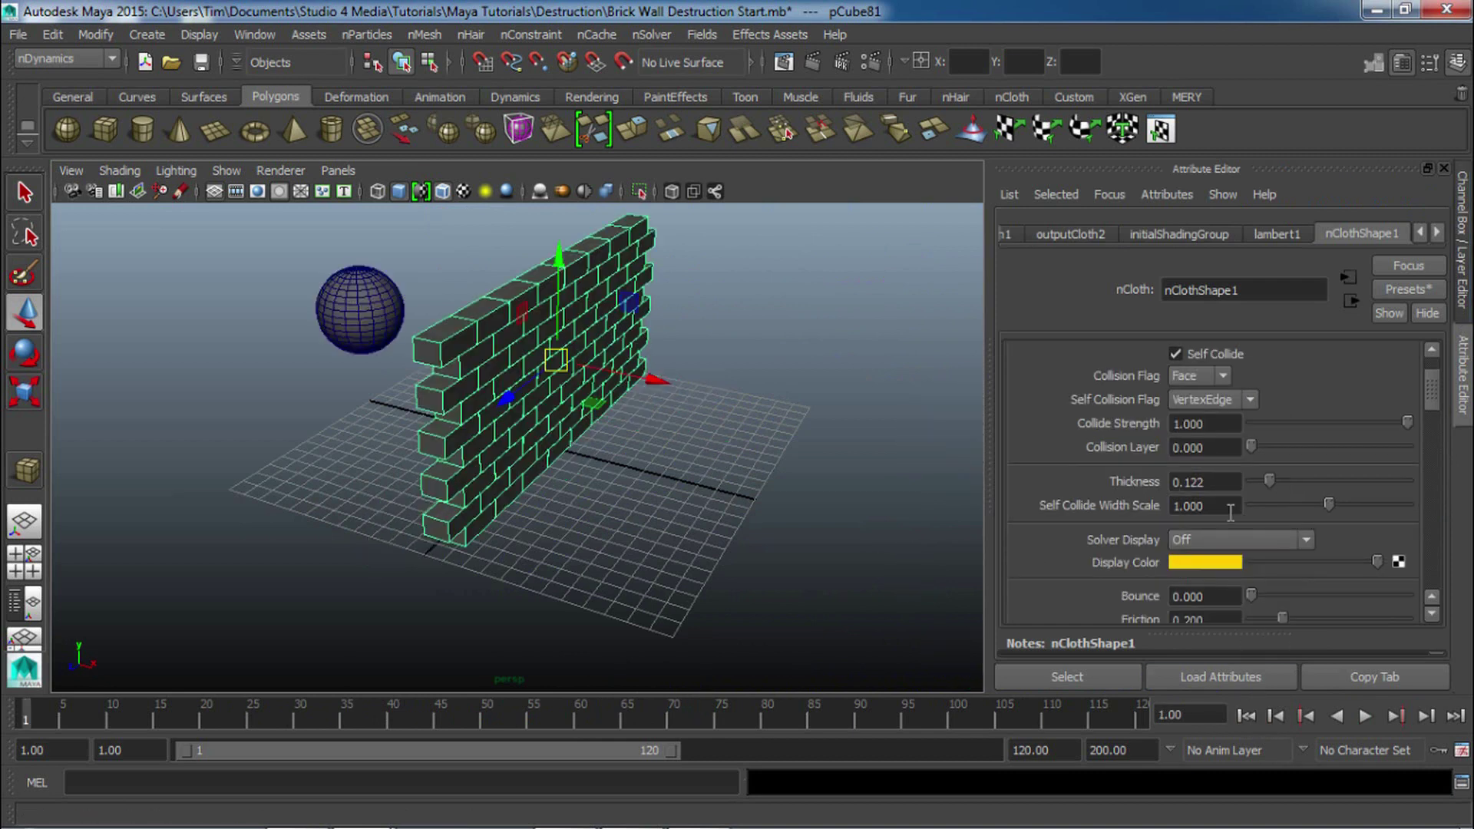
scroll(1227, 522, "down", 2)
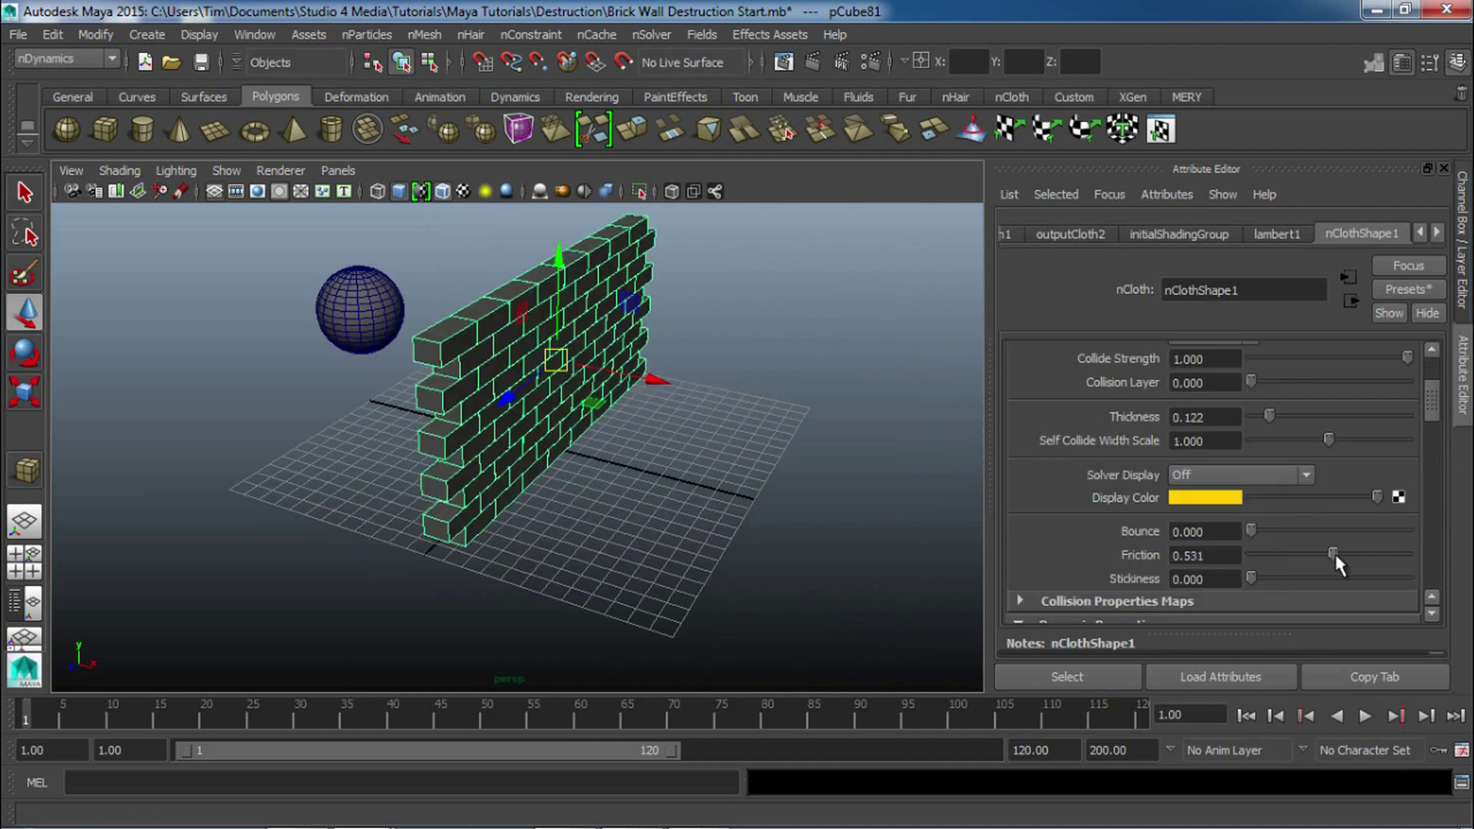
type("5")
key("Return")
type("0.5")
key("Return")
Look through the wall's nCloth dynamic properties, including the mass, lift and drag values, and its force field, wind and pressure settings.
scroll(1121, 568, "down", 4)
scroll(1126, 575, "down", 15)
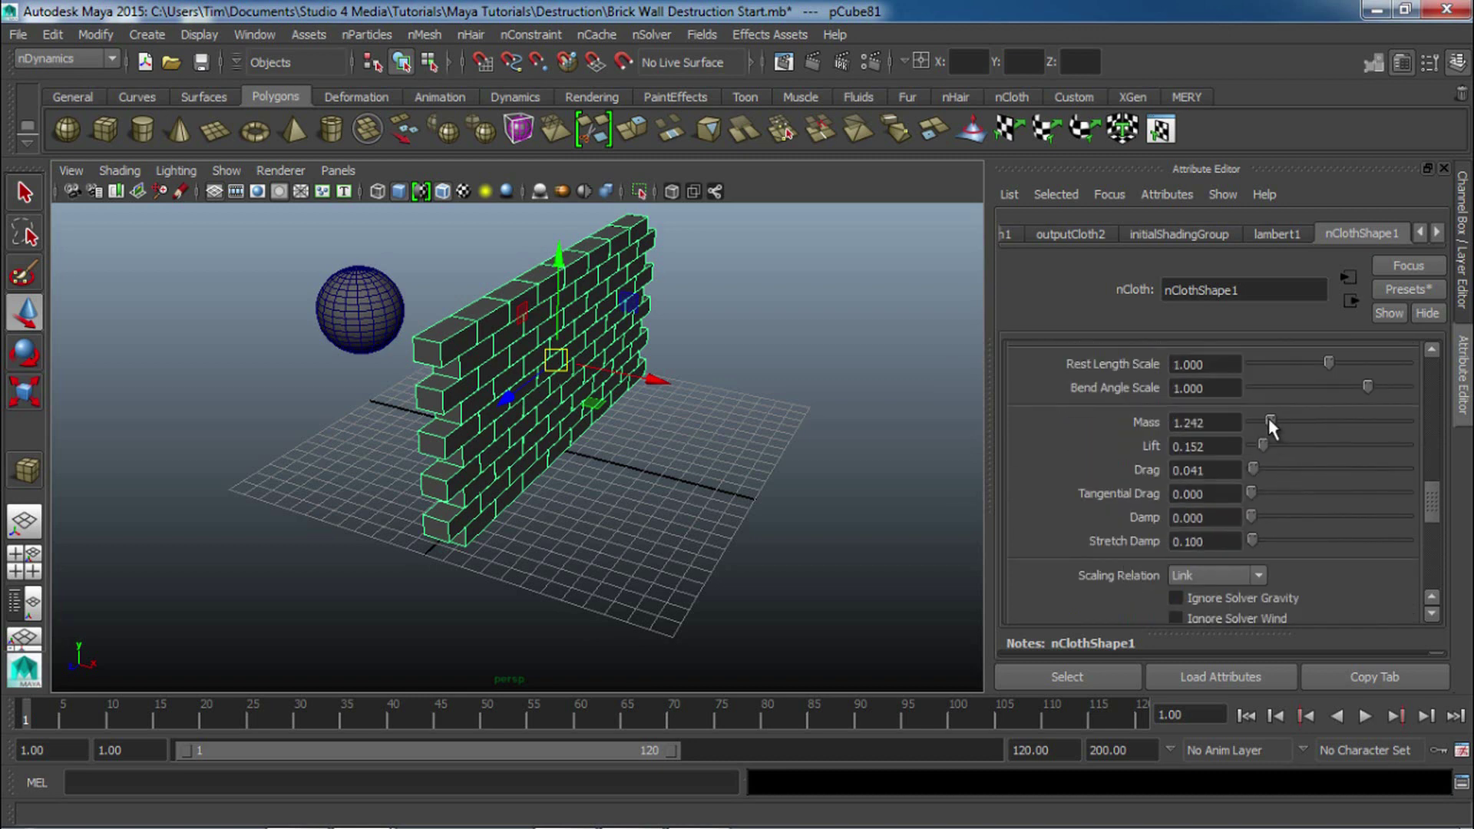
left_click_drag(1251, 462, 1268, 444)
scroll(1236, 495, "down", 6)
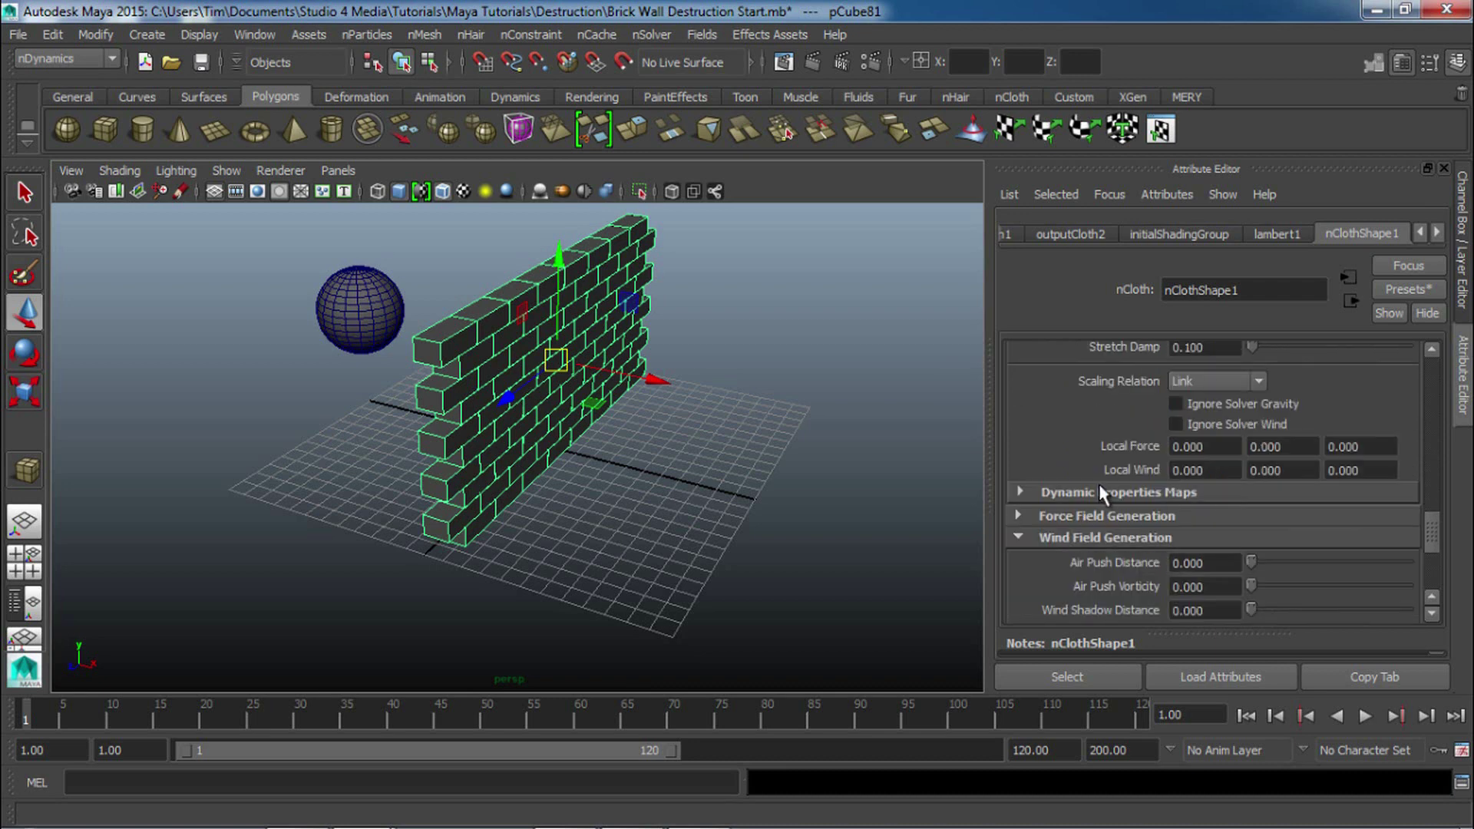
left_click(1104, 494)
left_click(1099, 492)
left_click(1094, 452)
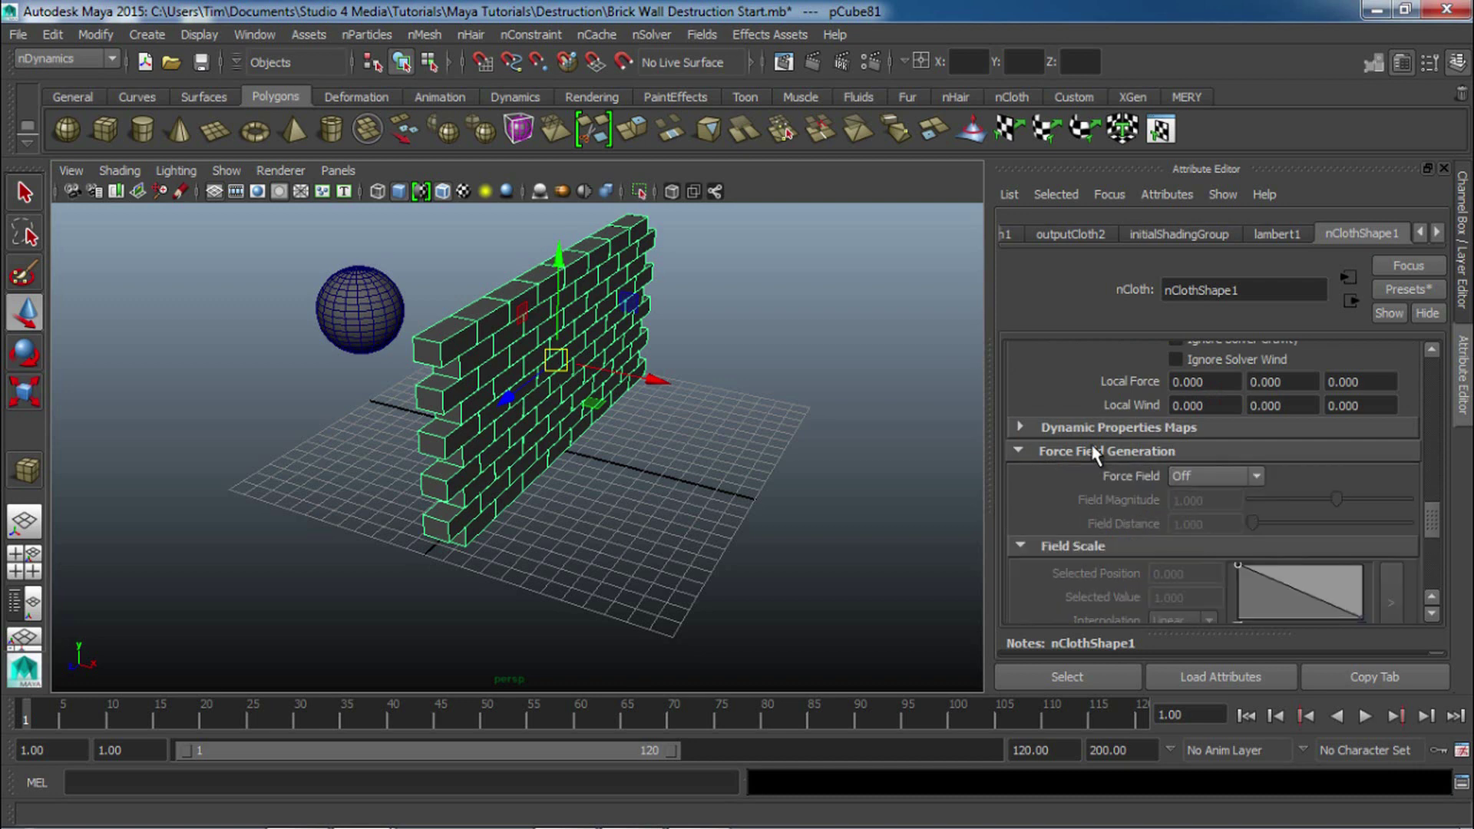
scroll(1095, 453, "down", 6)
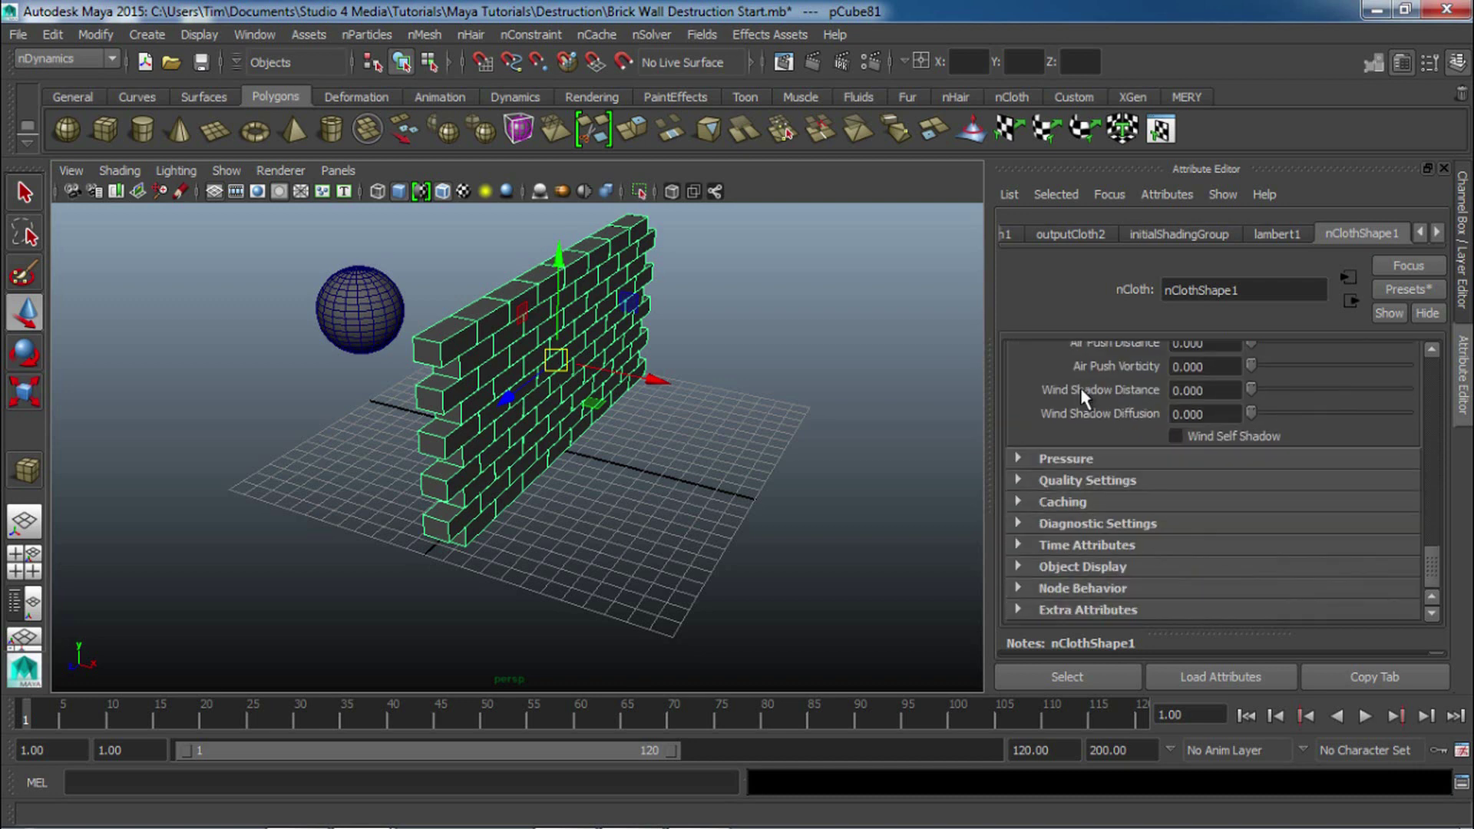
left_click(1101, 454)
left_click(1100, 454)
scroll(1102, 457, "up", 3)
mouse_move(767, 440)
left_mouse_down("alt")
mouse_move(821, 441)
mouse_move(779, 436)
left_mouse_up("alt")
Show the wall's channels and create a fresh nCache of its simulation with the new friction value.
left_click(816, 399)
left_click_drag(618, 543, 559, 500, "alt")
right_click_drag(559, 501, 678, 500, "alt")
middle_click_drag(678, 501, 714, 586, "alt")
left_click_drag(714, 586, 798, 572, "alt")
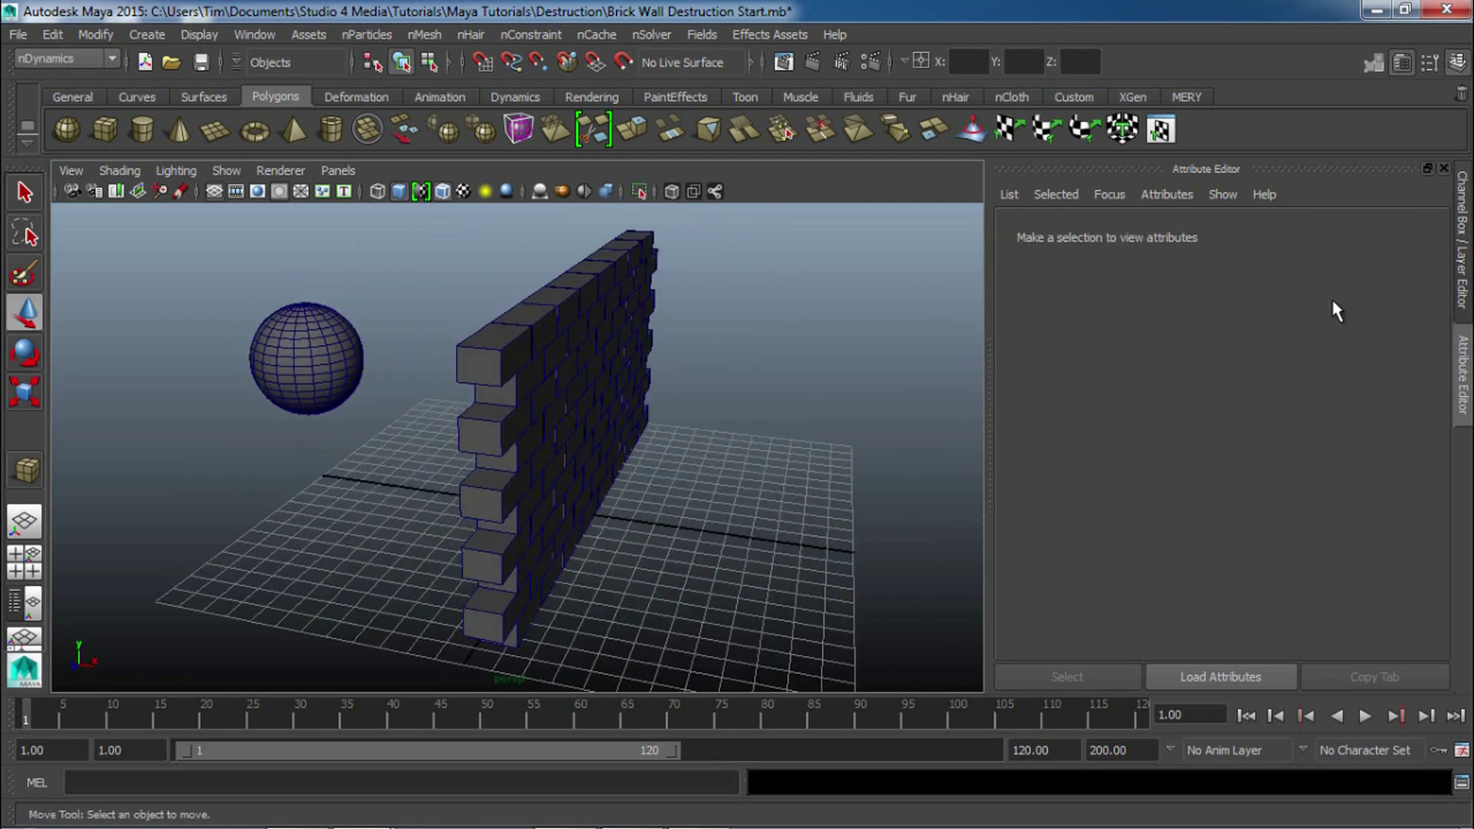
left_click(1453, 166)
left_click(742, 337)
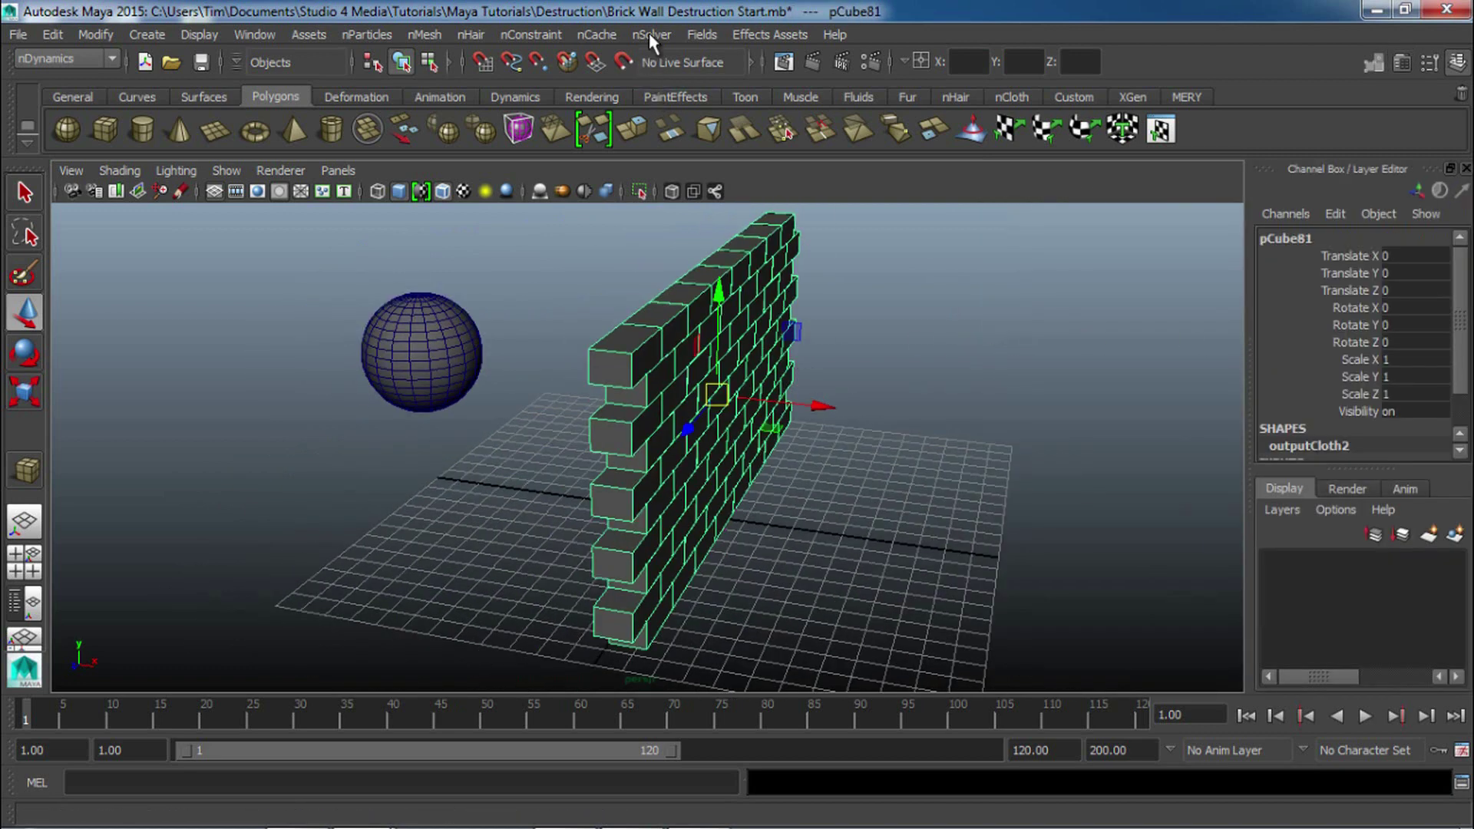
left_click(705, 34)
mouse_move(655, 39)
mouse_move(596, 35)
left_click(622, 66)
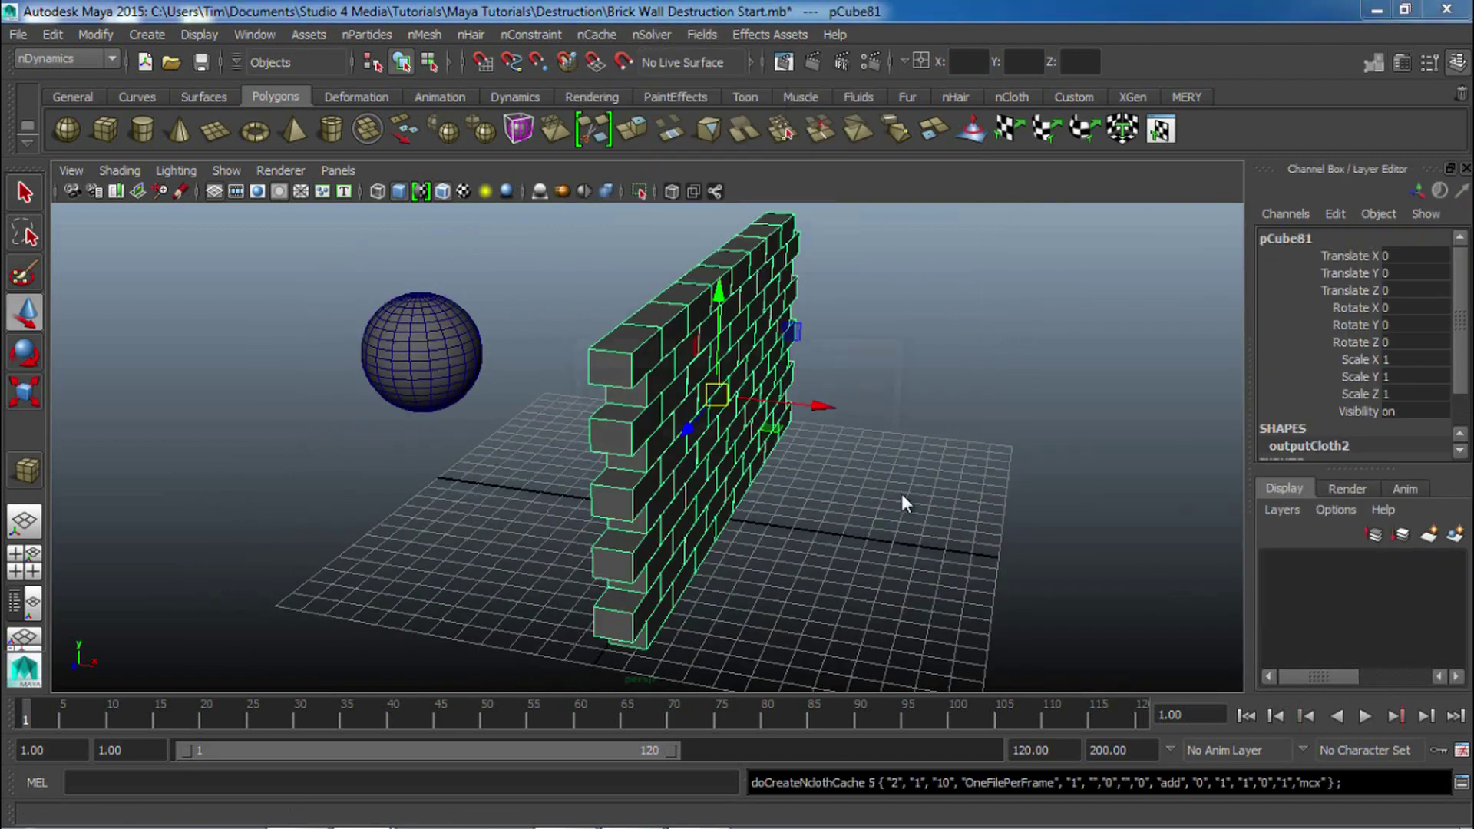
left_click(779, 433)
left_click(833, 437)
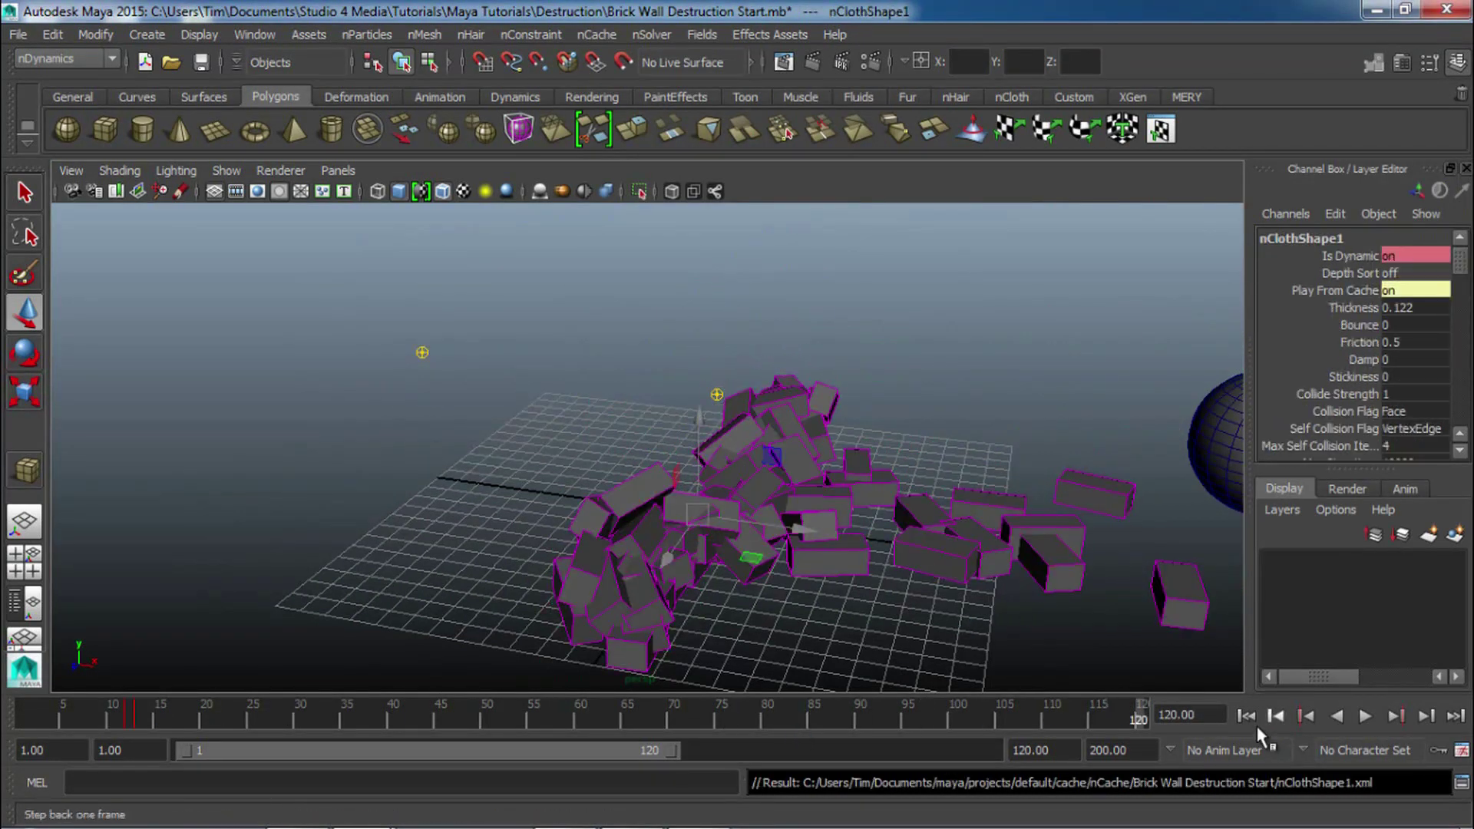
Play the recached collapse from frame 1 and compare it from the front and the side of the wall.
left_click(1248, 716)
left_click_drag(975, 544, 880, 543, "alt")
left_click(880, 543)
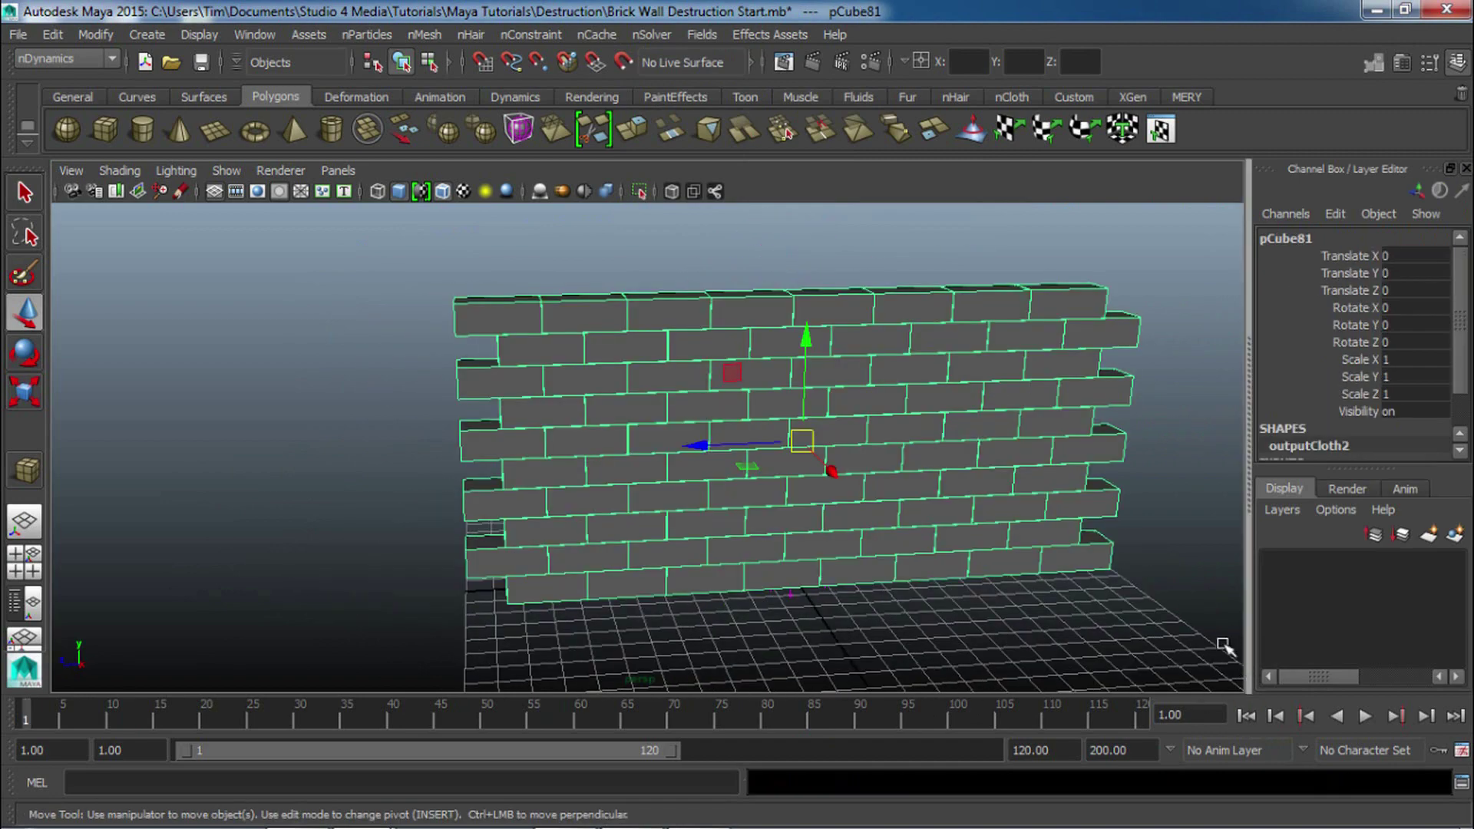
left_click(1218, 645)
left_click(1366, 717)
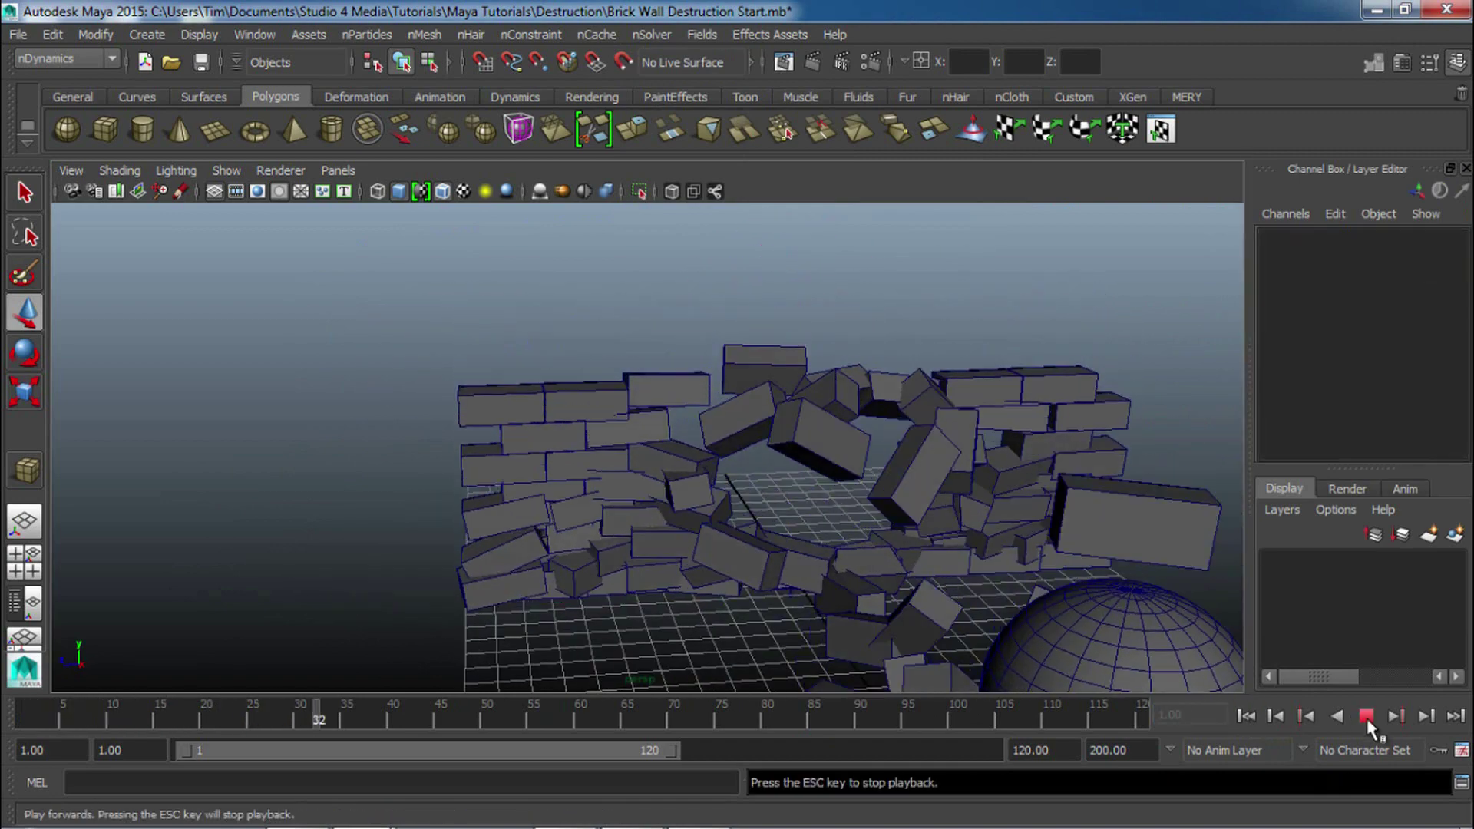
left_click(1366, 716)
left_click_drag(945, 530, 1022, 560, "alt")
left_click(1366, 715)
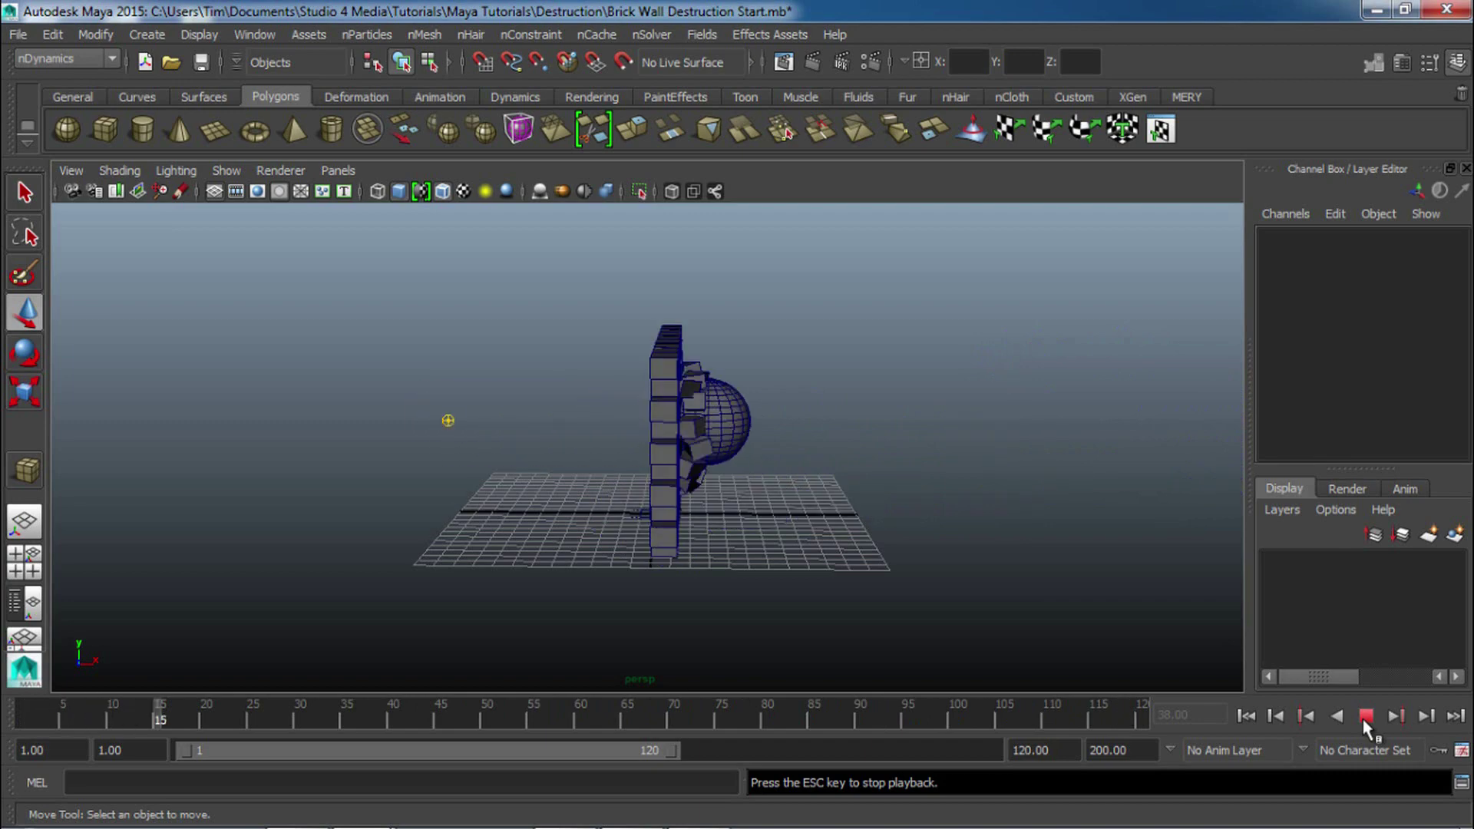
left_click(1365, 715)
left_click_drag(991, 630, 780, 556, "alt")
Save the scene as Brick Wall Destruction.mb in the Destruction folder, replacing the existing file.
left_click(19, 35)
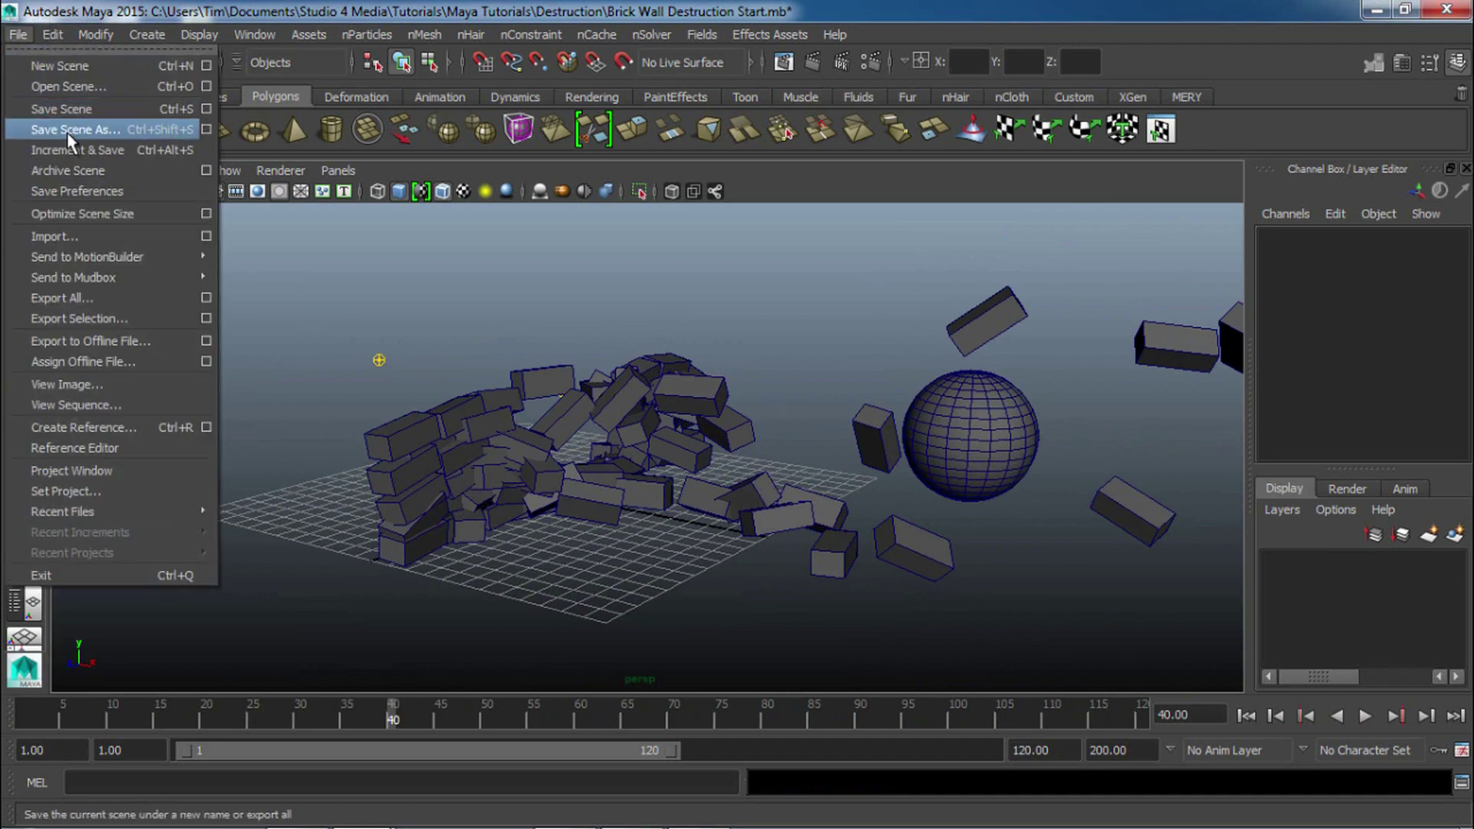
left_click(73, 128)
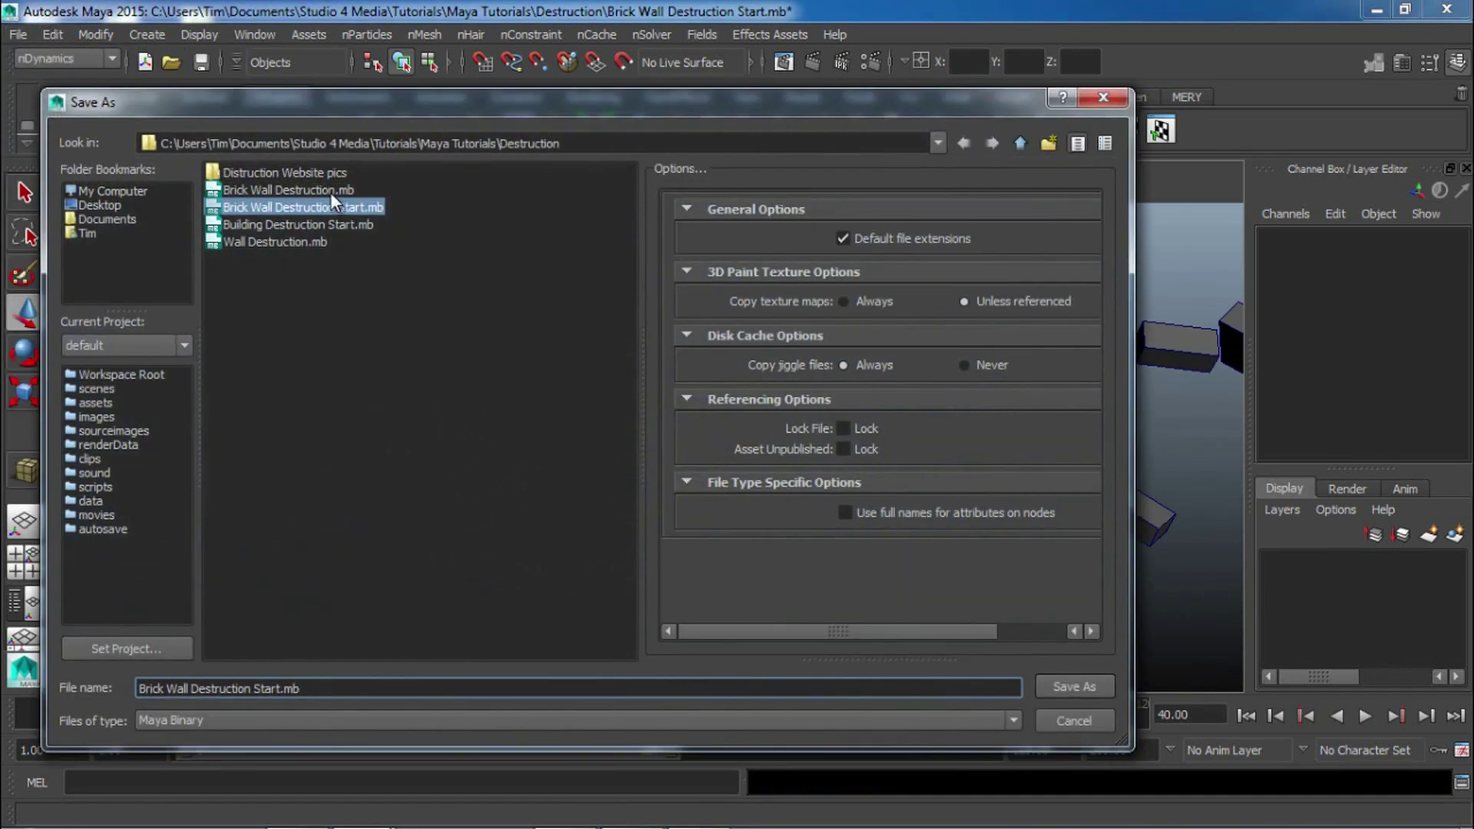
left_click(253, 192)
left_click(1087, 685)
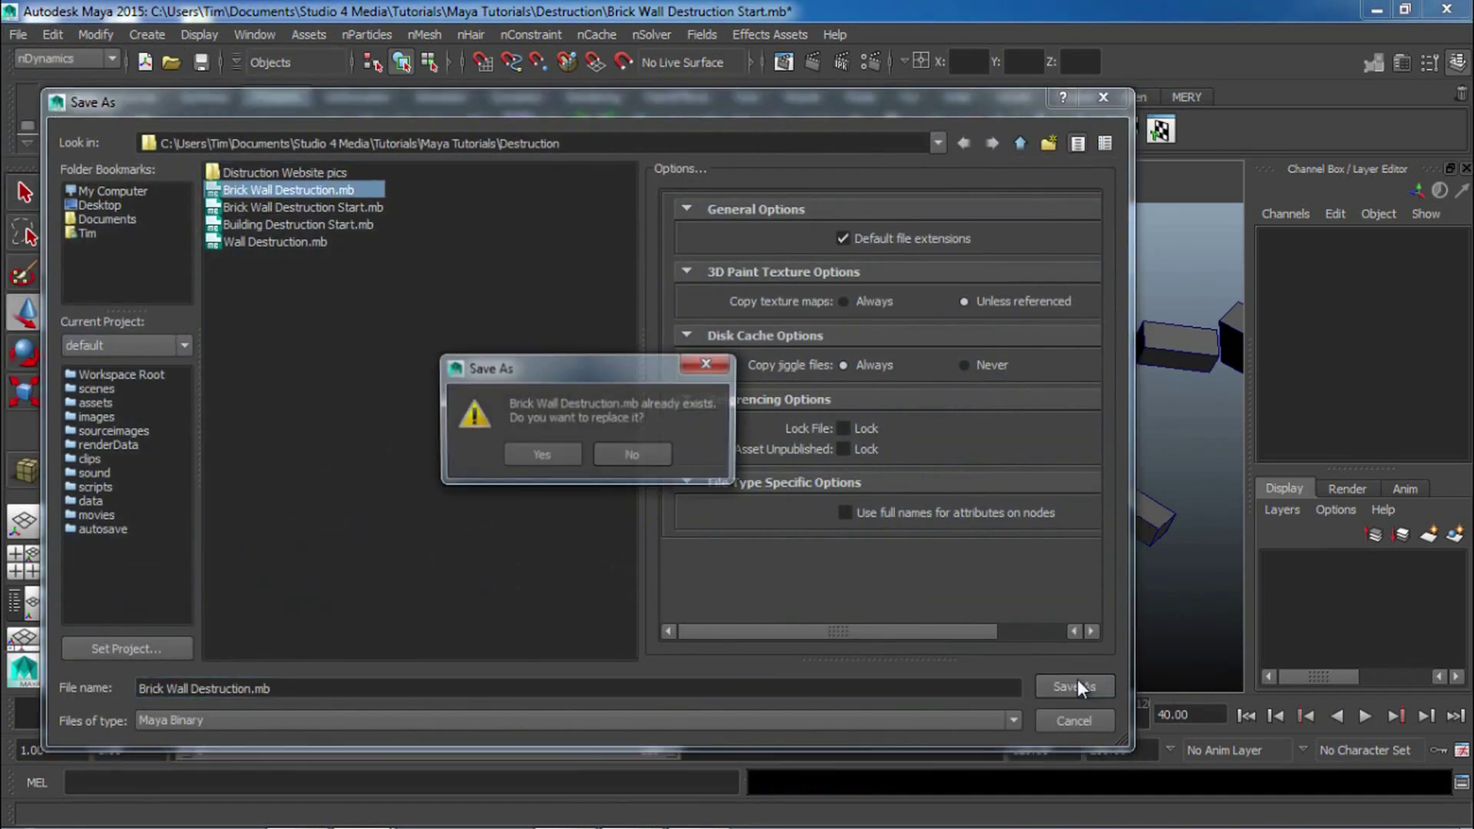
left_click(540, 454)
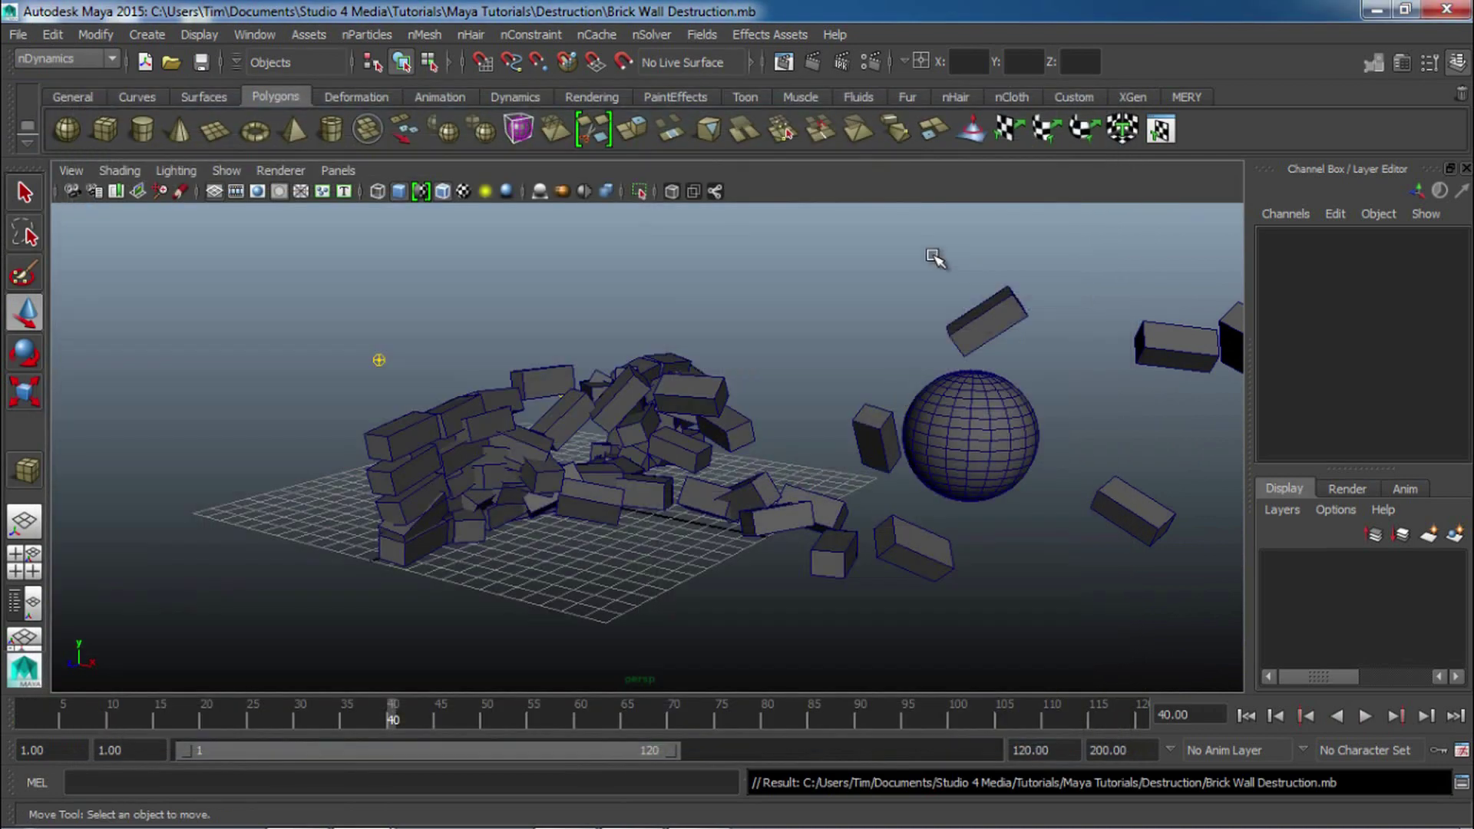
Return to frame 1 and open the scene Building Destruction Start.mb from the Destruction folder.
left_click_drag(742, 408, 1197, 659, "alt")
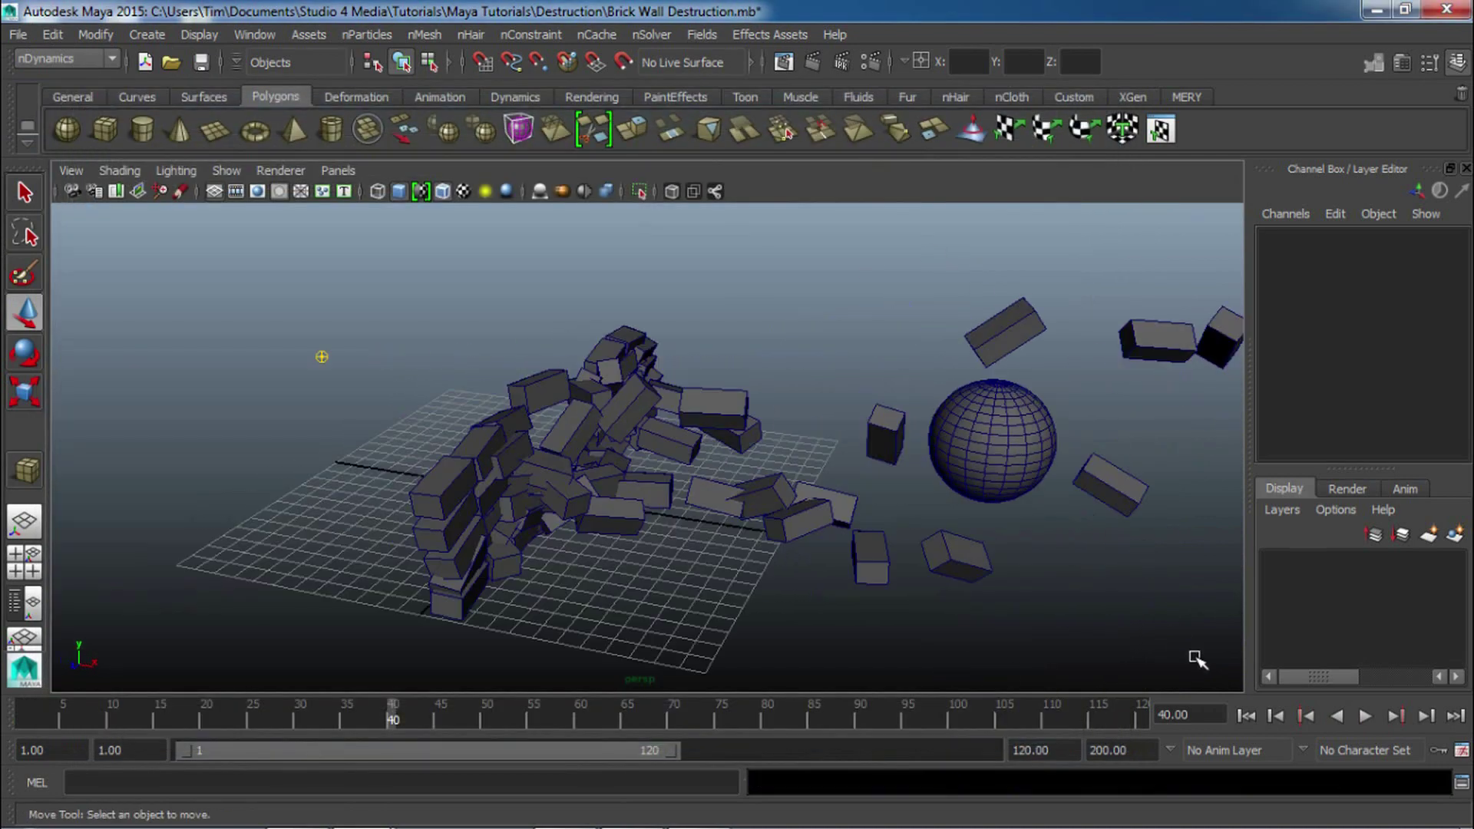
left_click(1246, 716)
left_click(24, 36)
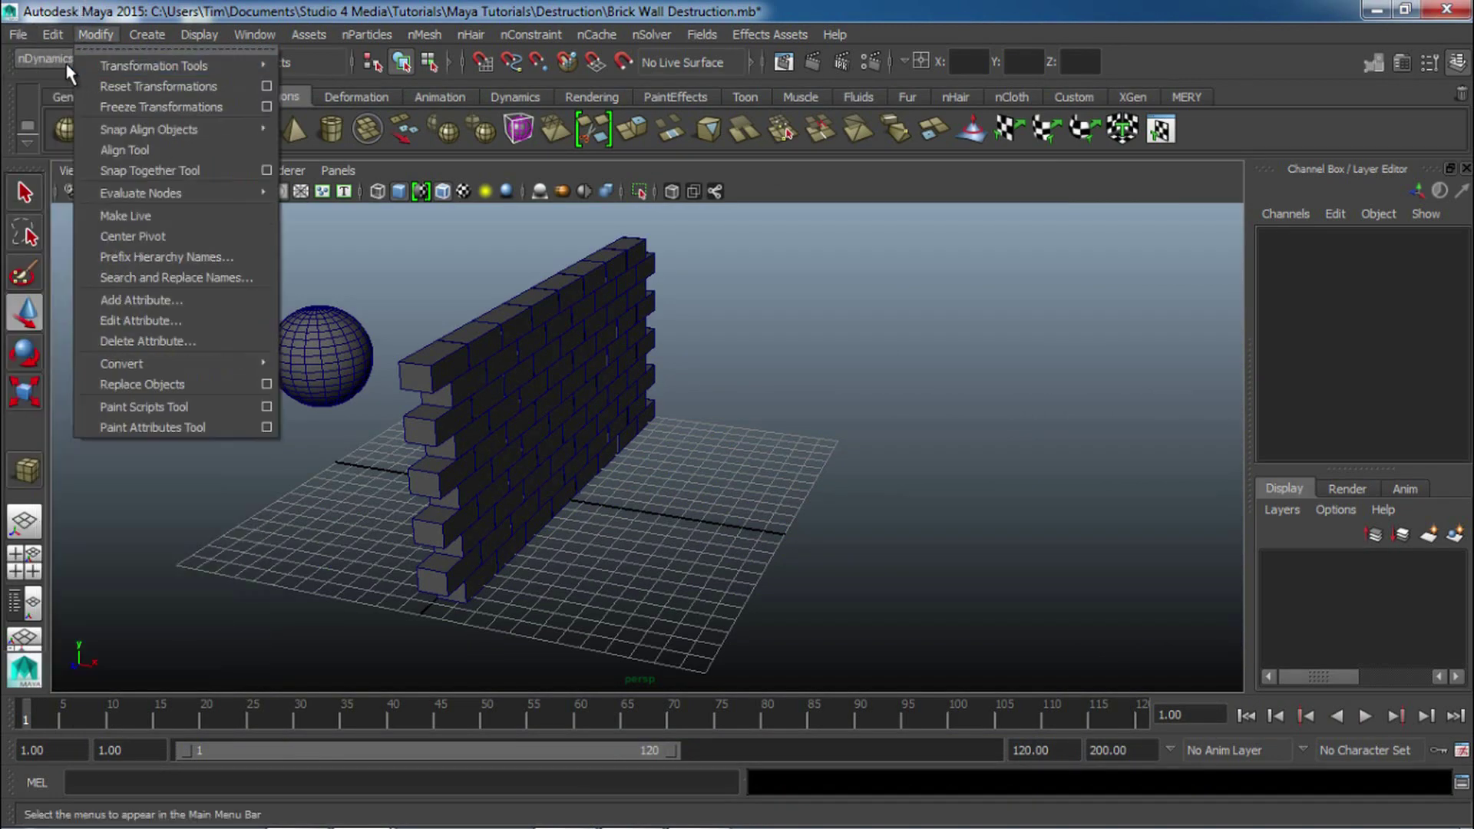
left_click(26, 80)
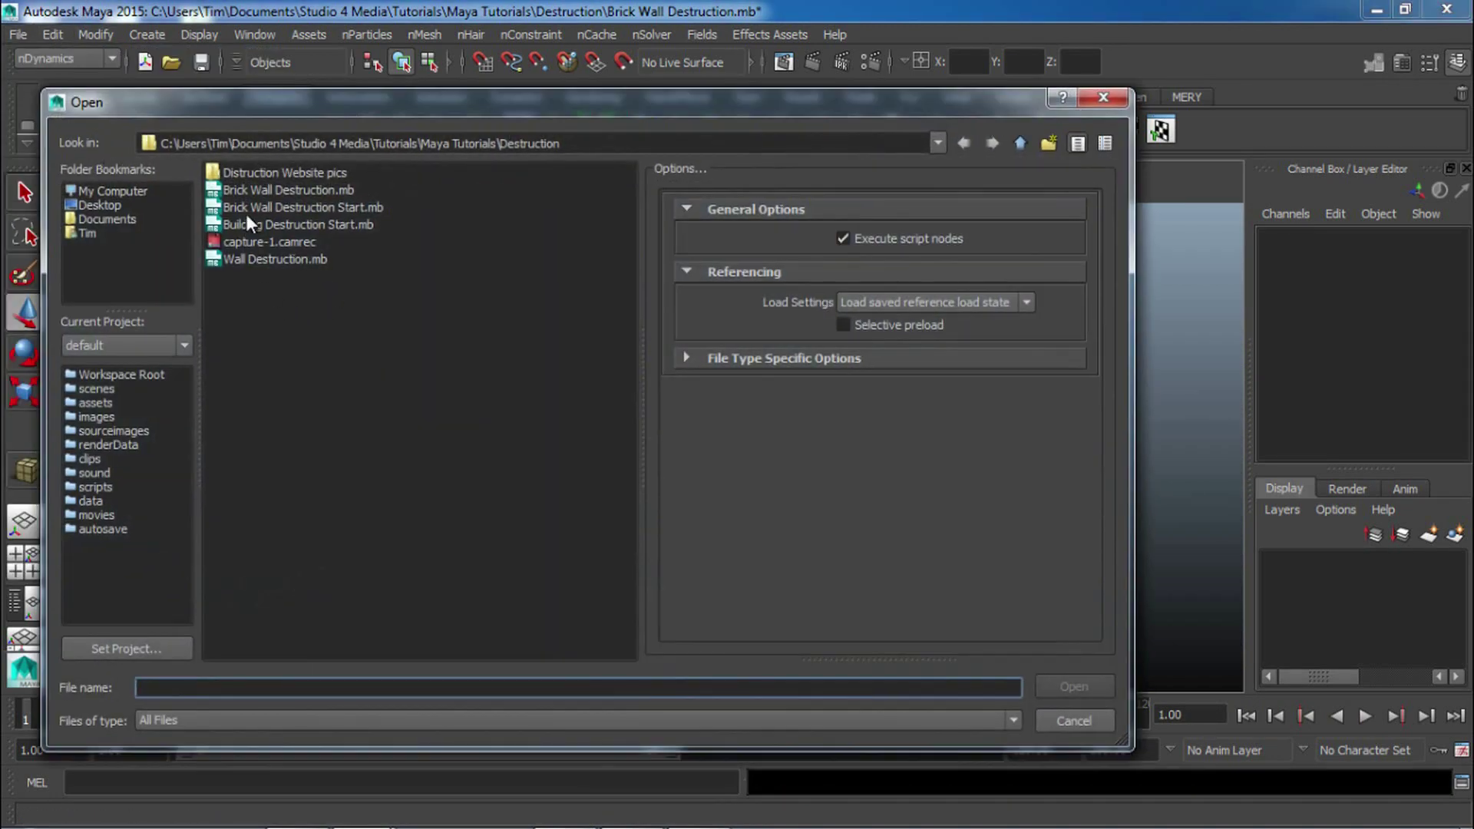
left_click(317, 224)
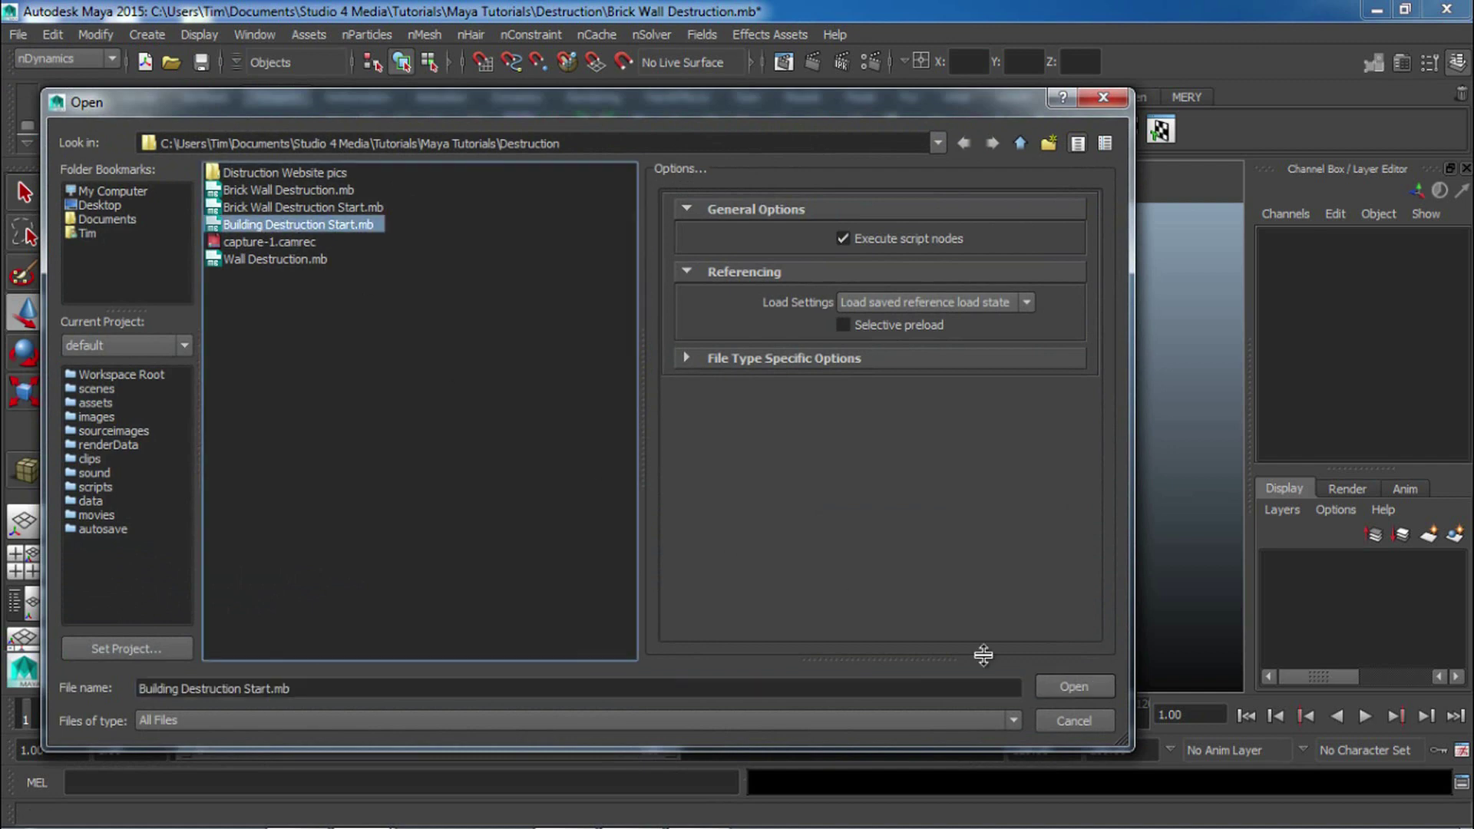
left_click(1057, 686)
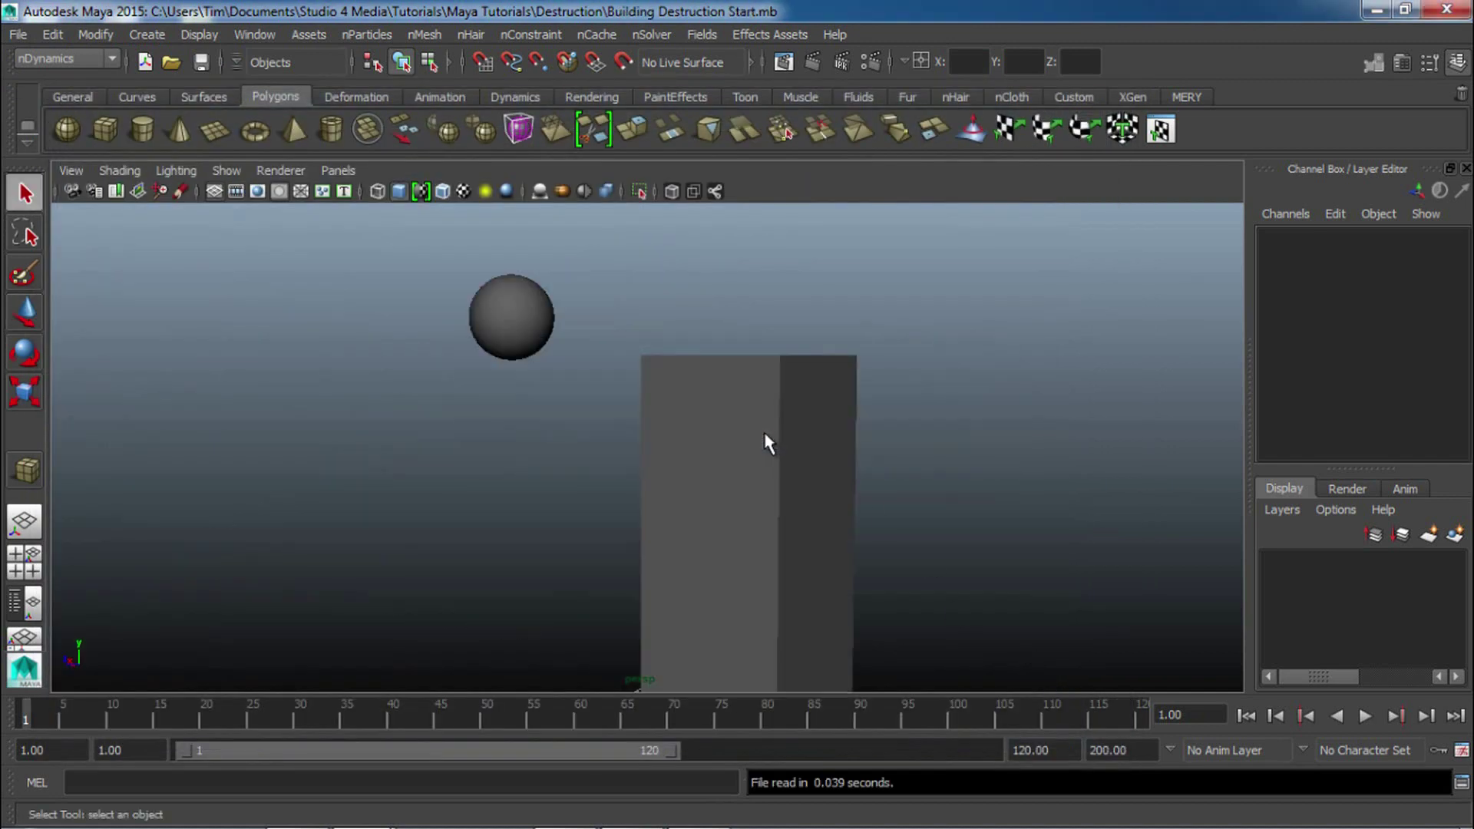
Bring the whole building and sphere into view and select the tall building box pCube1.
left_click_drag(734, 381, 679, 419, "alt")
left_click_drag(819, 356, 650, 438, "alt")
left_click(664, 431)
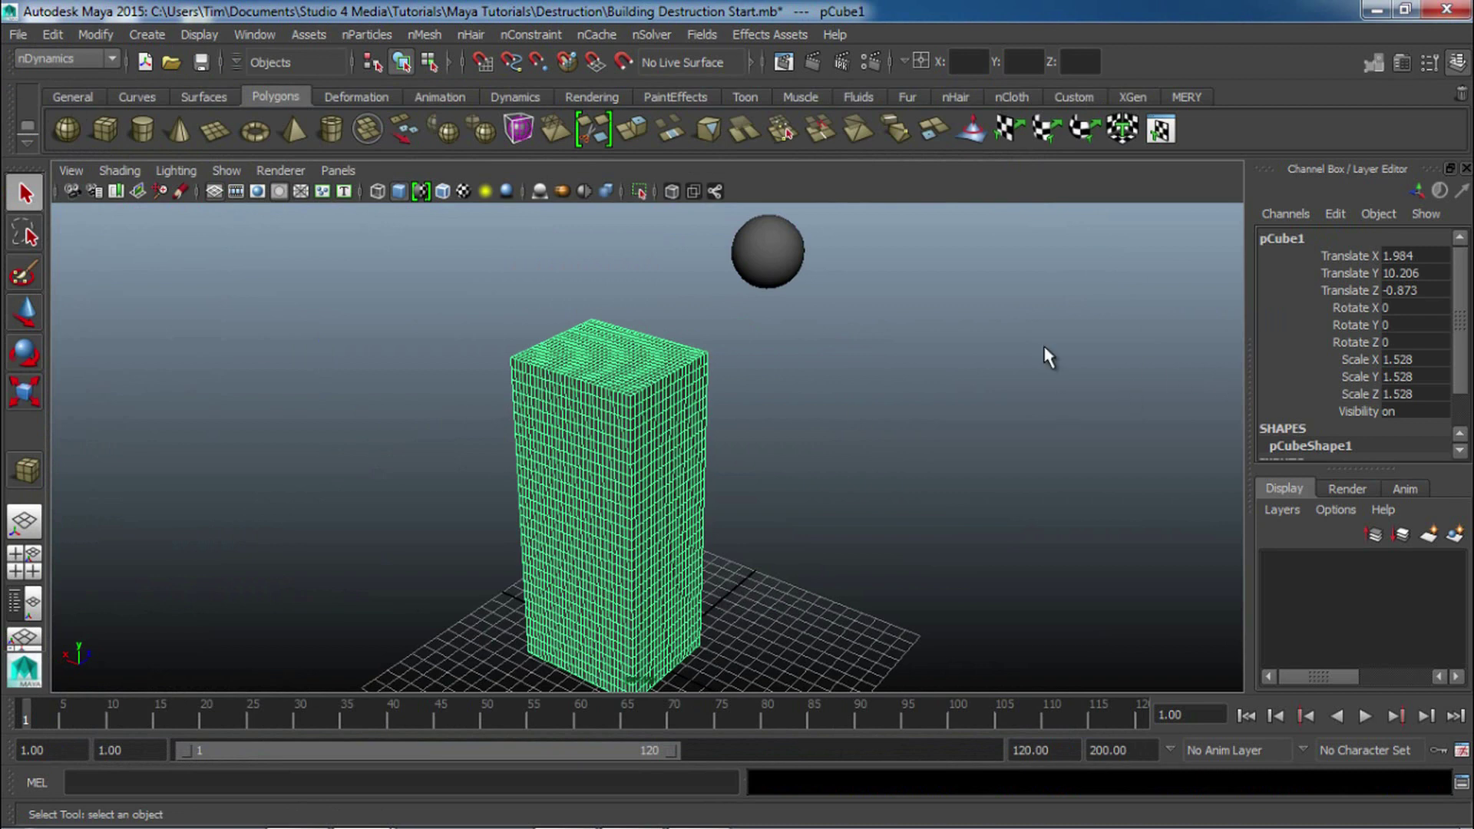
Check the polyCube1 width, height and depth subdivisions of the building box.
scroll(1366, 407, "down", 2)
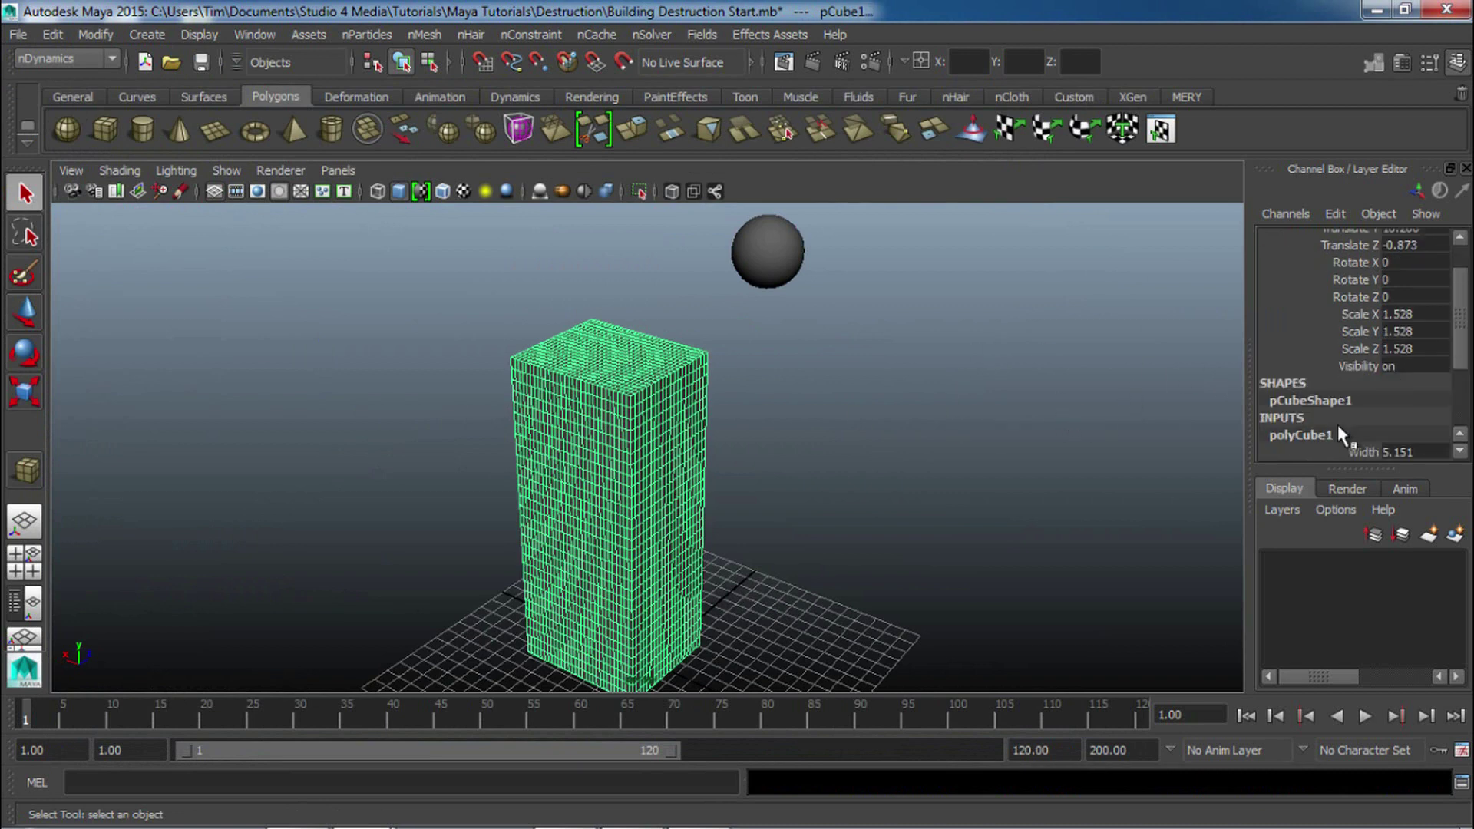
left_click(1338, 425)
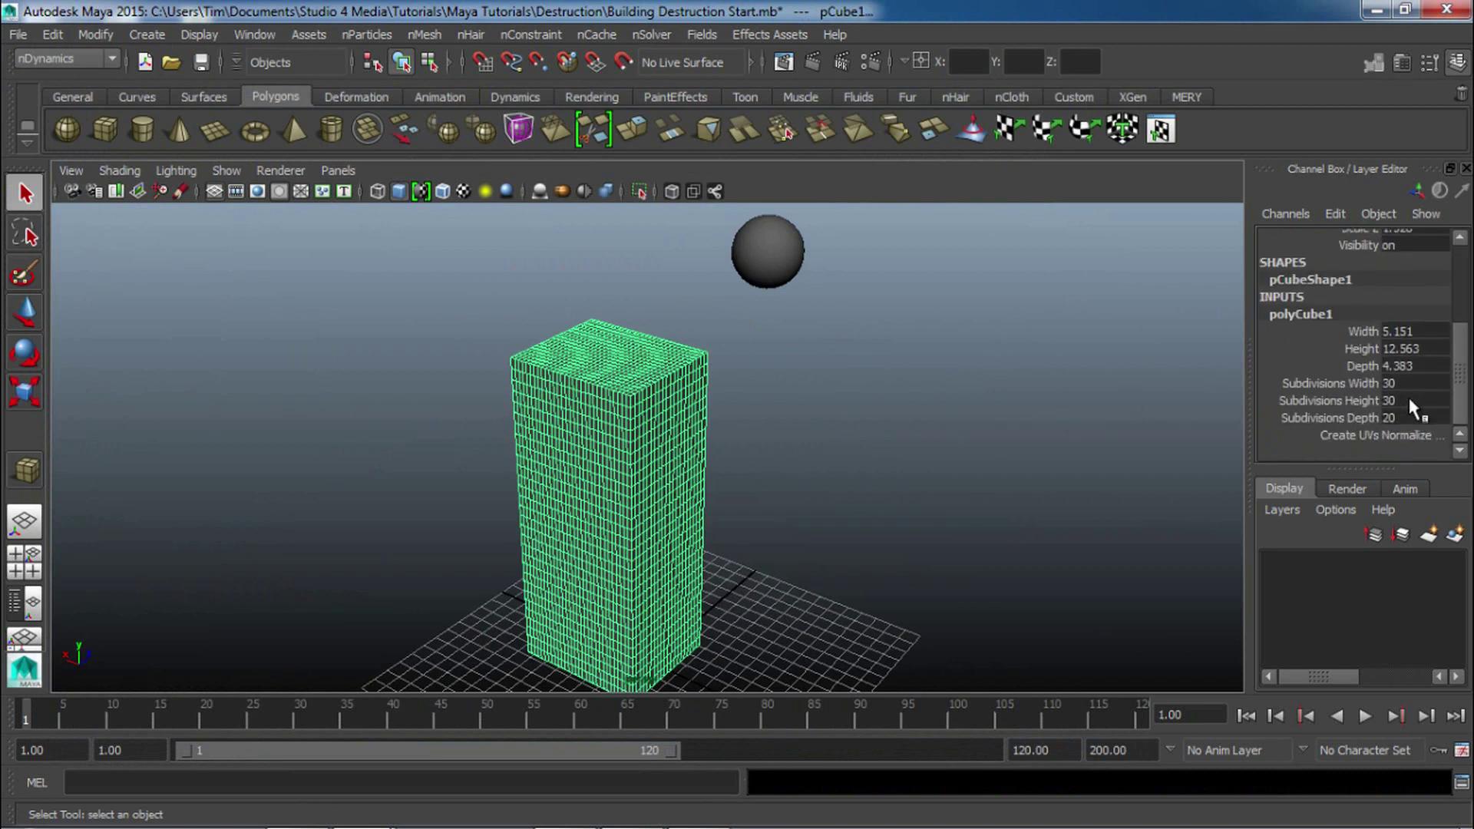
left_click(1034, 399)
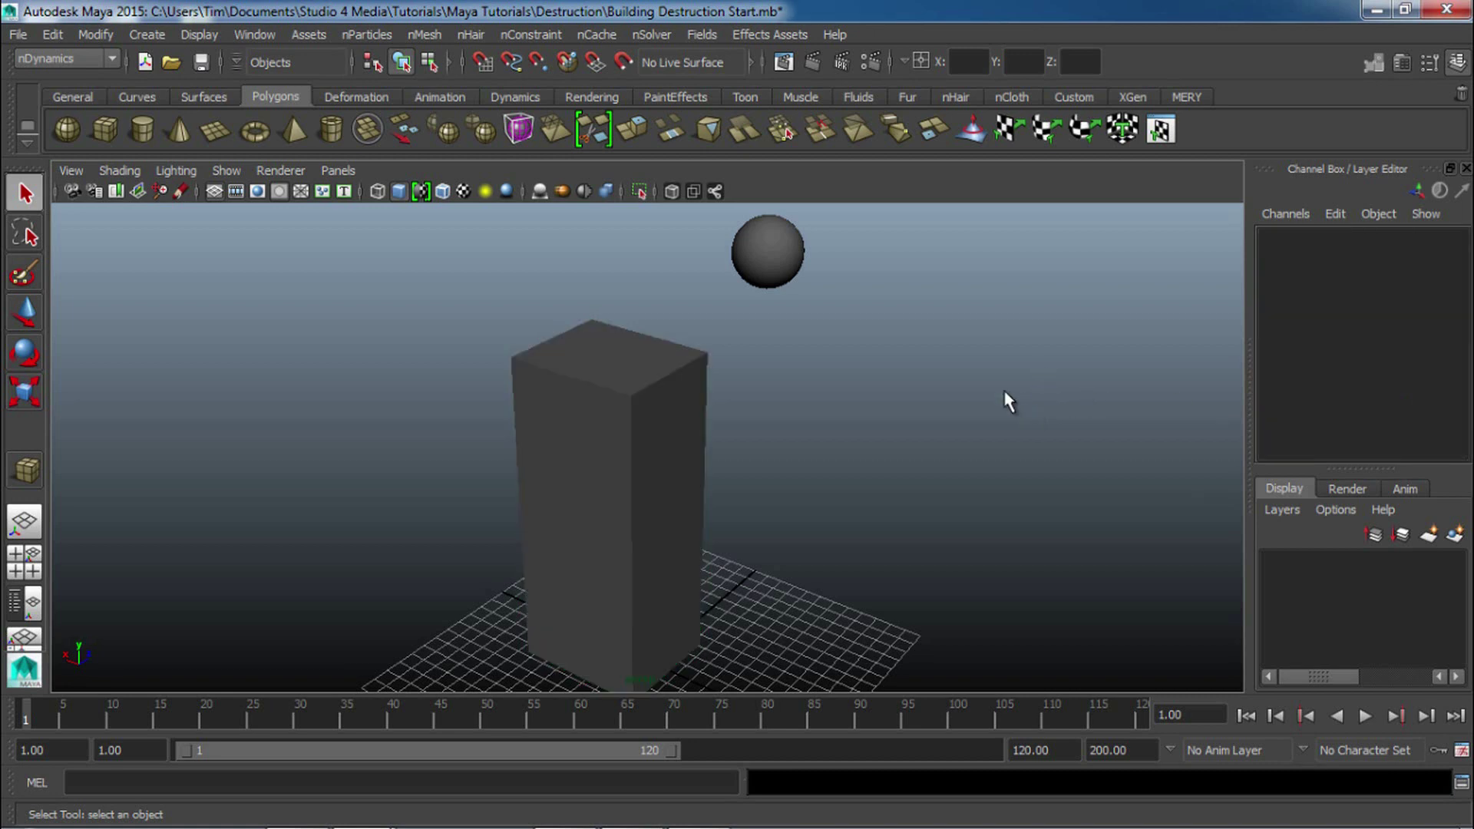
Play the sphere's animation past the building from a side angle and return to frame 1.
left_click_drag(994, 399, 424, 499, "alt")
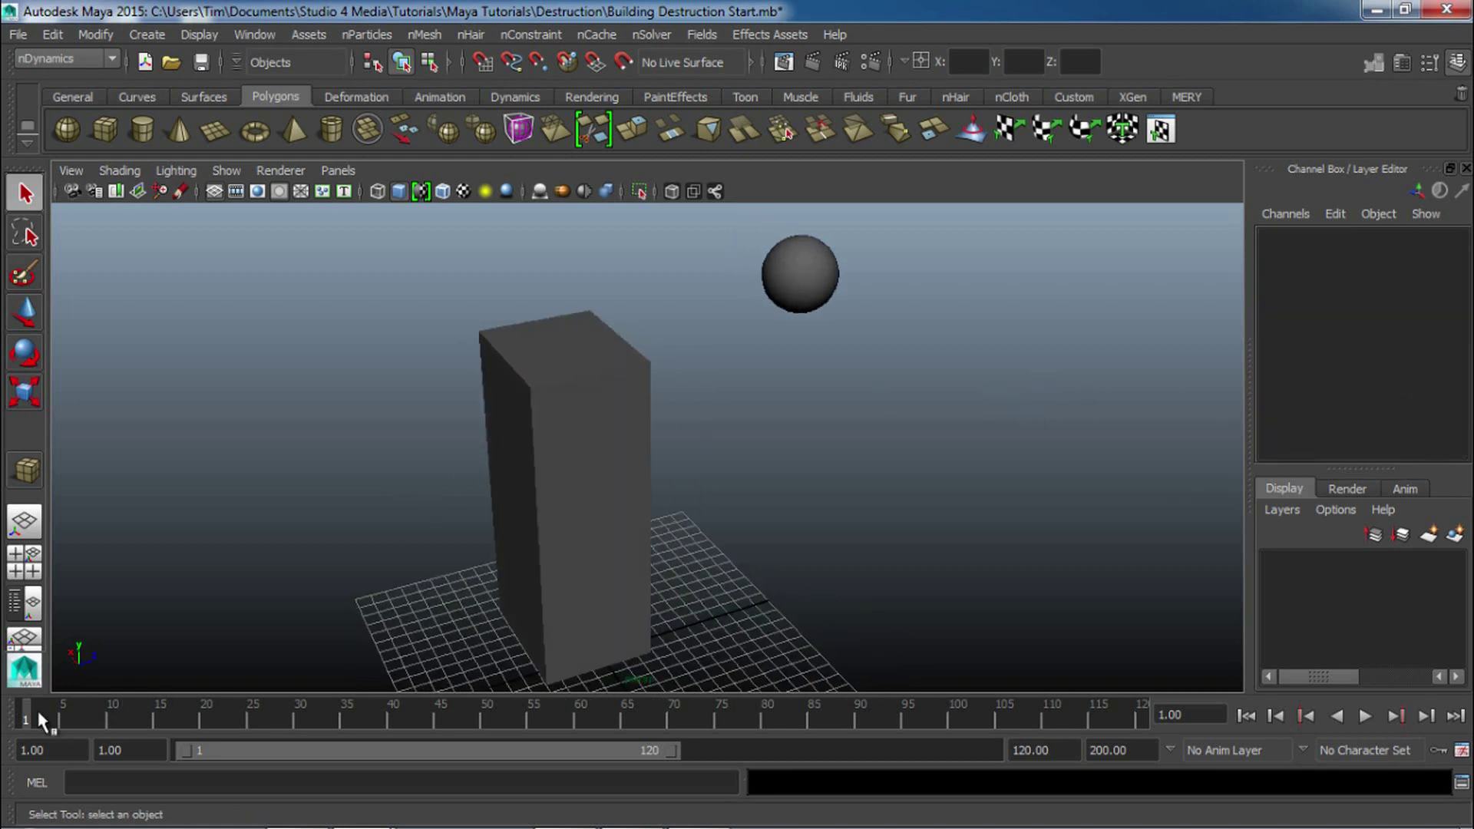
key("alt+v")
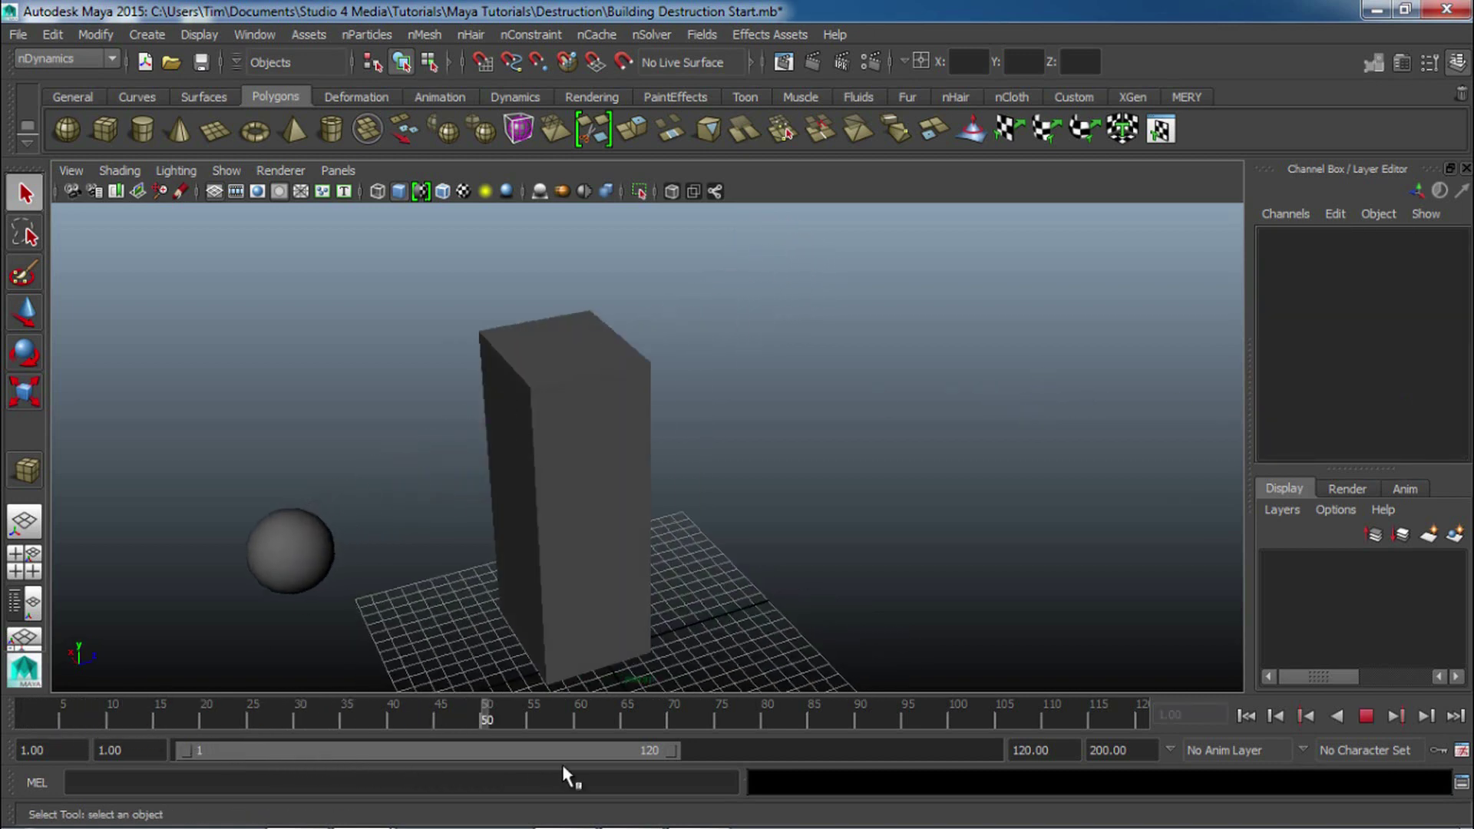
key("alt+v")
left_click(1247, 716)
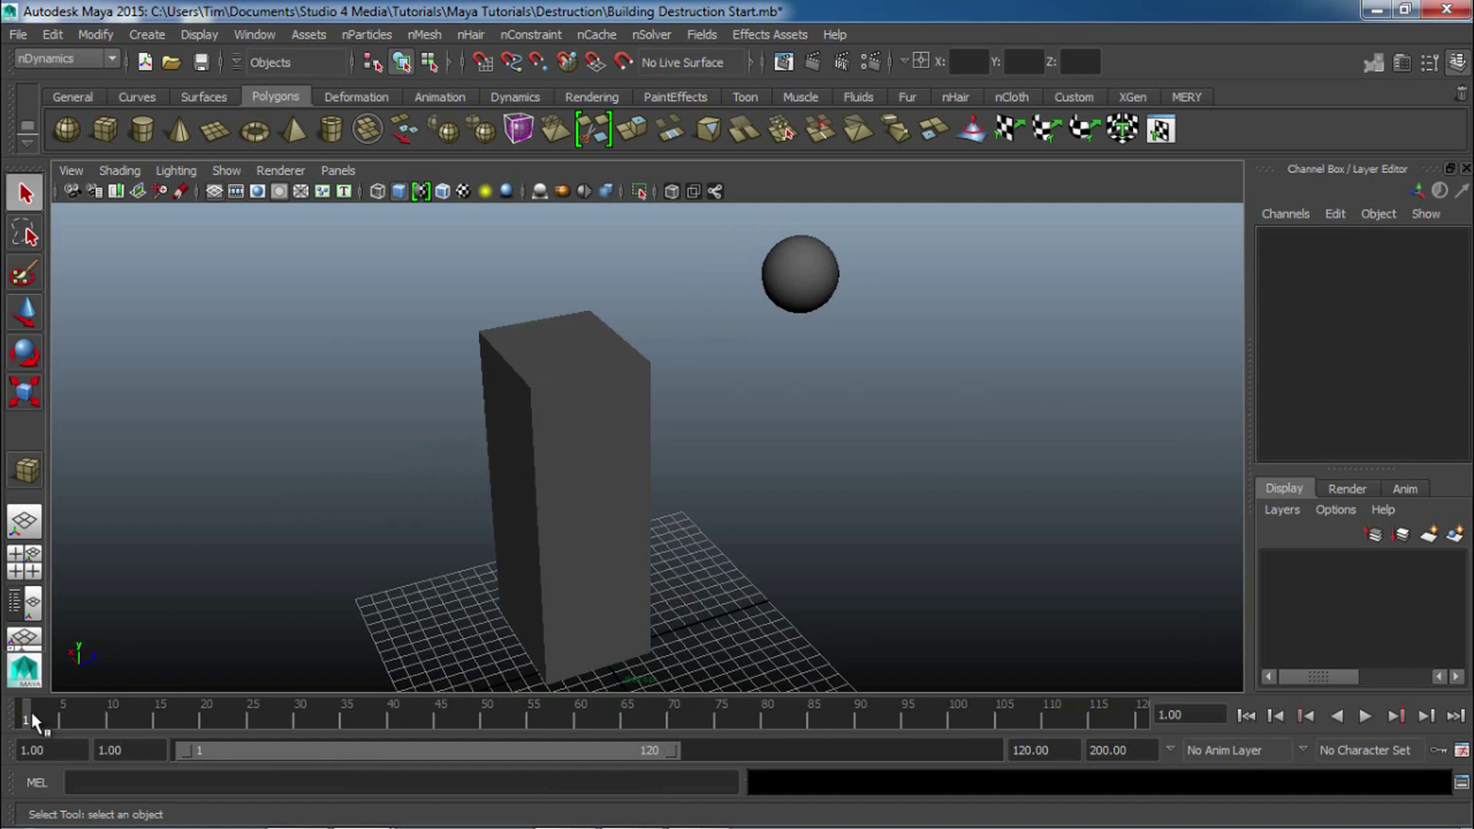
key("alt+v")
left_click_drag(271, 720, 1, 766)
Switch to the Dynamics menu set and examine the building box and sphere from several angles.
left_click(593, 434)
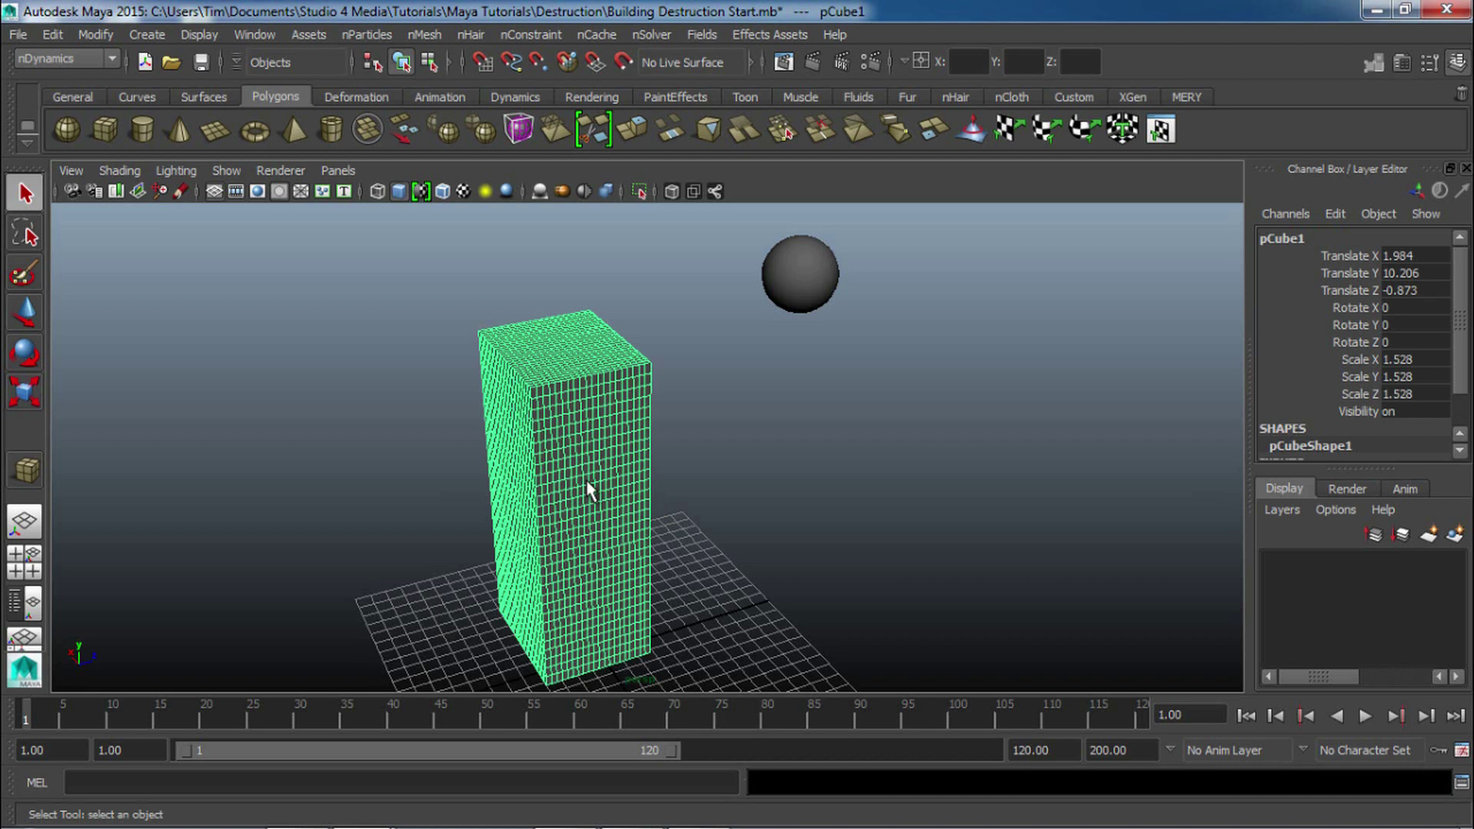
key("F5")
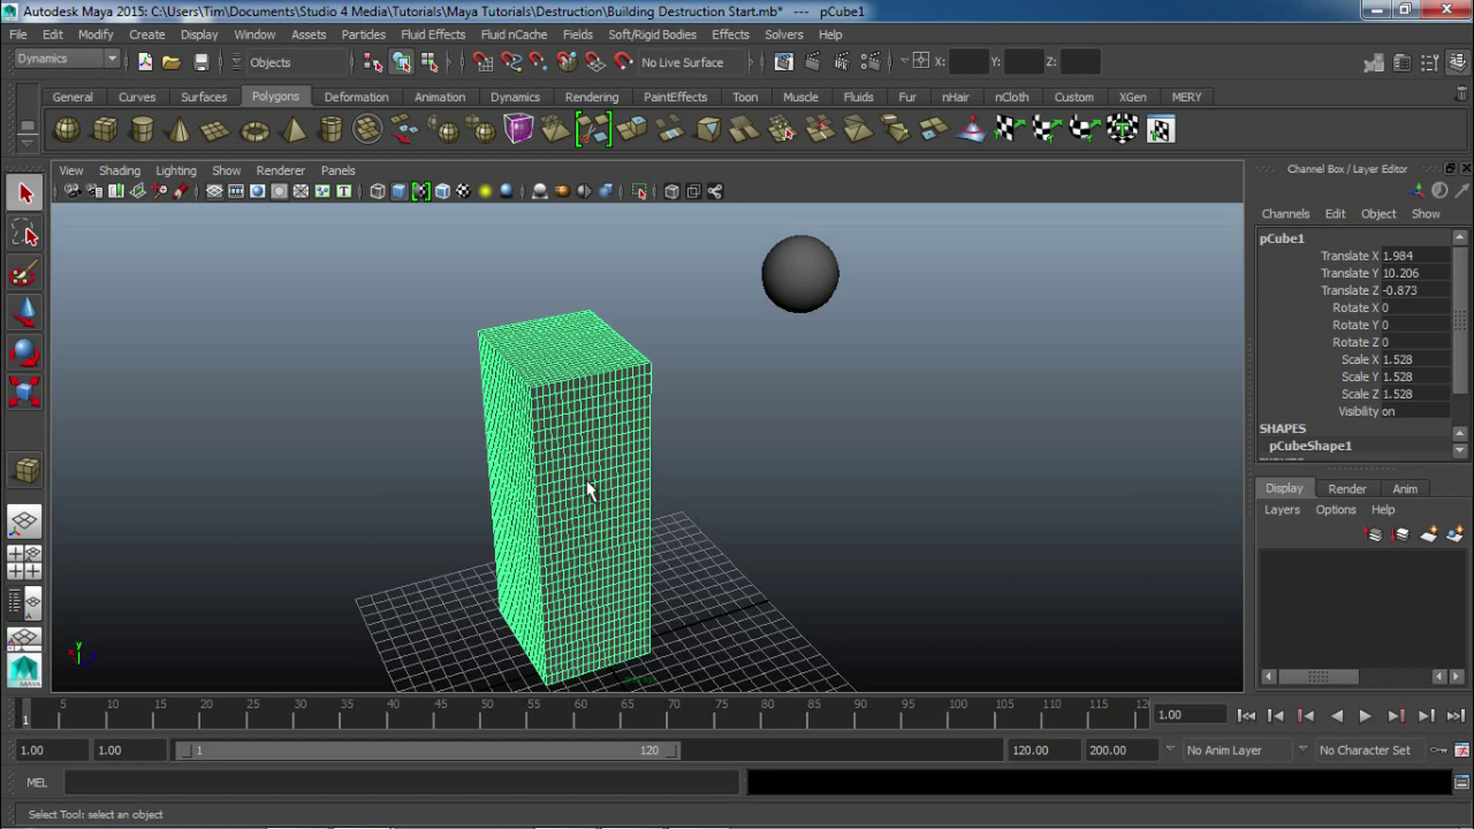
left_click_drag(763, 544, 463, 461, "alt")
right_click_drag(464, 461, 851, 436, "alt")
middle_click_drag(654, 445, 748, 544, "alt")
scroll(865, 449, "down", 4)
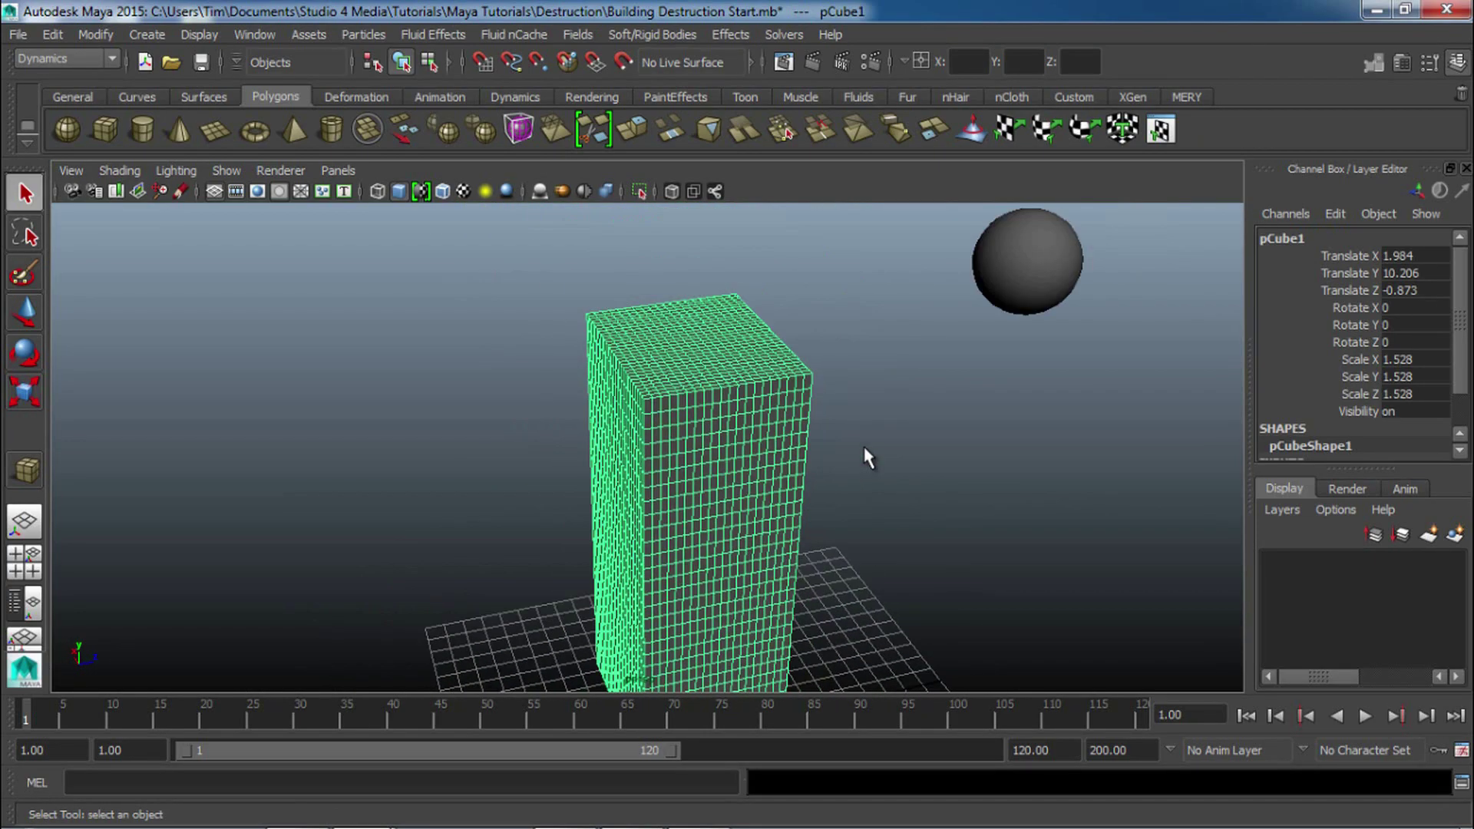
left_click_drag(757, 494, 872, 499, "alt")
left_click(869, 489)
scroll(871, 489, "down", 2)
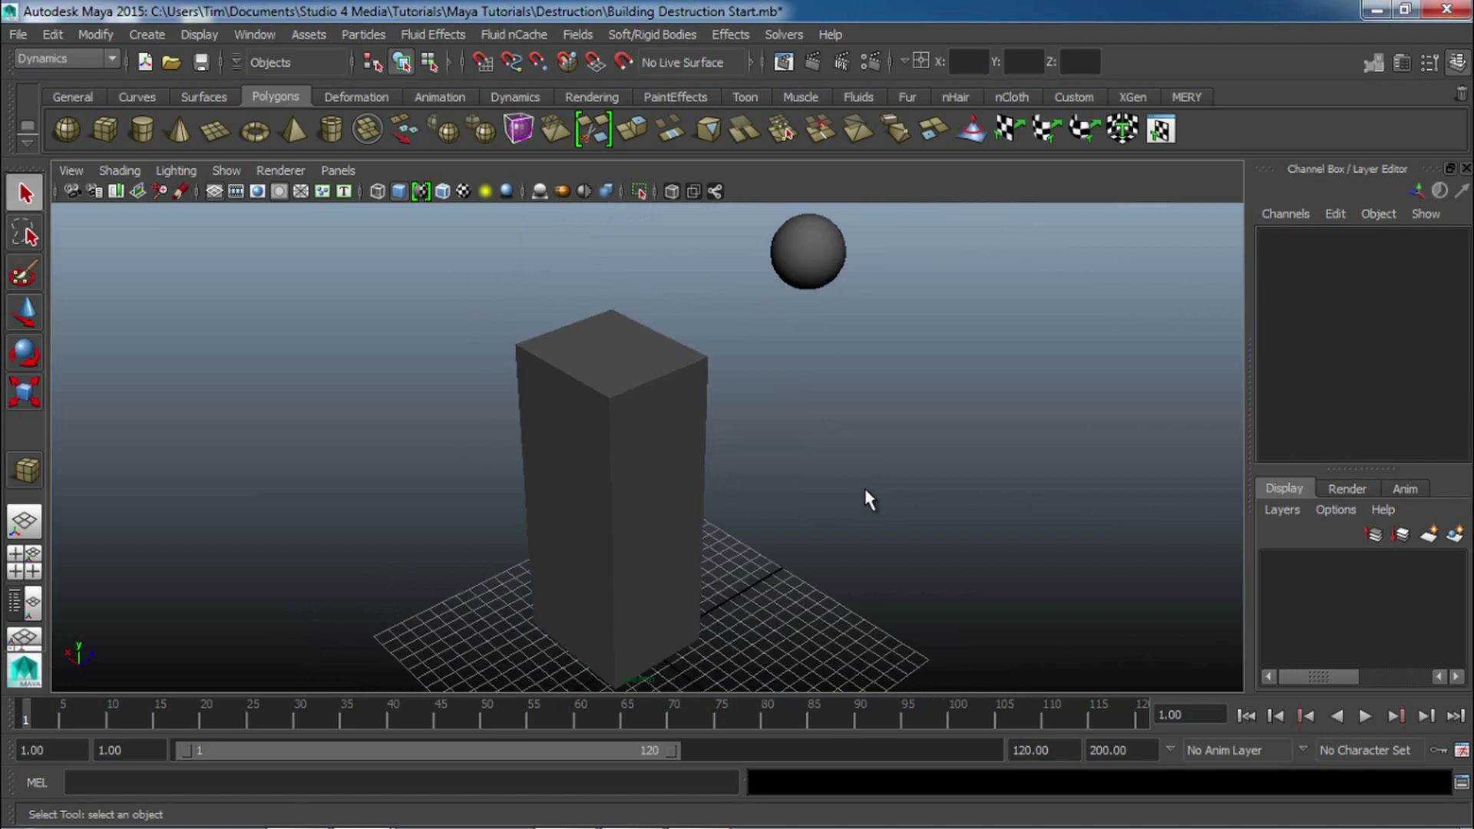
Select the building box, switch to the nDynamics menu set and turn the box into an nCloth object.
left_click(665, 472)
left_click(66, 59)
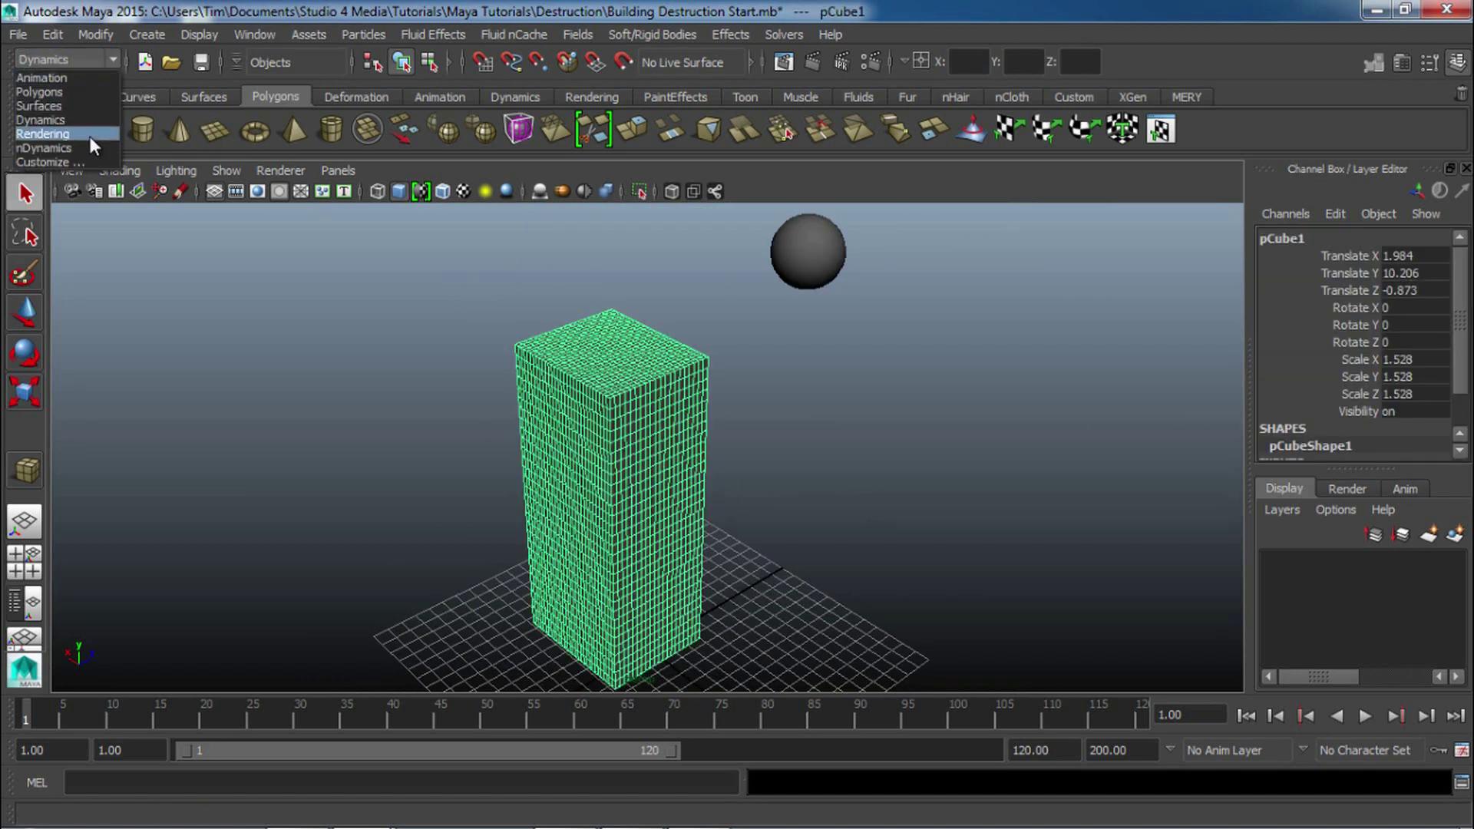
left_click(89, 139)
left_click(425, 35)
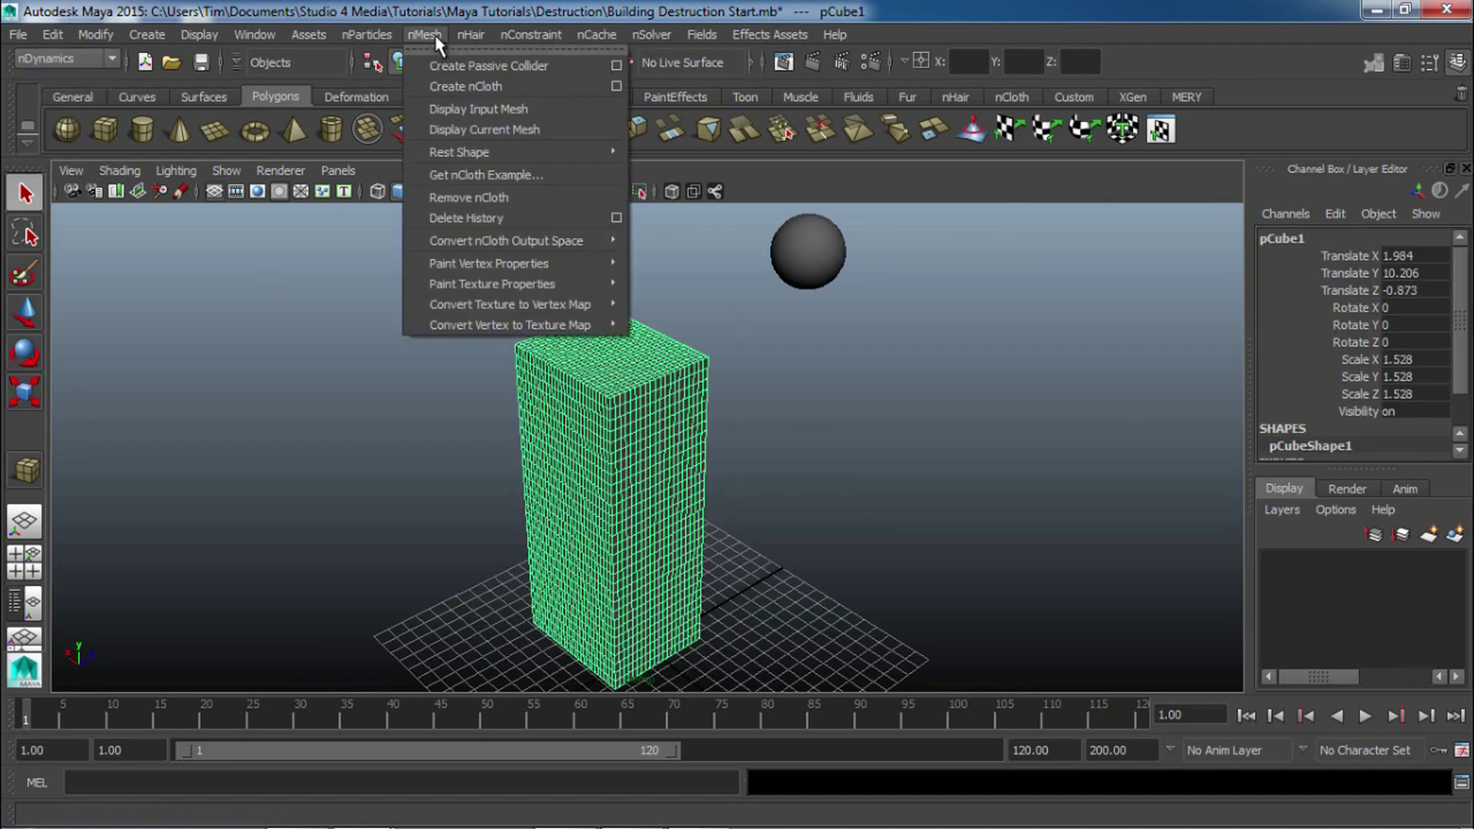
left_click(450, 86)
Make the sphere pSphere1 a passive collider.
left_click_drag(733, 258, 854, 320)
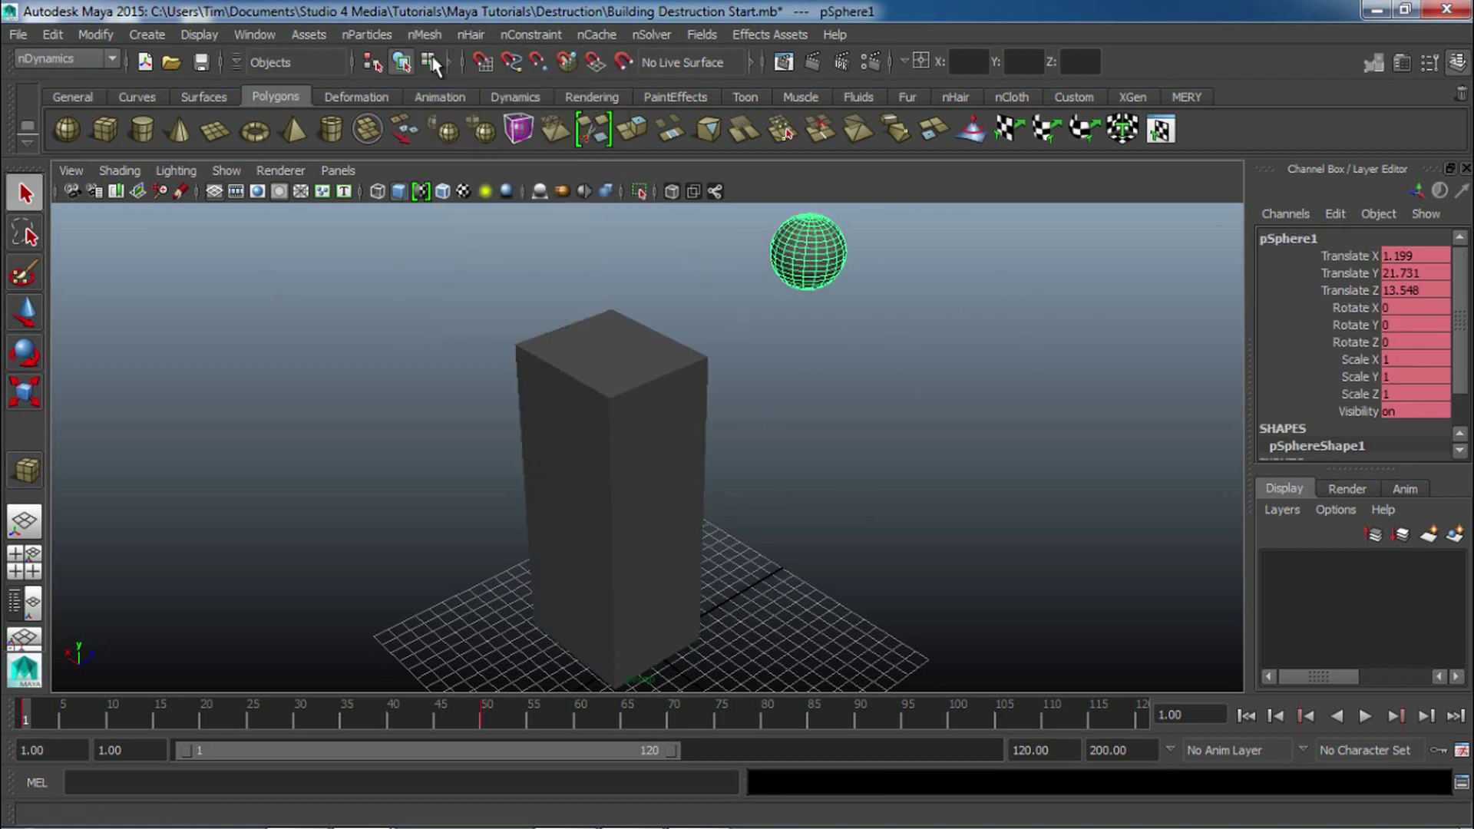
left_click(365, 36)
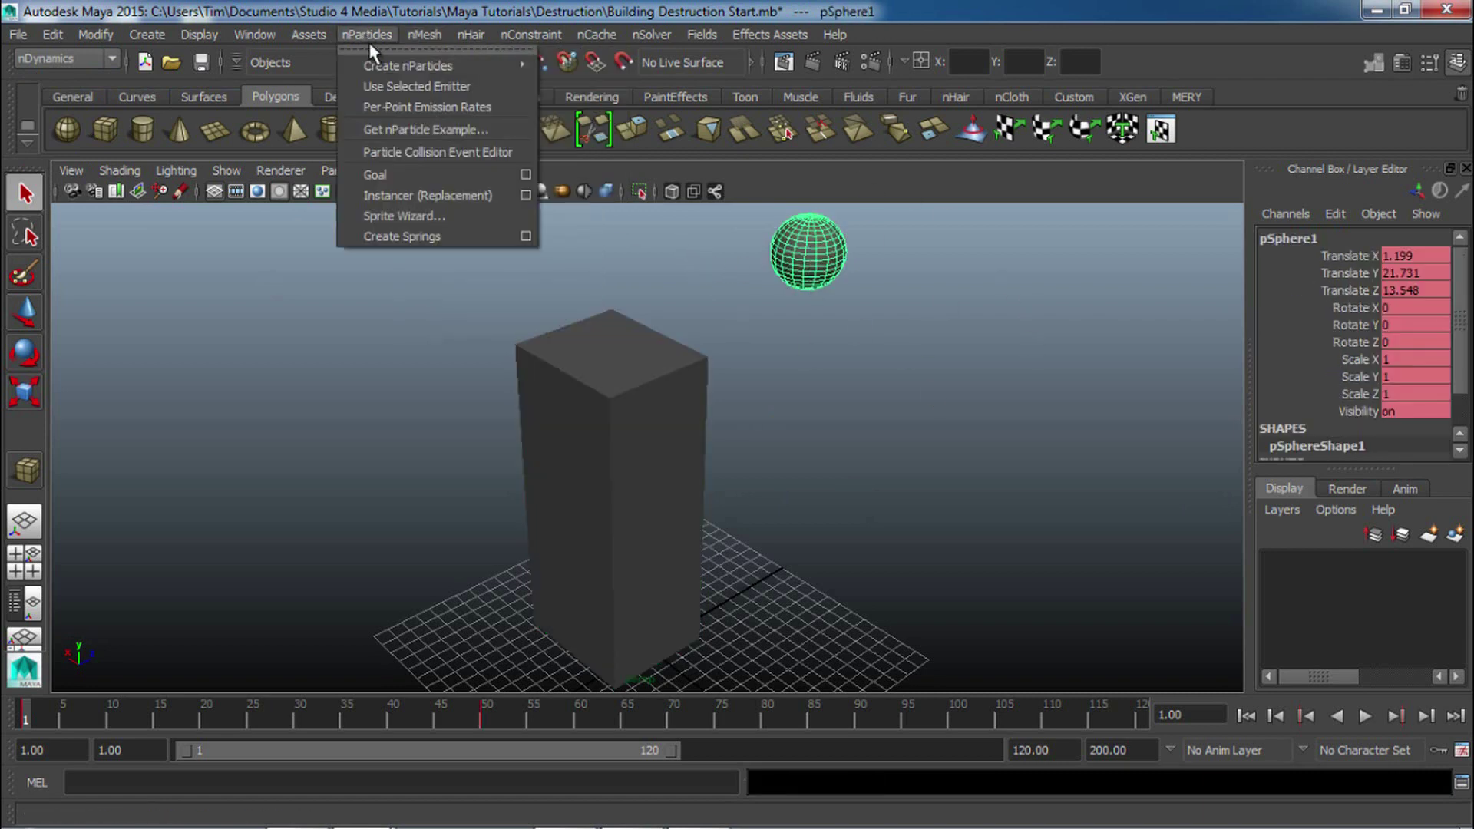
mouse_move(425, 34)
left_click(445, 65)
Select the building nCloth and set the Gravity of its nucleus1 solver to 0.
left_click(593, 315)
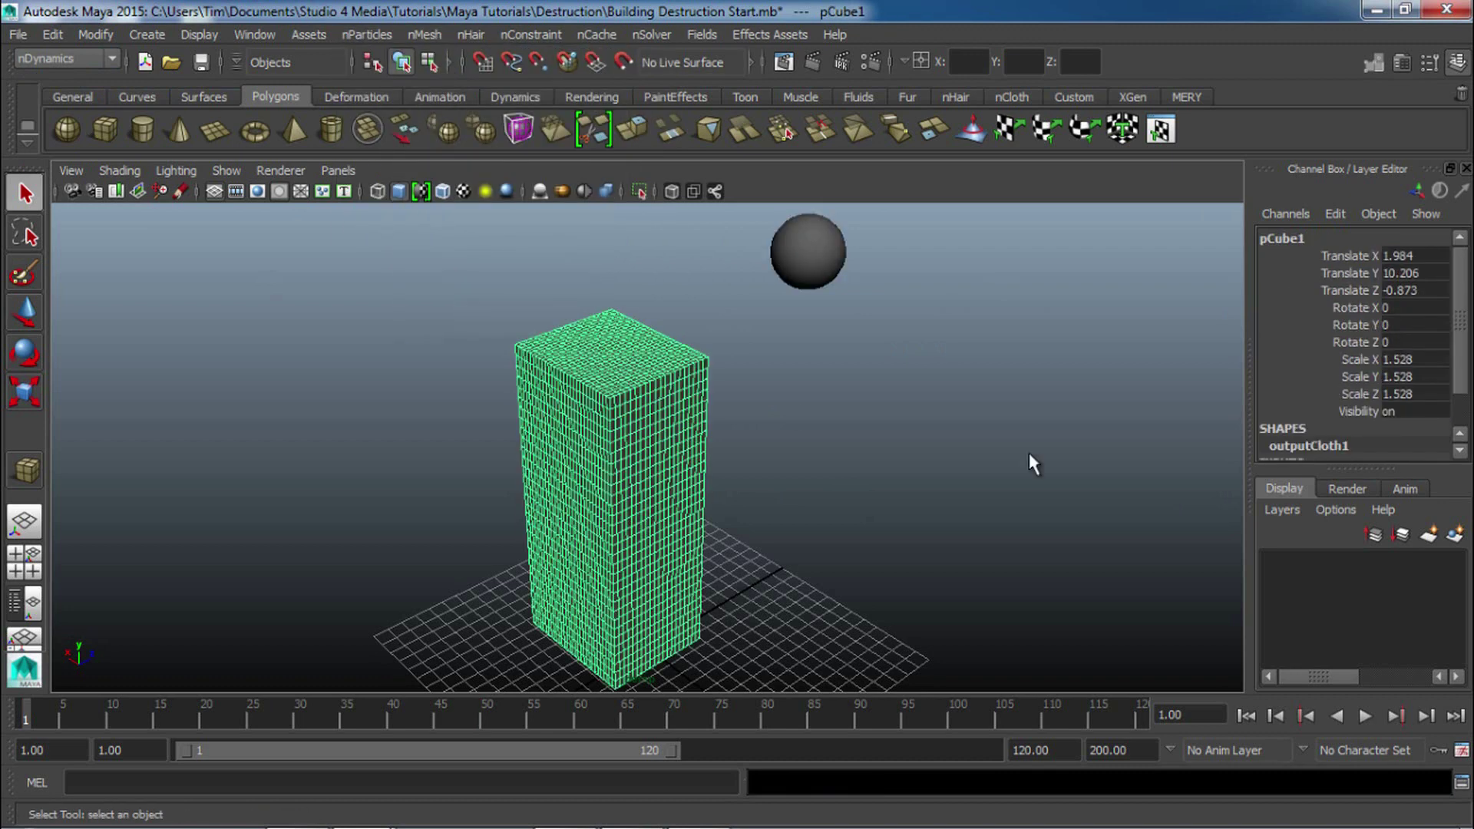
left_click(24, 603)
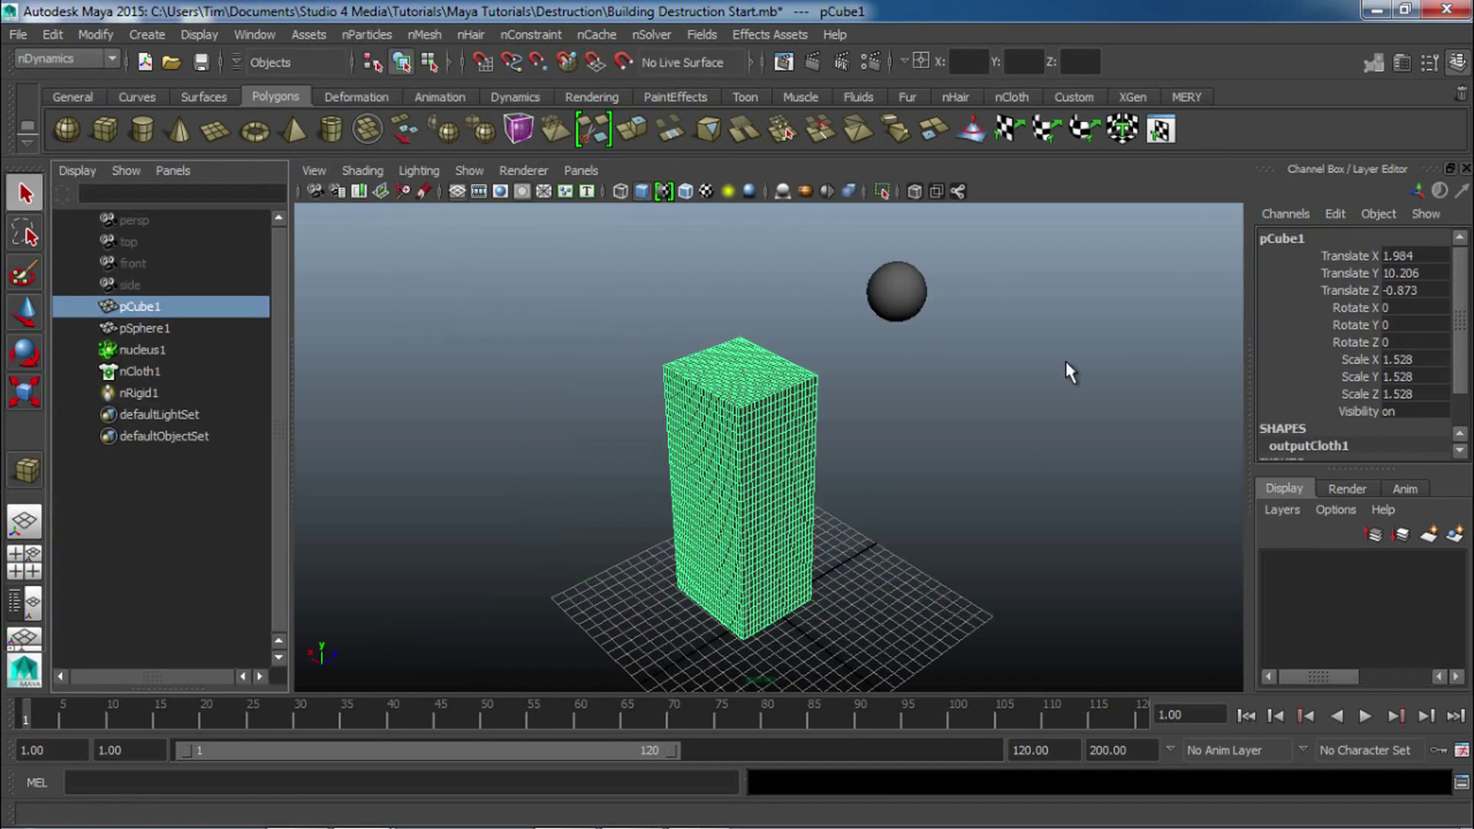
key("space")
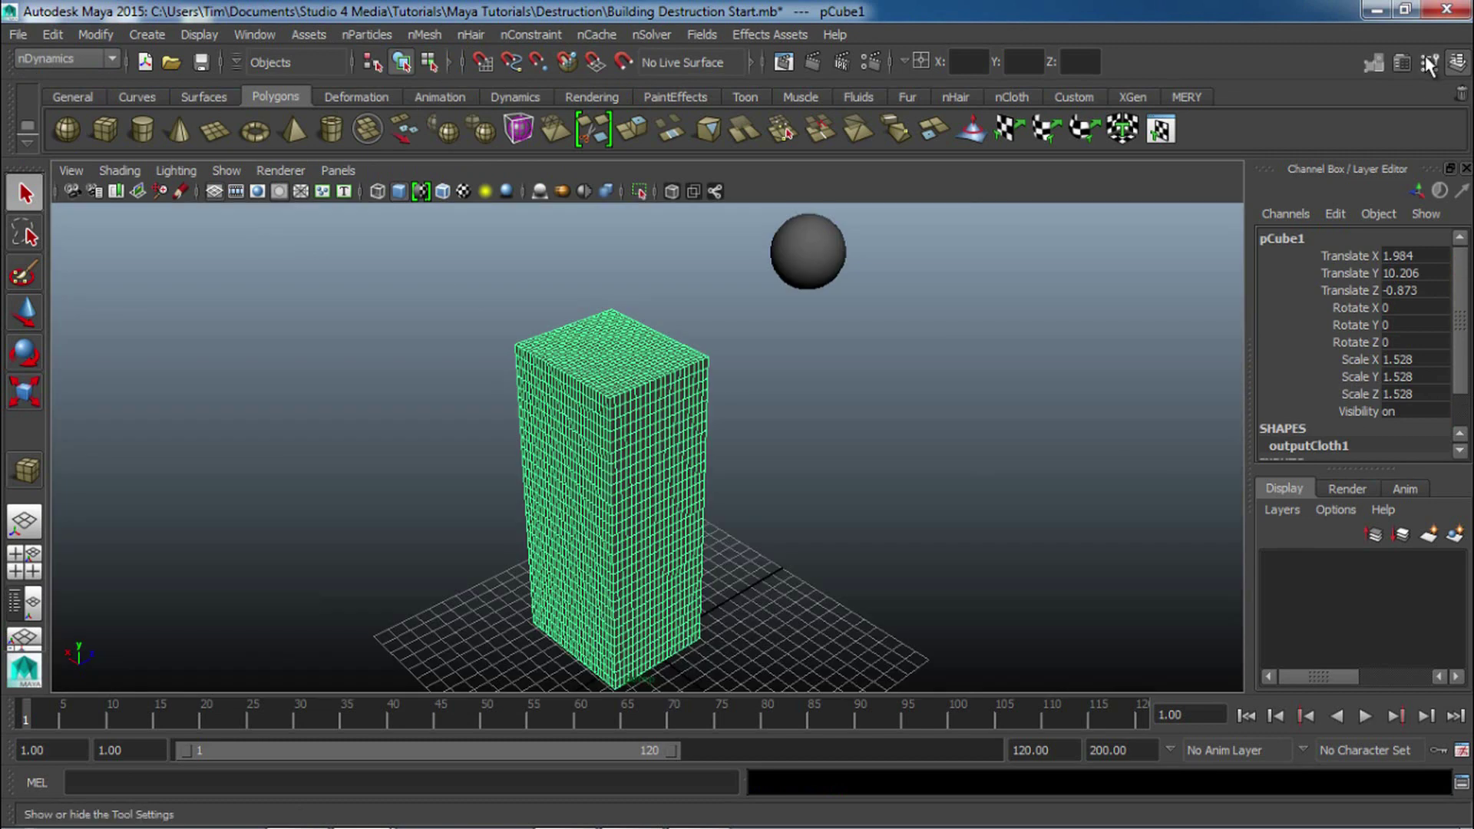
left_click(1403, 63)
scroll(1264, 472, "up", 3)
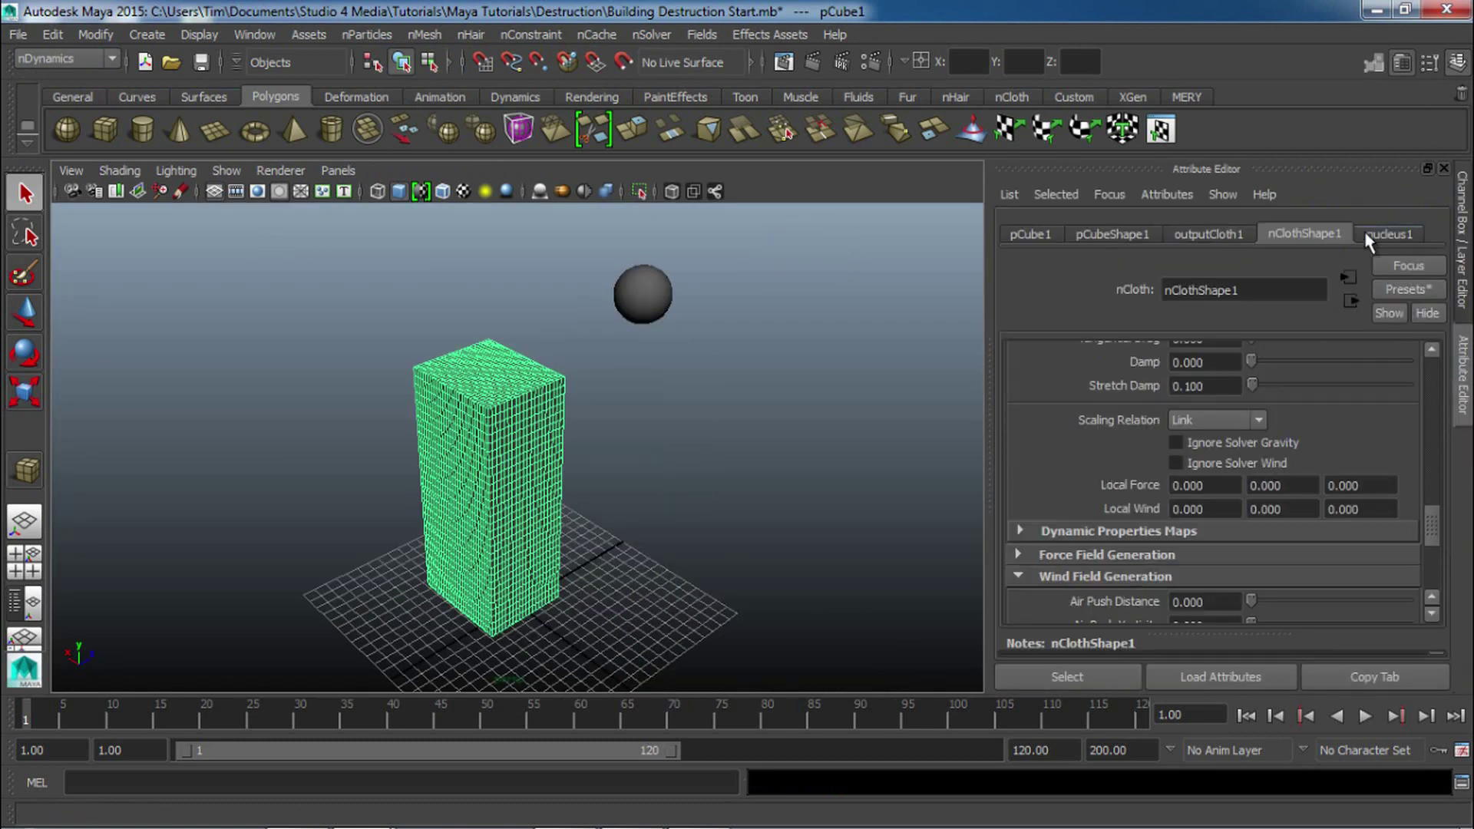
left_click(1375, 235)
left_click_drag(1225, 424, 1050, 435)
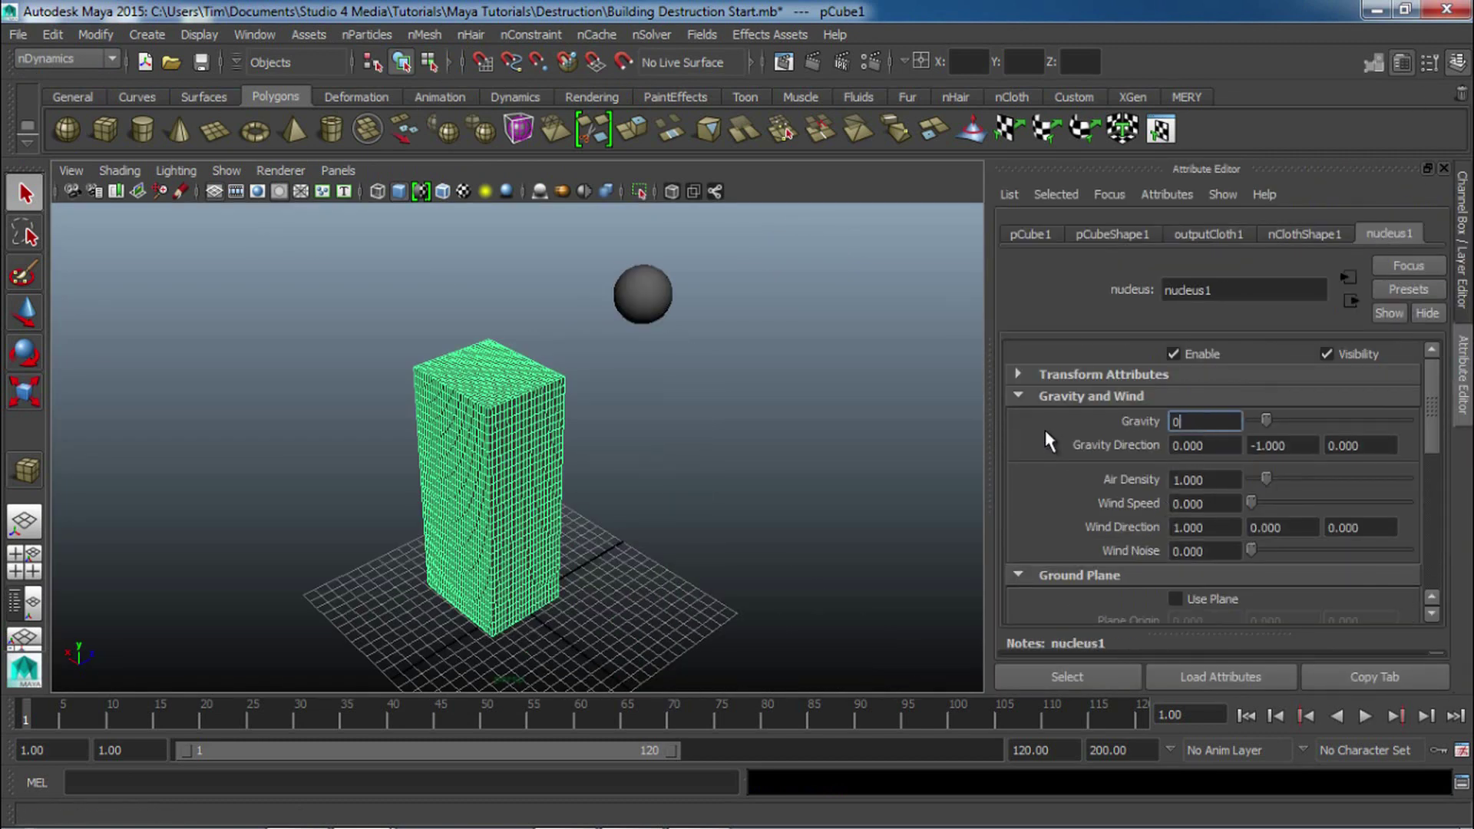
Look over the building's inputs in the Channel Box, and create a new nCache for its nCloth.
left_click(1463, 238)
scroll(1351, 368, "down", 2)
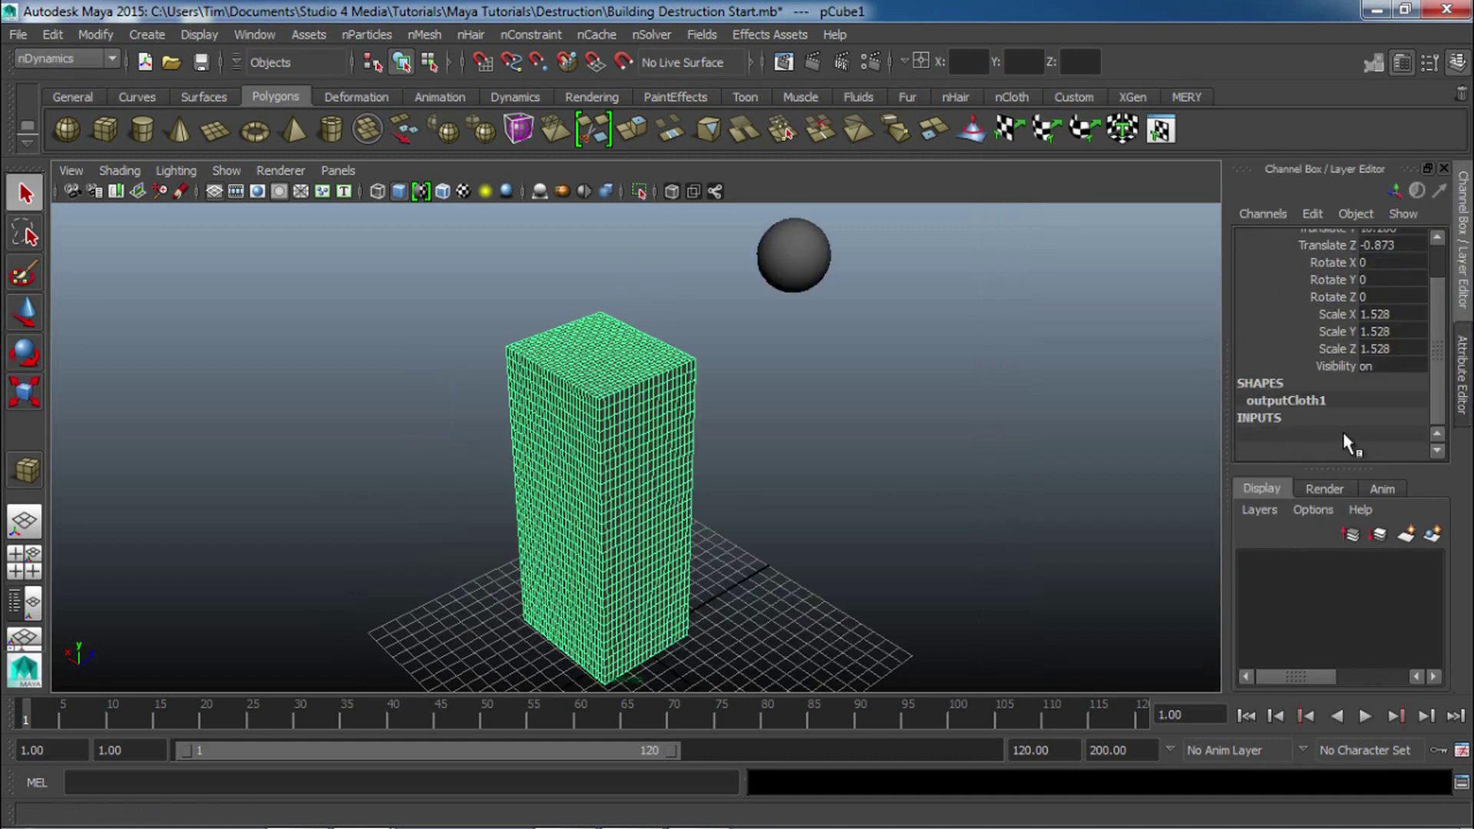
scroll(1413, 376, "down", 3)
left_click(1291, 338)
left_click(1096, 390)
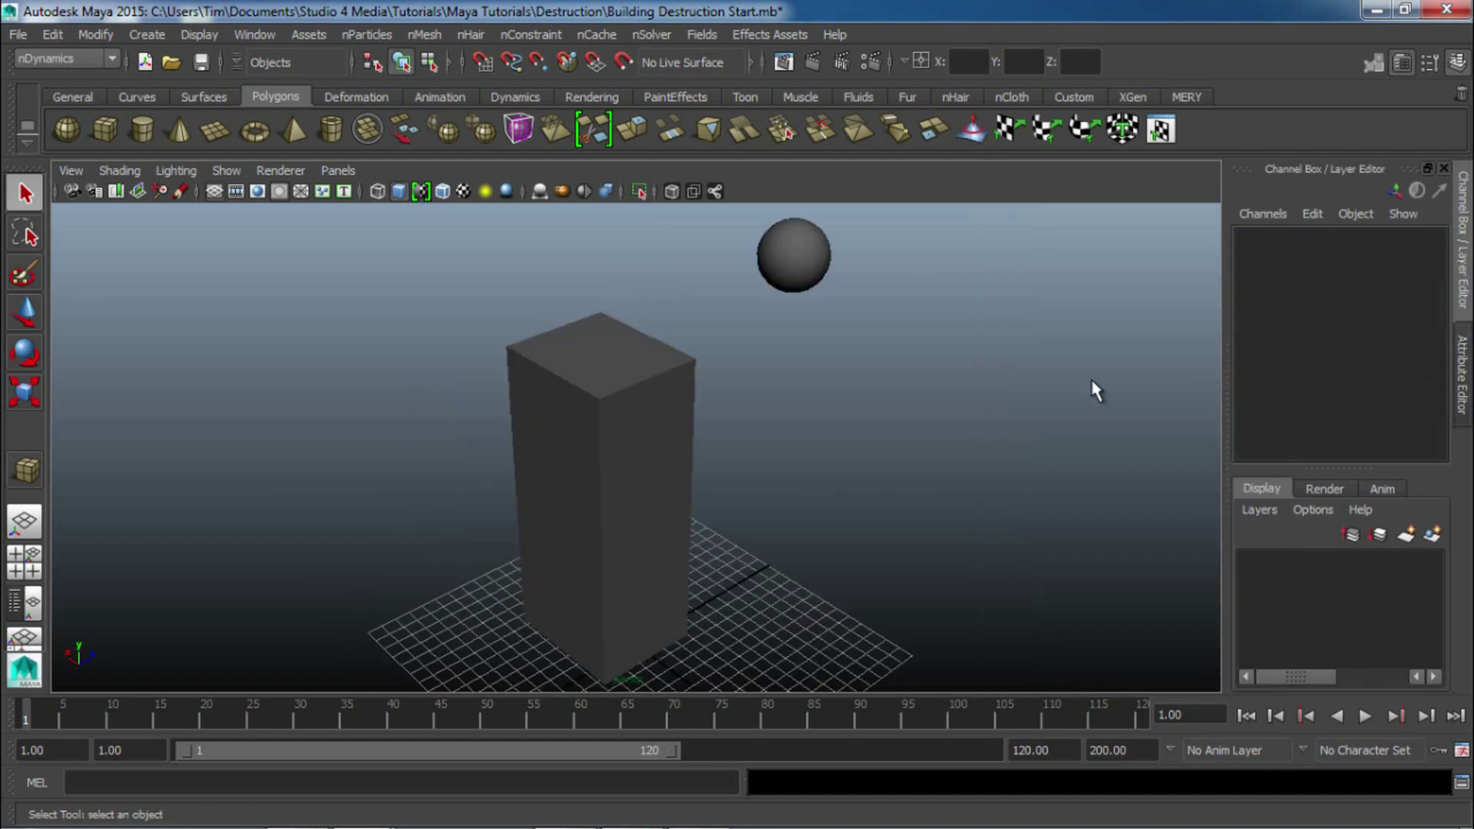
scroll(1034, 388, "up", 2)
scroll(1034, 389, "down", 2)
left_click(634, 427)
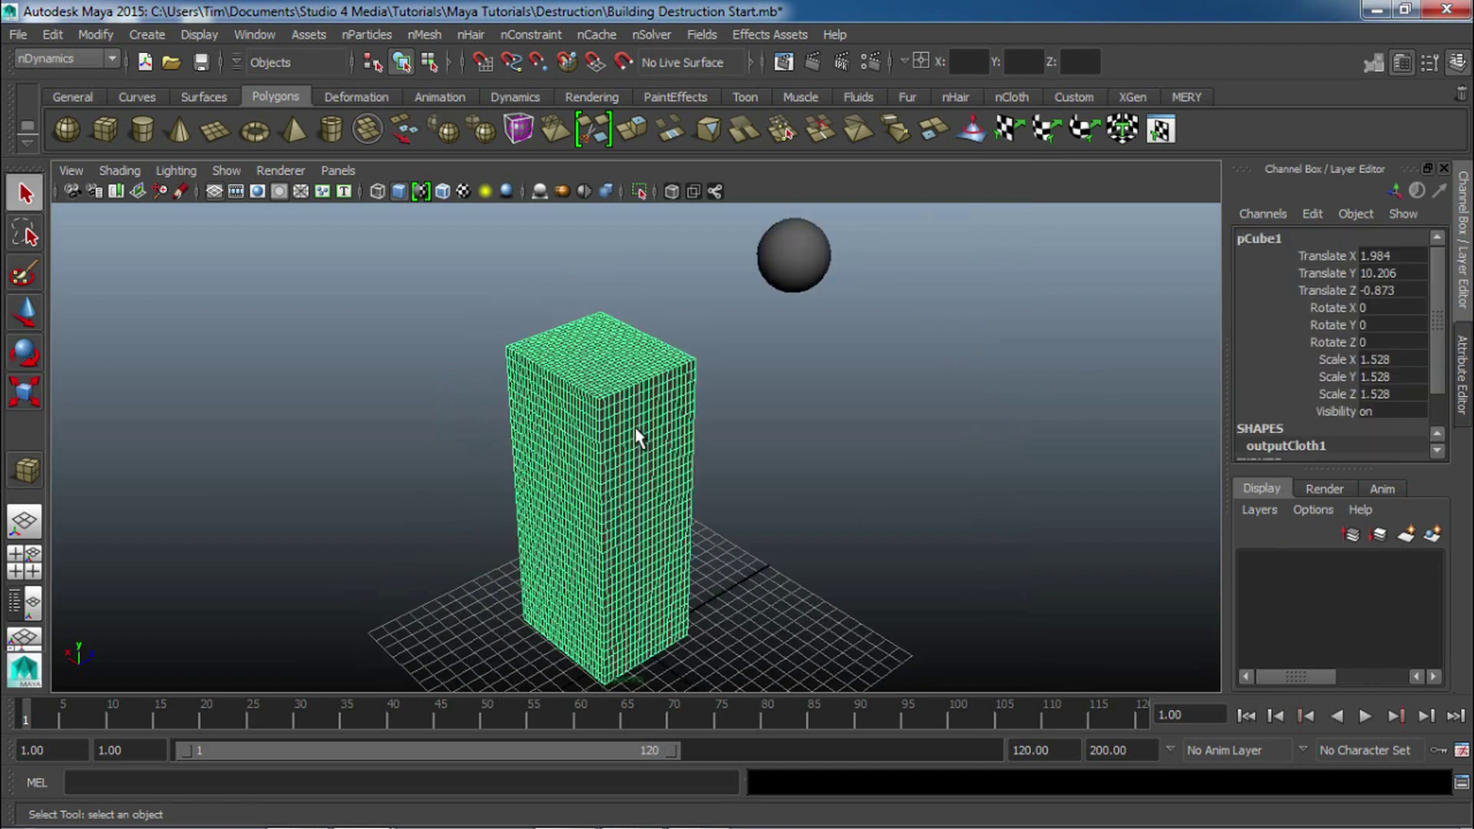
left_click(593, 34)
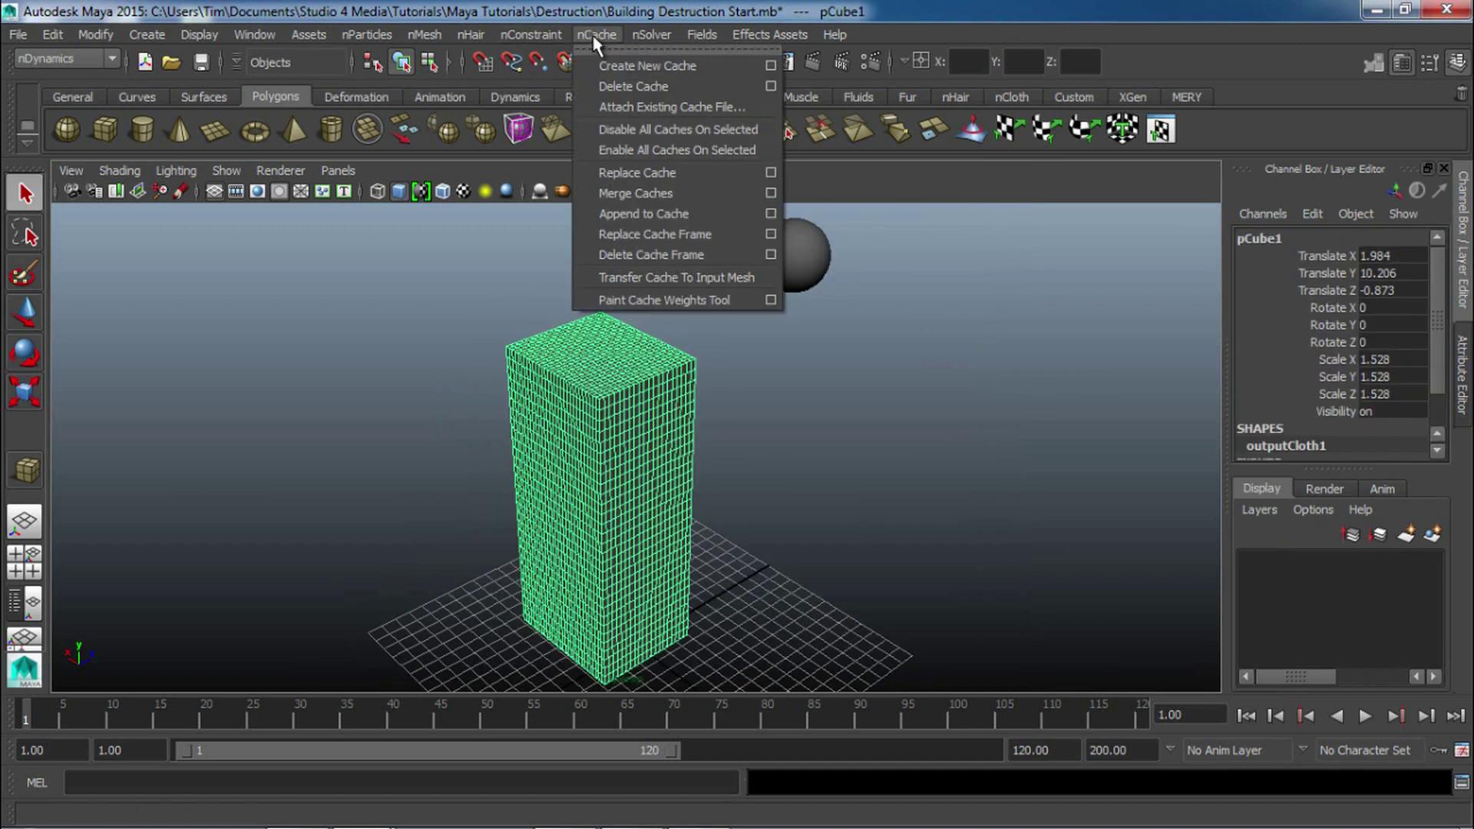
left_click(607, 66)
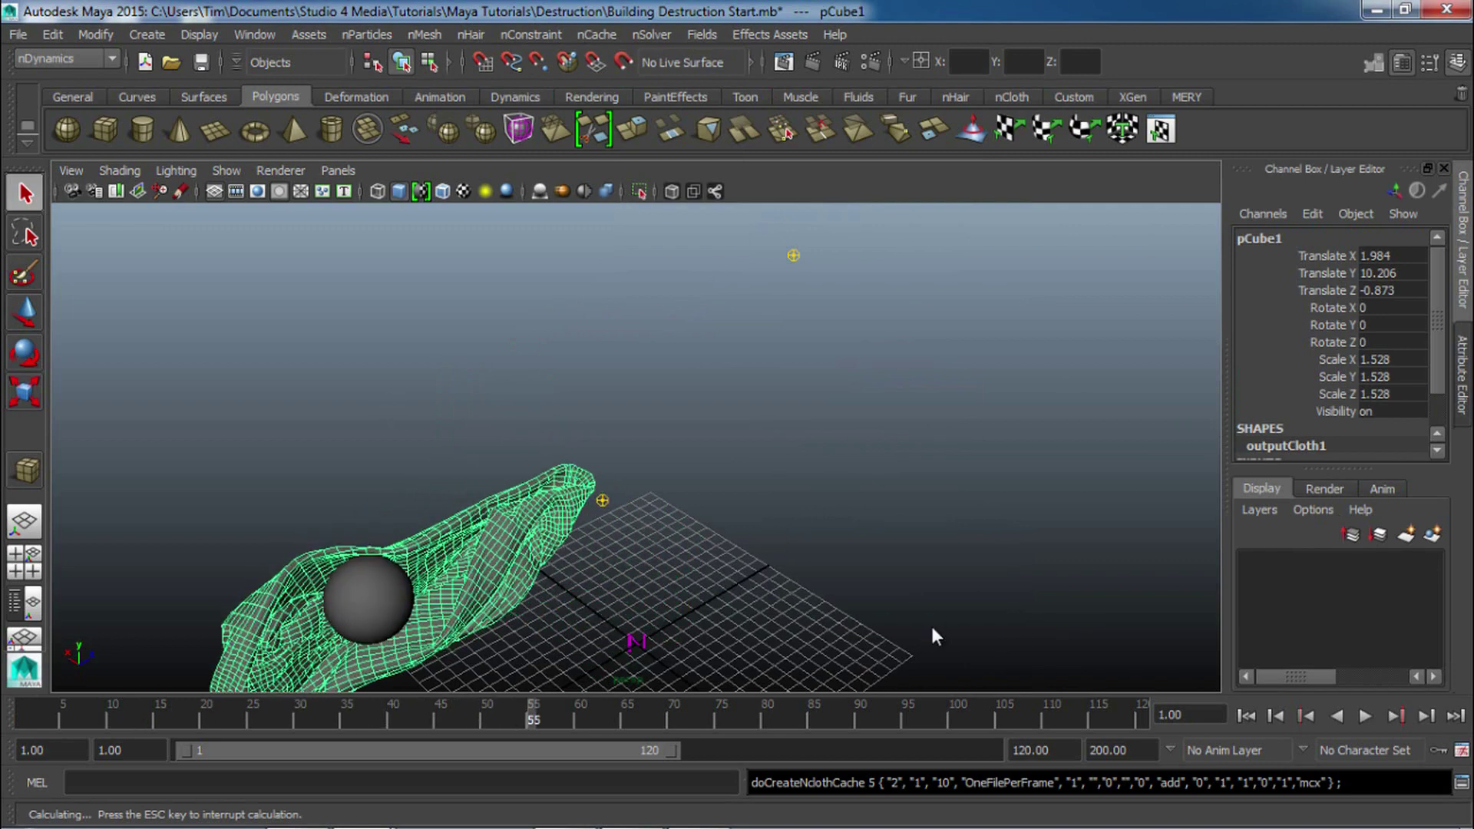
Scrub the cloth simulation back to frame 1 and examine the sphere's impact on the building.
left_click_drag(816, 635, 637, 611, "alt")
left_click_drag(530, 710, 4, 756)
left_click_drag(836, 595, 737, 653, "alt")
left_click(597, 464)
left_click_drag(806, 470, 820, 473, "alt")
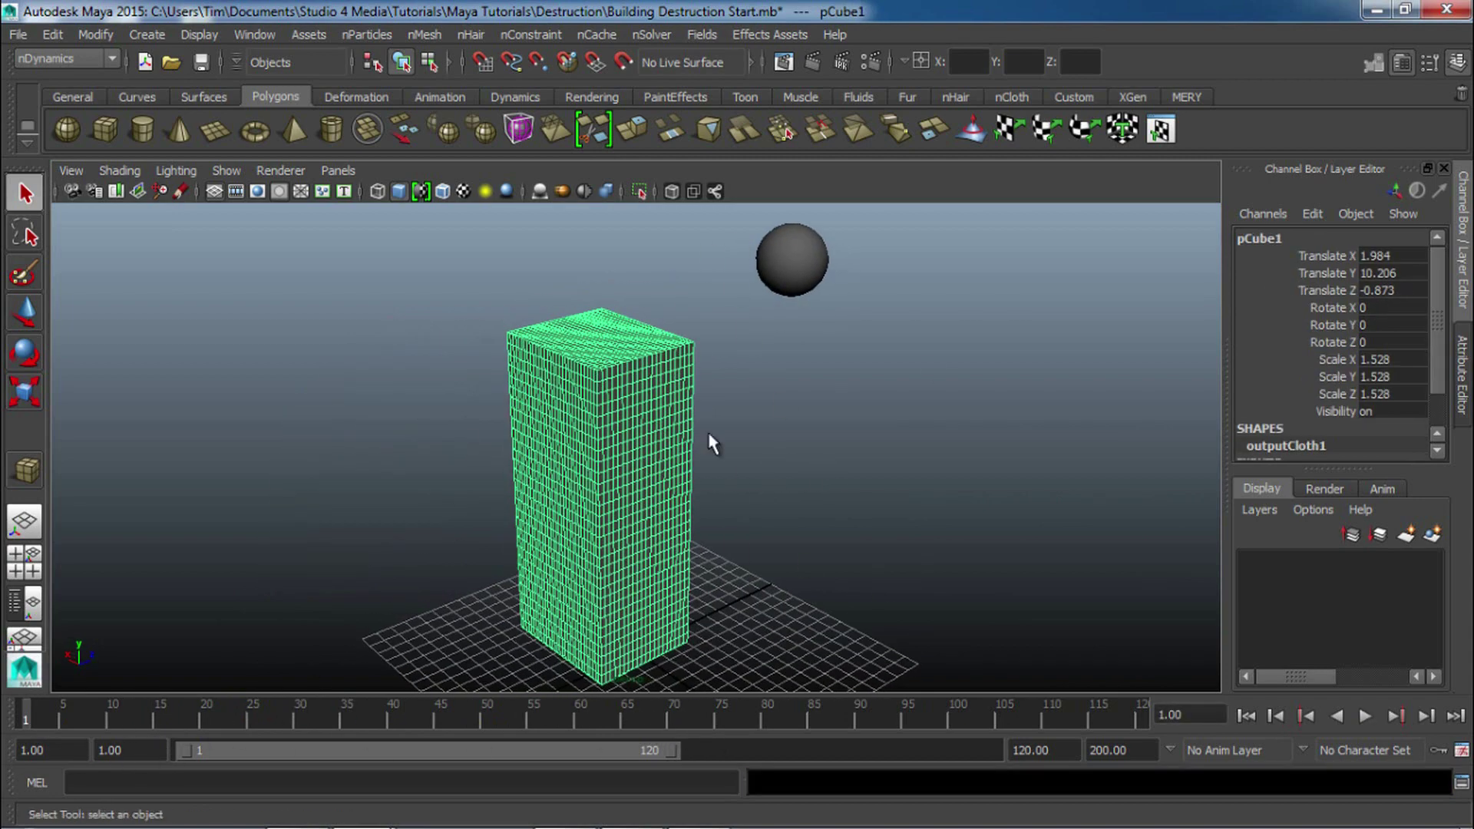
right_click_drag(801, 450, 603, 544, "alt")
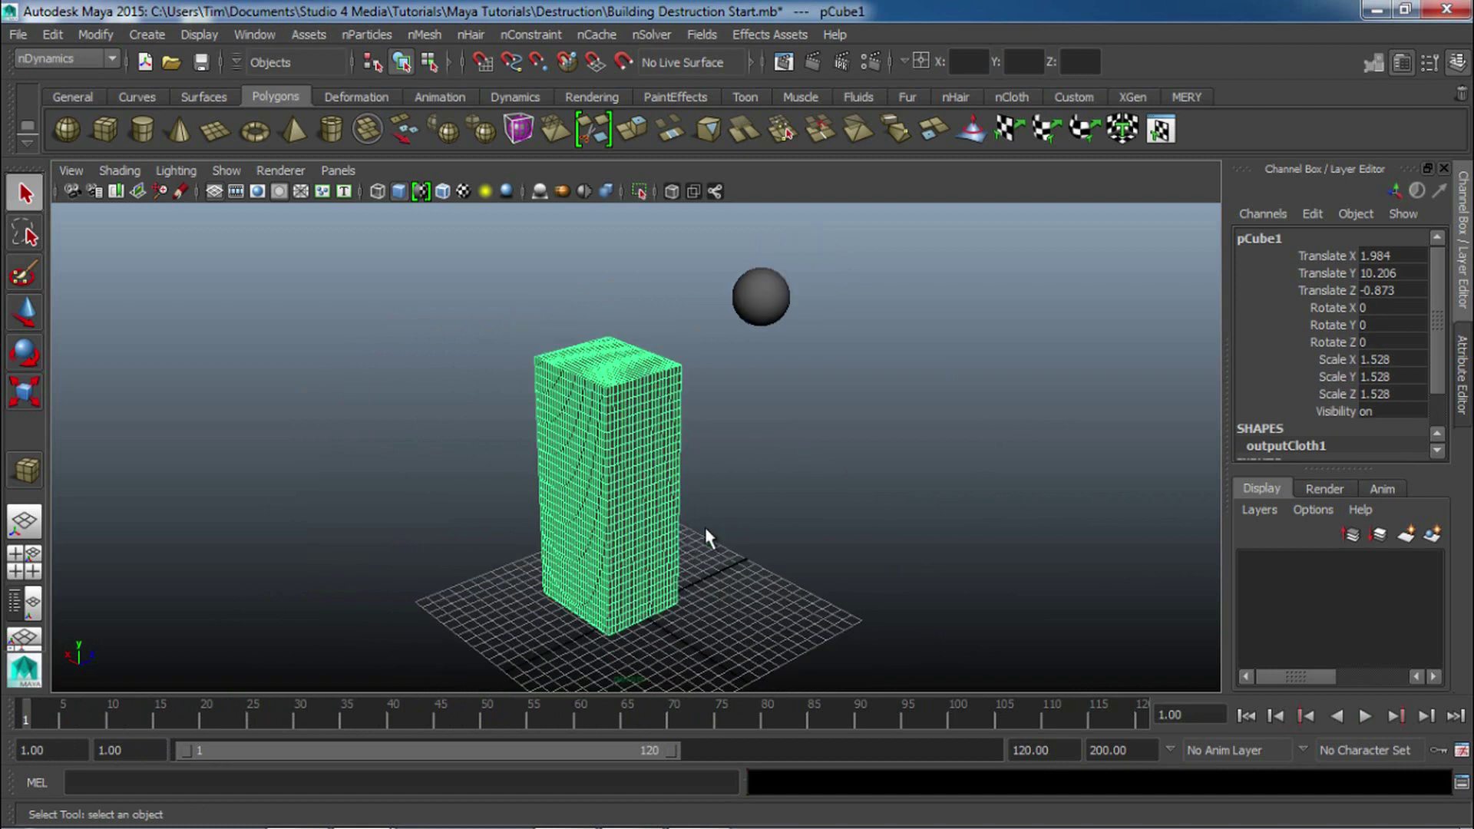
Undo the cache, passive collider and nCloth setup, and check the Outliner for the remaining objects.
key("ctrl+z")
key("ctrl+z")
key("ctrl+z")
key("ctrl+z")
key("ctrl+z")
key("ctrl+z")
key("ctrl+z")
key("ctrl+z")
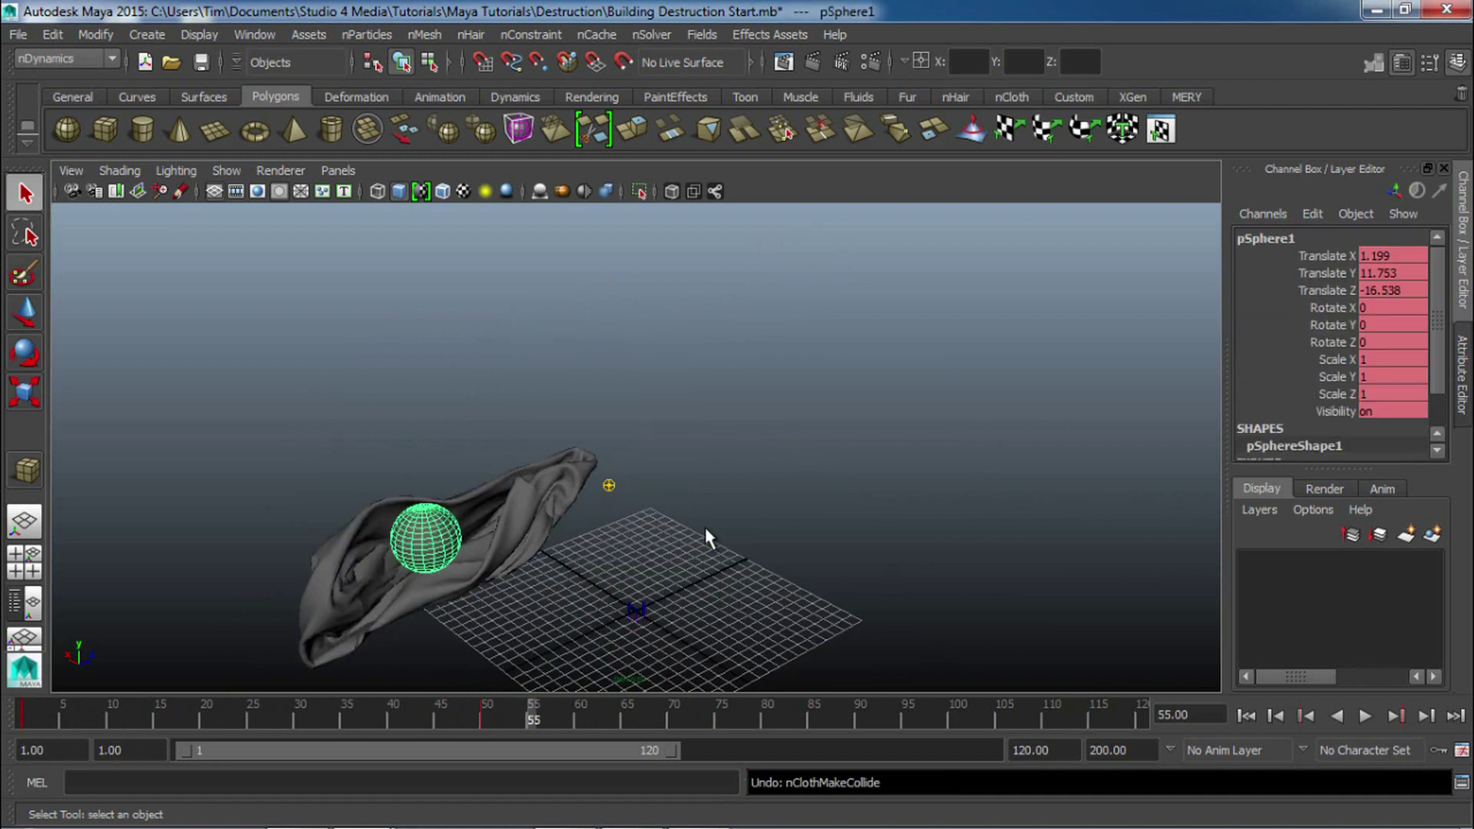
key("ctrl+z")
key("ctrl+z")
key("ctrl+z")
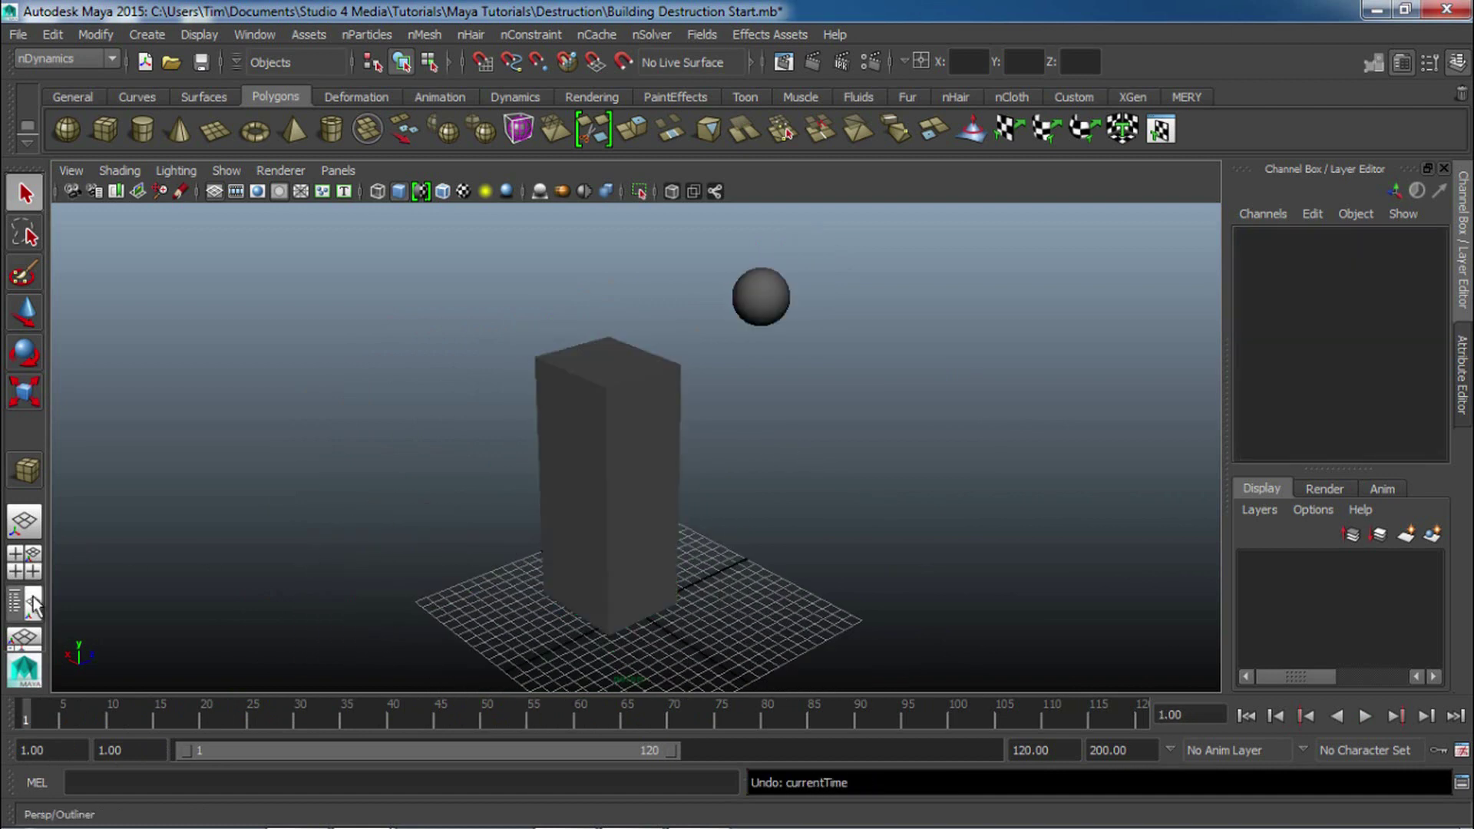
left_click(24, 603)
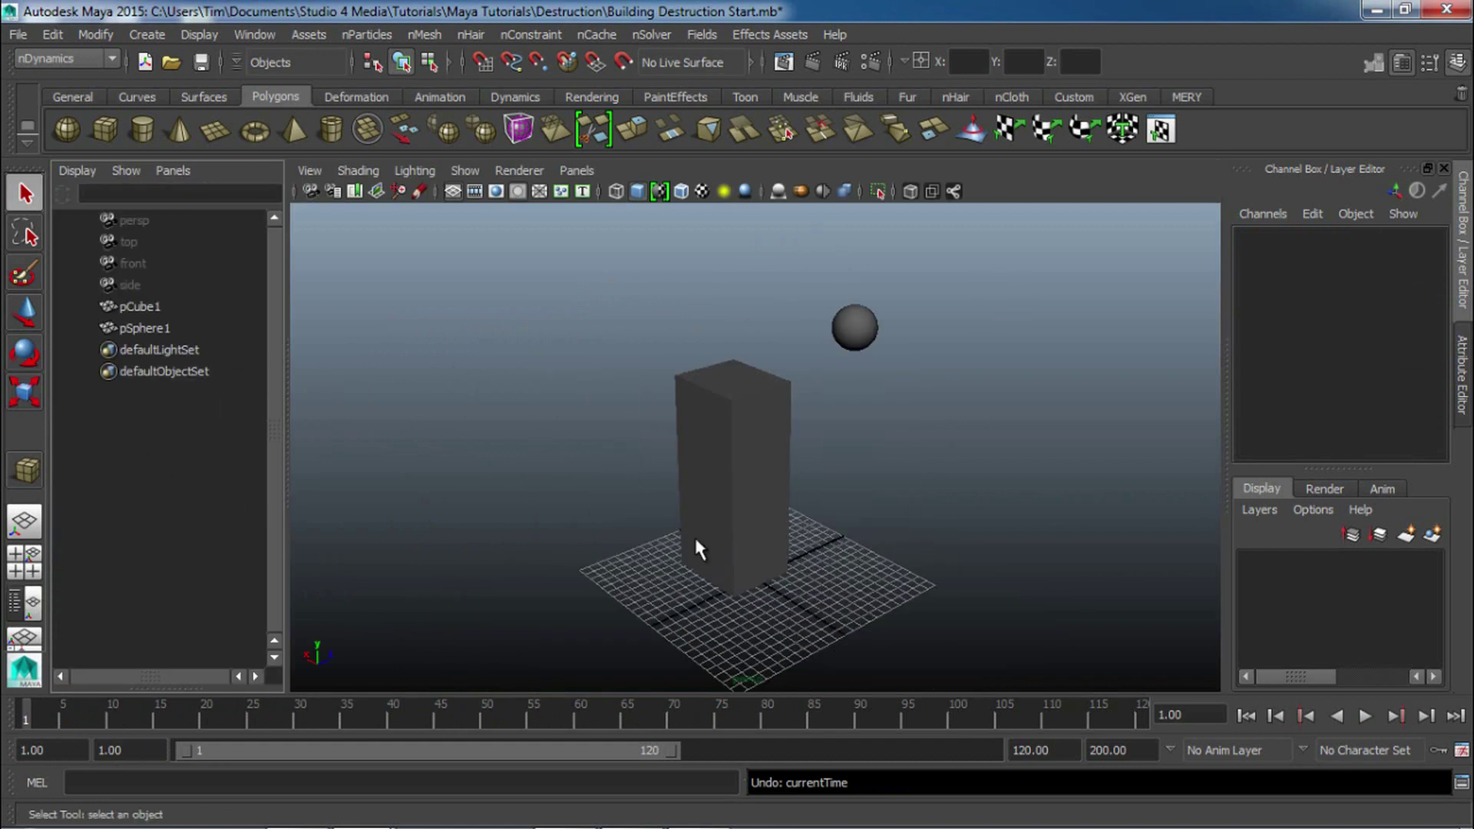
Reselect the building box pCube1 and switch to the Polygons menu set.
left_click(772, 461)
scroll(952, 453, "down", 4)
key("space")
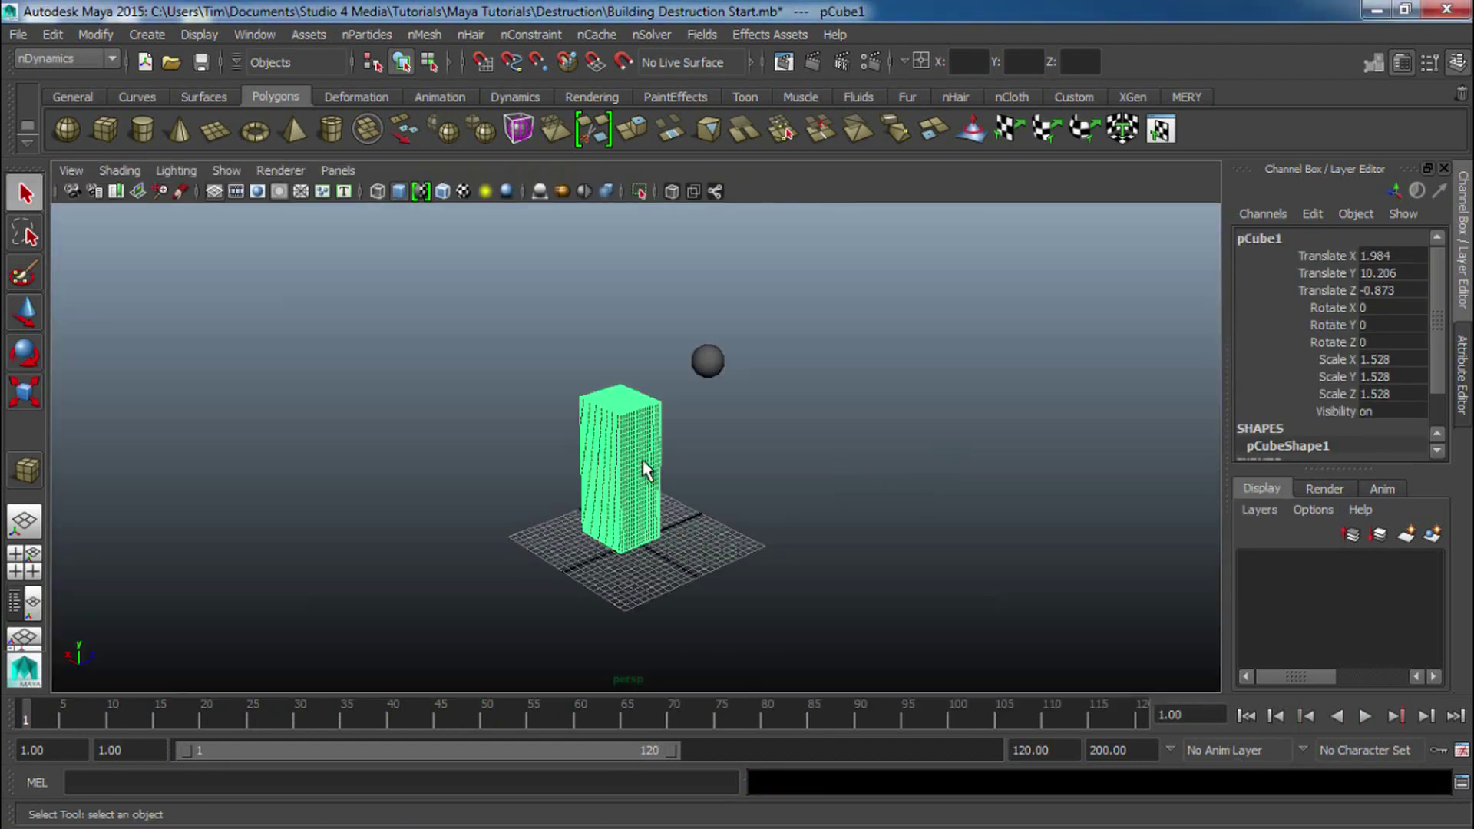
scroll(642, 464, "up", 5)
left_click(484, 464)
scroll(484, 463, "up", 3)
left_click(679, 427)
scroll(923, 455, "down", 5)
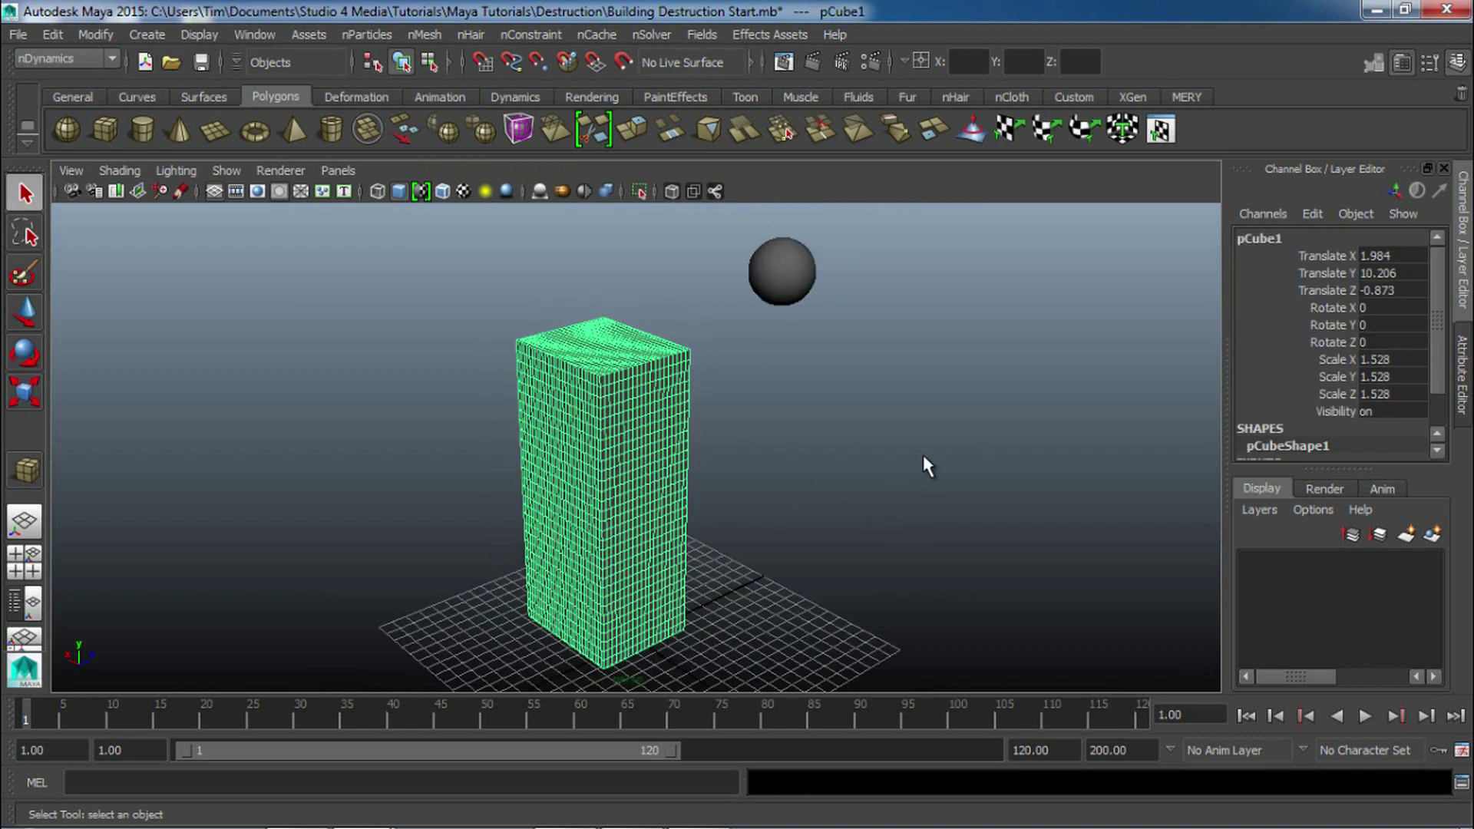
left_click_drag(859, 456, 935, 454, "alt")
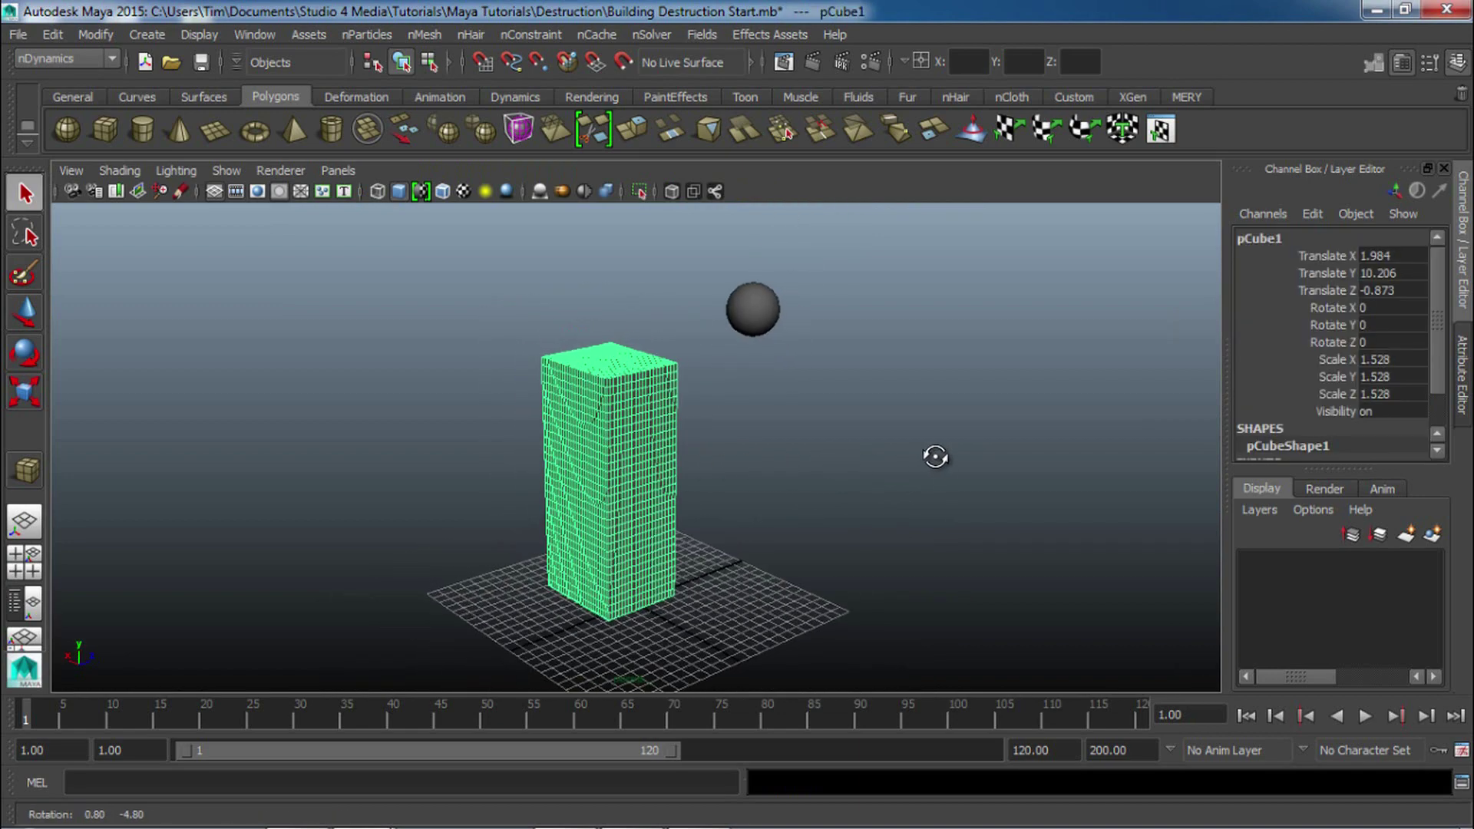
left_click(60, 64)
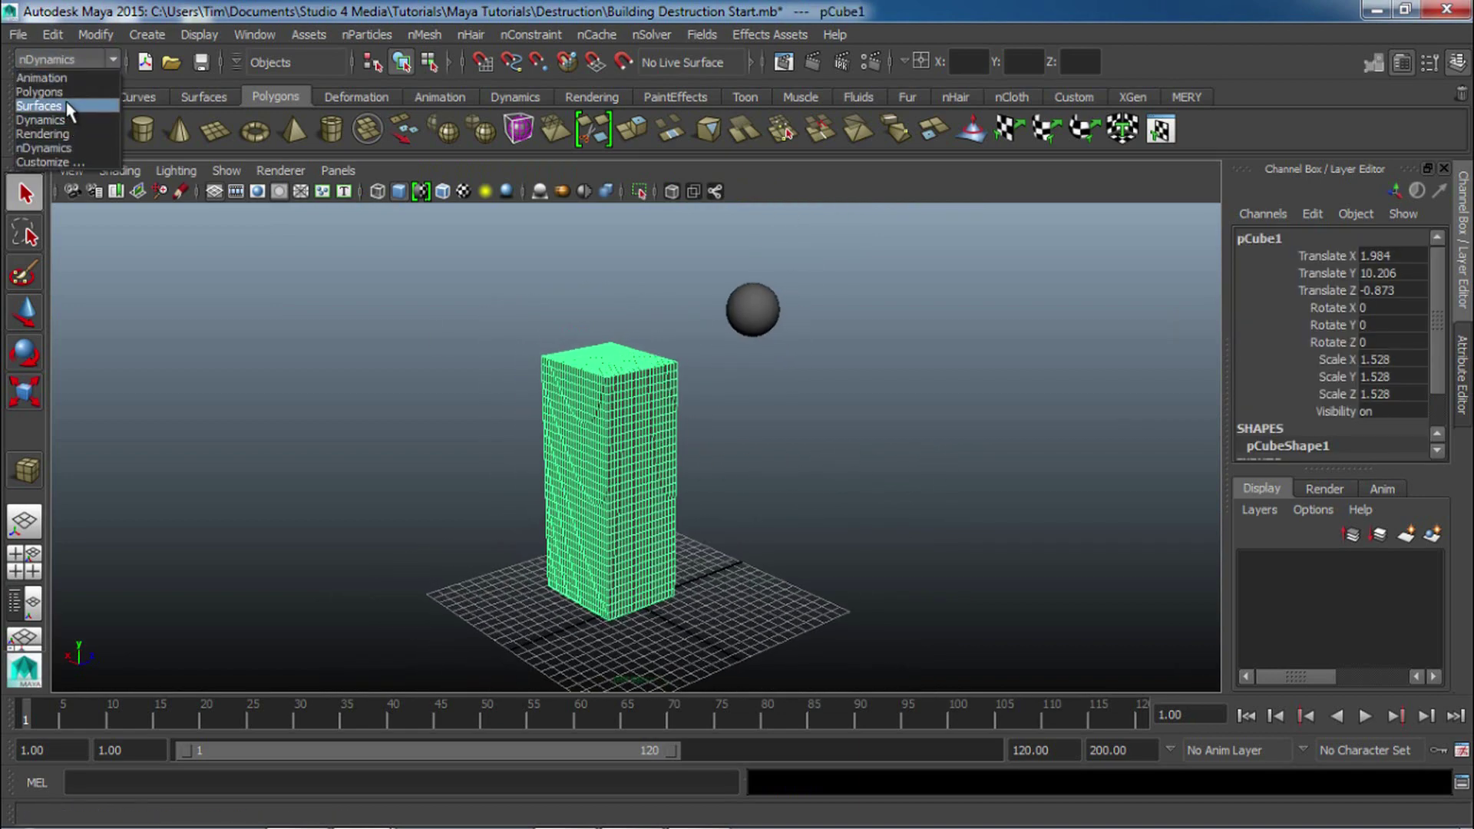
left_click(66, 104)
left_click(58, 58)
left_click(57, 91)
Select all edges of the building box and detach them with Detach Component.
right_click_drag(576, 357, 574, 306)
left_click_drag(407, 294, 771, 739)
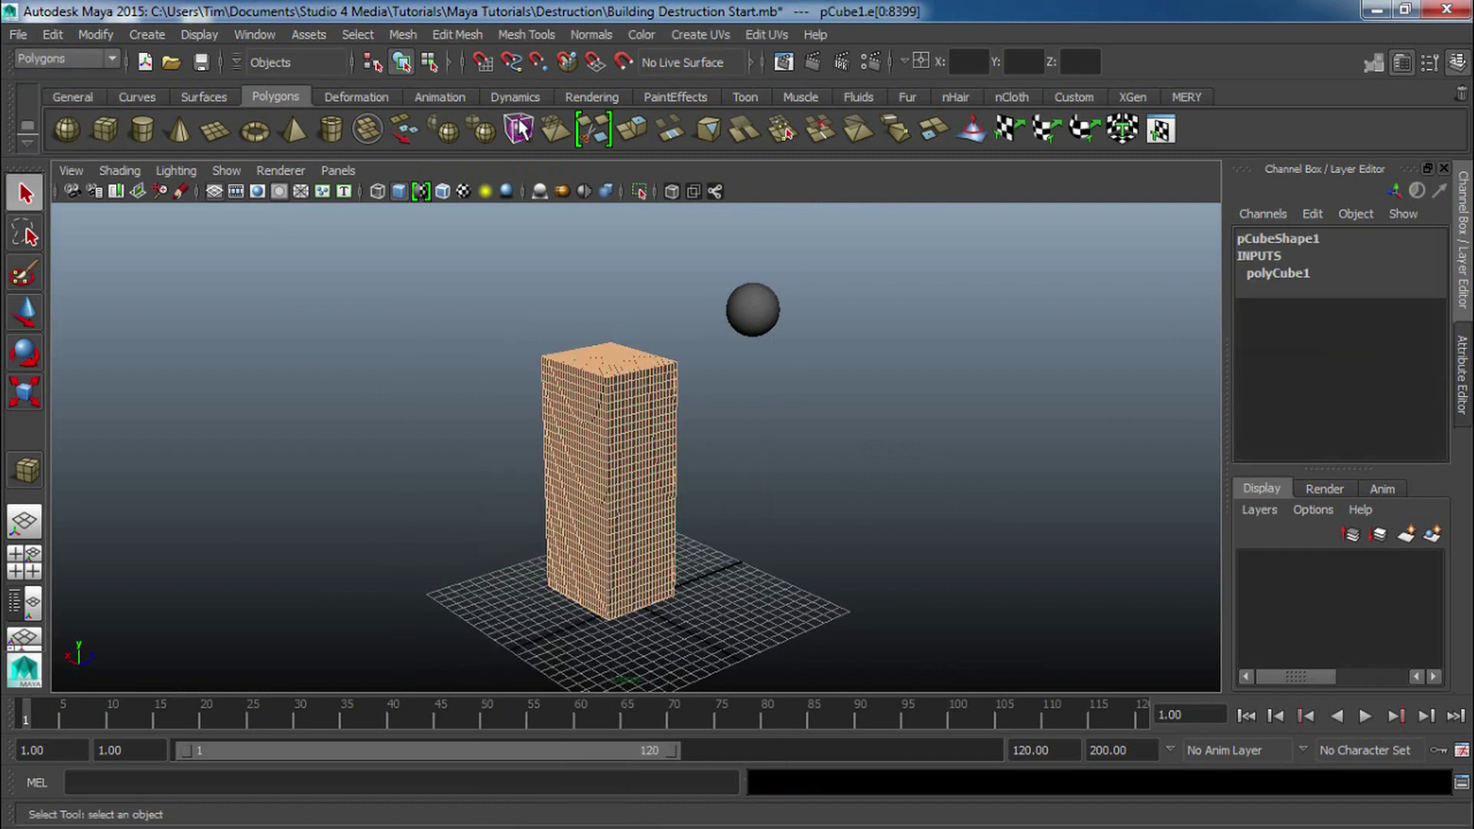
left_click(482, 38)
left_click(545, 348)
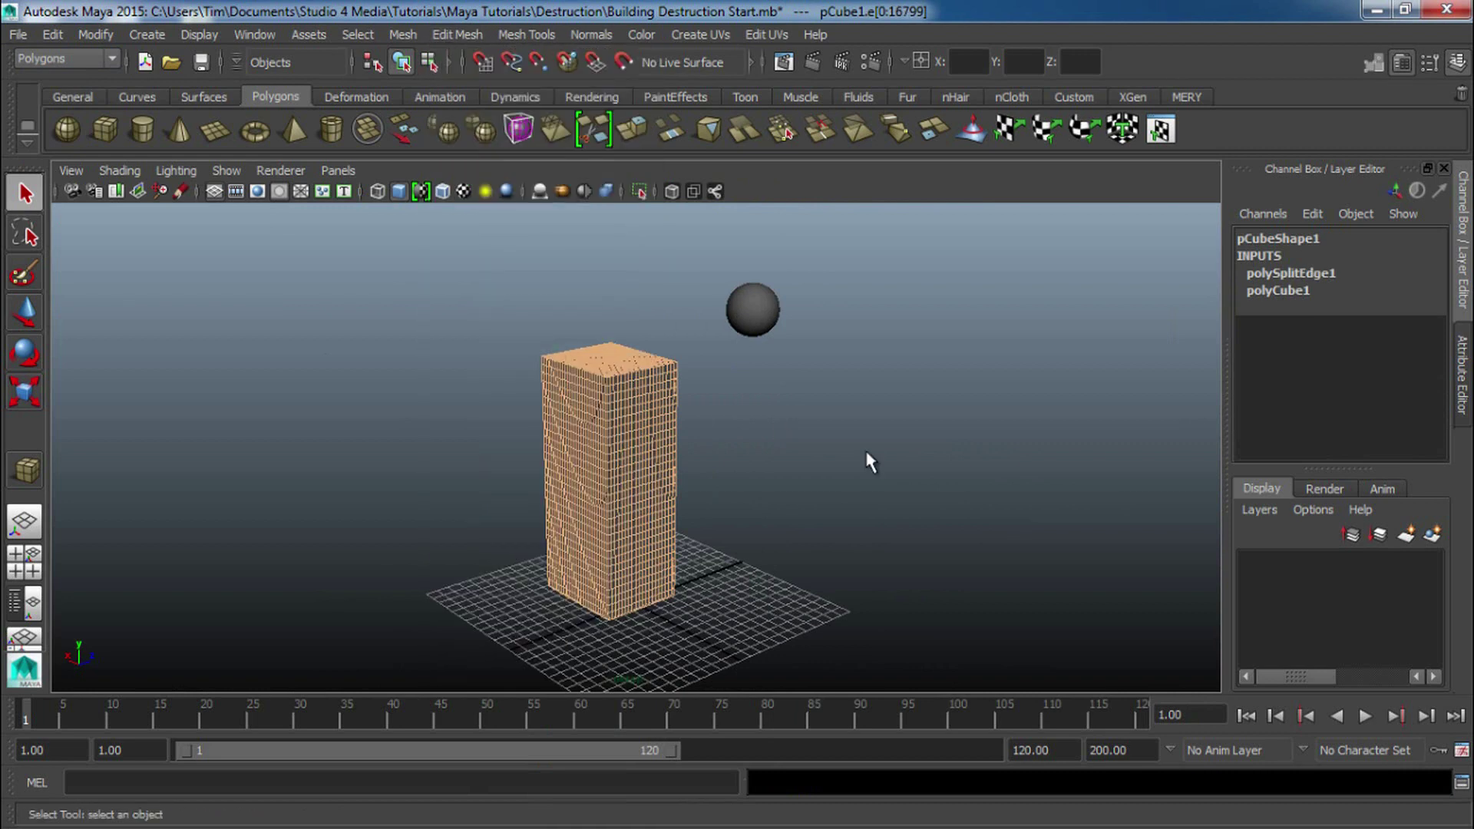
Leave edge selection on the building box and select the whole pCube1 object.
left_click(871, 462)
right_click_drag(672, 357, 766, 331)
left_click(604, 384)
left_click_drag(658, 447, 422, 430, "alt")
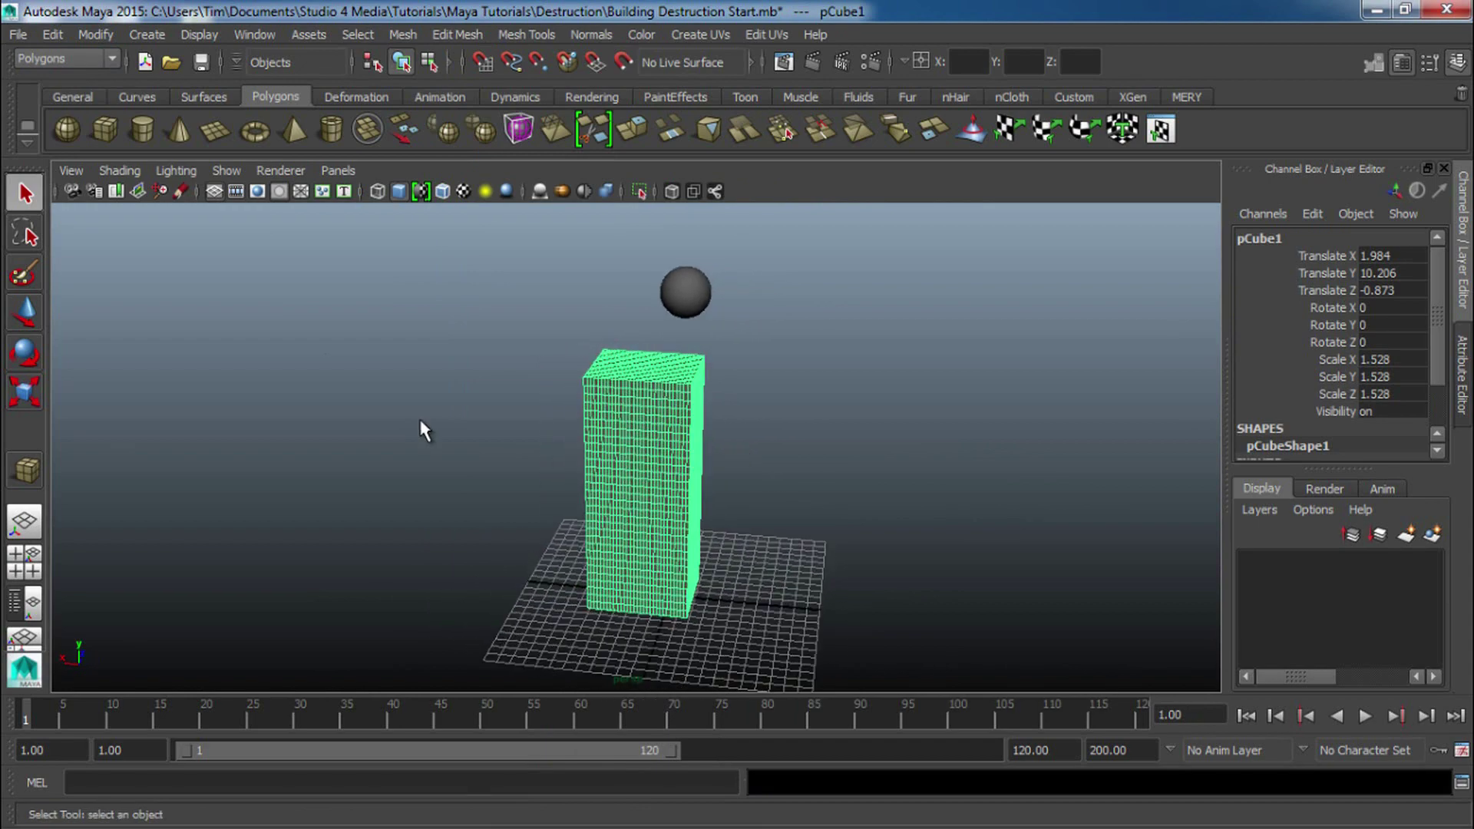
mouse_move(419, 422)
right_mouse_down()
mouse_move(627, 411)
mouse_move(948, 436)
right_mouse_up()
left_click_drag(947, 435, 841, 439, "alt")
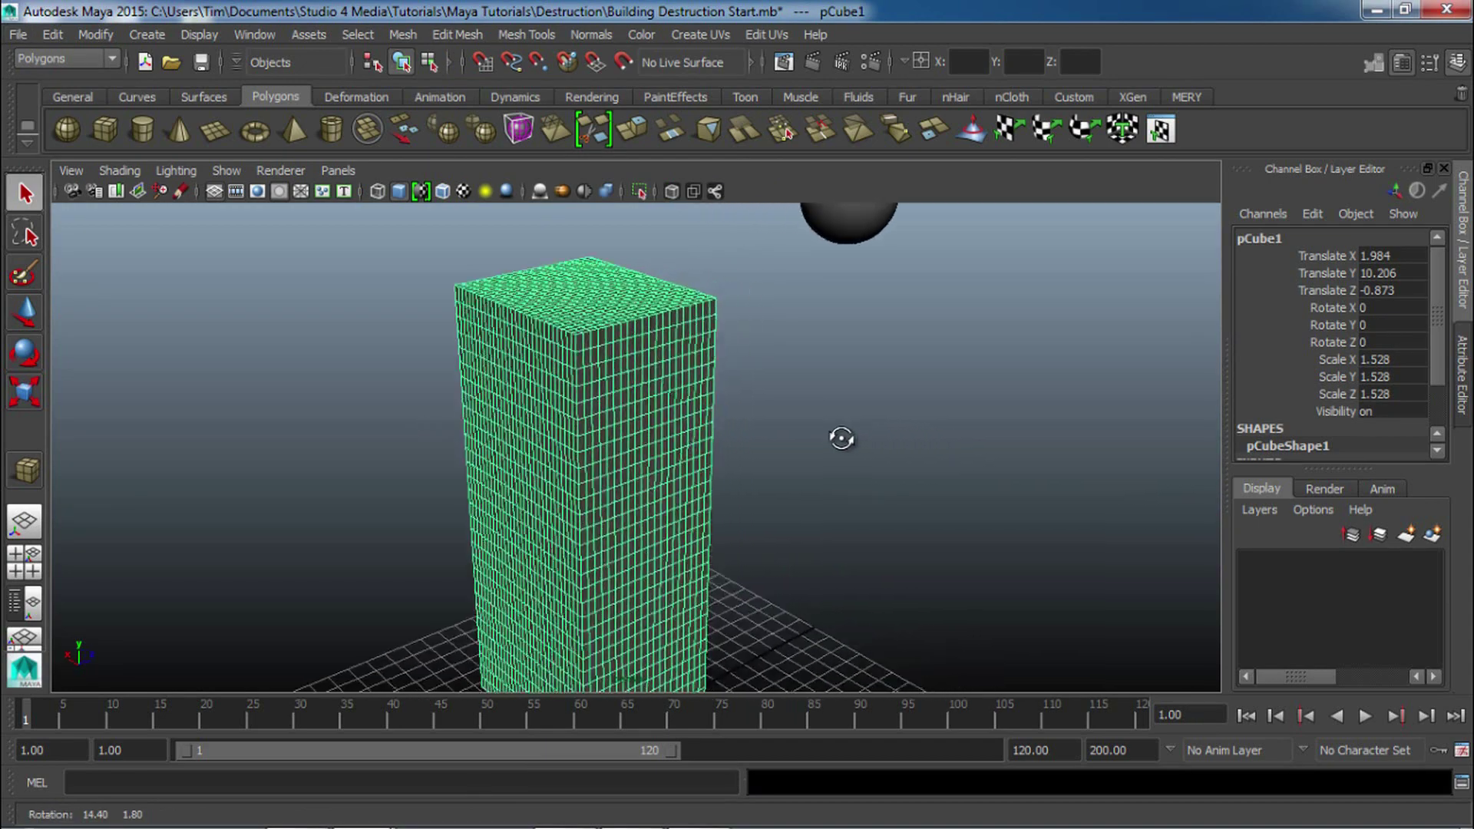
Switch to the nDynamics menu set and turn the selected building box into an nCloth object.
left_click(111, 60)
left_click(46, 148)
scroll(269, 247, "down", 5)
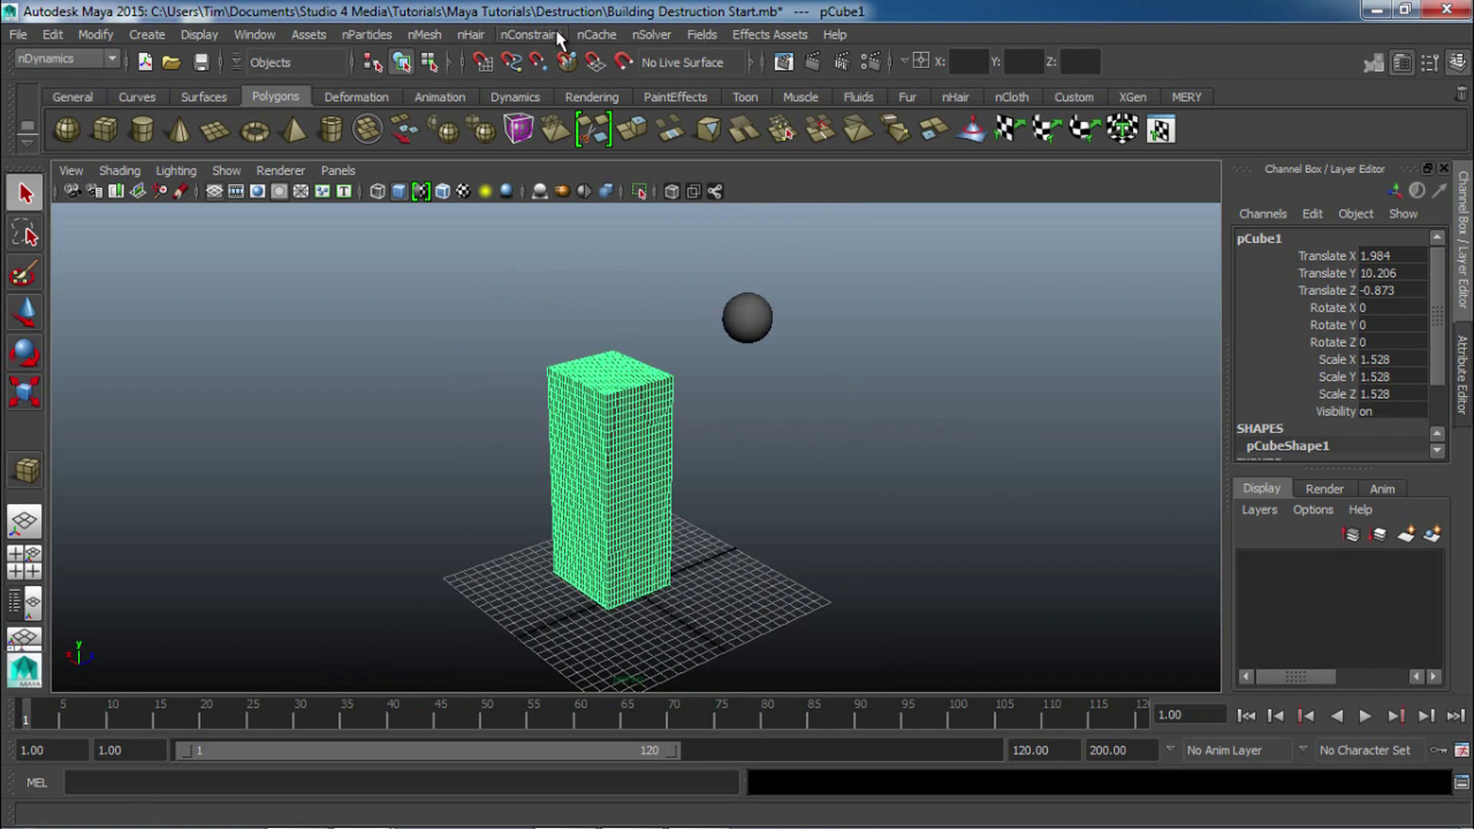
left_click(425, 34)
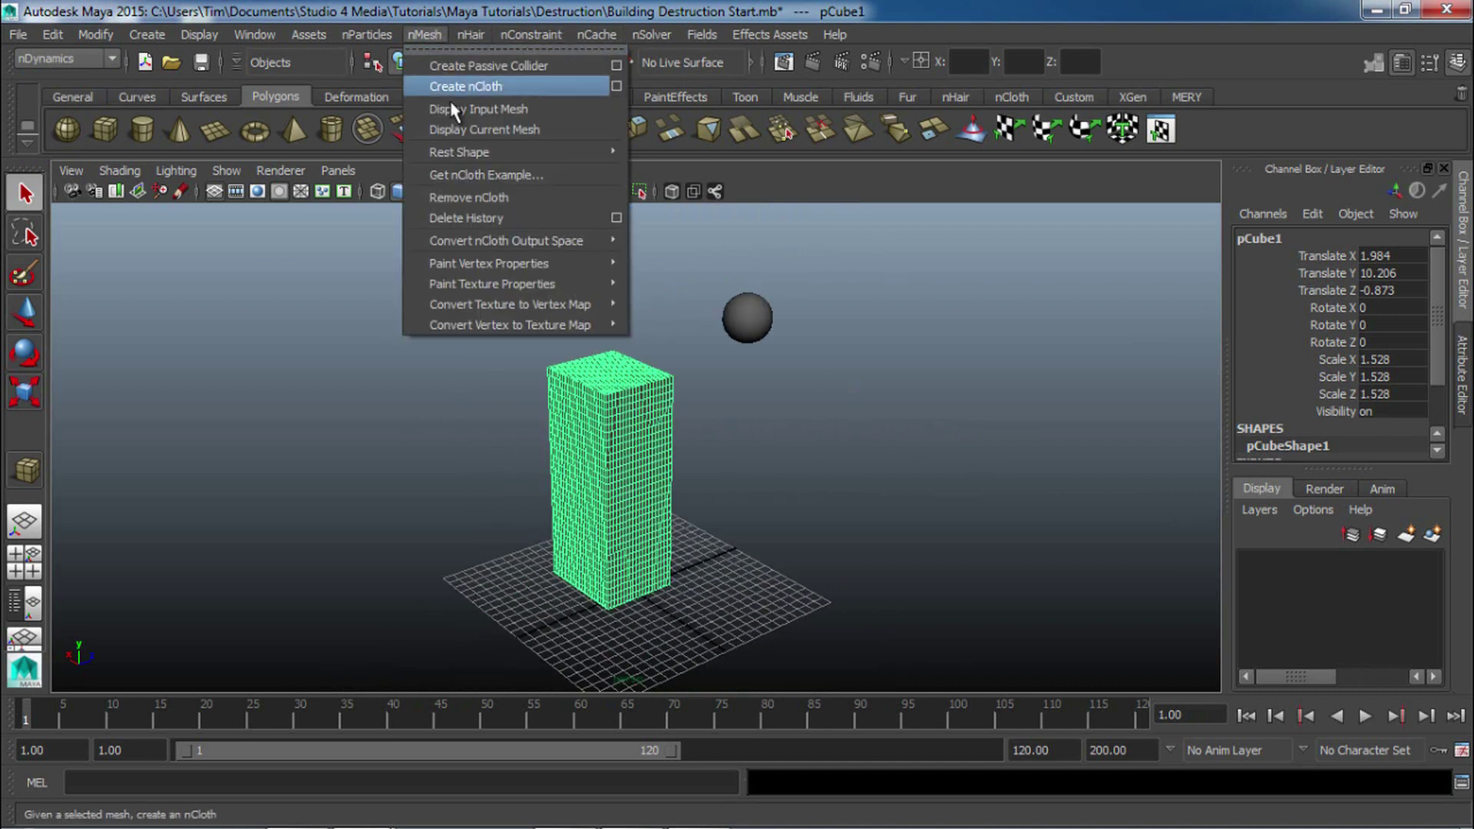
left_click(465, 86)
Make the animated sphere a passive collider.
left_click(747, 318)
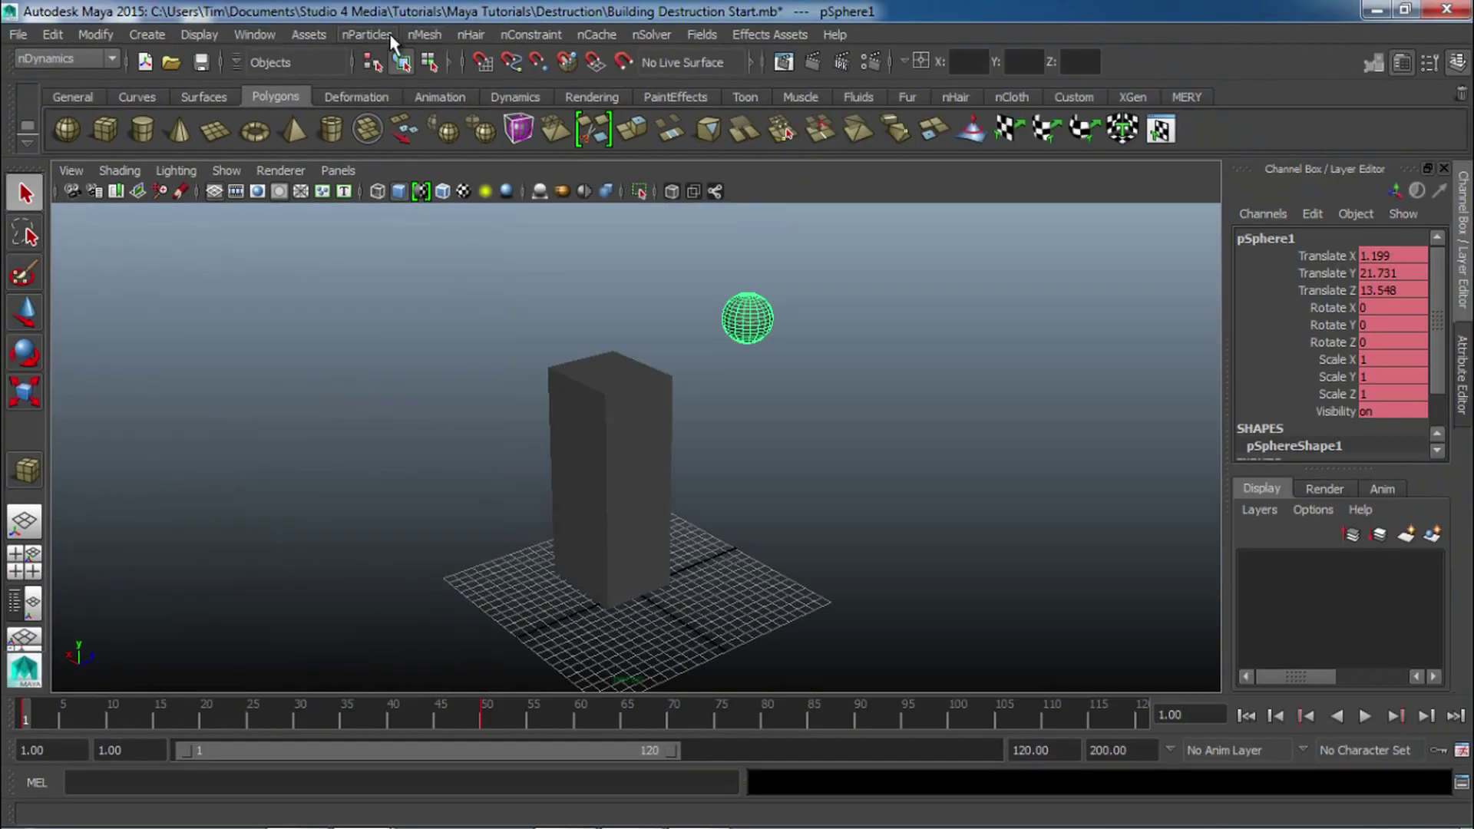
left_click(425, 34)
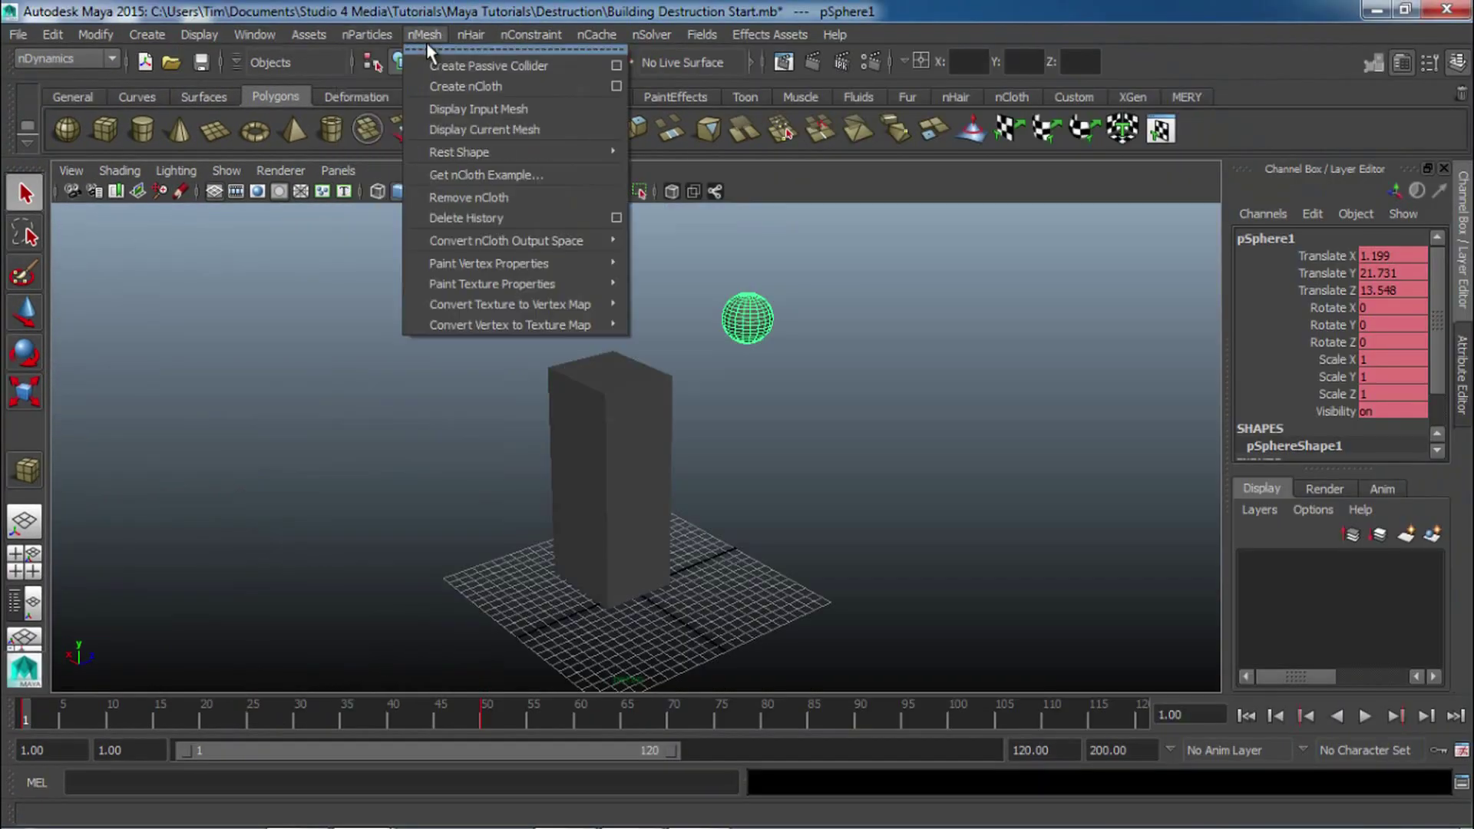
left_click(469, 65)
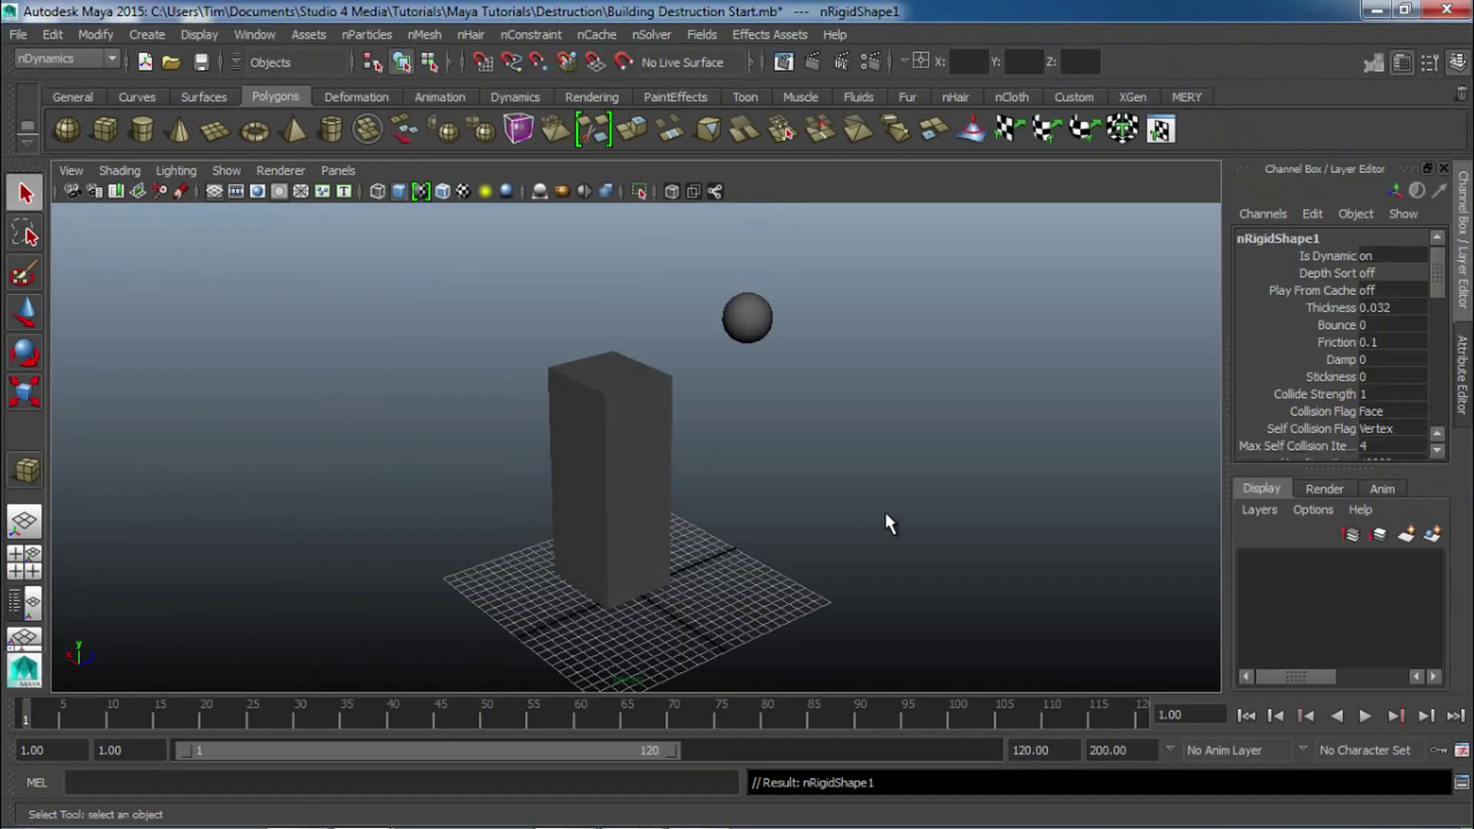
Display the building's nucleus1 solver attributes, then clear the selection and close the attributes.
left_click(1463, 375)
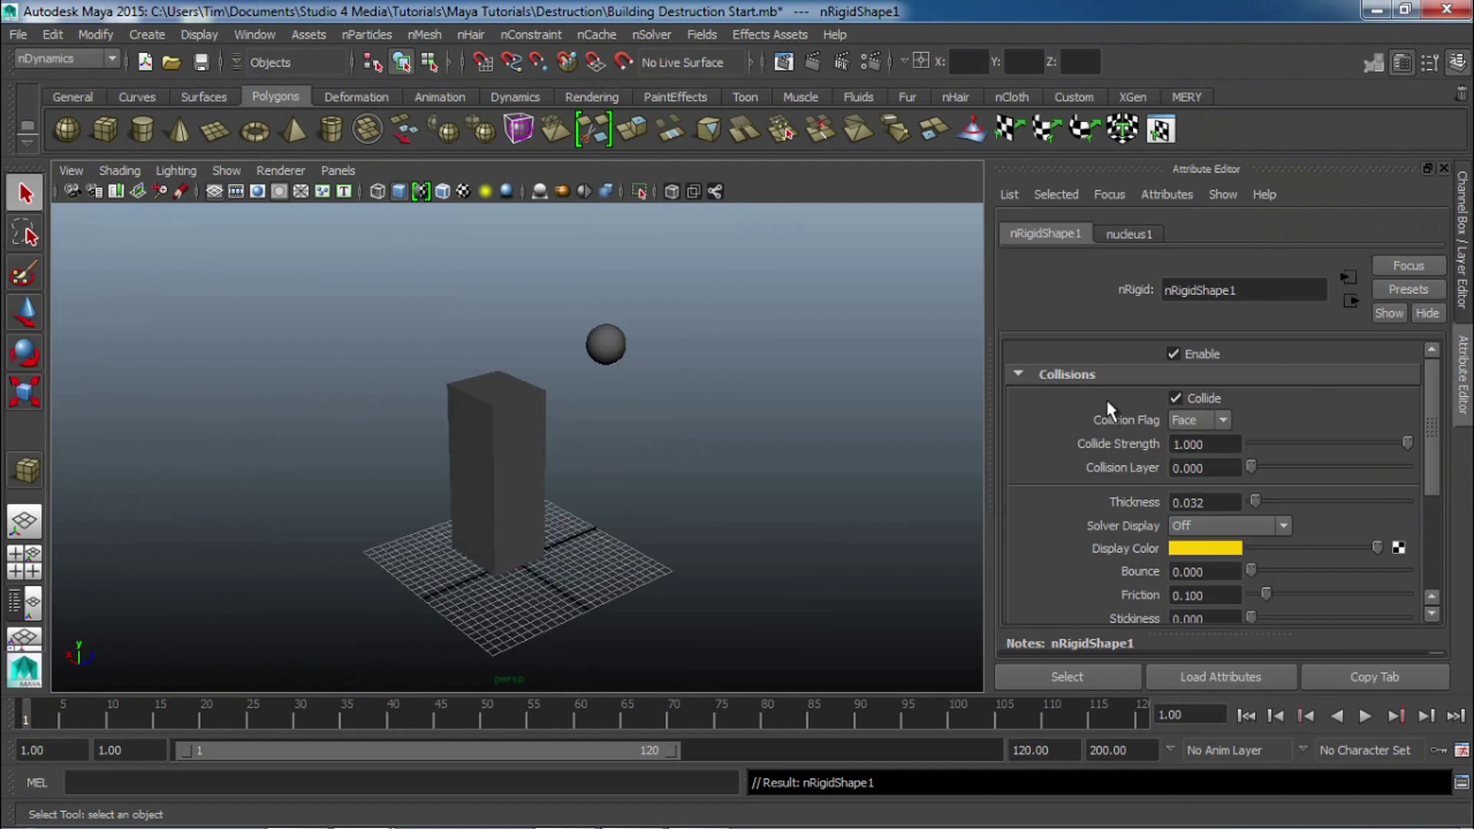
left_click(502, 412)
left_click(1373, 232)
double_click(1209, 422)
left_click(845, 415)
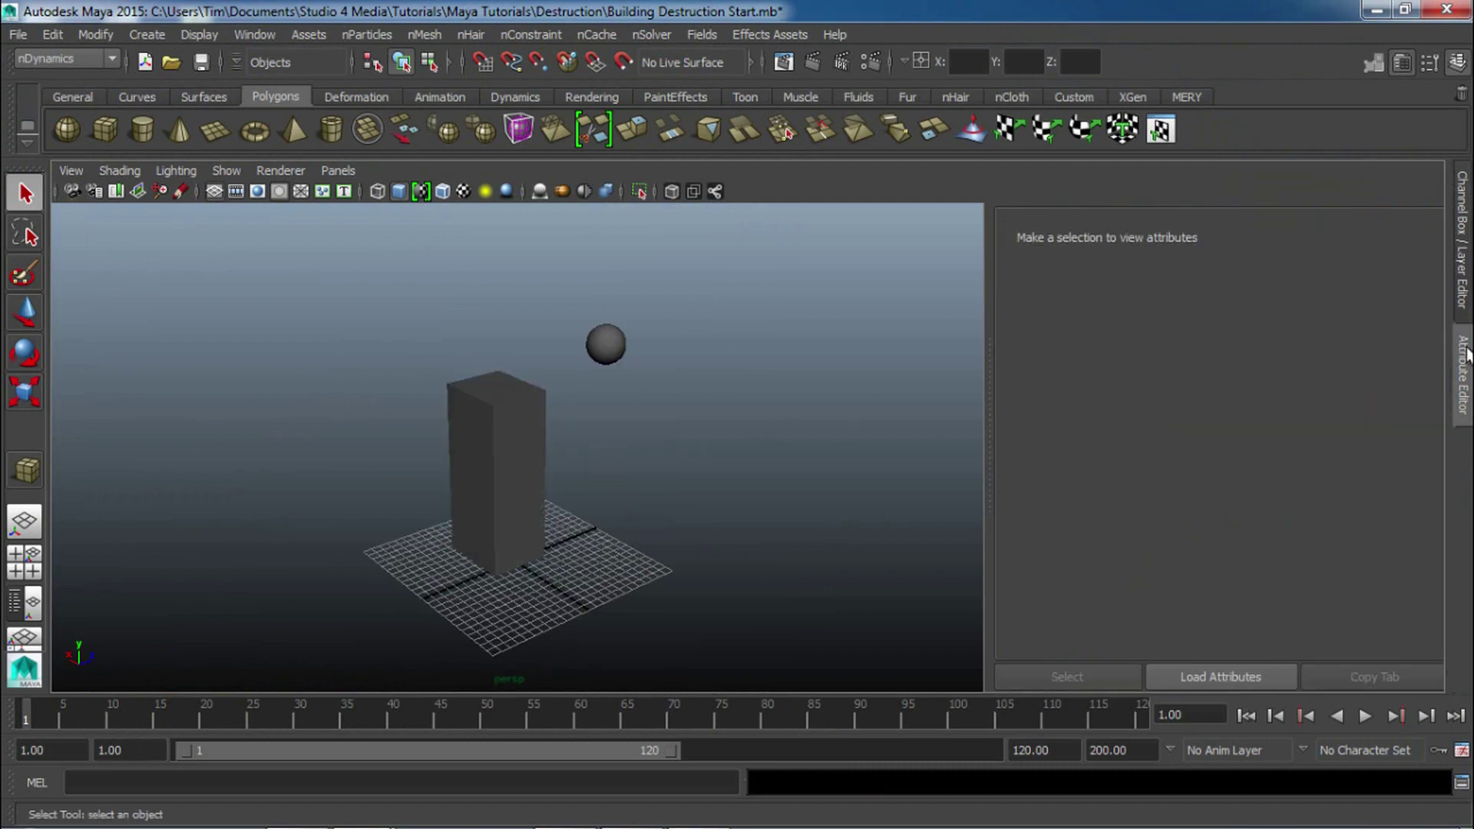
left_click(1466, 355)
Create an nCache for the building box and interrupt the caching at frame 52.
left_click(787, 363)
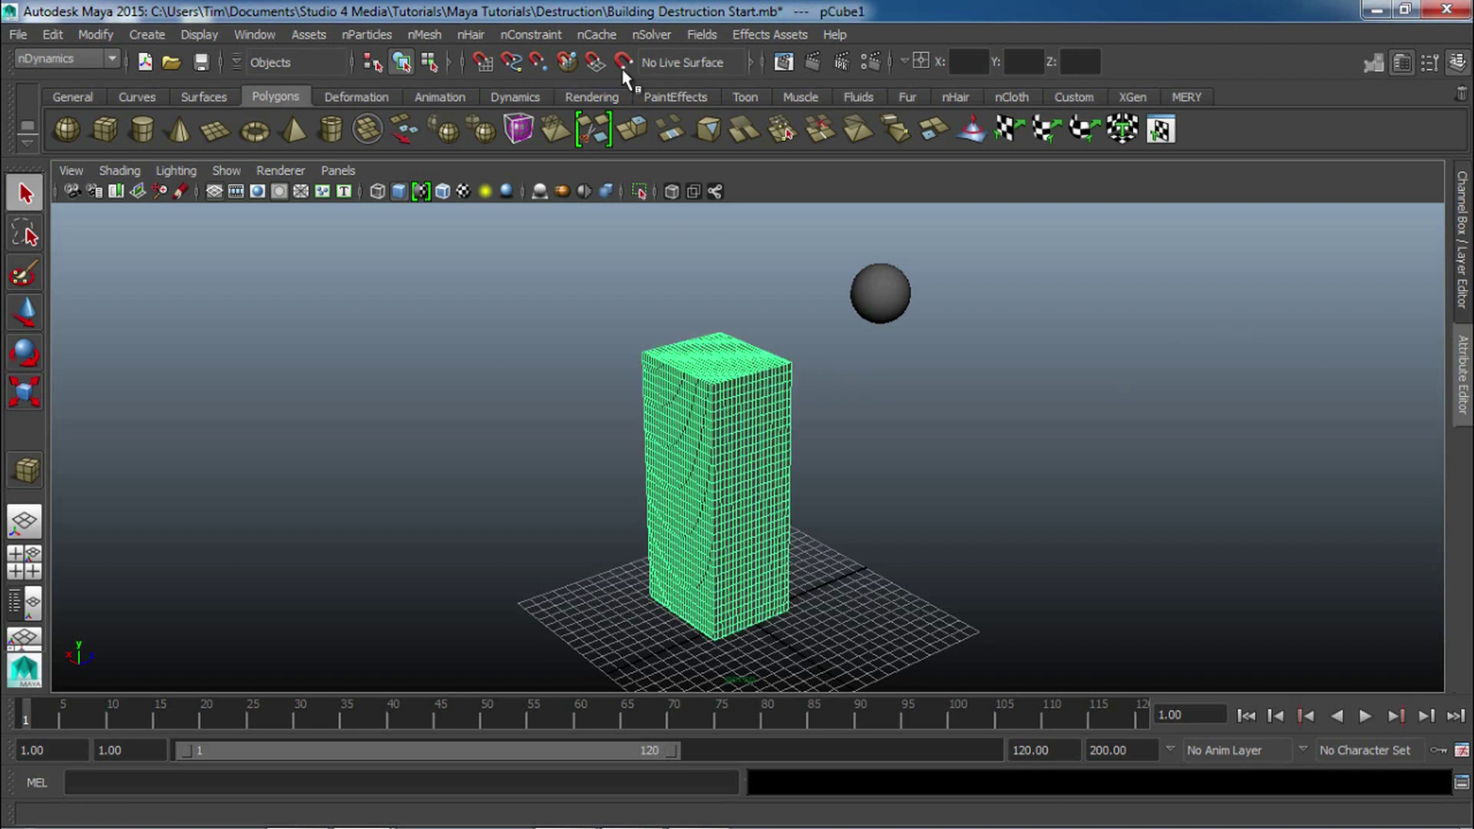
left_click(596, 34)
left_click(618, 66)
left_click(875, 439)
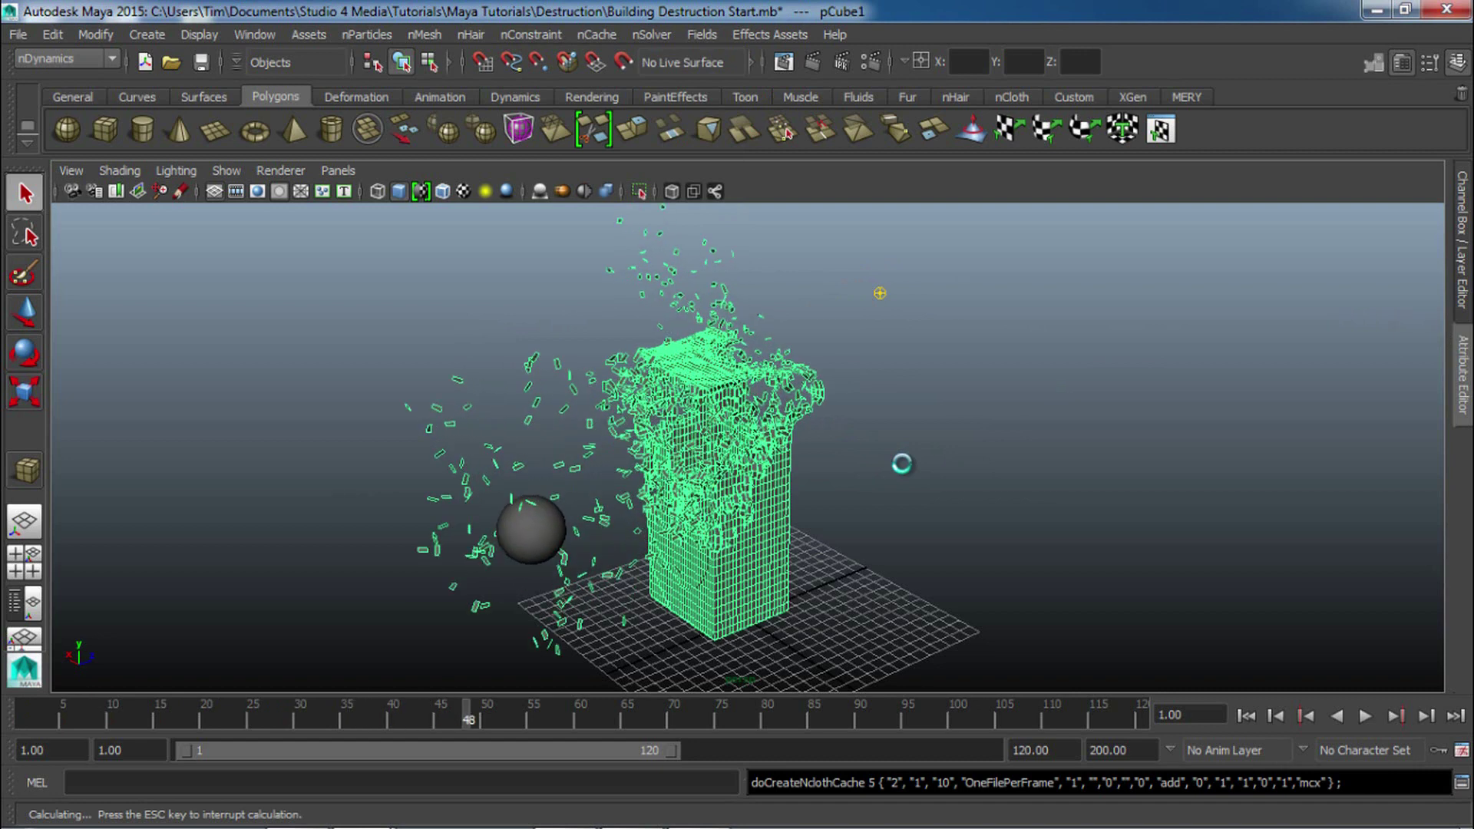
key("Escape")
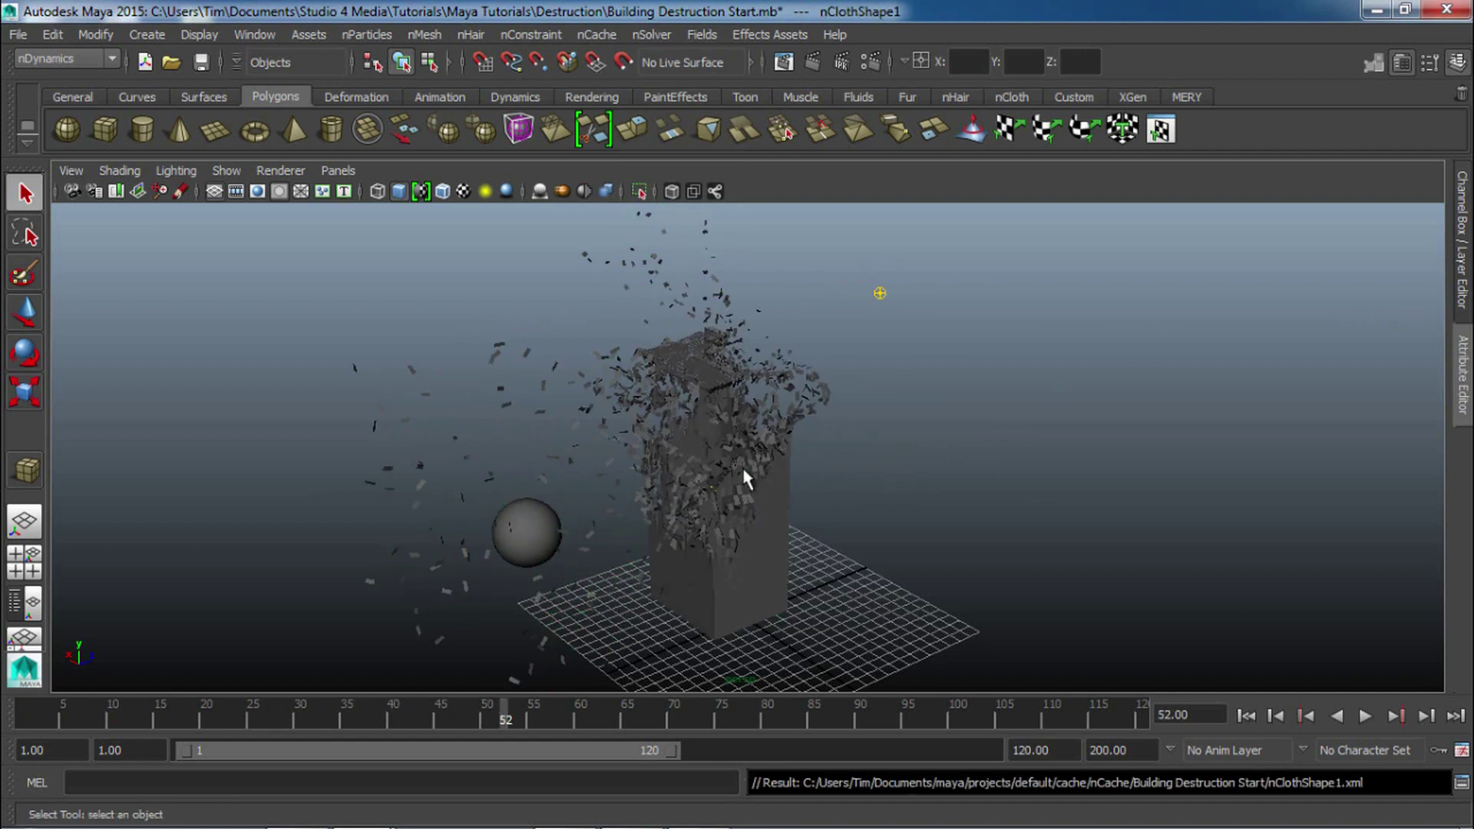
Examine the shattered building and flying pieces at frame 52 from several distances and angles.
right_click_drag(560, 487, 960, 451, "alt")
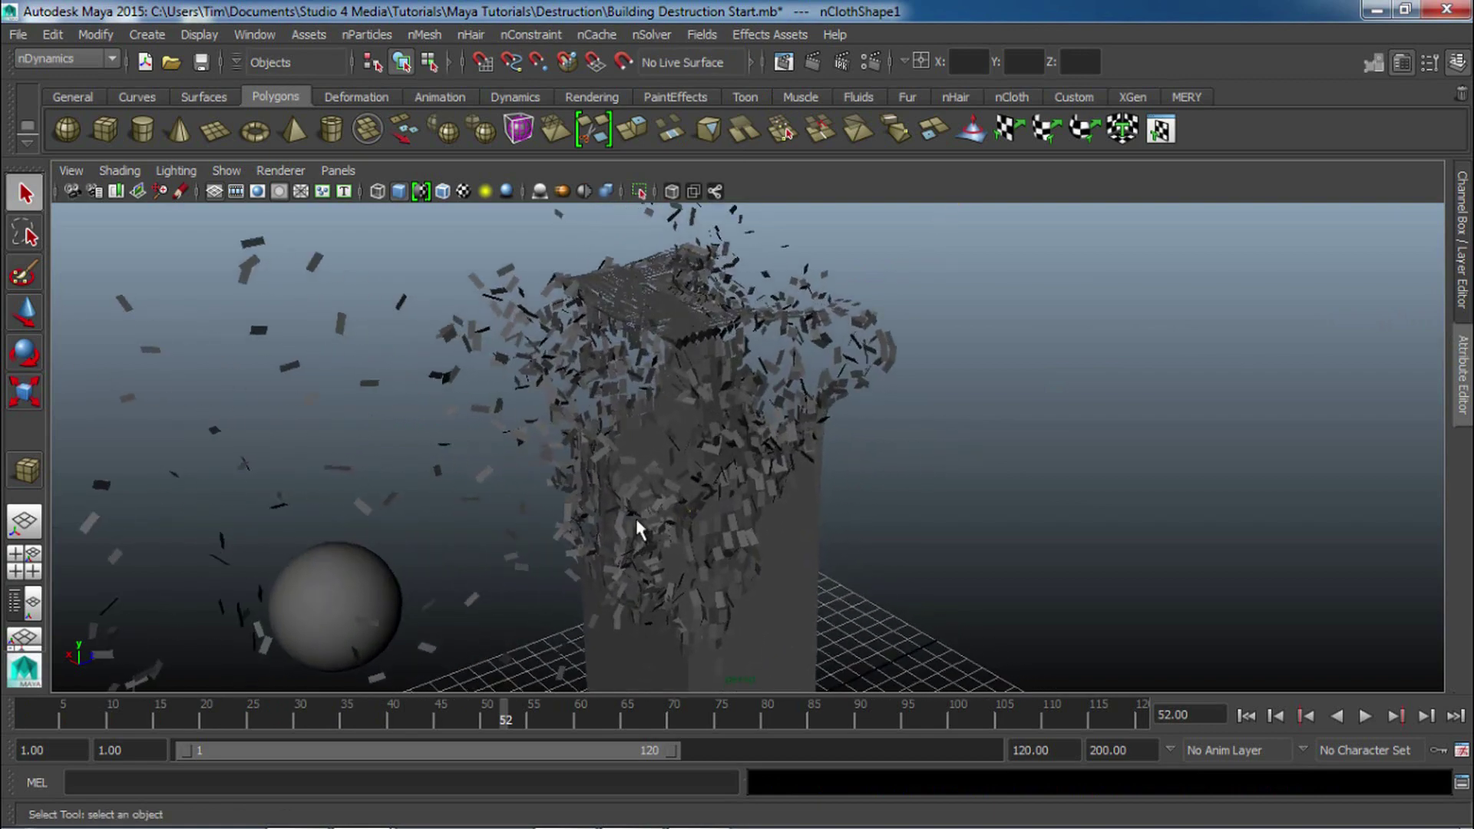
left_click_drag(639, 522, 667, 508, "alt")
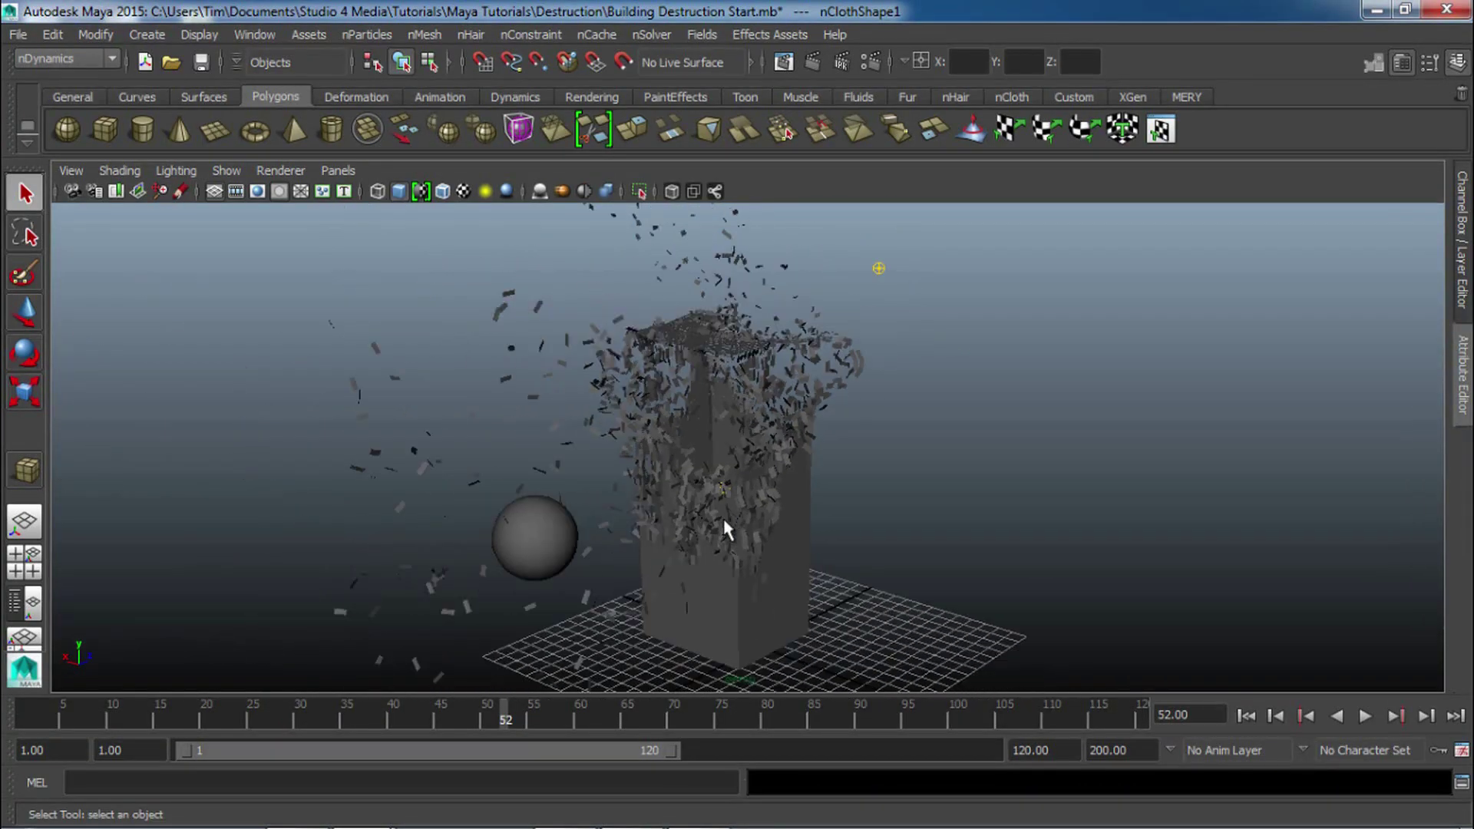
right_click_drag(526, 557, 933, 559, "alt")
middle_click_drag(931, 559, 931, 579, "alt")
right_click_drag(931, 579, 606, 582, "alt")
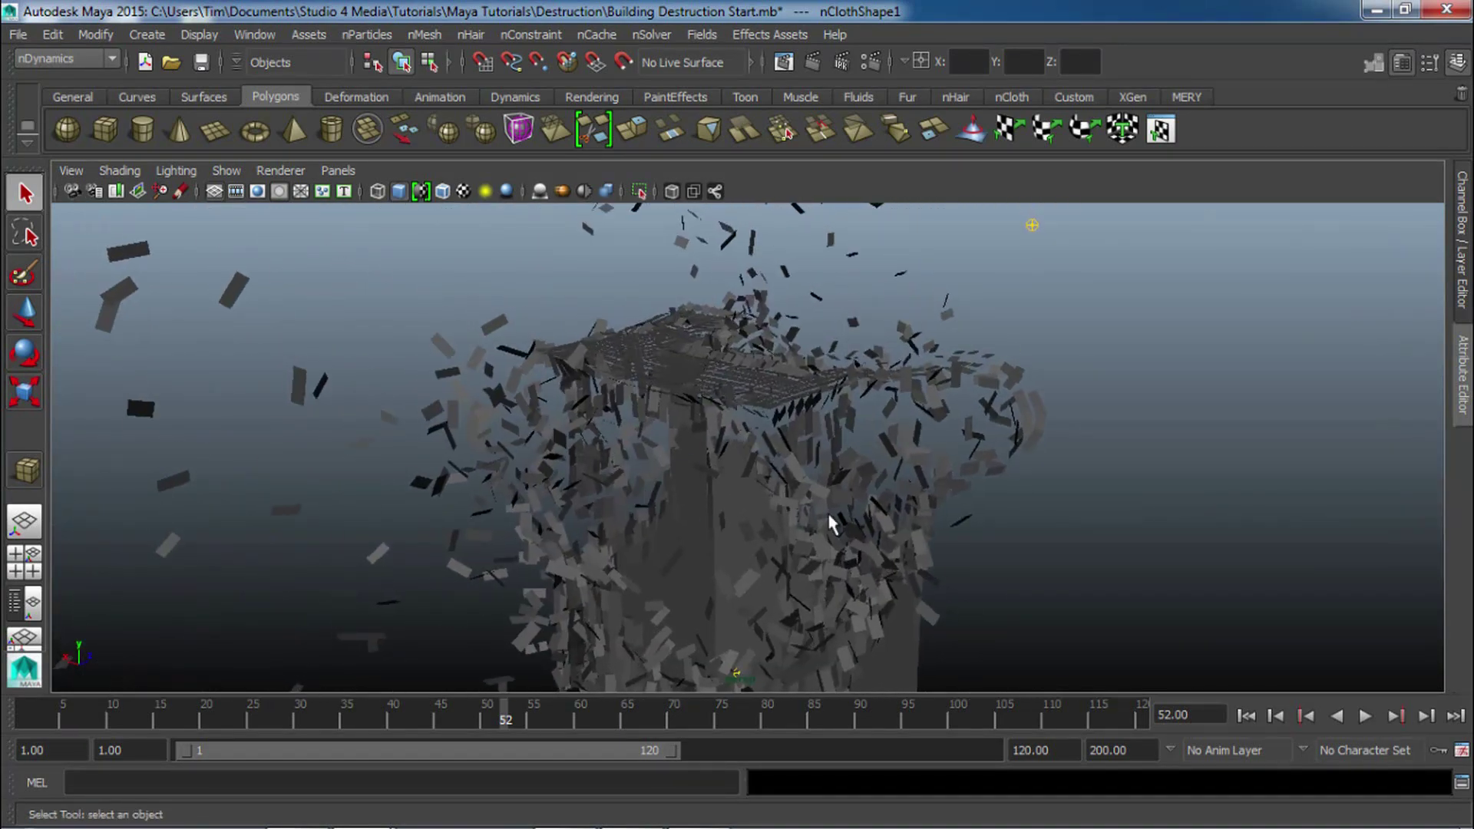
scroll(829, 523, "down", 5)
Select the shattered building and look through its channel attributes and input nodes.
left_click(858, 613)
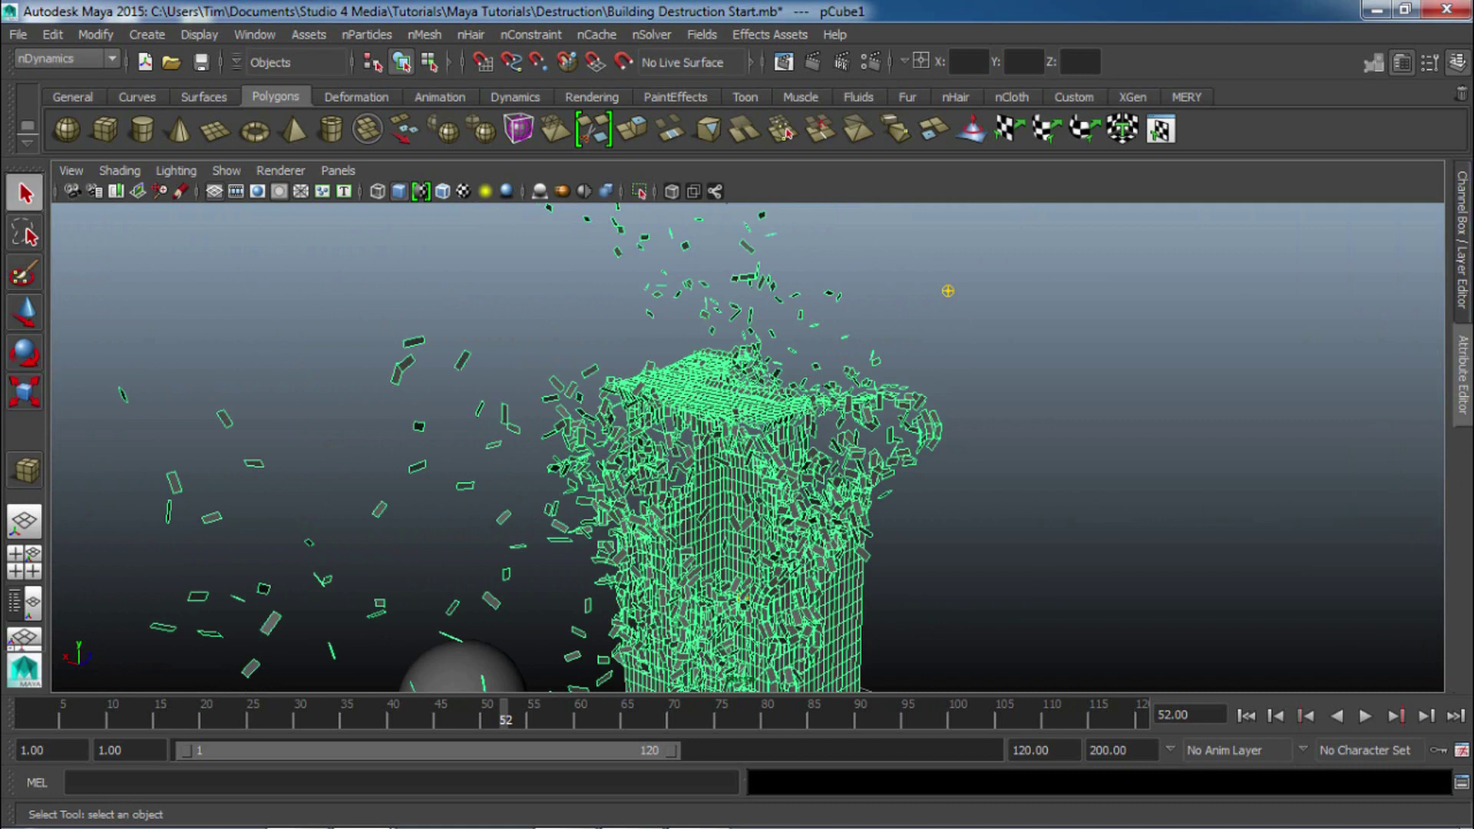
left_click(1462, 246)
scroll(1384, 381, "down", 1)
left_click(1310, 436)
scroll(1314, 435, "down", 1)
scroll(1315, 443, "down", 3)
left_click(1462, 307)
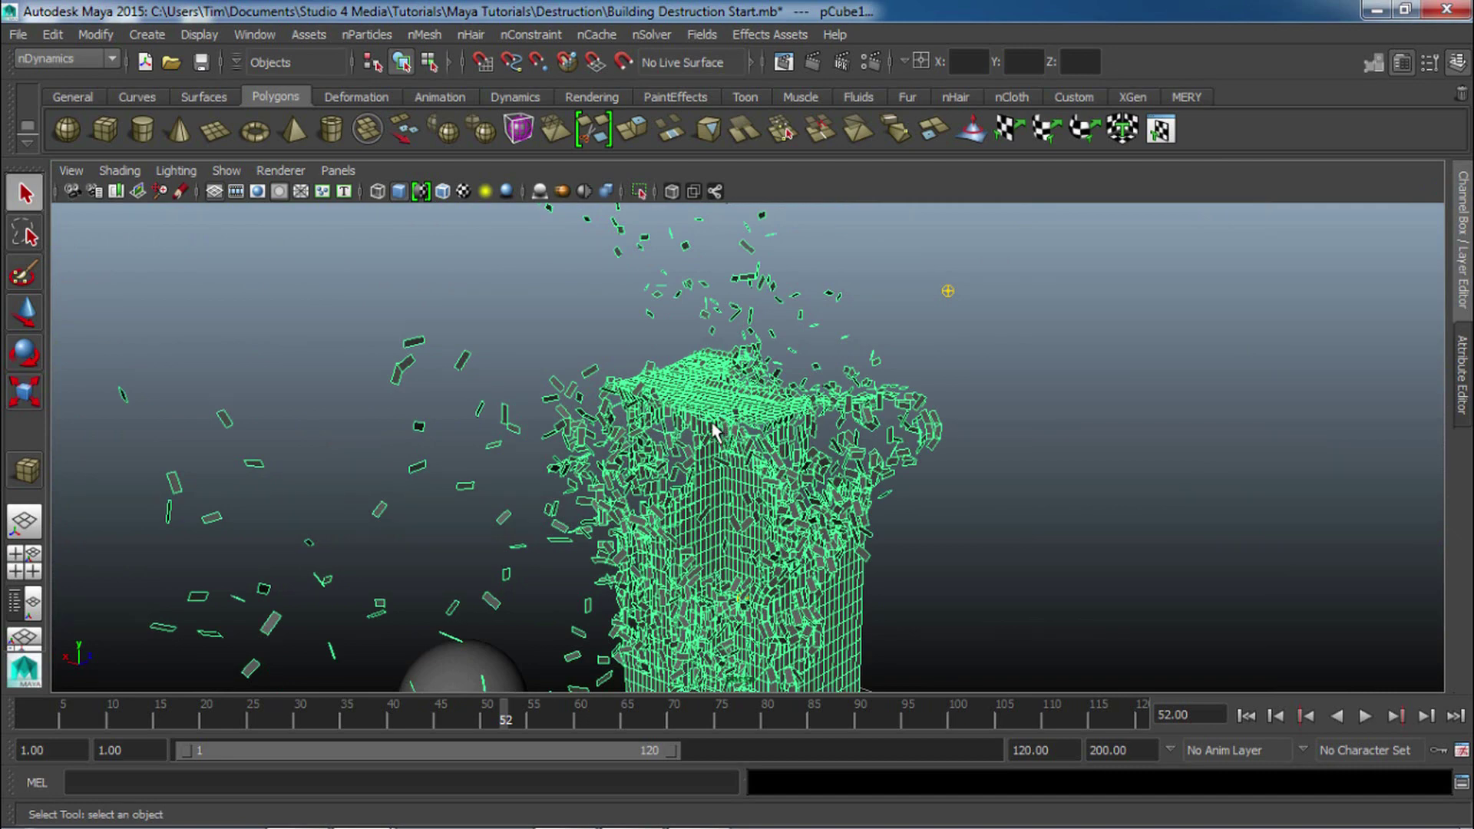
Scrub back to the early frames and play the cached simulation through the sphere's impact, stopping at frame 34.
scroll(712, 424, "down", 2)
middle_click_drag(670, 530, 657, 441, "alt")
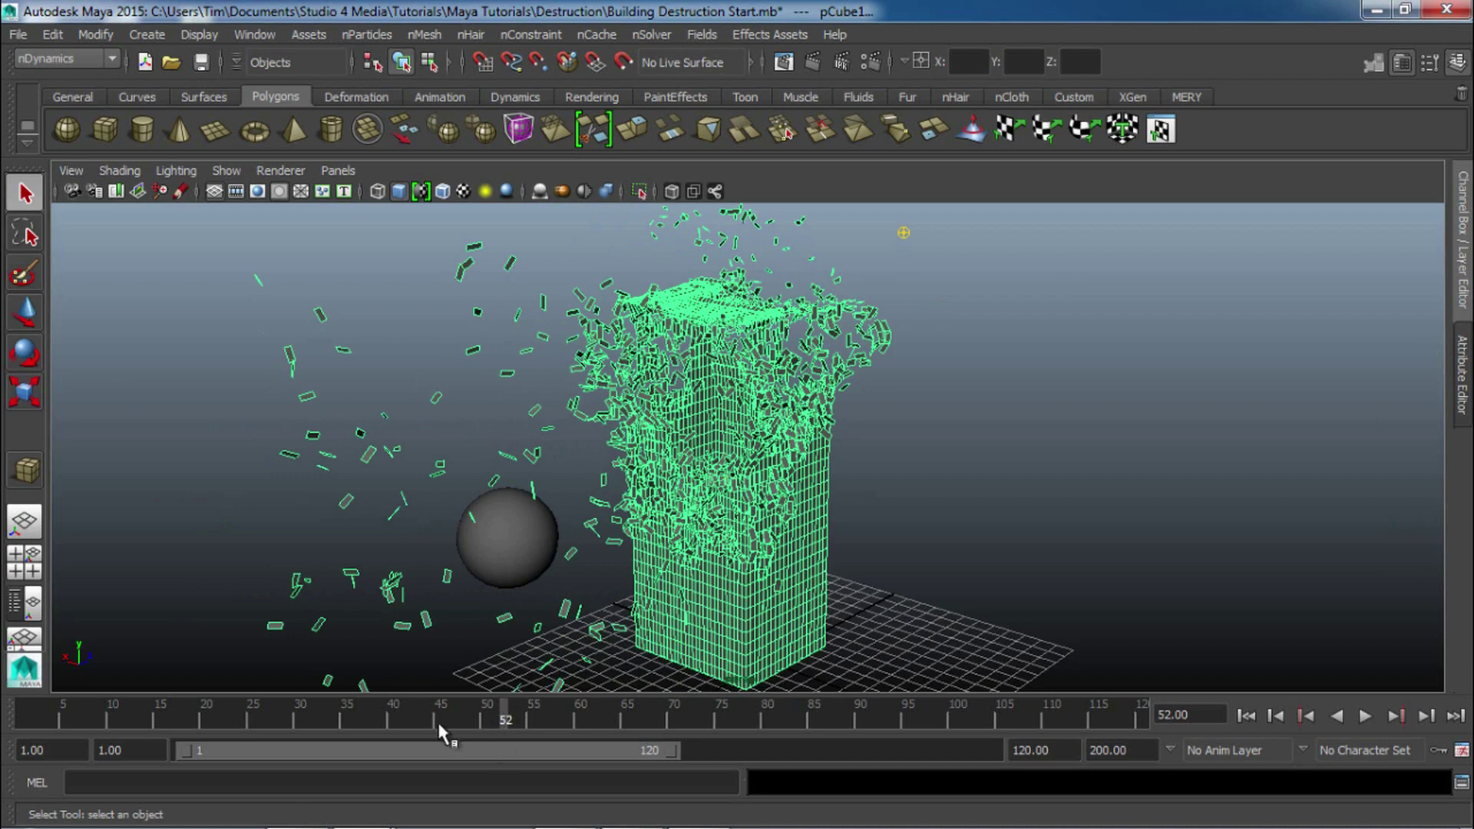
left_click_drag(433, 730, 70, 757)
right_click_drag(365, 553, 519, 530, "alt")
left_click_drag(75, 726, 158, 754)
left_click_drag(390, 601, 392, 597, "alt")
middle_click_drag(391, 596, 399, 668, "alt")
key("alt+v")
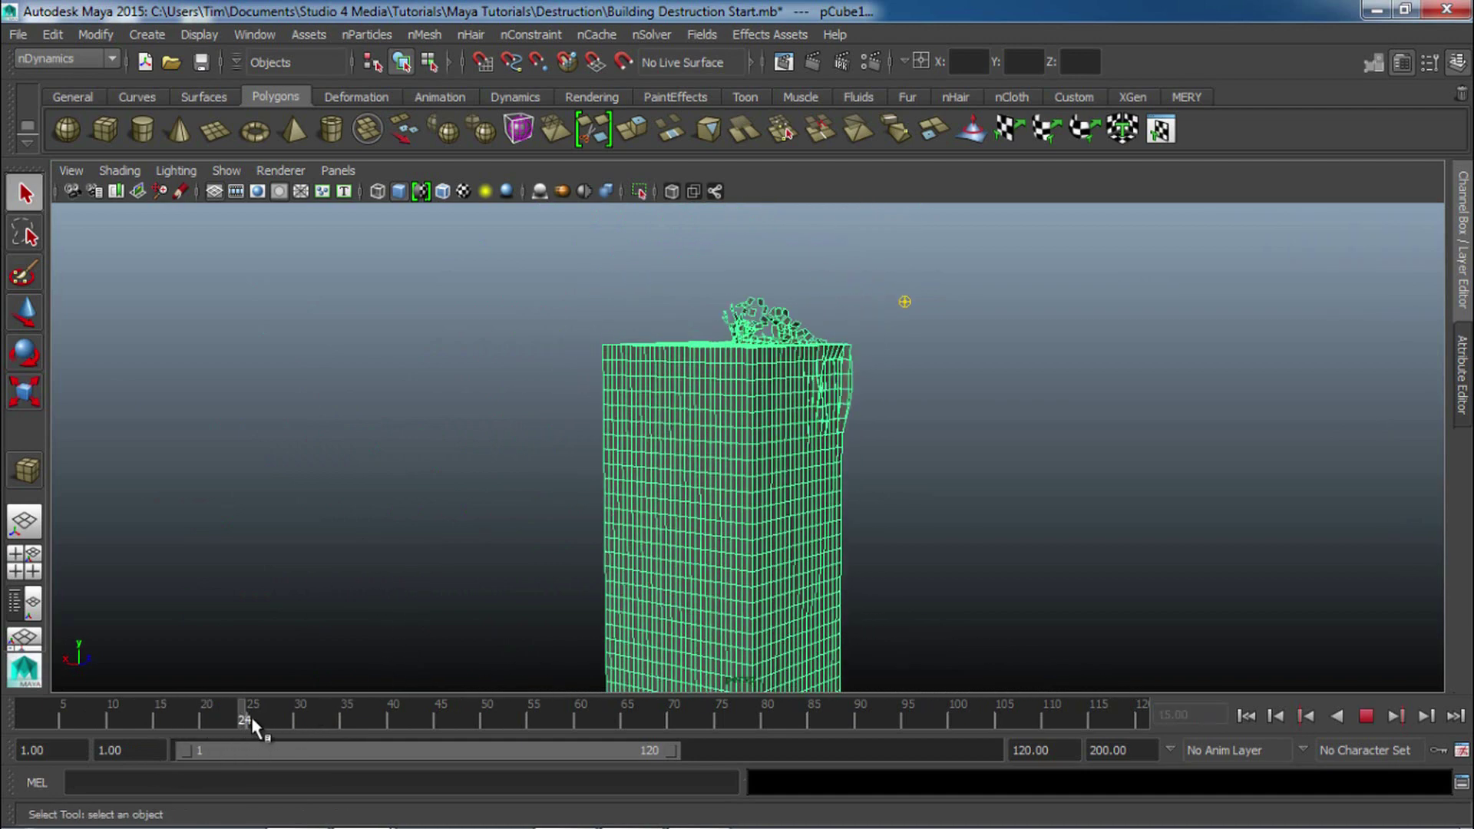
left_click_drag(252, 717, 338, 718)
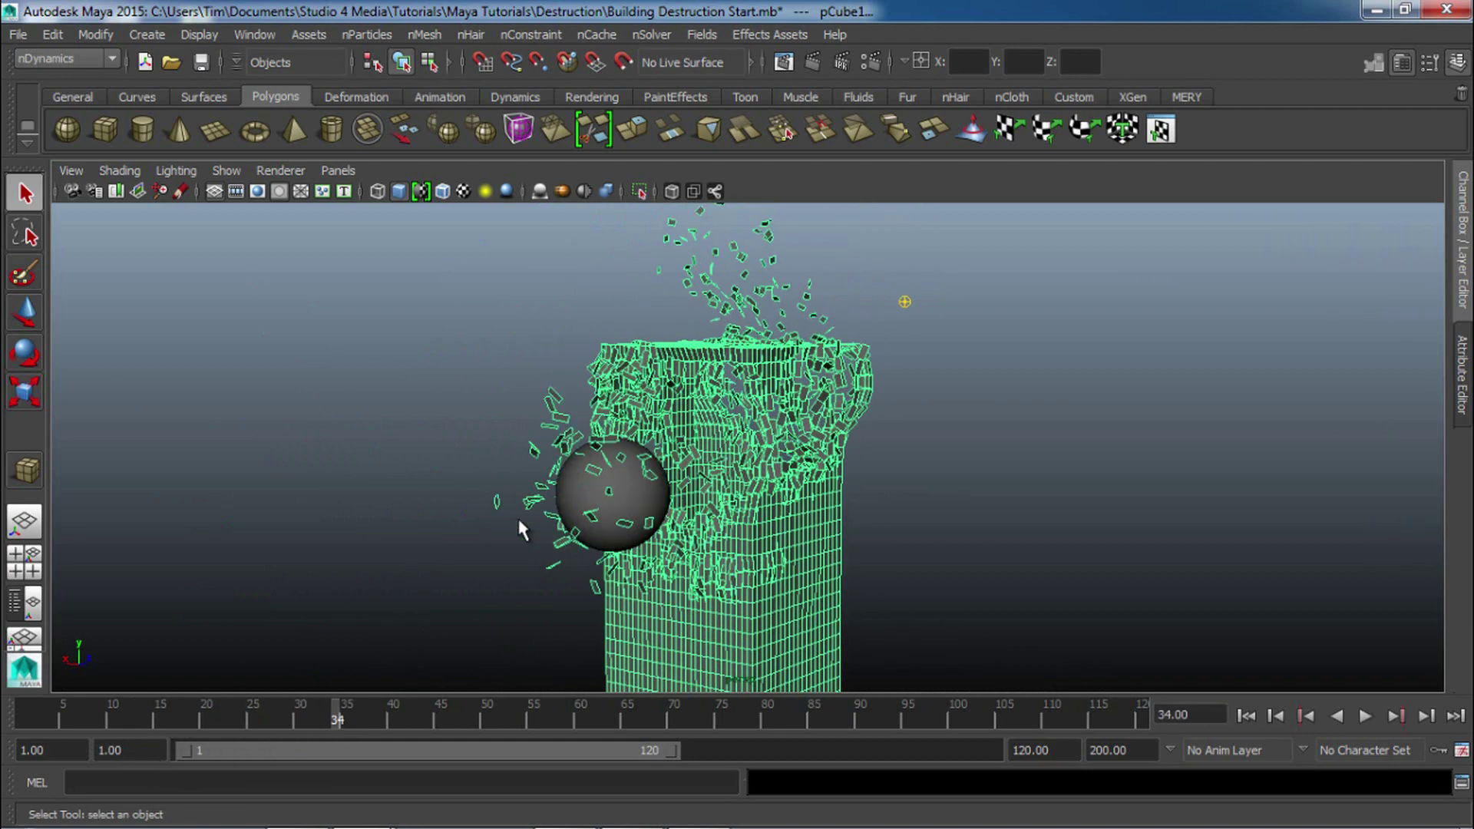
Deselect the building and examine the shattering around the sphere at frame 34, close up and from farther away.
left_click(368, 424)
right_click_drag(369, 424, 680, 403, "alt")
left_click_drag(679, 404, 639, 570, "alt")
right_click_drag(639, 570, 318, 576, "alt")
middle_click_drag(520, 607, 571, 555, "alt")
right_click_drag(572, 555, 391, 629, "alt")
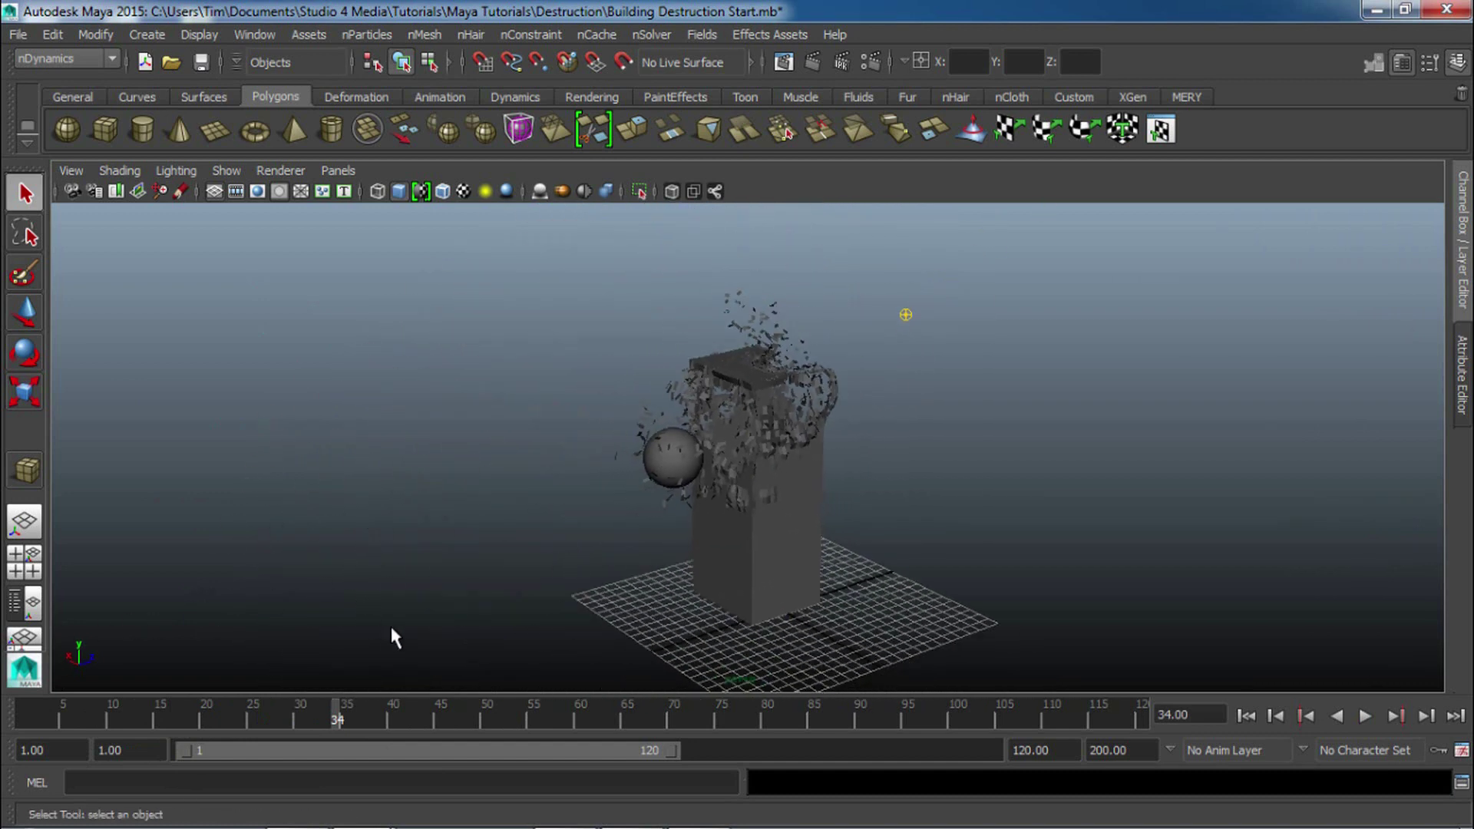
Play the simulation further, stop it at frame 45 and examine the broken building from its other side.
left_click_drag(357, 731, 413, 726)
left_click_drag(461, 509, 637, 470, "alt")
key("alt+v")
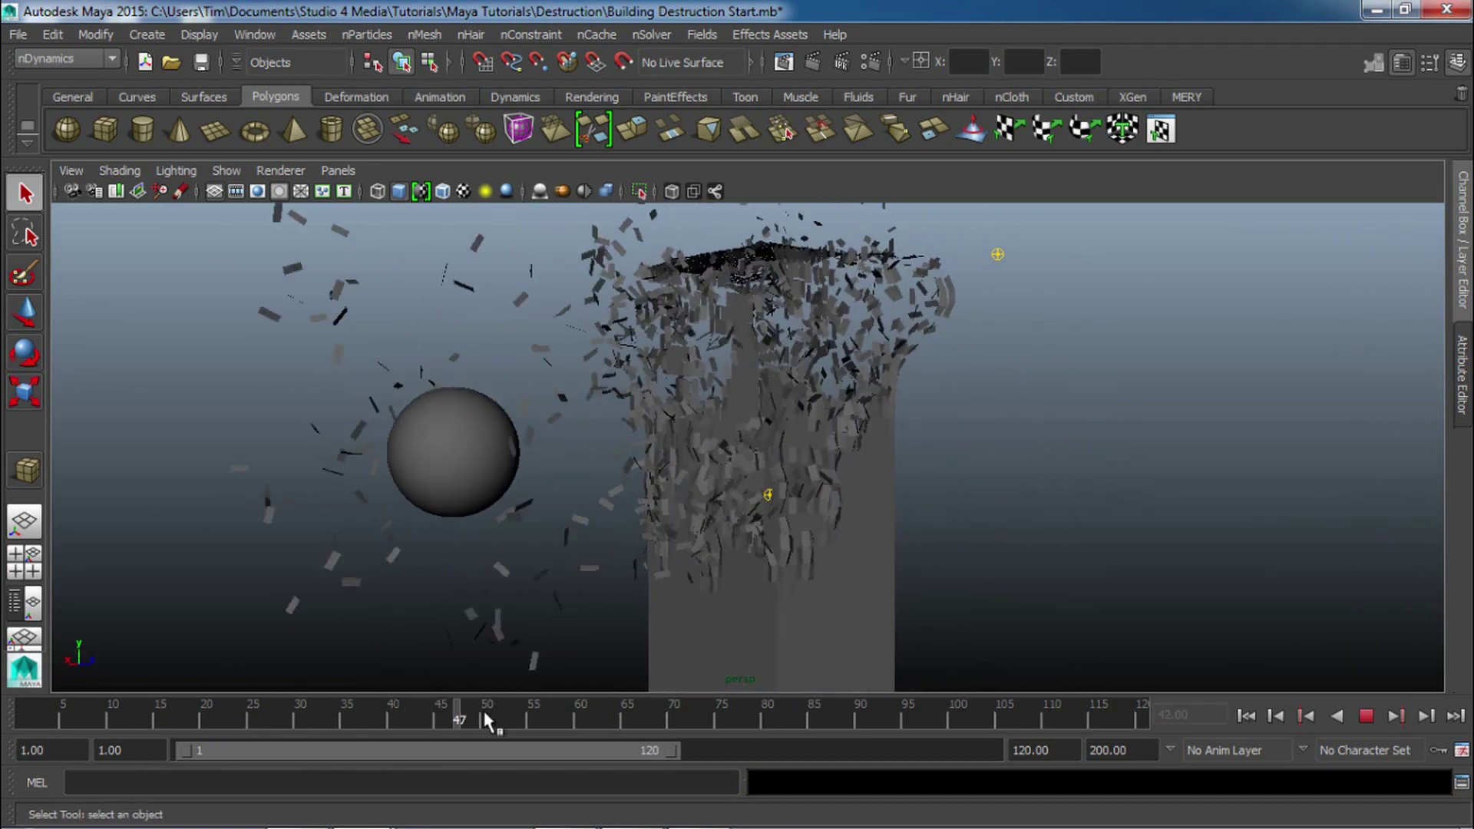
left_click_drag(487, 717, 440, 722)
left_click_drag(916, 471, 283, 519, "alt")
right_click_drag(282, 519, 496, 643, "alt")
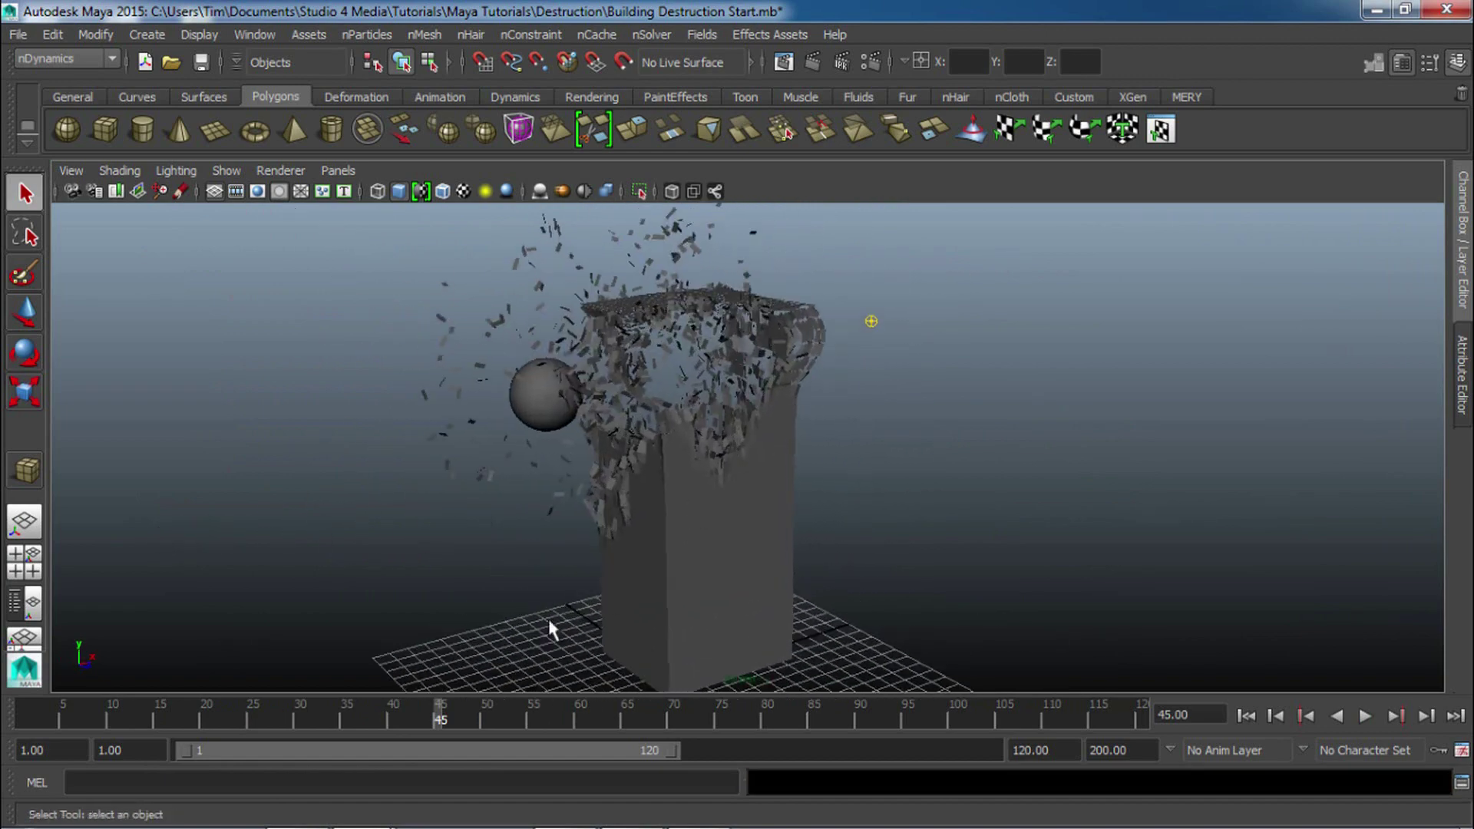
Examine the debris at frame 60, scrub back to frame 53 and reselect the building.
left_click_drag(435, 708, 581, 718)
right_click_drag(578, 575, 751, 507, "alt")
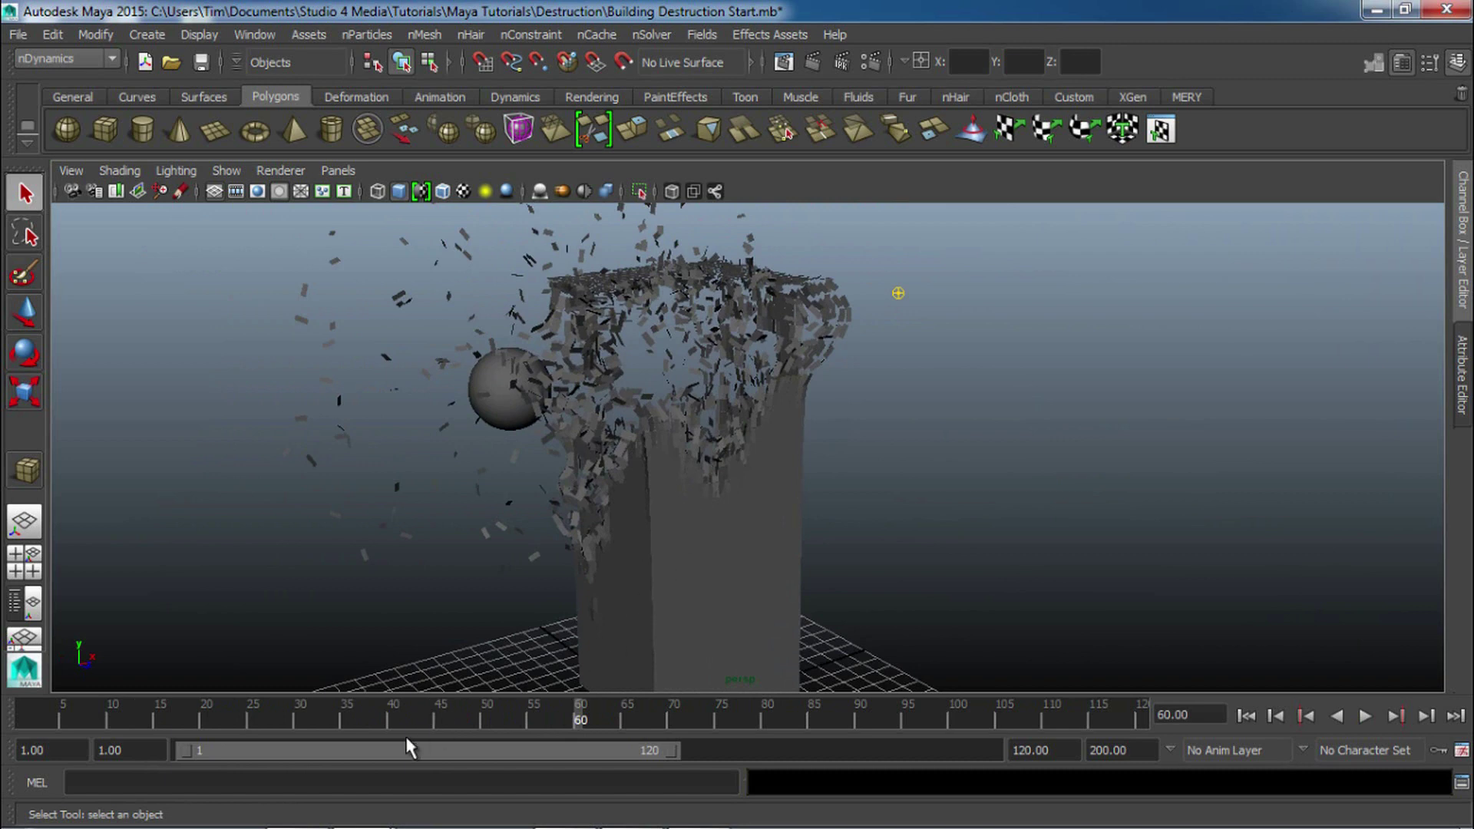
scroll(555, 617, "down", 3)
left_click_drag(555, 617, 729, 598, "alt")
left_click_drag(553, 721, 516, 749)
left_click(771, 519)
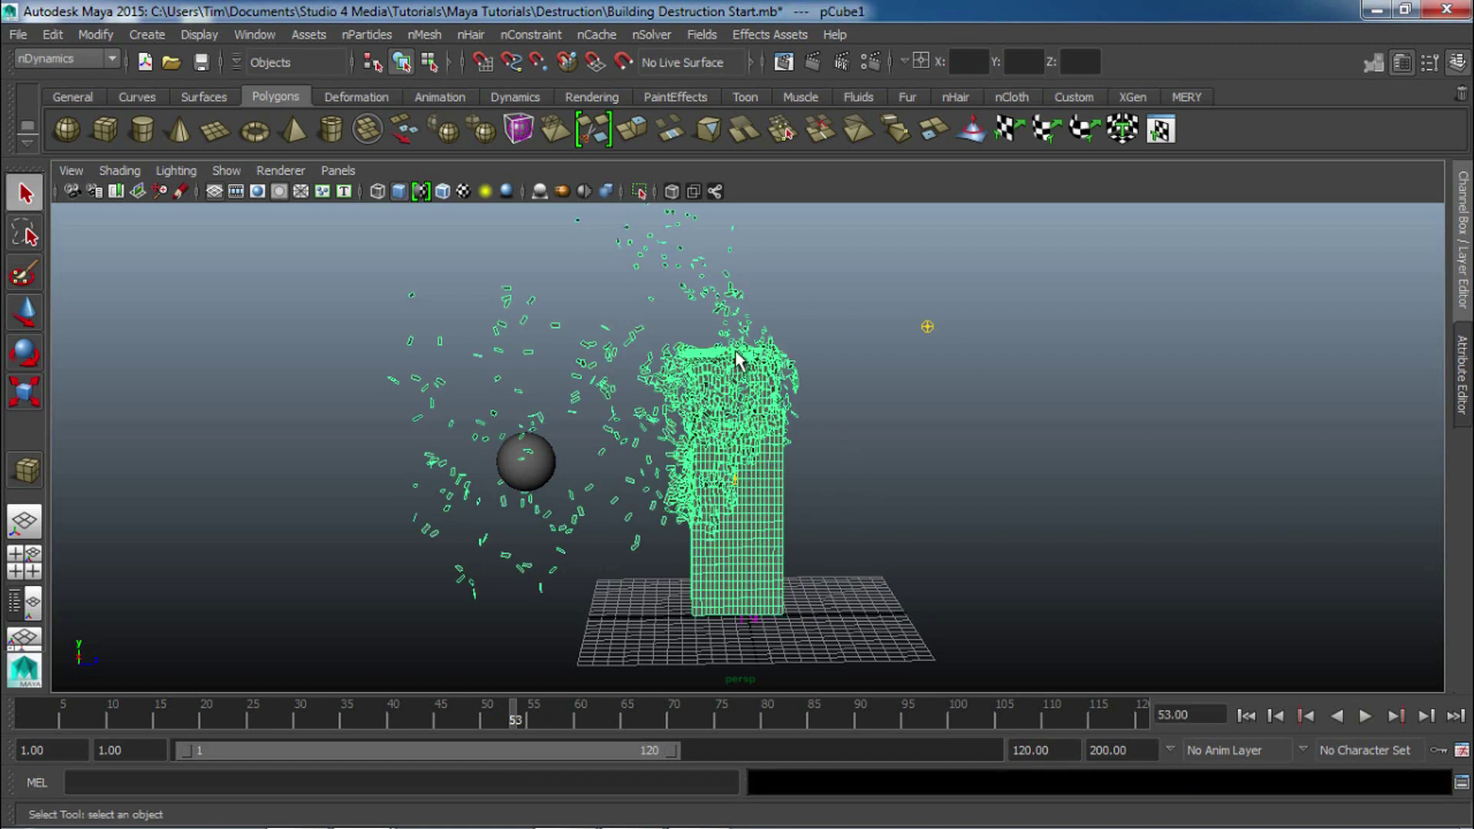
Scrub back to frame 28 and examine the building wall where the sphere pushes through.
left_click_drag(529, 710, 270, 735)
left_click_drag(323, 670, 468, 588, "alt")
right_click_drag(467, 588, 1006, 550, "alt")
right_click_drag(614, 541, 568, 543, "alt")
left_click_drag(568, 543, 420, 560, "alt")
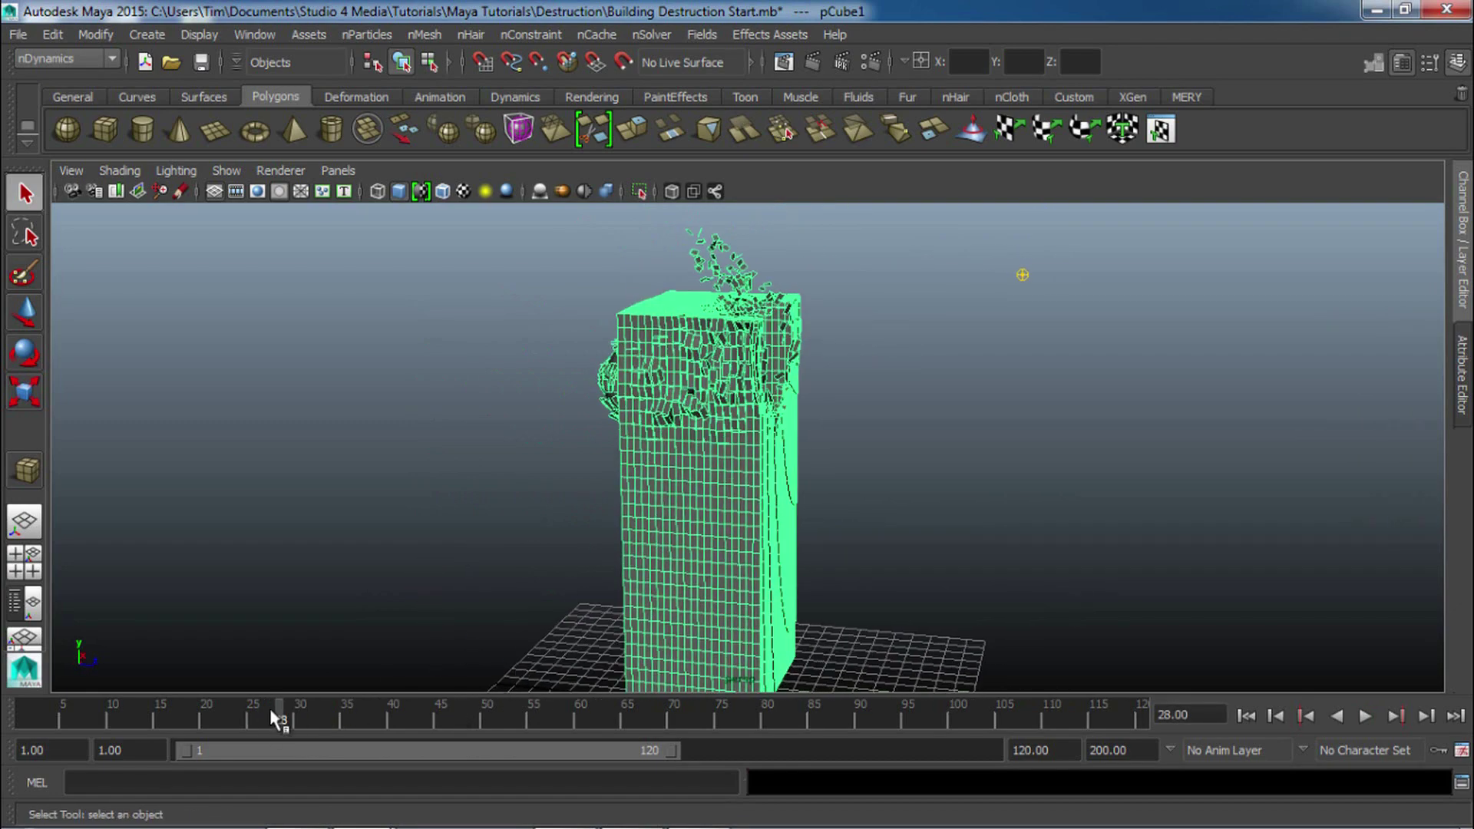
Scrub forward to frame 46 and view the whole building with its scattered pieces.
left_click_drag(278, 715, 450, 724)
left_click_drag(627, 537, 674, 542, "alt")
right_click_drag(674, 543, 346, 545, "alt")
left_click_drag(346, 545, 554, 549, "alt")
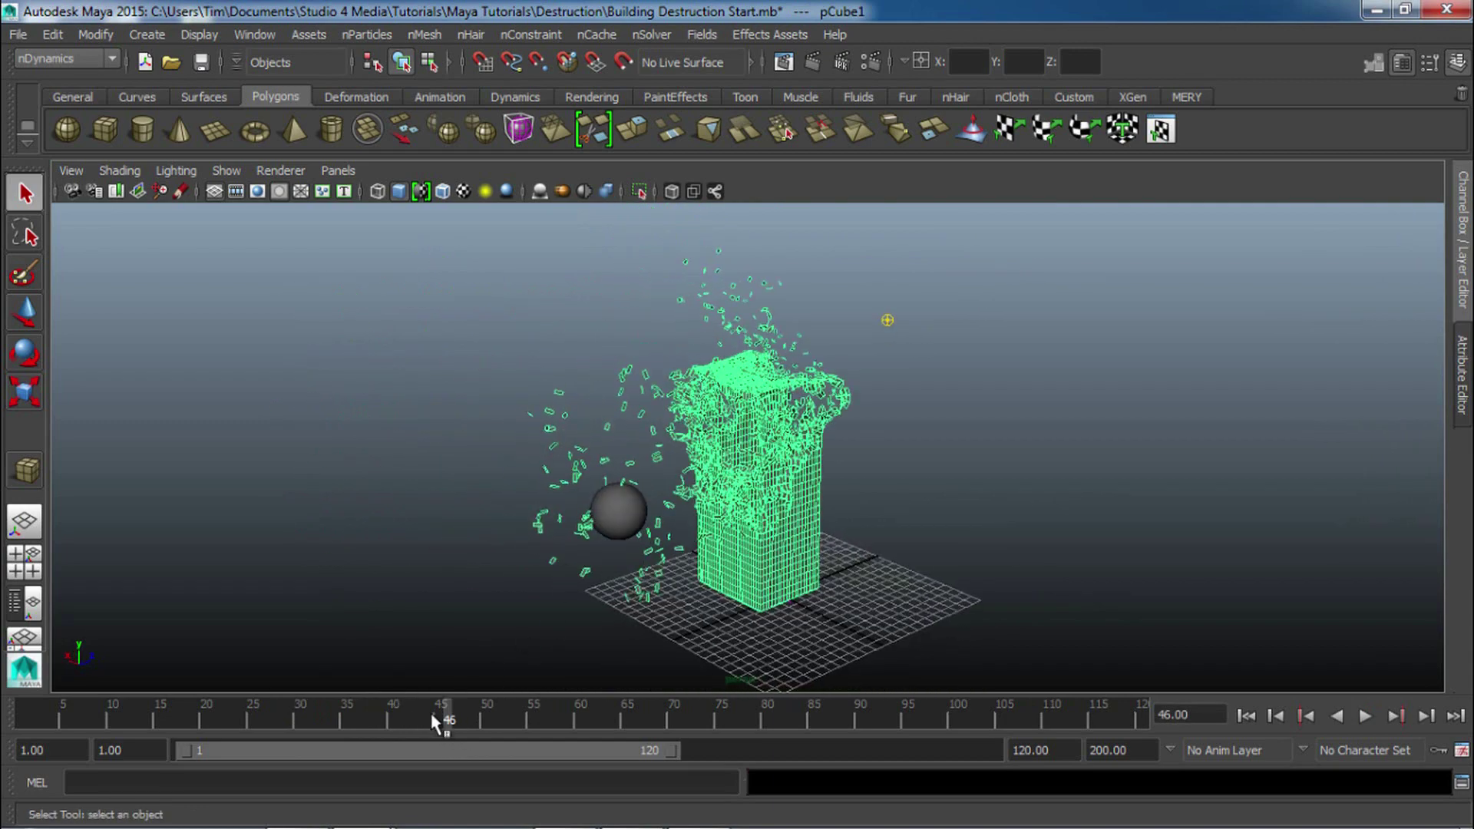
Scrub back to frames 22 and 18 and examine the building's roof around the sphere's first contact.
mouse_move(443, 722)
left_mouse_down()
mouse_move(513, 718)
mouse_move(225, 730)
left_mouse_up()
left_click_drag(591, 583, 684, 556, "alt")
right_click_drag(685, 556, 957, 471, "alt")
middle_click_drag(837, 404, 645, 421, "alt")
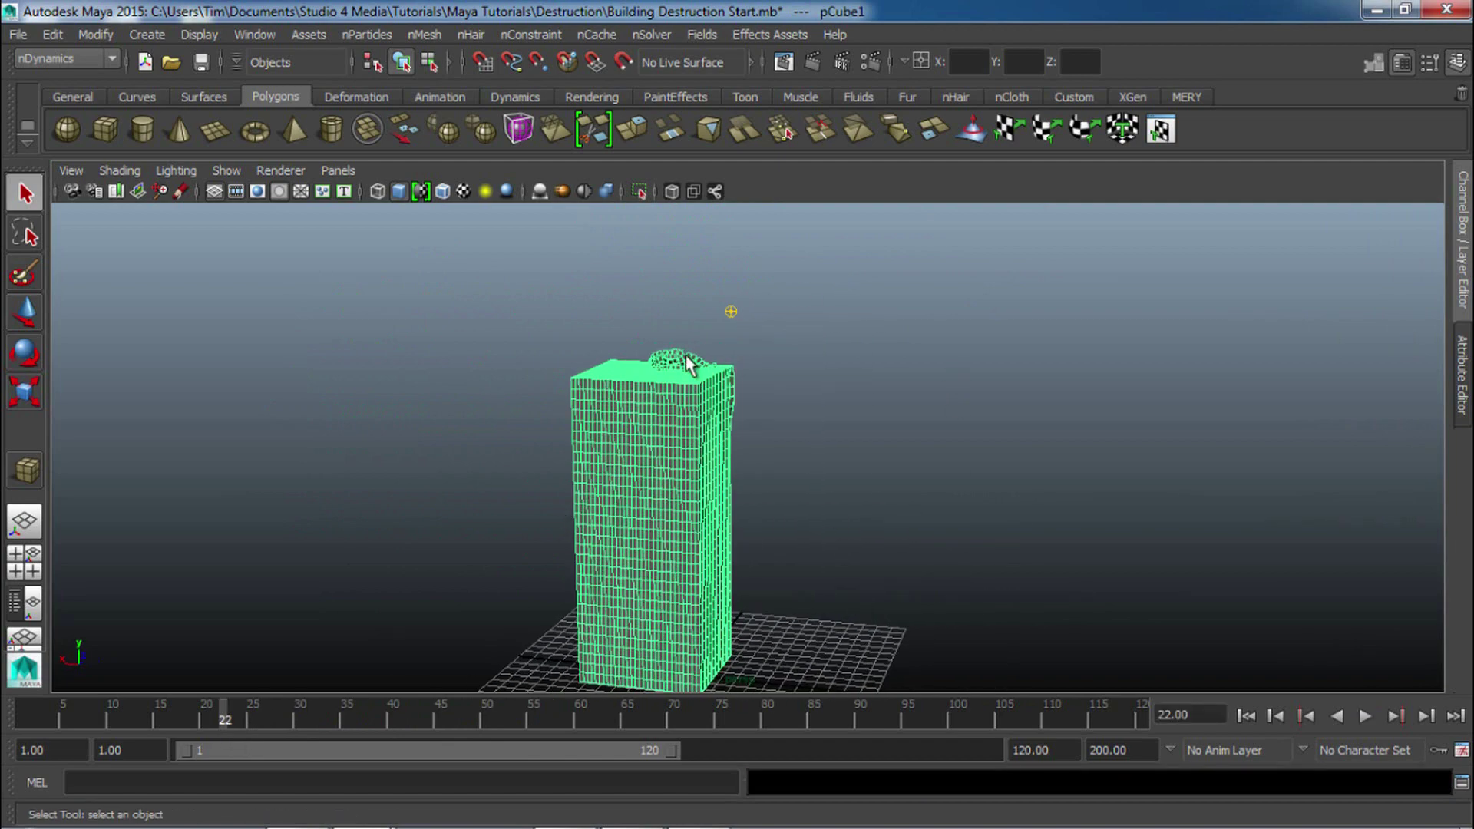
right_click_drag(438, 327, 766, 329, "alt")
middle_click_drag(715, 326, 921, 207, "alt")
left_click_drag(836, 388, 356, 699, "alt")
left_click_drag(236, 711, 187, 718)
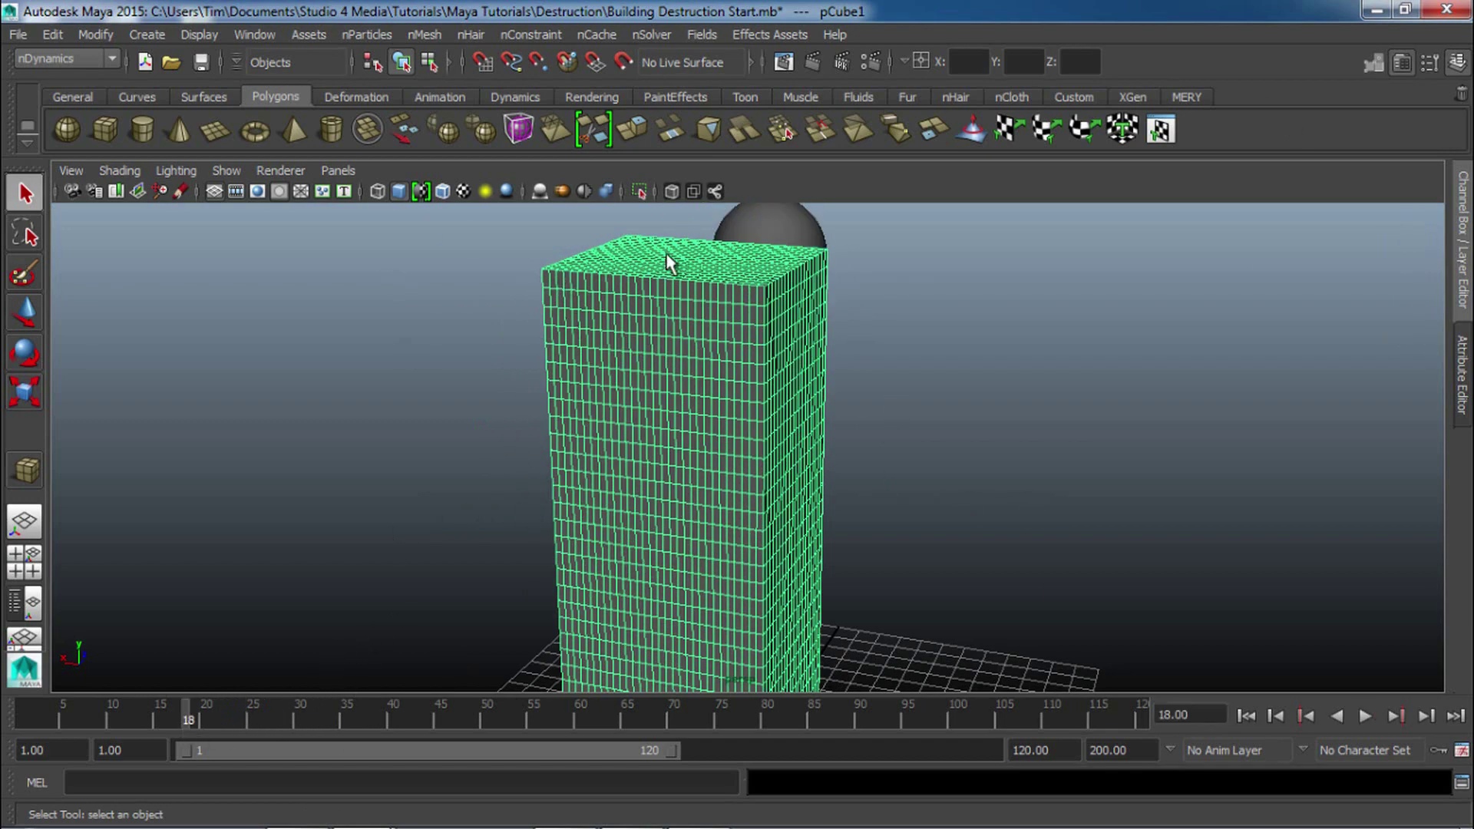
Scrub forward to frame 41, deselect the building and examine the destruction from different angles.
left_click_drag(187, 716, 403, 718)
right_click_drag(927, 464, 480, 488, "alt")
left_click_drag(480, 488, 716, 505, "alt")
left_click(603, 550)
left_click_drag(602, 550, 789, 274, "alt")
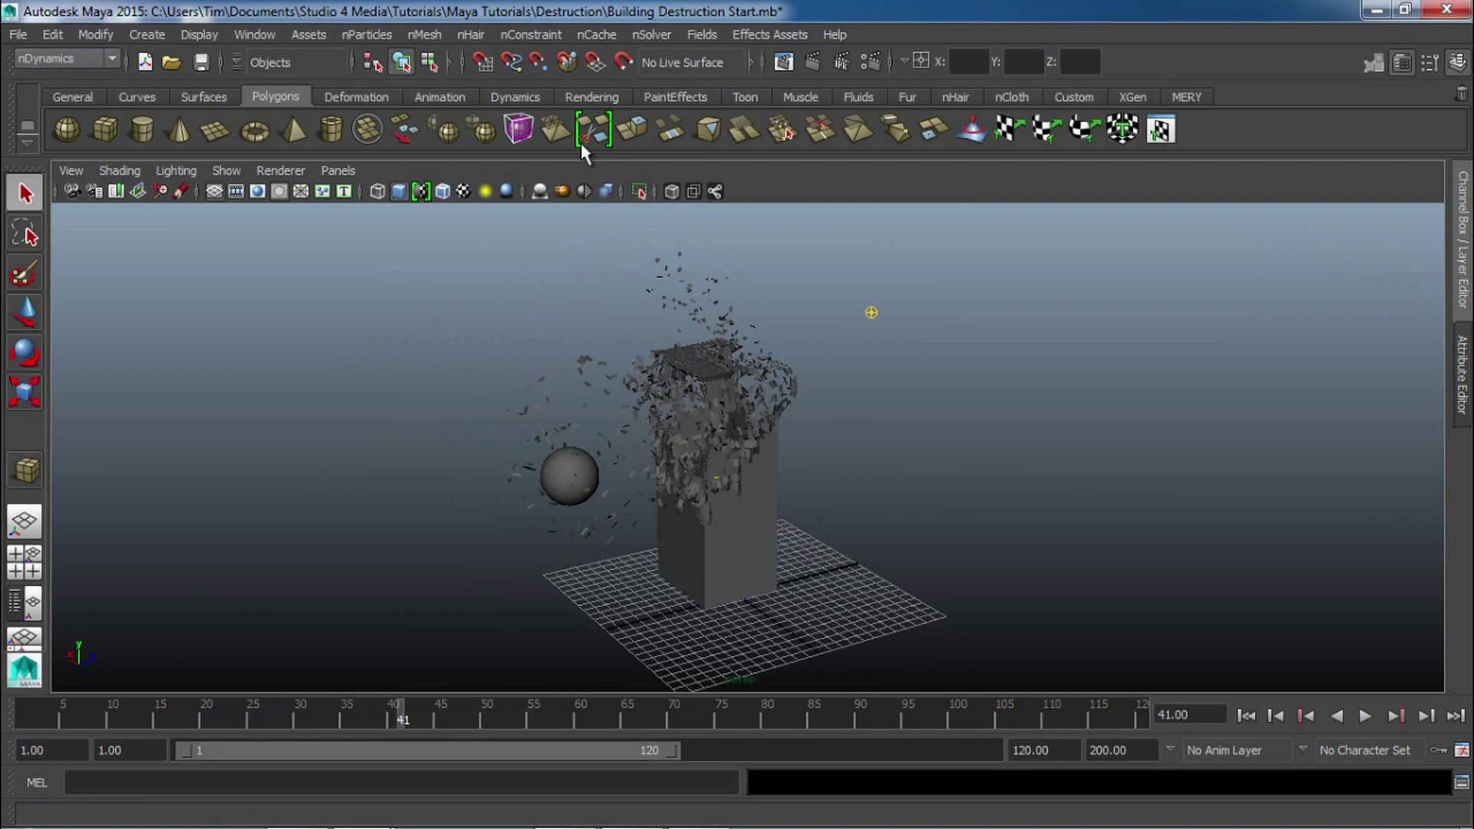
left_click_drag(737, 596, 767, 553, "alt")
Select the building and review the dynamic and collision properties of nClothShape1.
left_click(1463, 377)
left_click(453, 440)
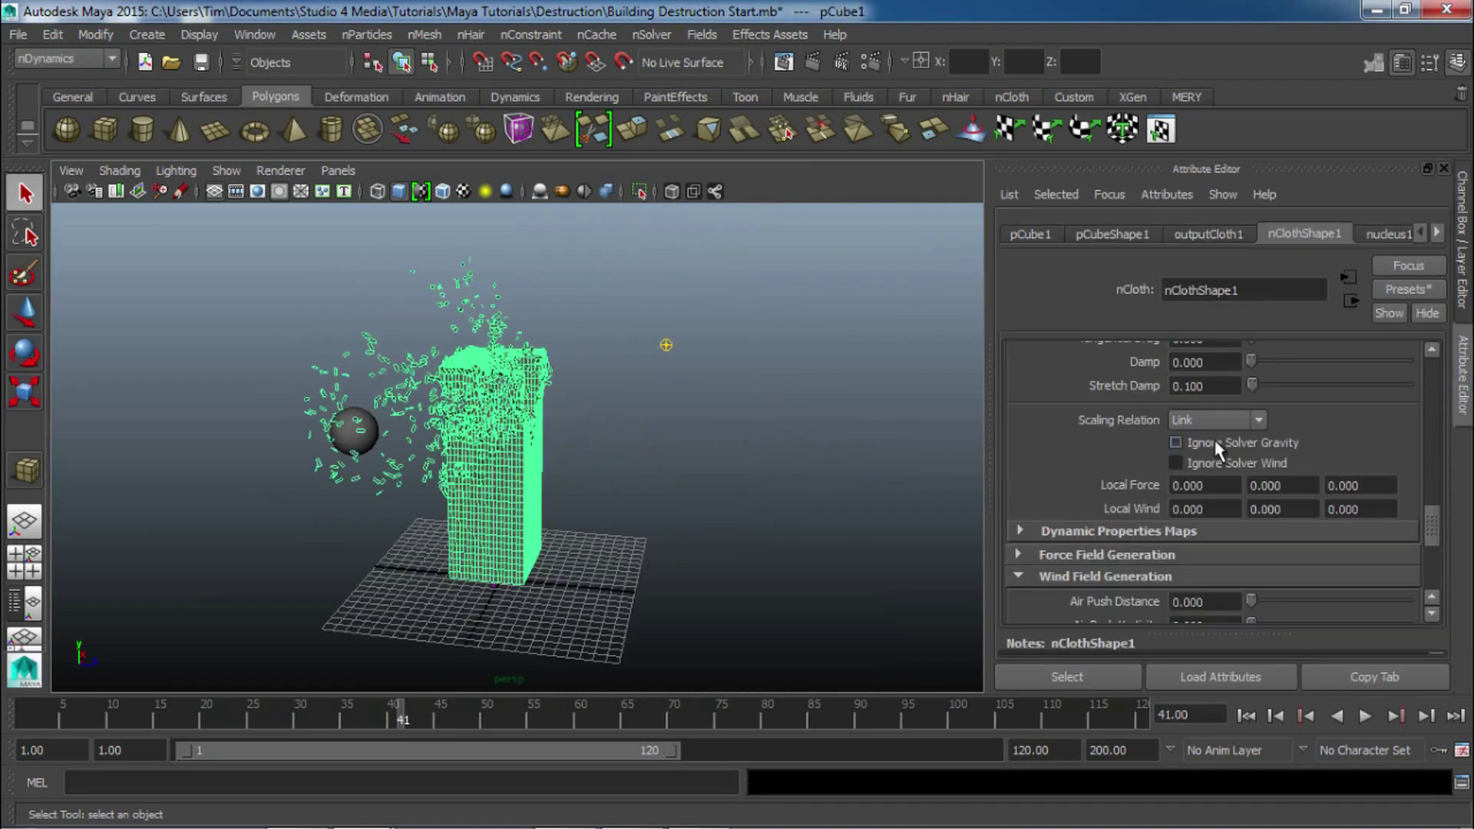
scroll(1217, 441, "up", 3)
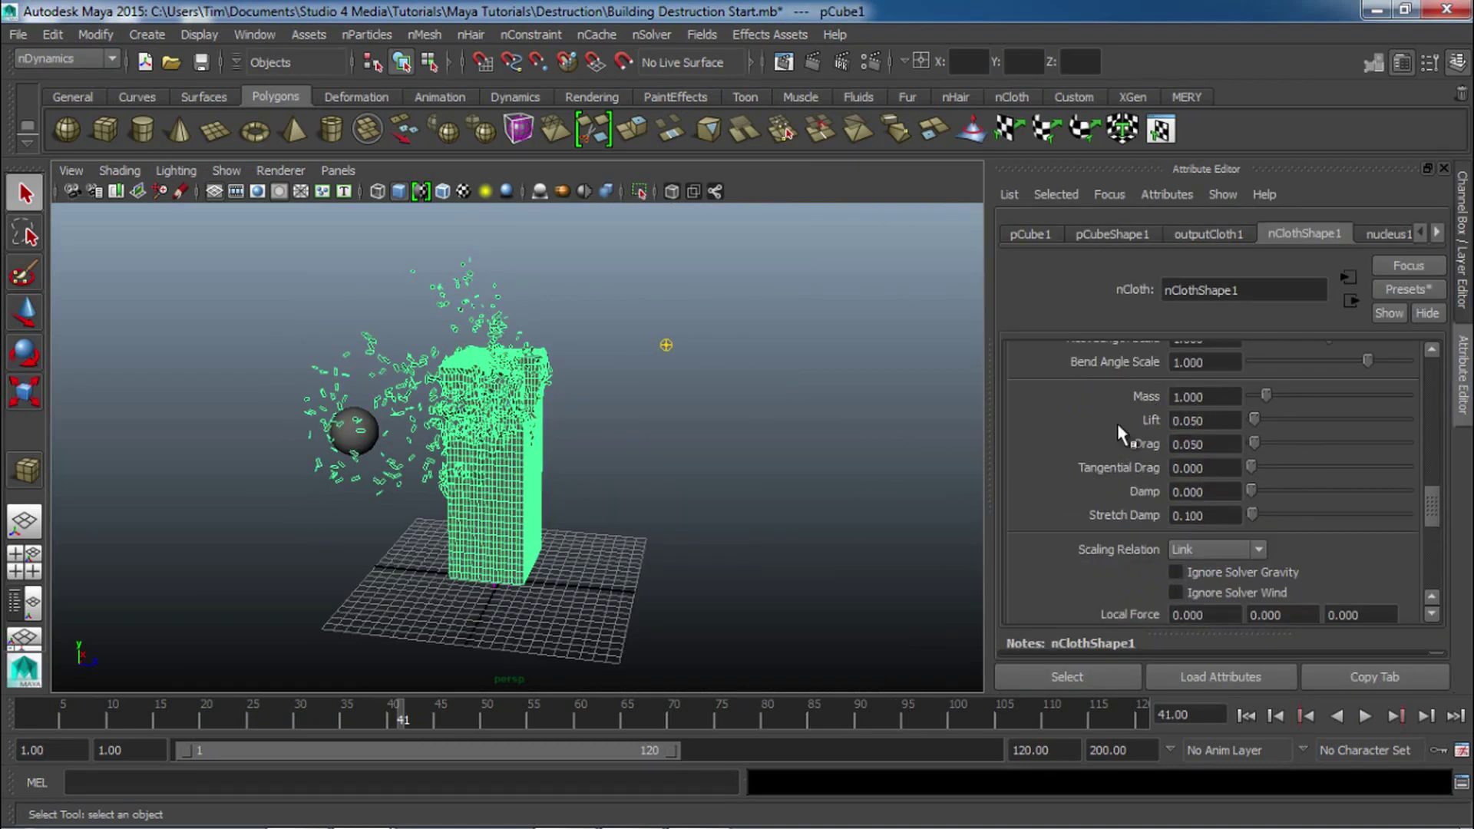
scroll(1123, 439, "up", 6)
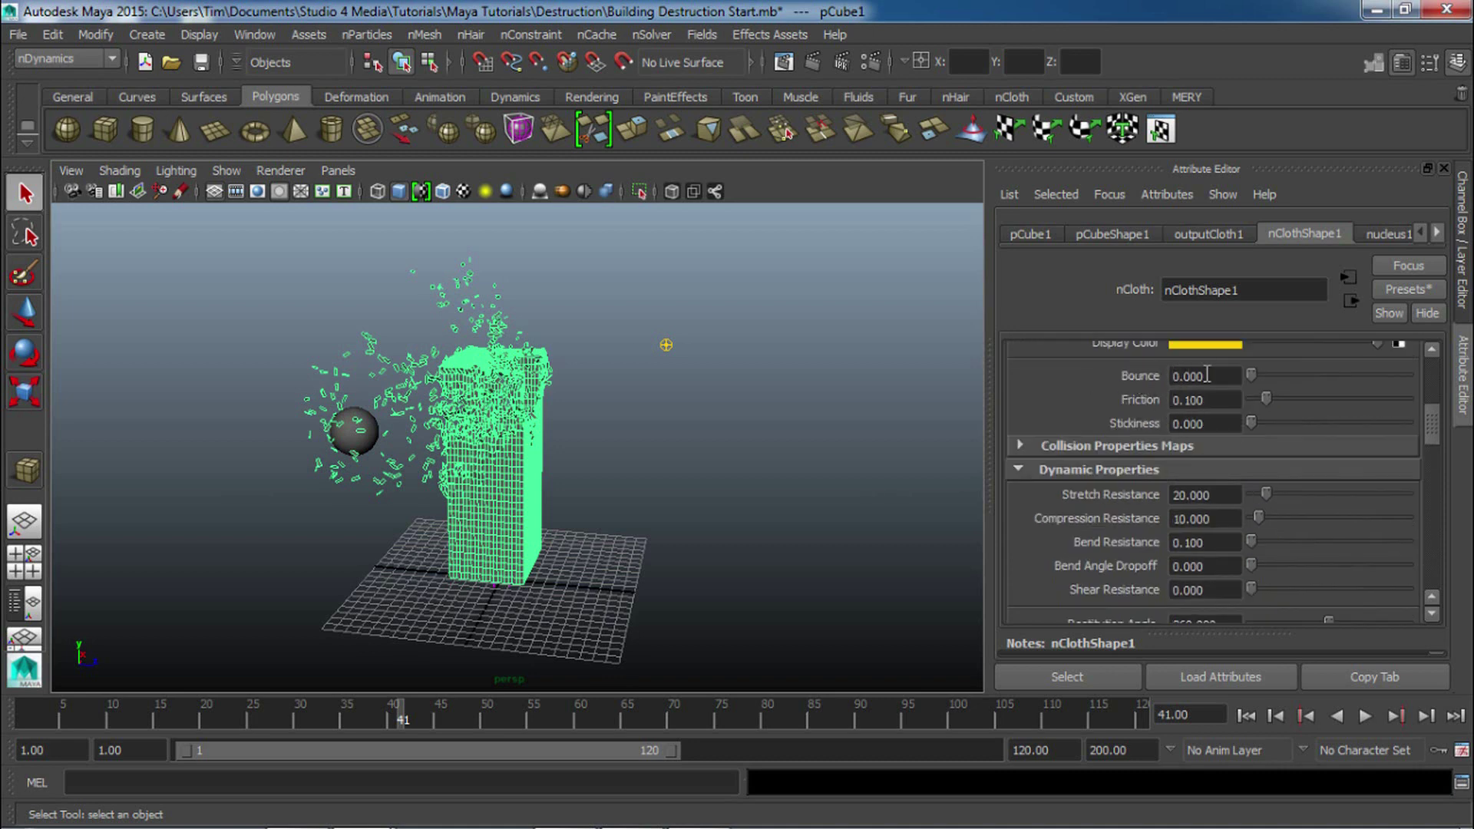
scroll(1202, 384, "up", 1)
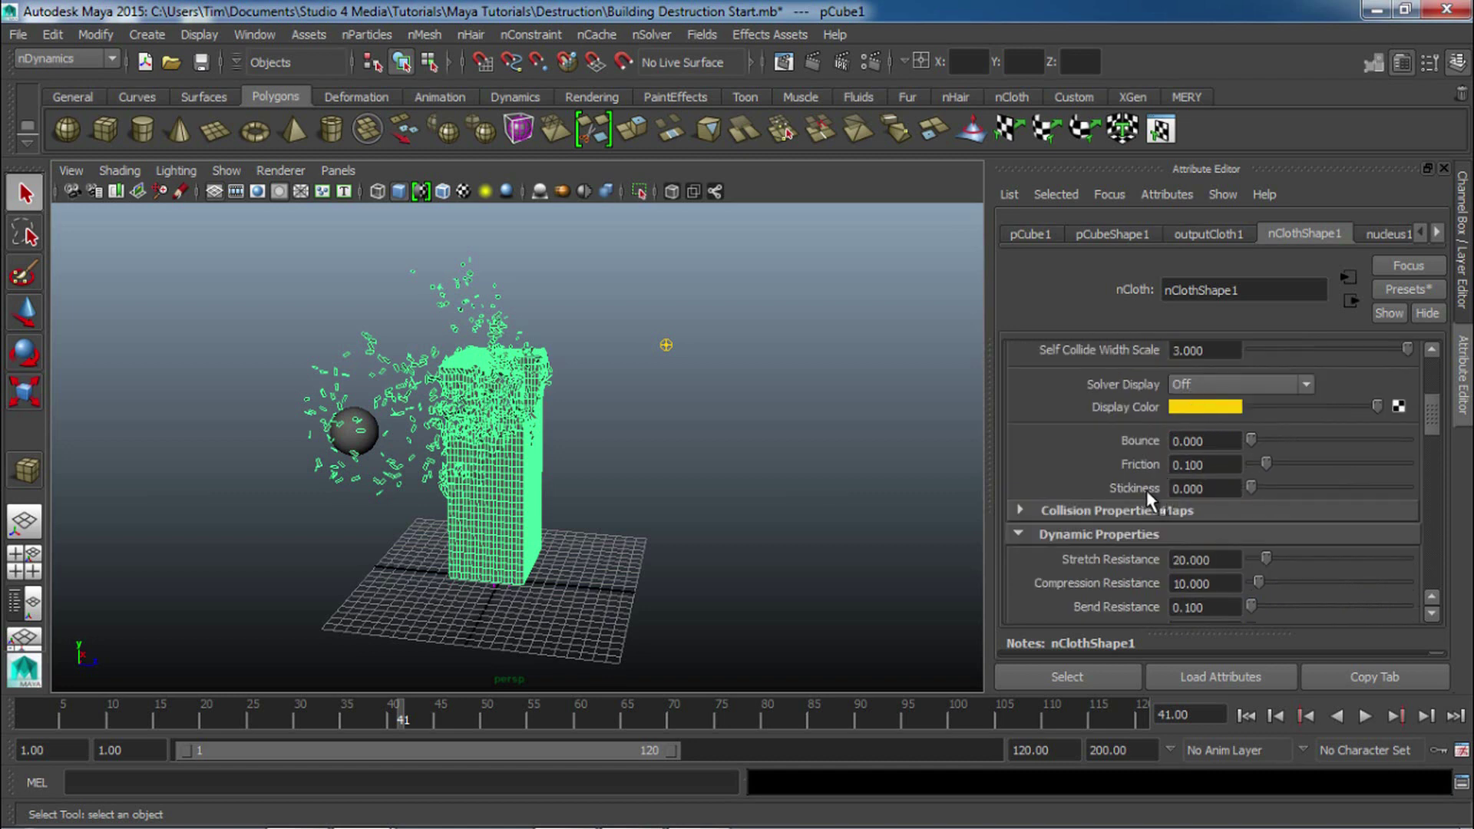
scroll(1146, 489, "up", 4)
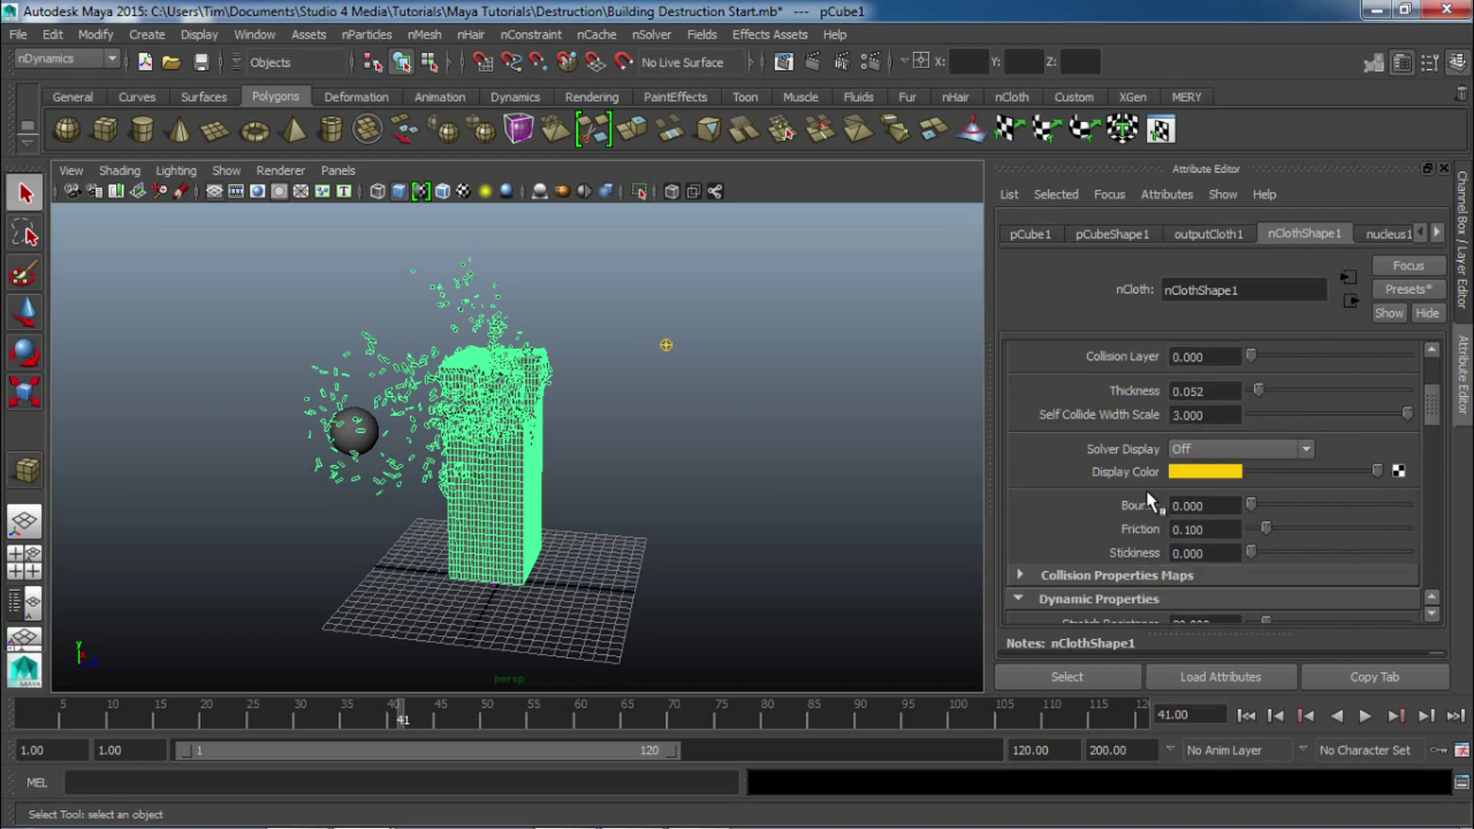
scroll(695, 498, "down", 2)
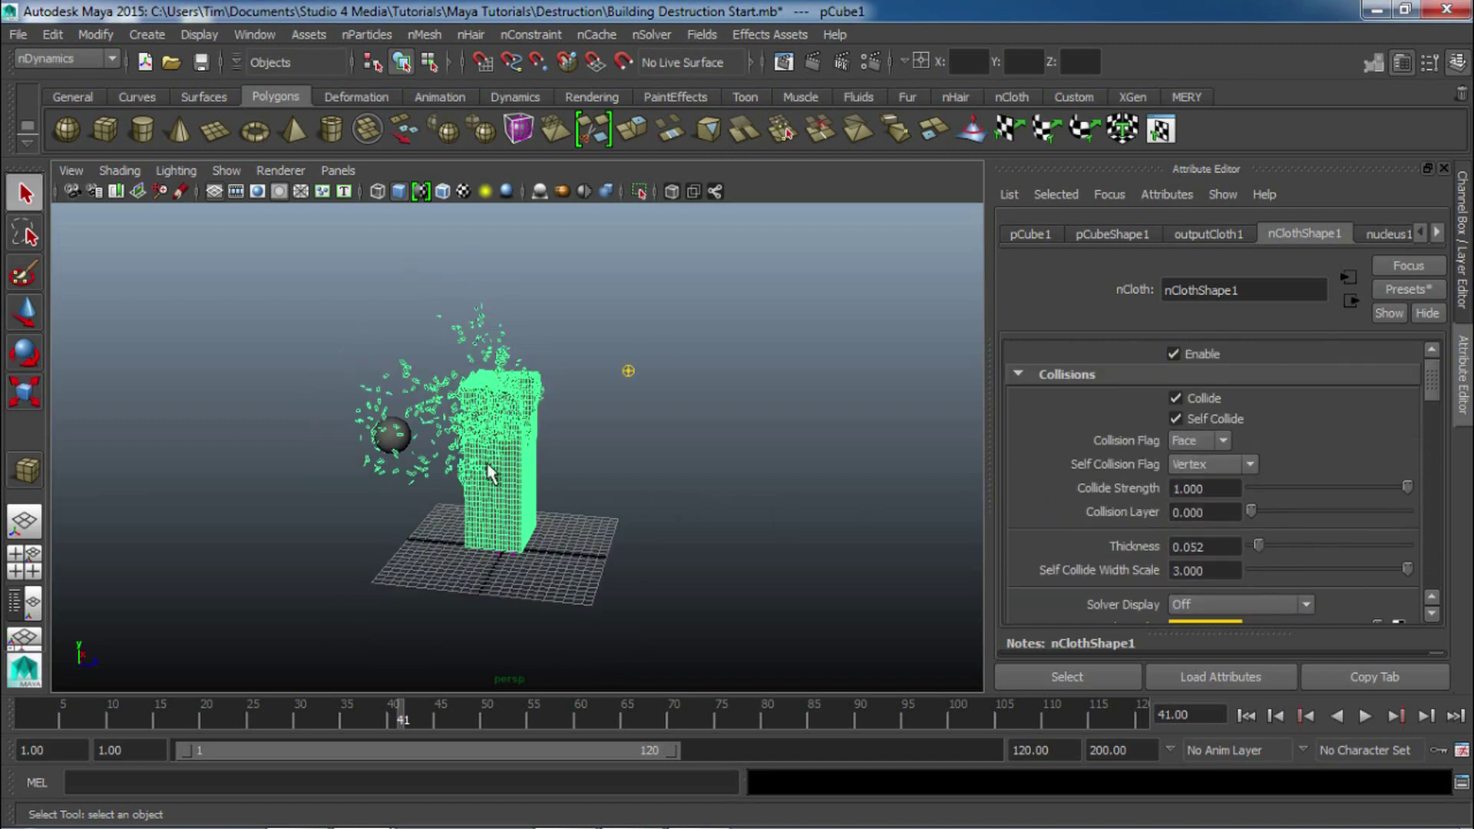
Hide the cloth attributes and examine the sphere, flying pieces and broken walls at frame 41 up close.
left_click_drag(419, 461, 499, 450, "alt")
right_click_drag(401, 443, 952, 453, "alt")
middle_click_drag(480, 439, 615, 467, "alt")
left_click(1464, 346)
scroll(1142, 420, "down", 2)
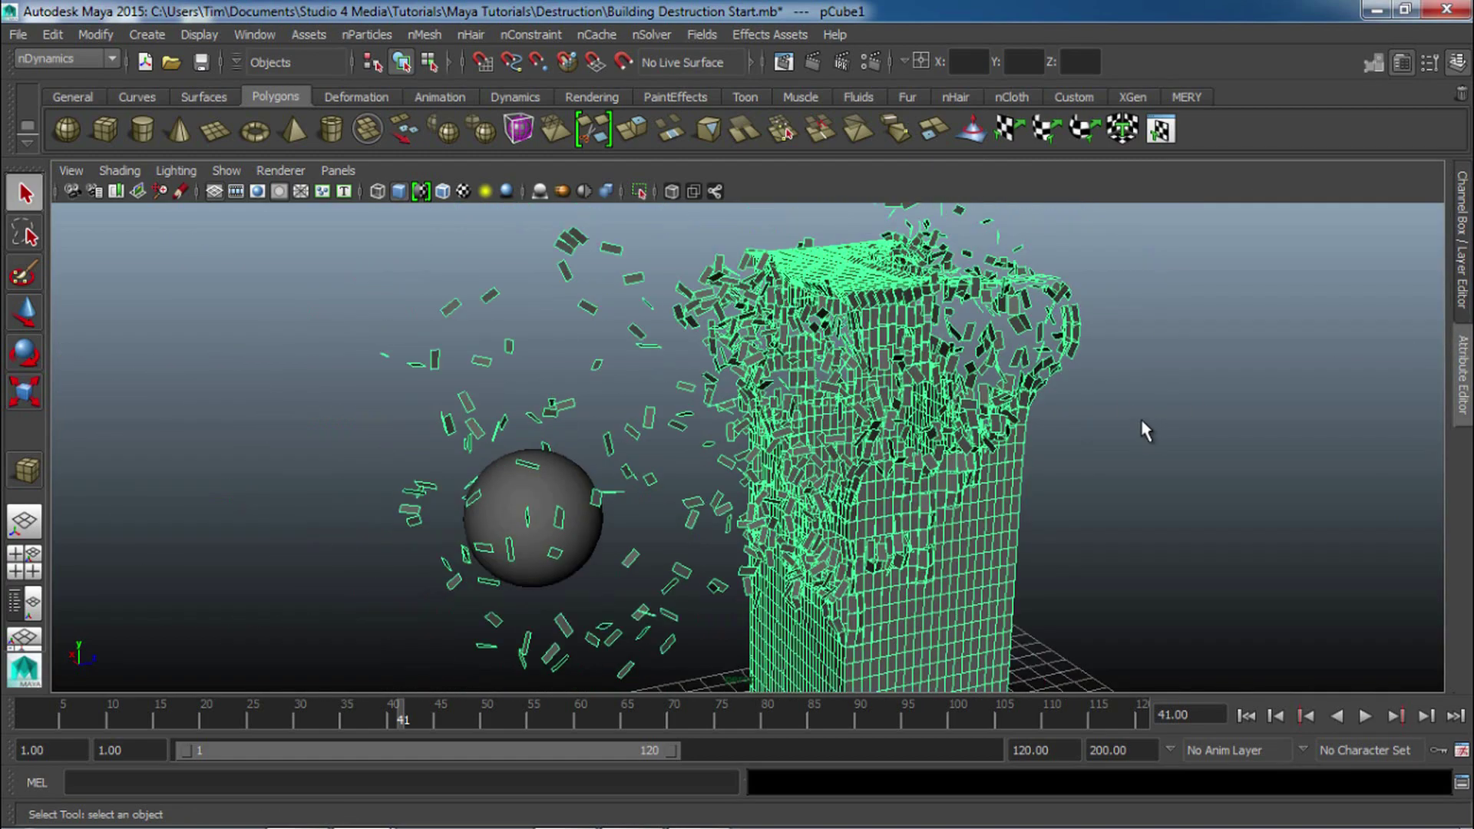
left_click_drag(1169, 477, 891, 478, "alt")
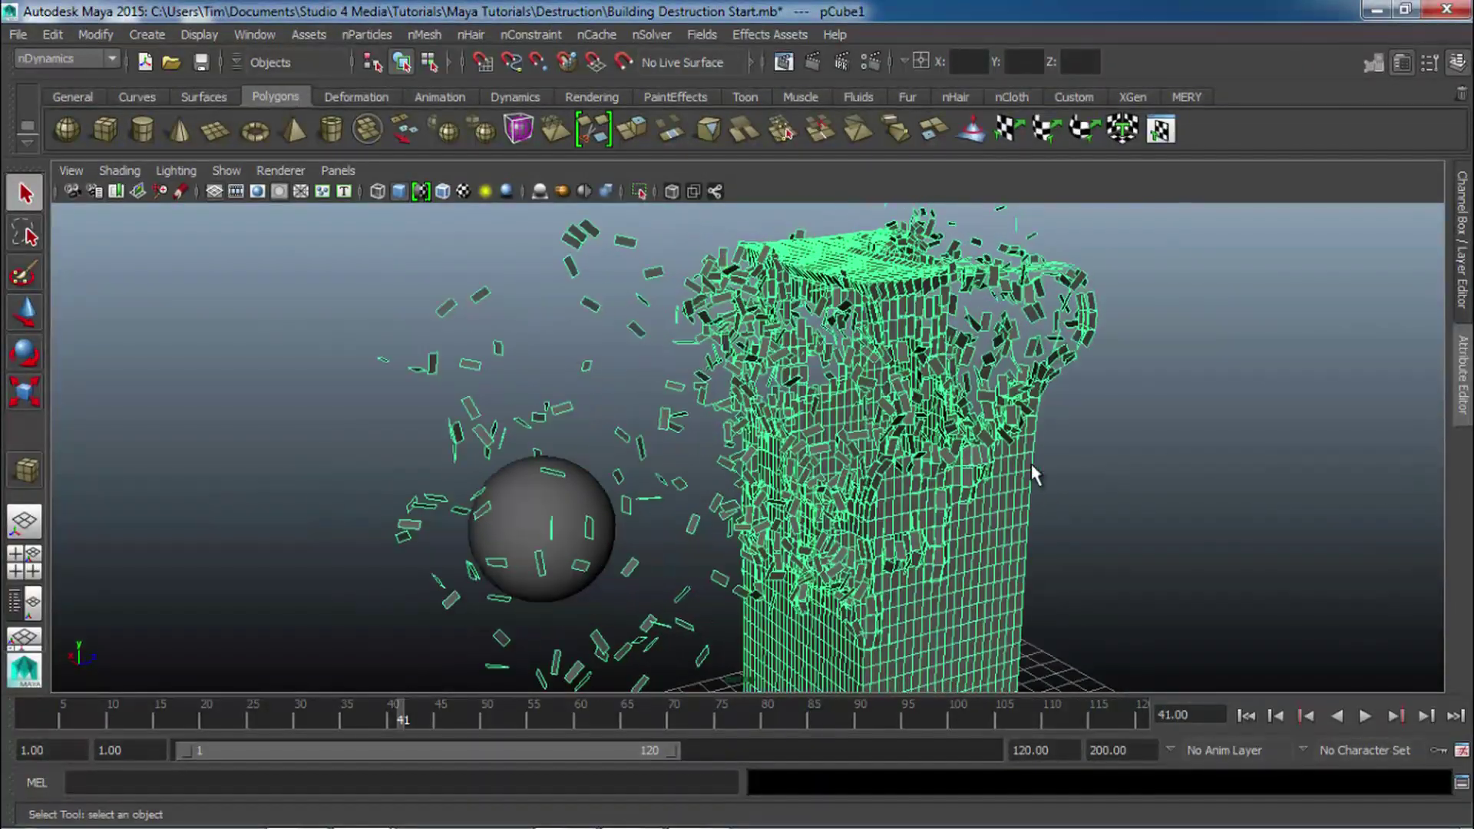
left_click_drag(1034, 474, 929, 506, "alt")
scroll(977, 459, "down", 3)
scroll(933, 499, "down", 2)
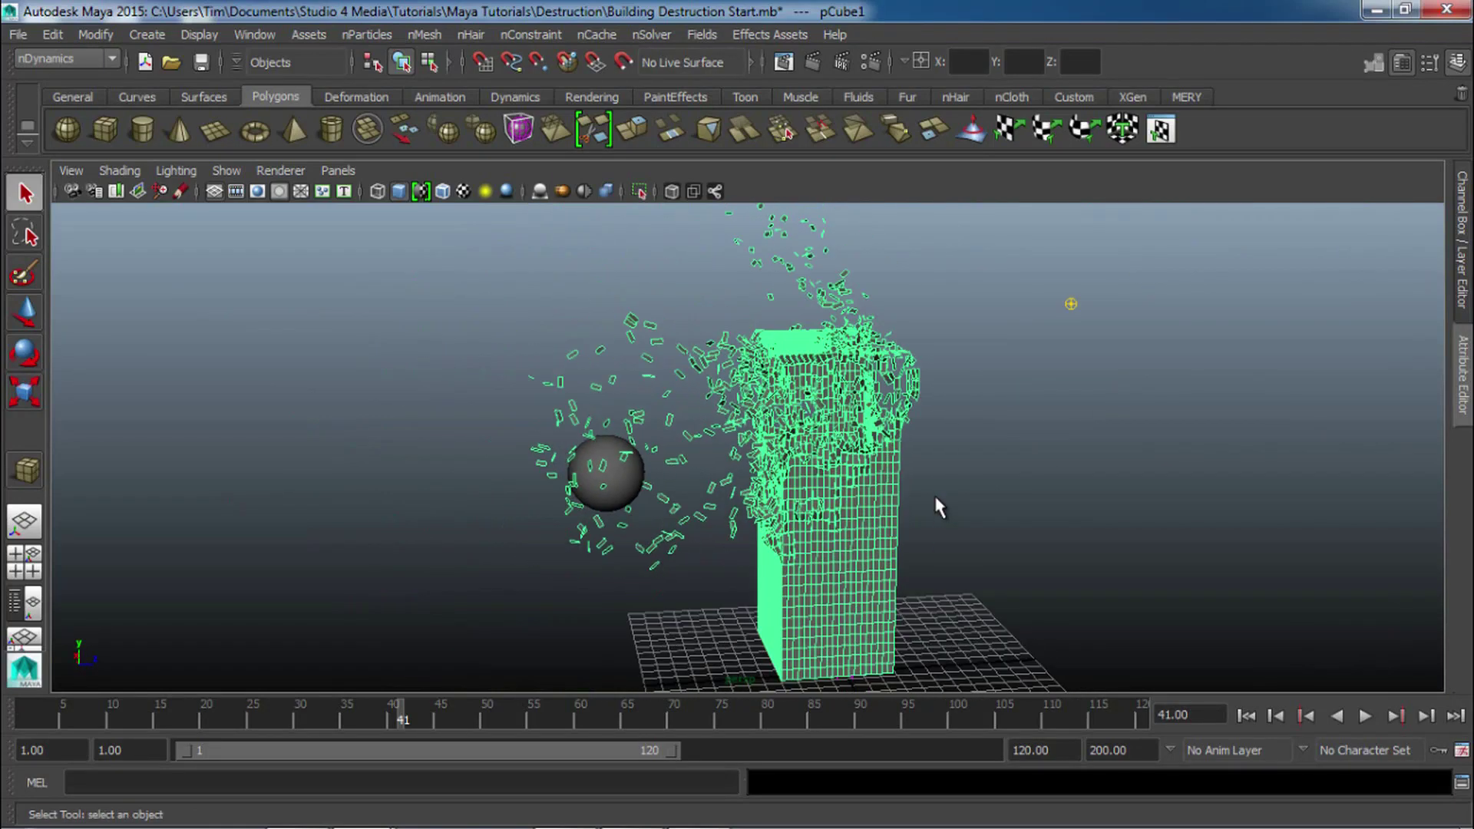